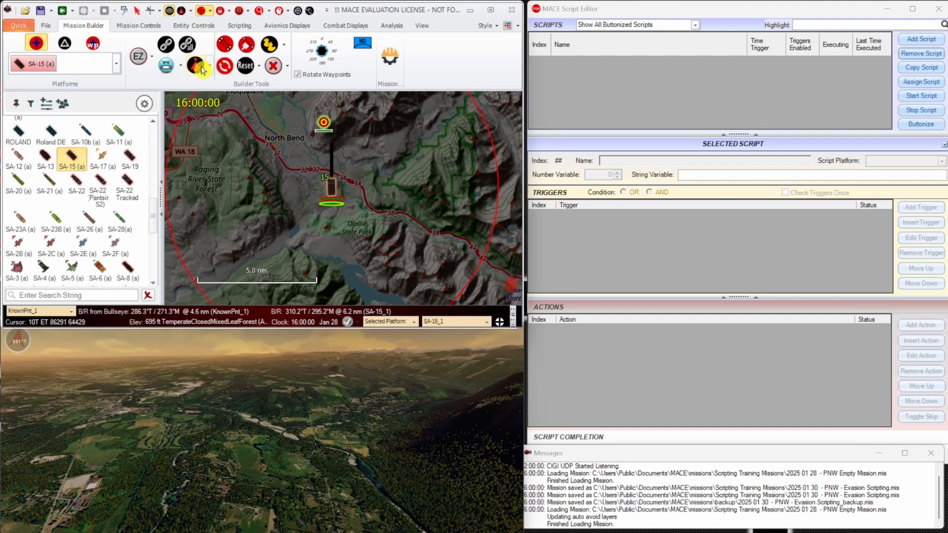
Set the ARMOR view to north-up attach mode and place a second SA-15 south of the existing one.
left_click(408, 473)
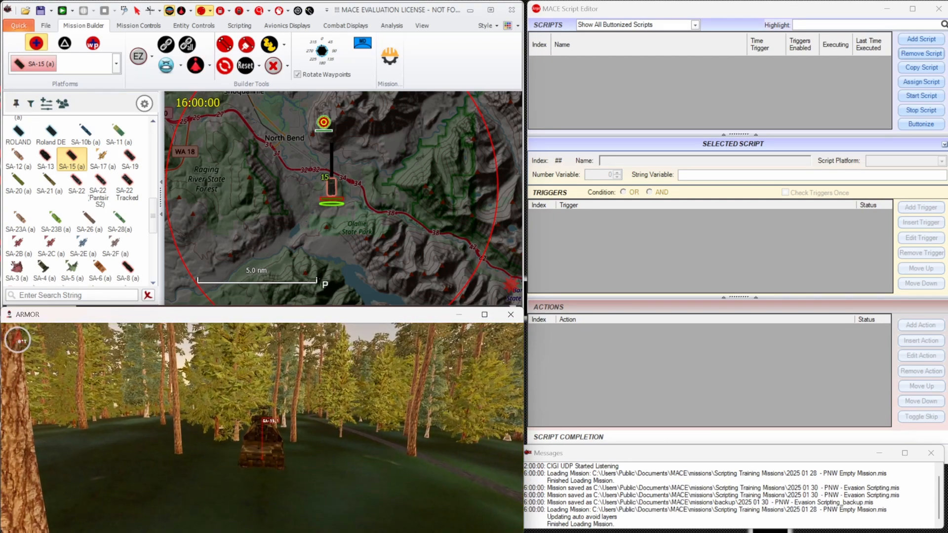
key("n")
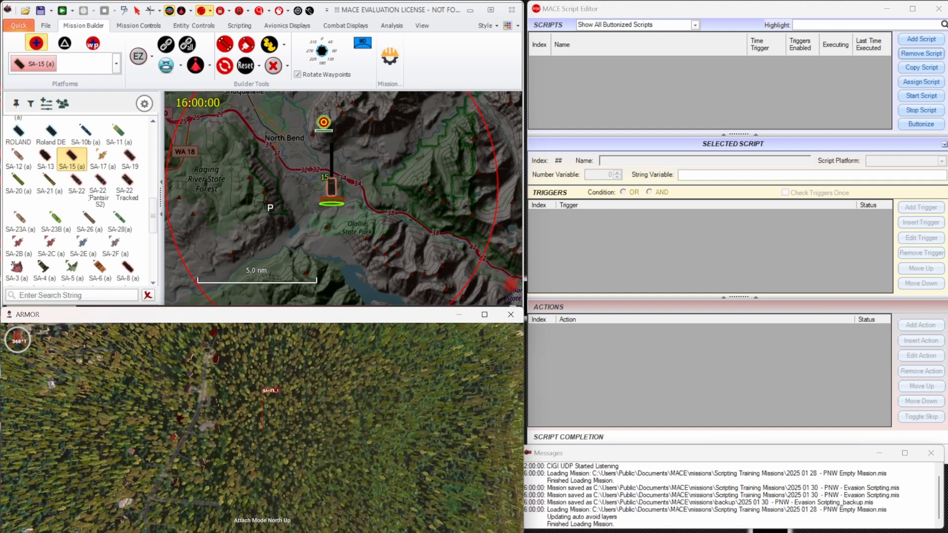
left_click(325, 227)
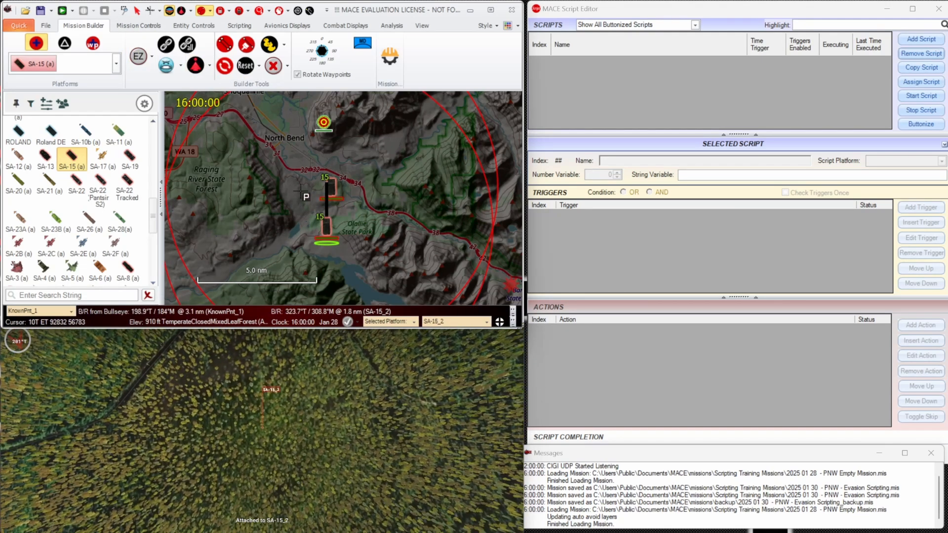
Plot line of sight for SA-15_2 at a 150 ft AGL target height and inspect the coverage in the ARMOR view.
right_click(325, 231)
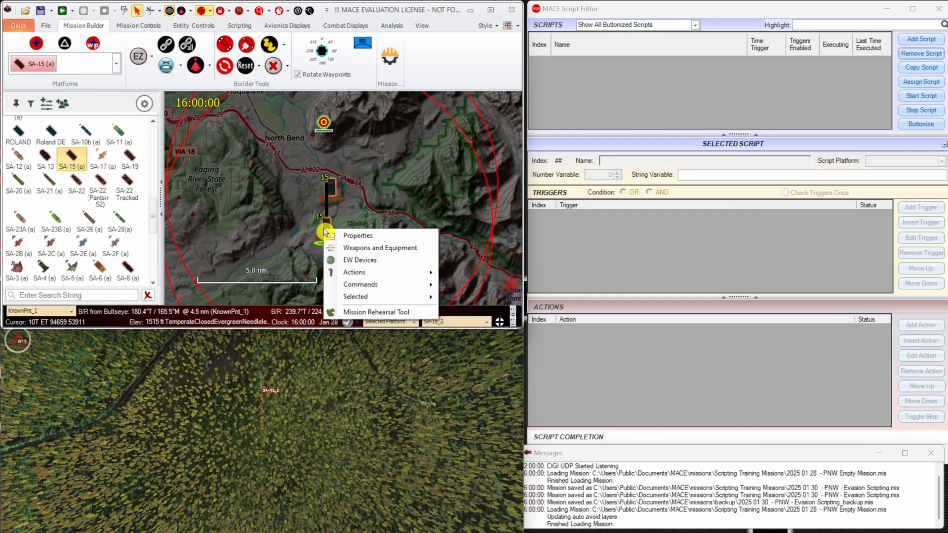
left_click(372, 312)
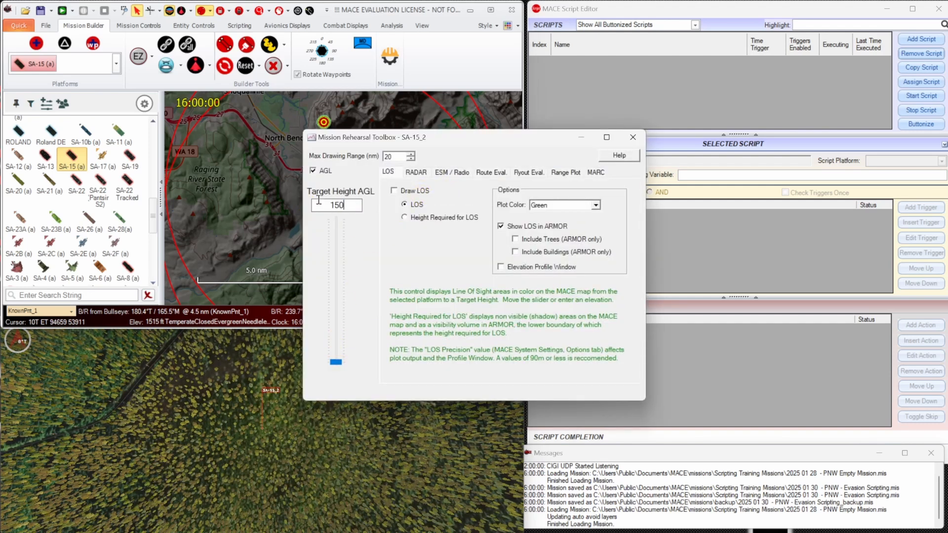
left_click_drag(438, 137, 681, 189)
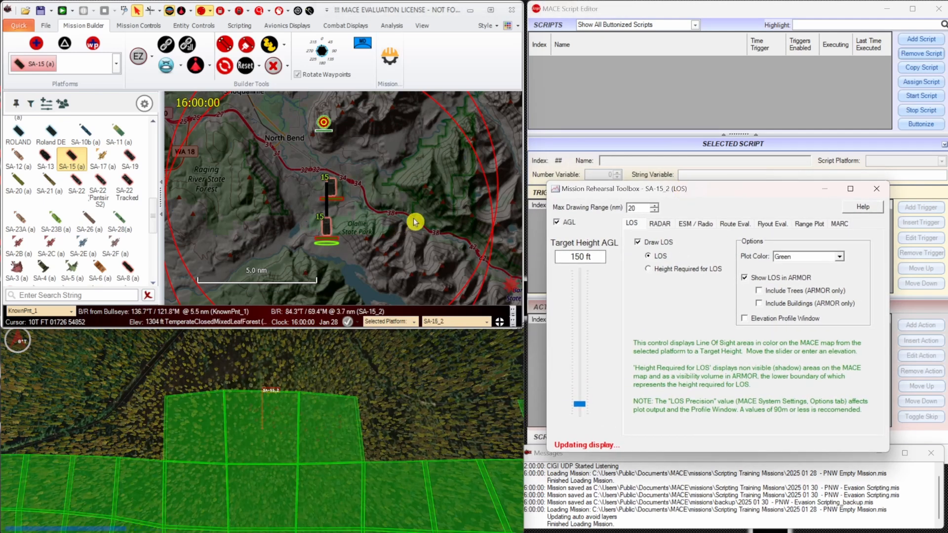
left_click(360, 374)
scroll(350, 433, "down", 5)
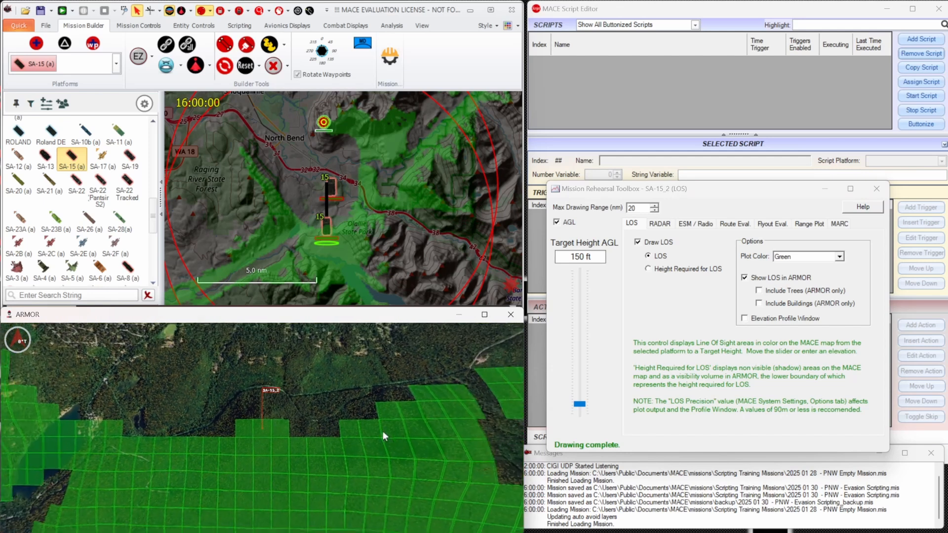
left_click_drag(397, 432, 445, 404)
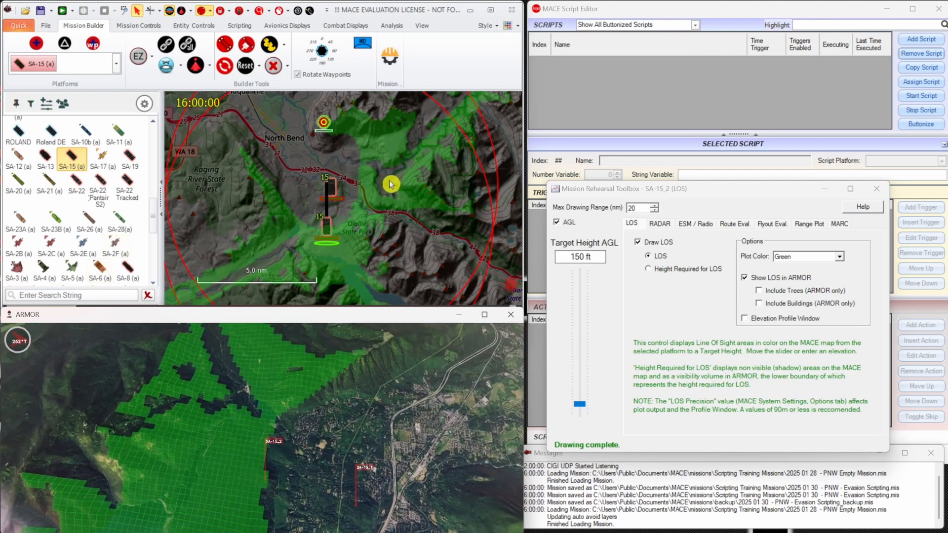
Plot line of sight for SA-15_1 with the Mission Rehearsal Tool and set its plot color to Orange.
right_click(334, 191)
left_click(404, 275)
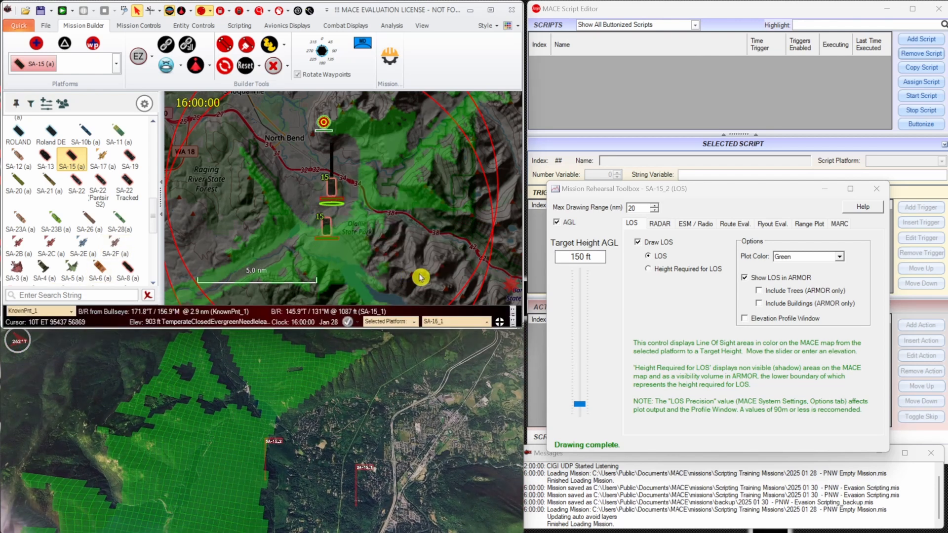
left_click_drag(473, 142, 754, 161)
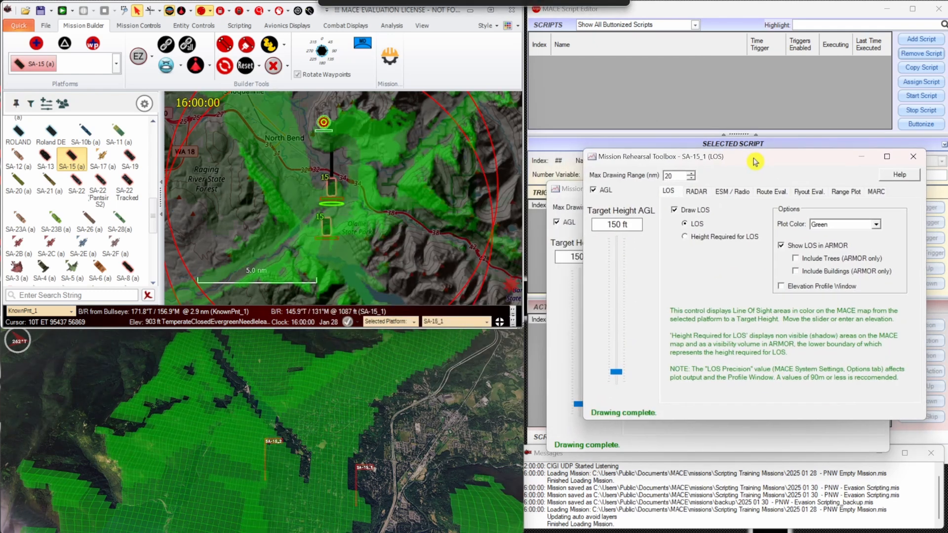
left_click(867, 226)
left_click(865, 250)
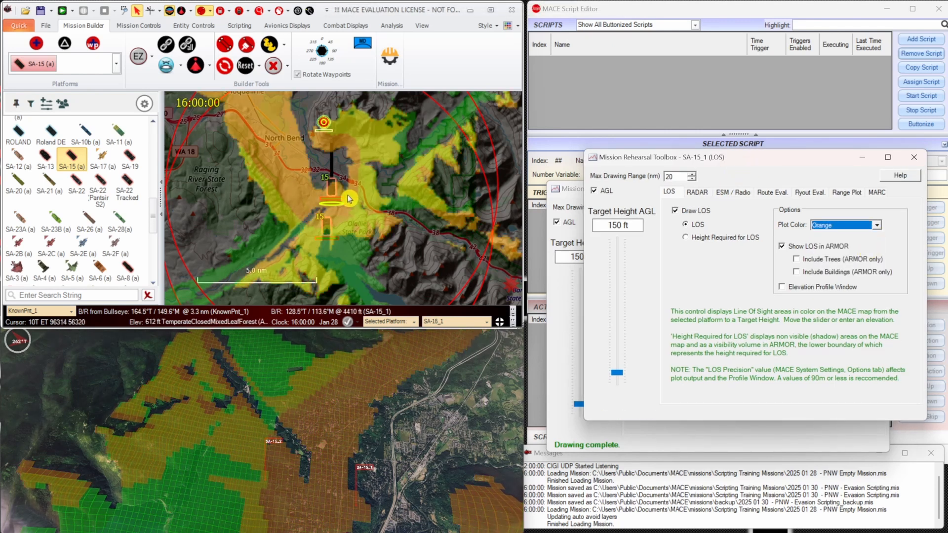
Hide SA-15_1's line-of-sight plot and move SA-15_2 north to just east of North Bend.
left_click(699, 210)
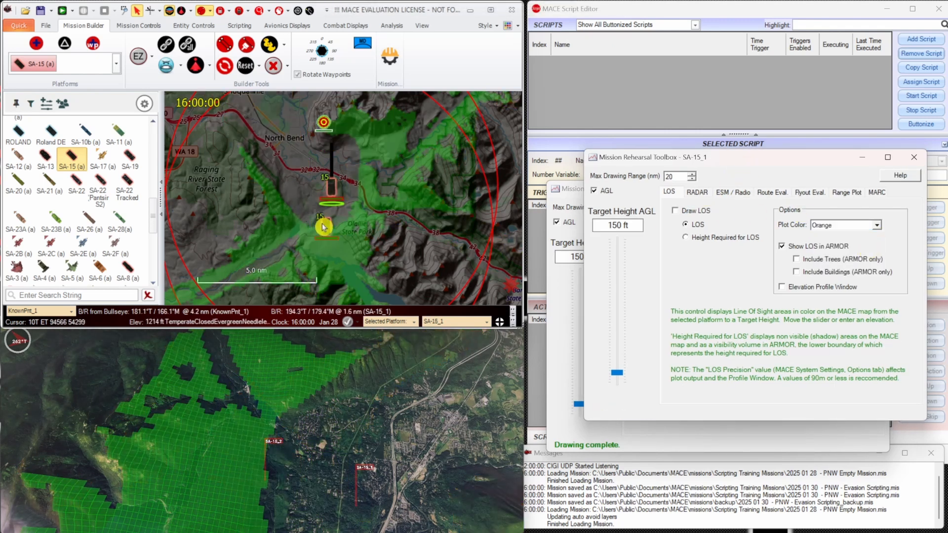
left_click_drag(325, 226, 346, 204)
middle_click(313, 138)
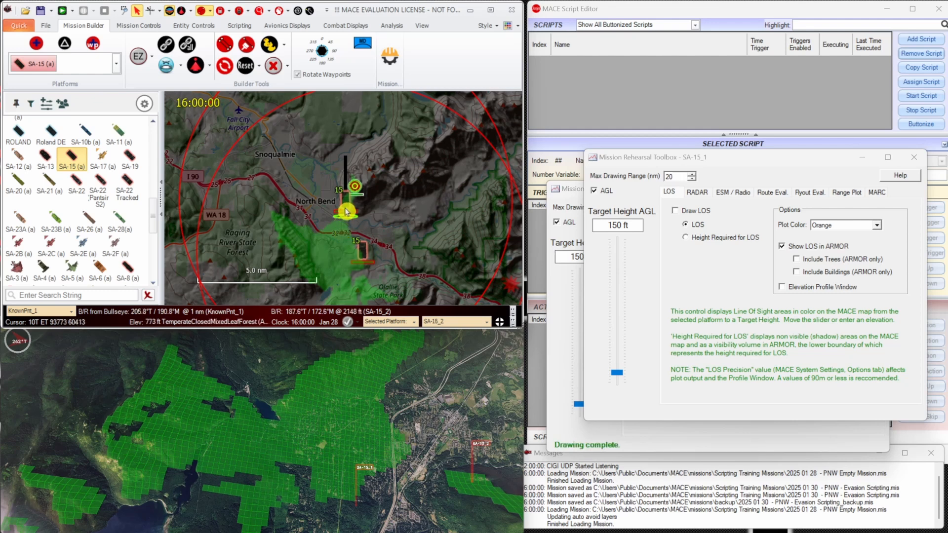
left_click_drag(345, 201, 332, 197)
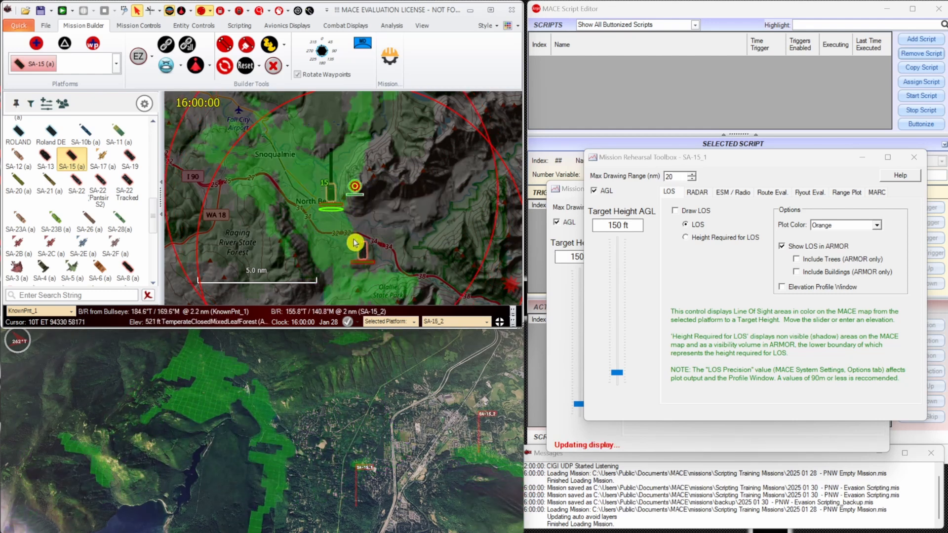
Move SA-15_1 northwest to the south side of North Bend and redraw its line-of-sight plot.
mouse_move(363, 252)
left_click_drag(363, 251, 305, 216)
left_click(682, 212)
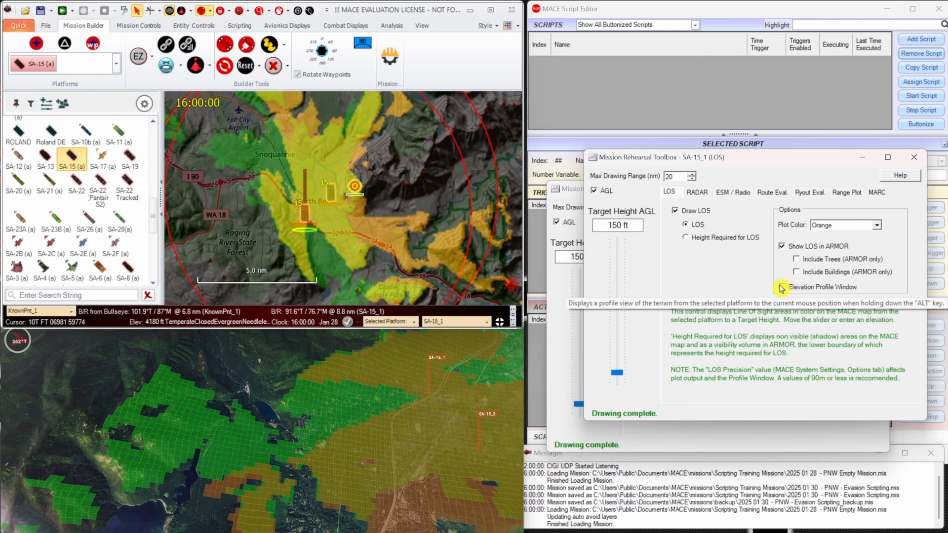
Turn off both line-of-sight plots and close the Mission Rehearsal toolboxes of the two SA-15s.
left_click(692, 213)
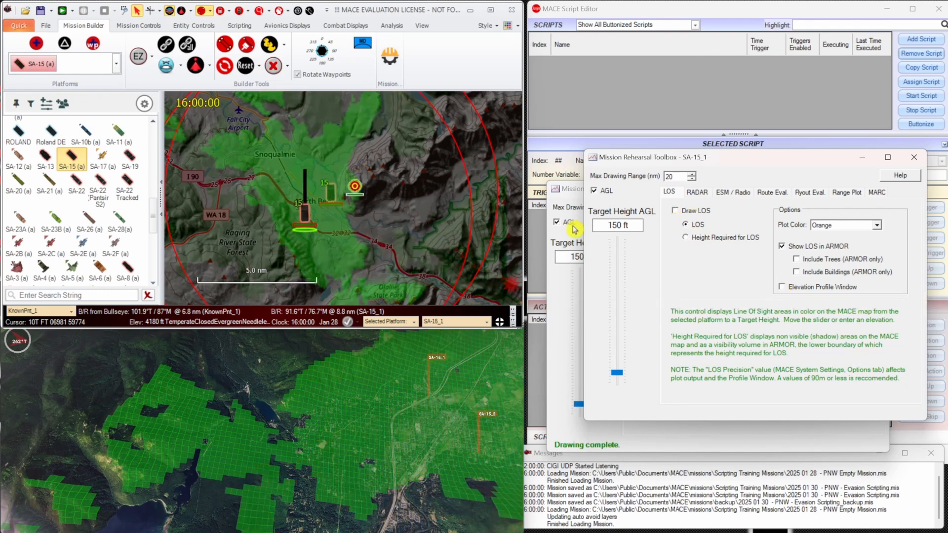
left_click(574, 228)
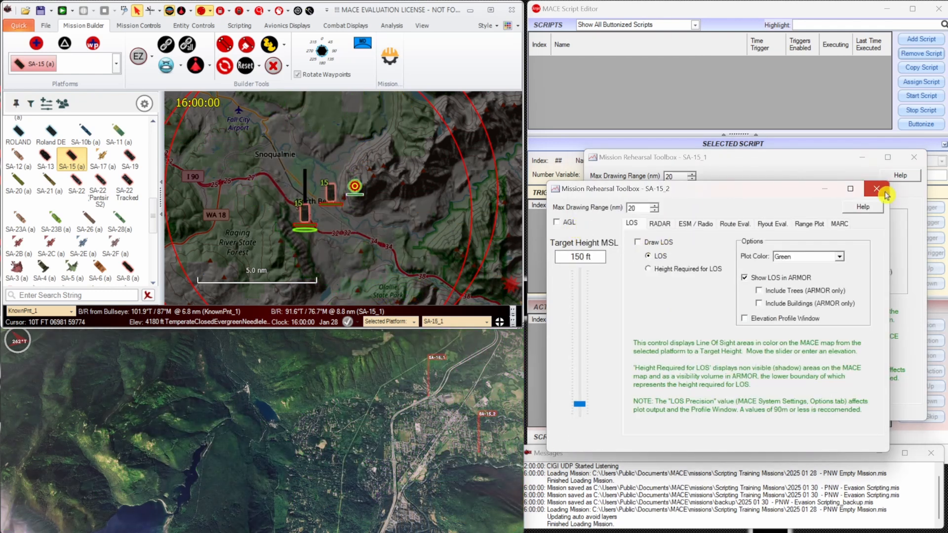
left_click(877, 189)
left_click(914, 157)
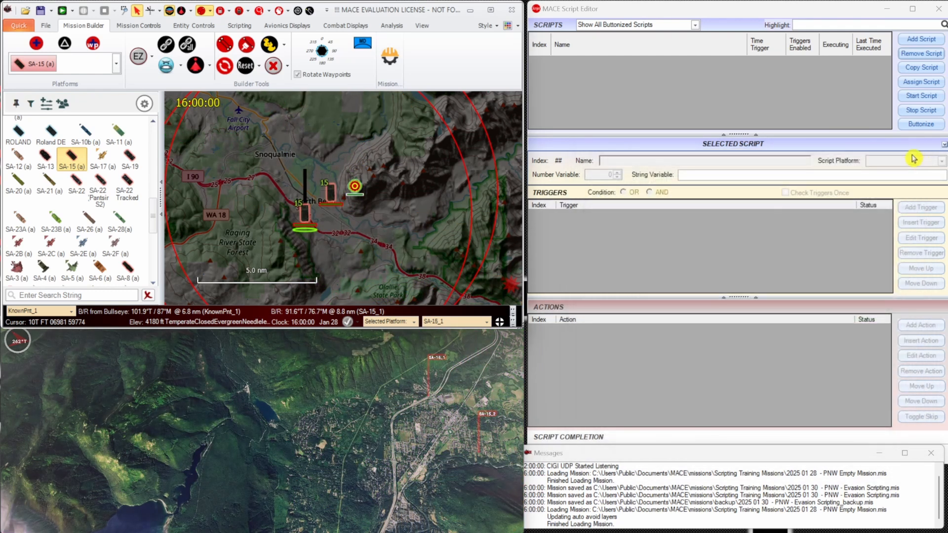
Examine the terrain around SA-15_1 and SA-15_2 by attaching the 3D view to each in turn.
double_click(428, 396)
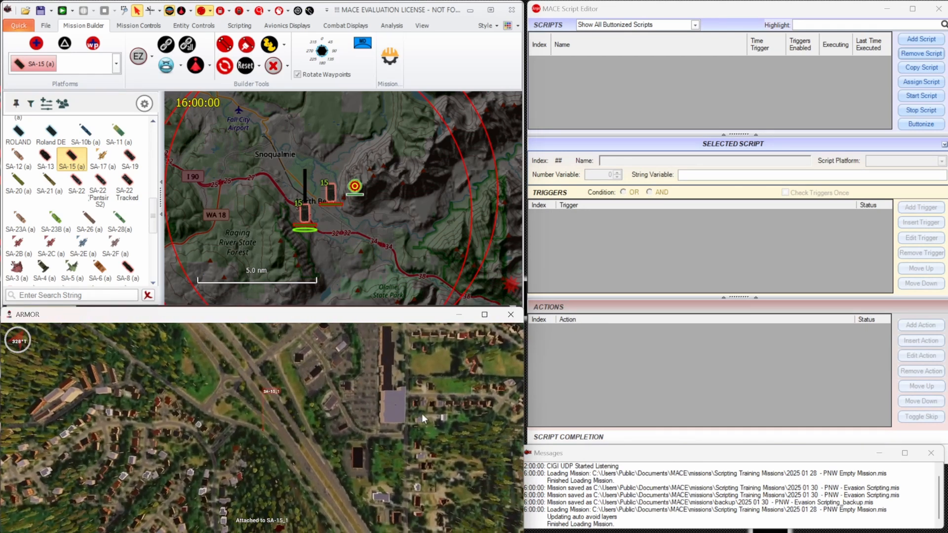
double_click(335, 197)
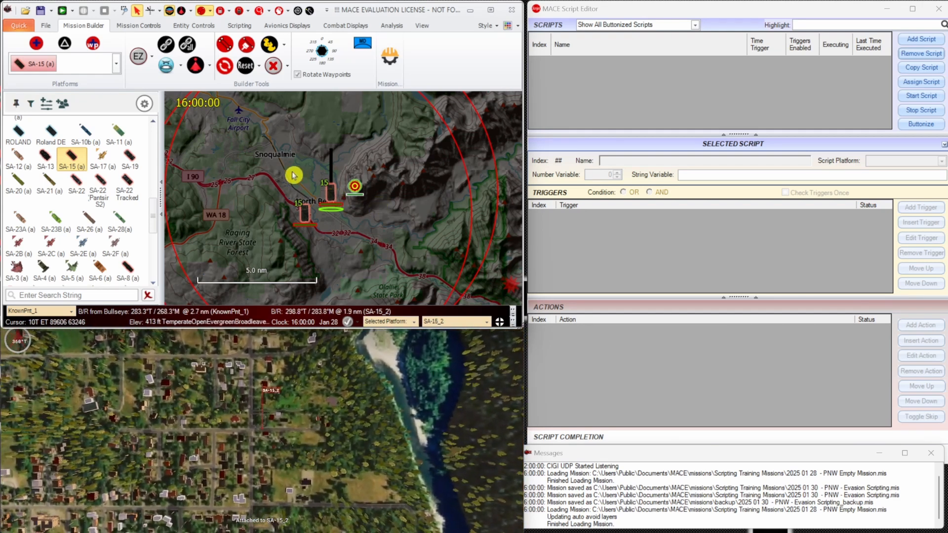
Search the platforms for "ah" and place an AH-64 near WA 18, southwest of the SA-15 sites.
left_click_drag(253, 137, 322, 154)
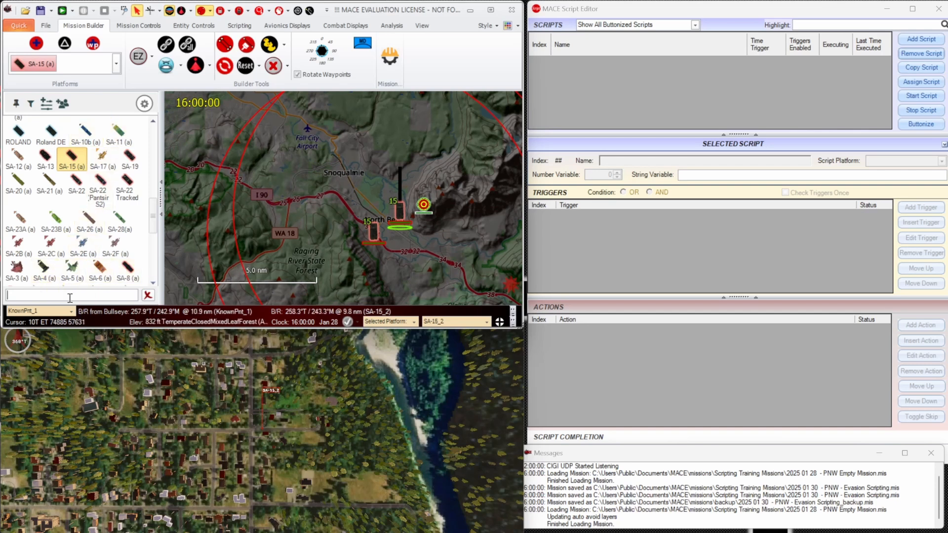
type("ah")
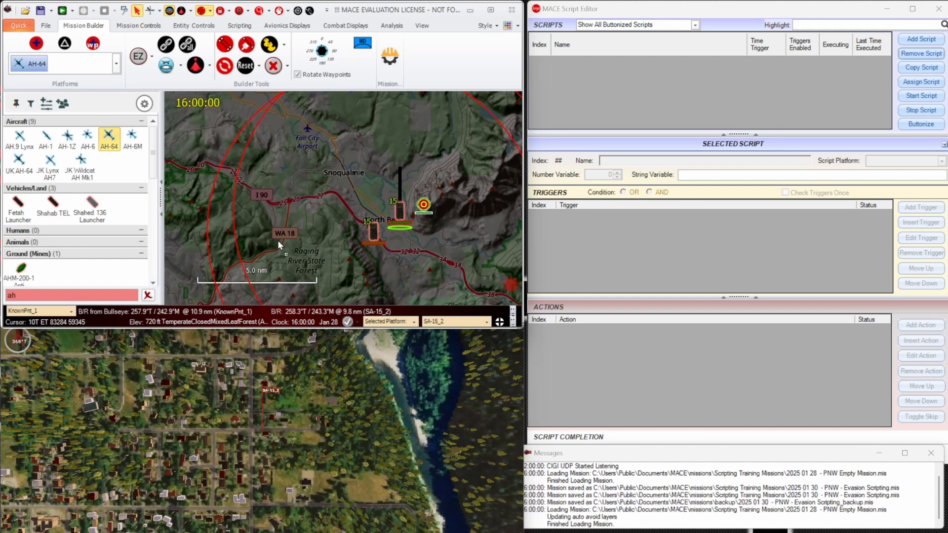
left_click_drag(271, 250, 271, 250)
Give the AH-64 a three-waypoint route ending southeast of North Bend, then shift the first waypoint and the helicopter slightly northeast.
left_click_drag(271, 211, 287, 233)
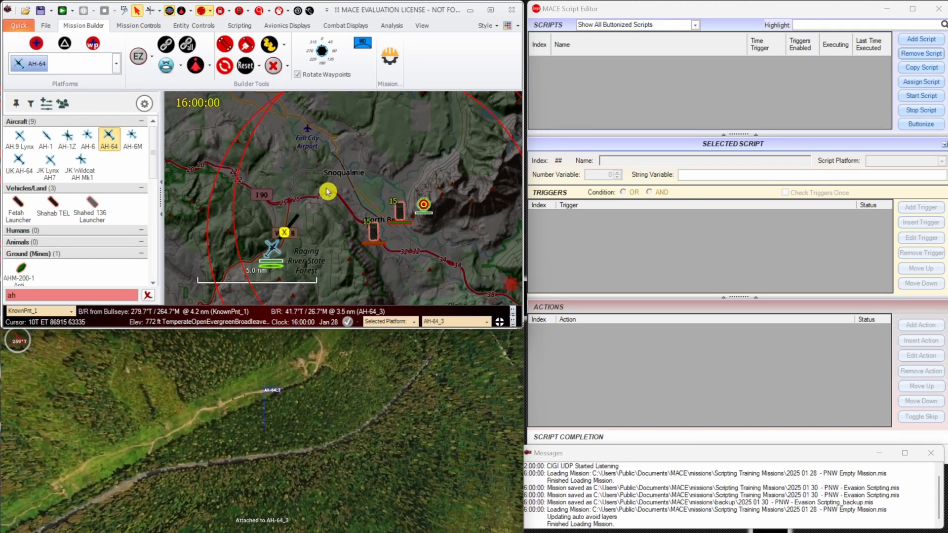
right_click(327, 192)
left_click(368, 220)
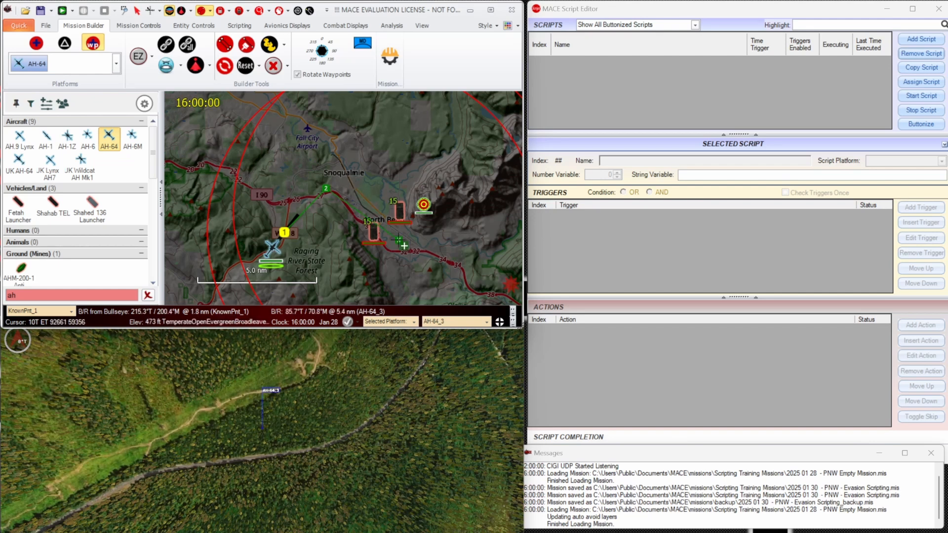
key("Escape")
left_click_drag(284, 232, 292, 211)
left_click_drag(272, 249, 279, 228)
In the AH-64's properties, set the call sign to JEFF-11 and the label to JEFF.
right_click(280, 227)
left_click(306, 231)
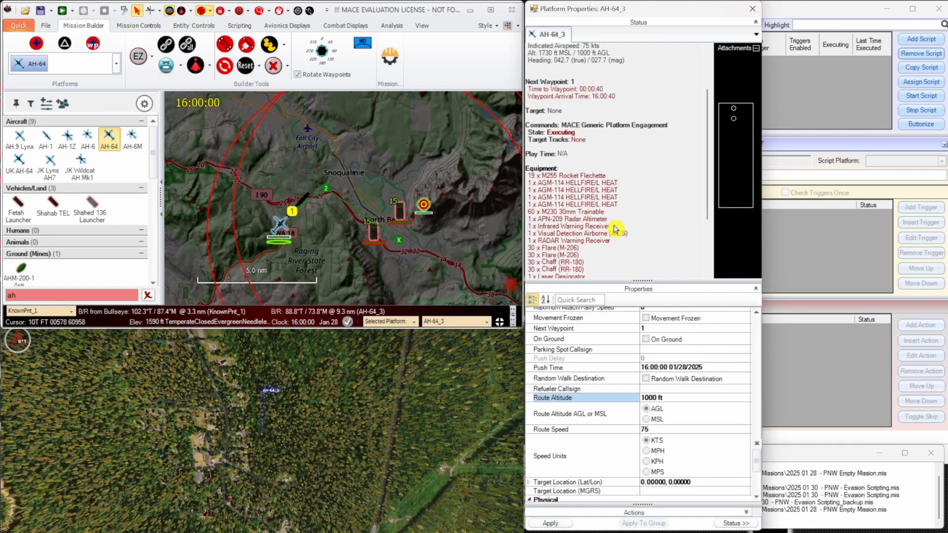
left_click_drag(635, 280, 637, 224)
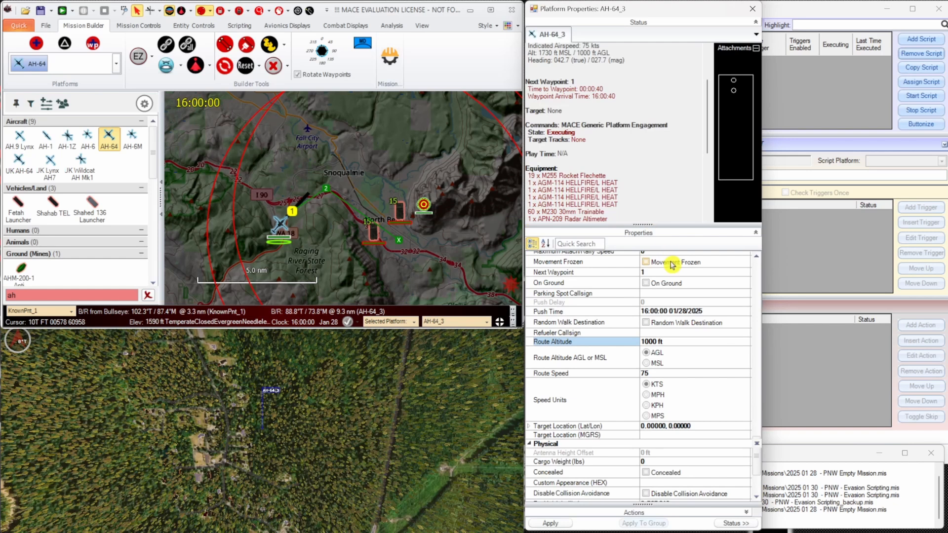
scroll(652, 309, "up", 6)
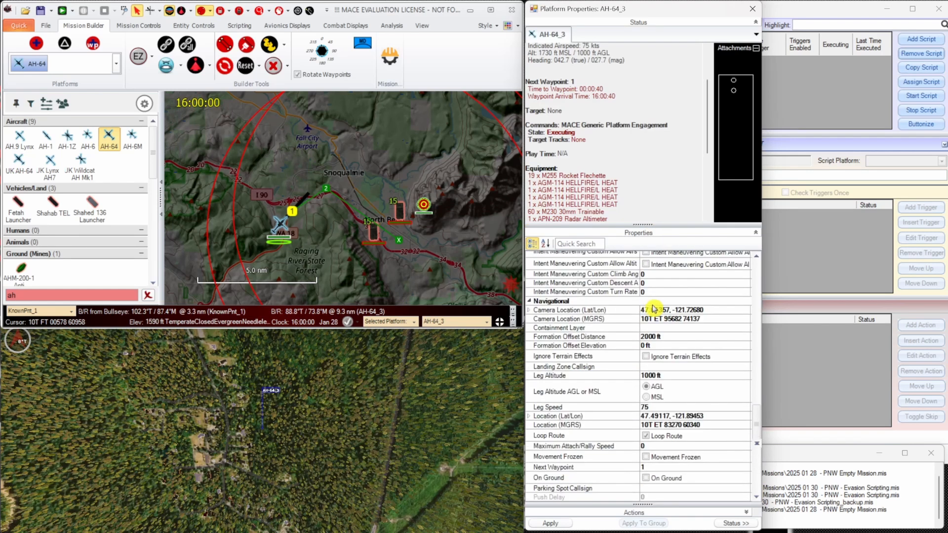
left_click_drag(757, 421, 752, 267)
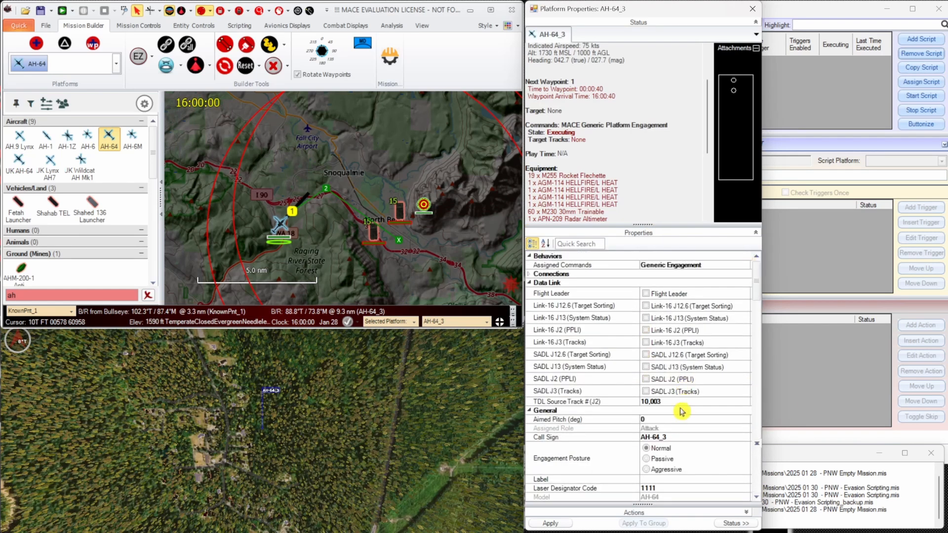
left_click(676, 439)
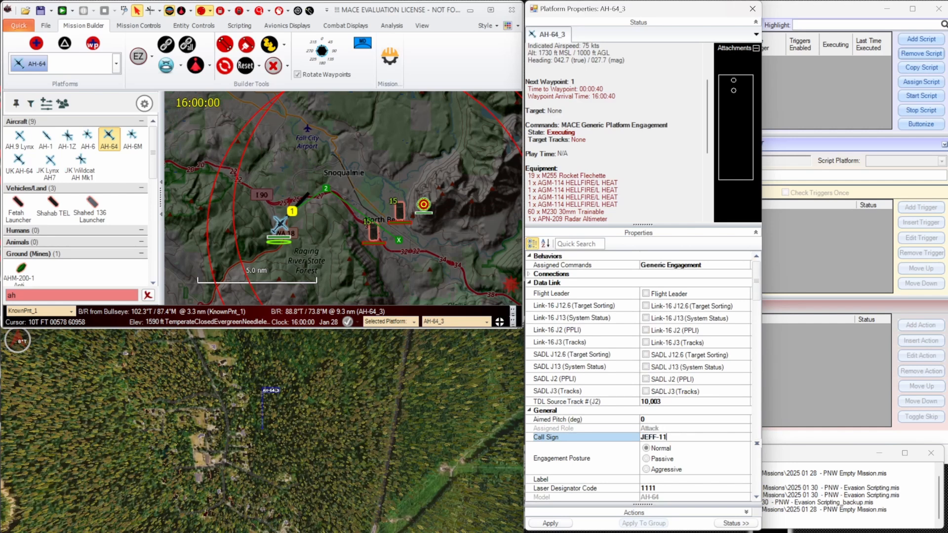
type("JEFF-11")
key("Return")
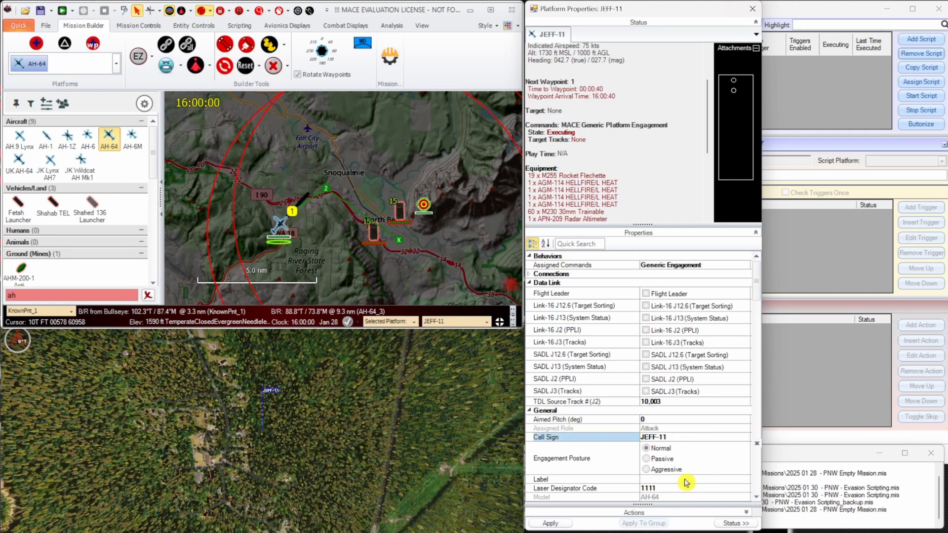
left_click(685, 479)
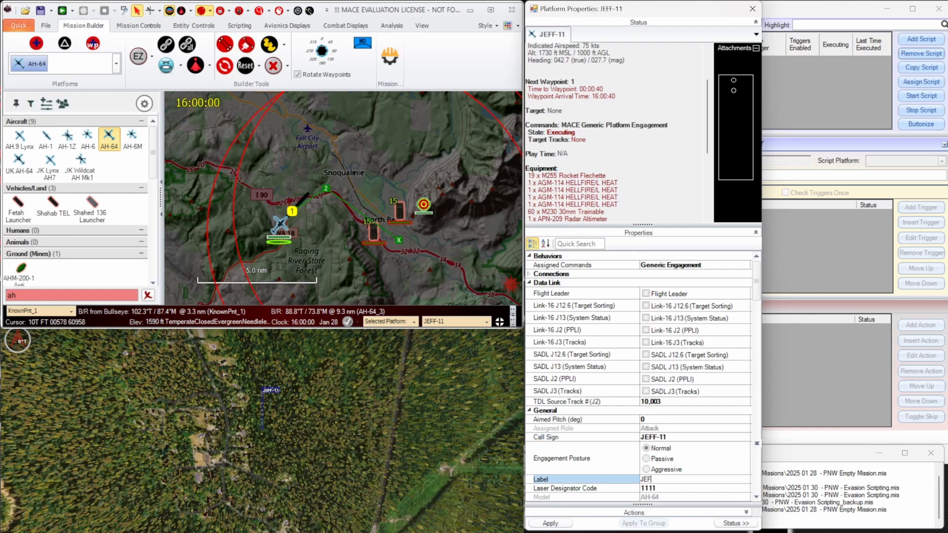
type("JEFF")
key("Return")
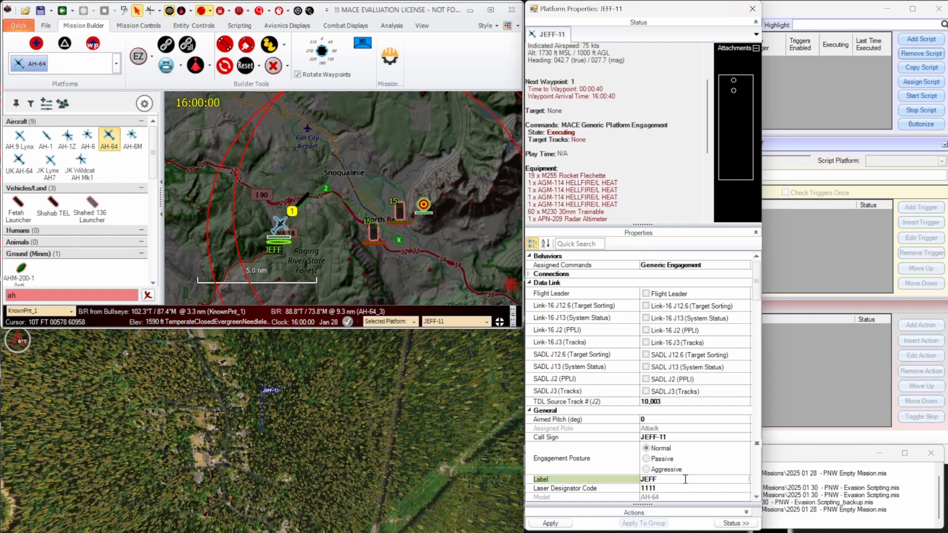
In JEFF-11's navigational properties, set the route altitude to 150 ft AGL.
scroll(683, 454, "down", 5)
scroll(680, 449, "down", 2)
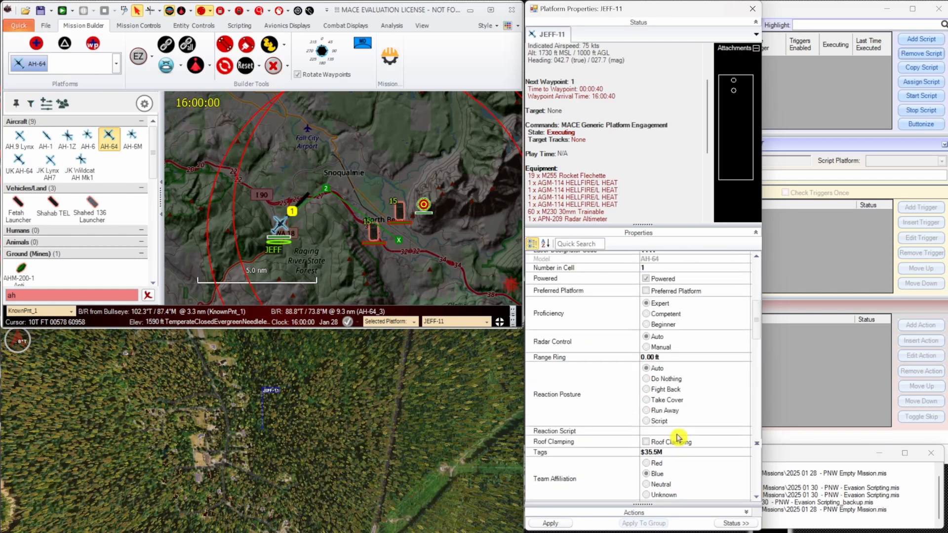
scroll(643, 352, "down", 3)
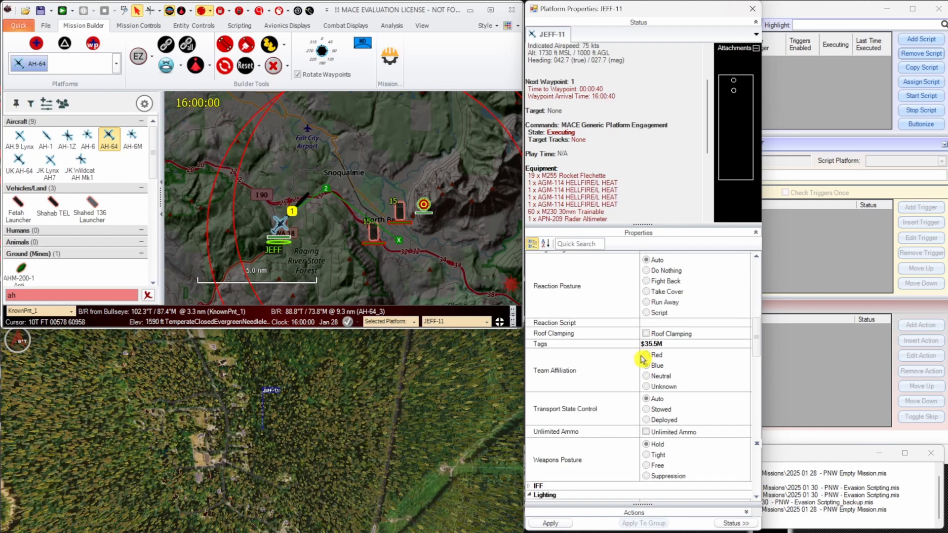
left_click(665, 322)
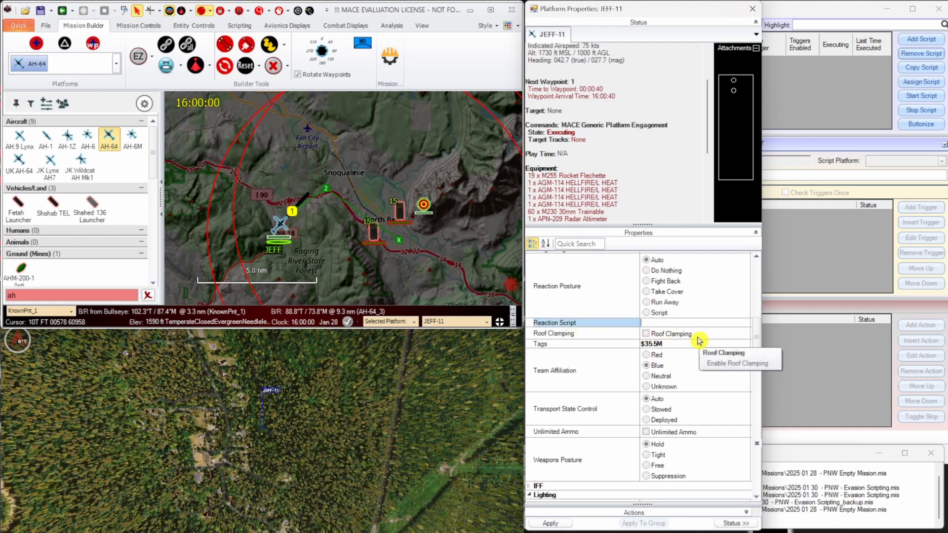
scroll(700, 341, "down", 2)
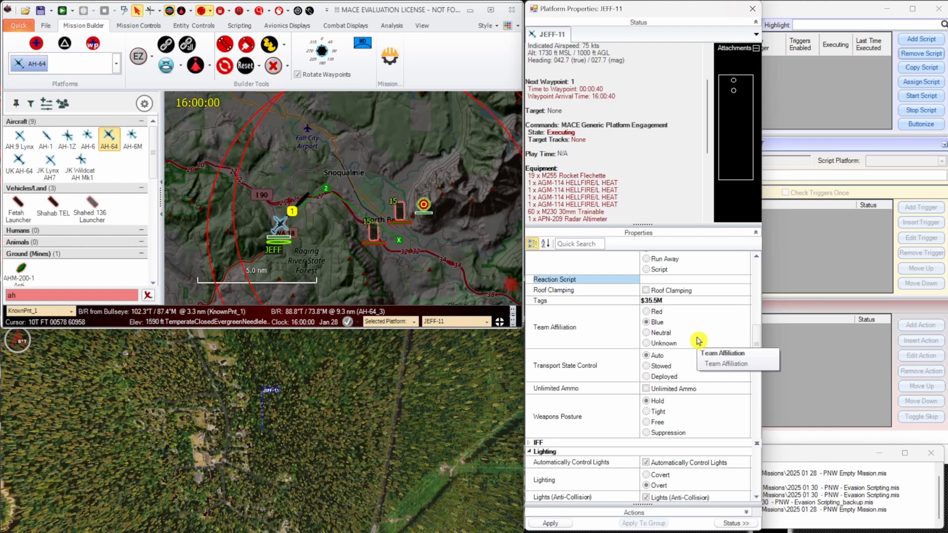
scroll(699, 340, "down", 4)
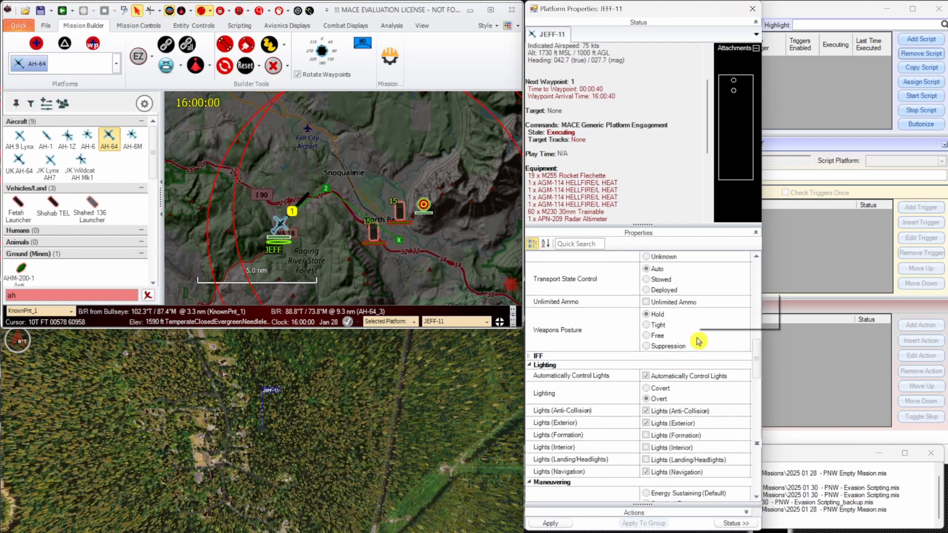
scroll(698, 341, "down", 12)
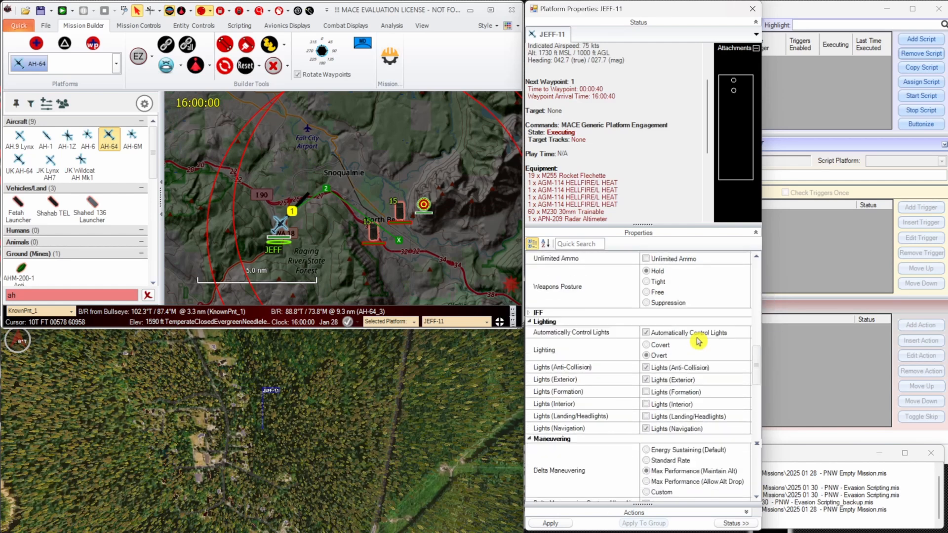
scroll(694, 338, "up", 2)
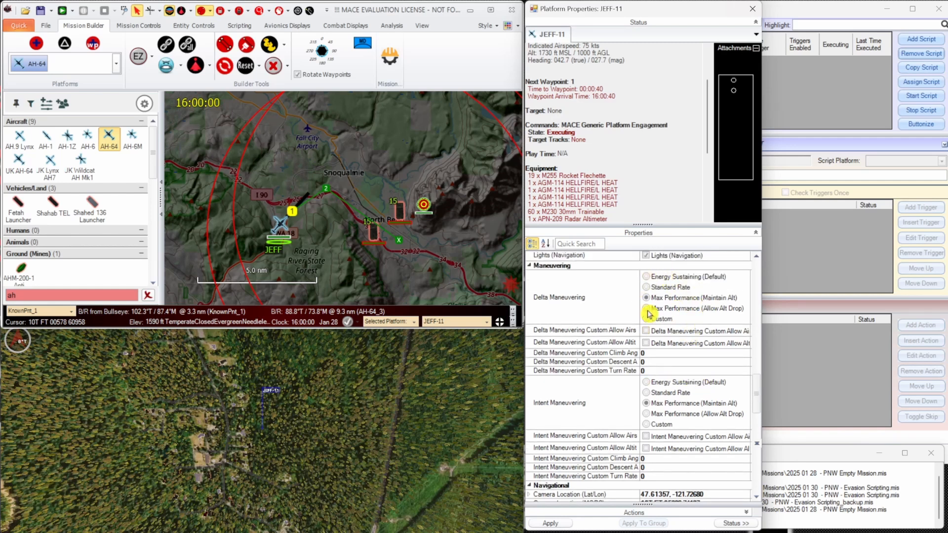
scroll(686, 341, "down", 2)
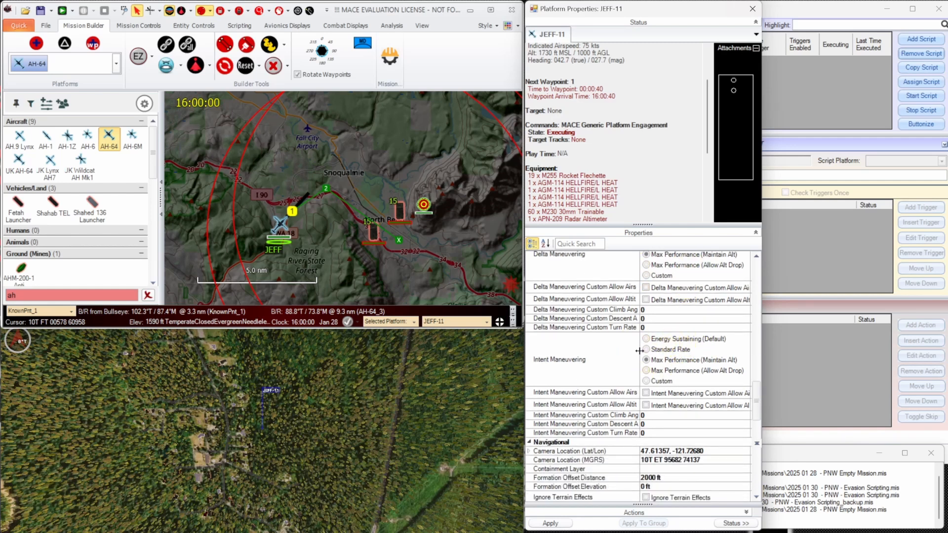
scroll(642, 351, "down", 8)
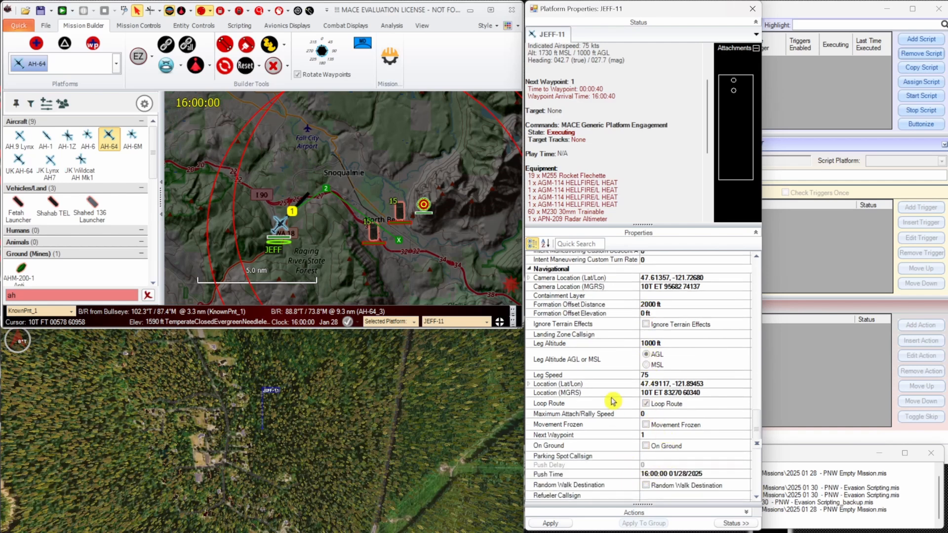
scroll(612, 401, "down", 4)
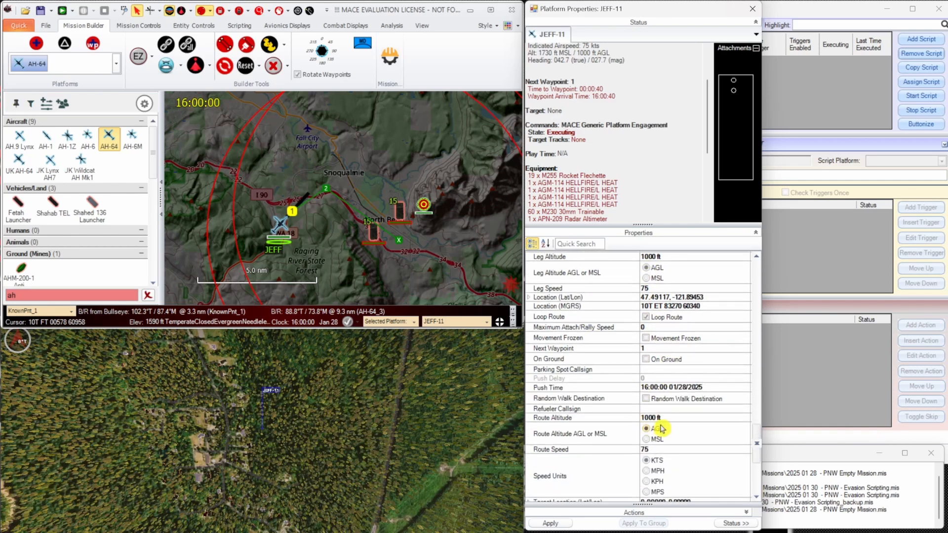
left_click(655, 417)
type("150")
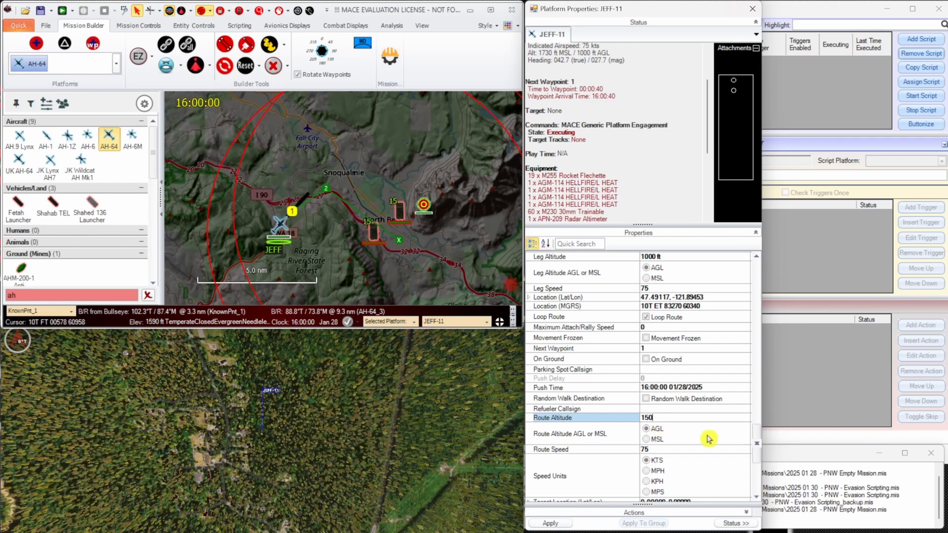
left_click(672, 438)
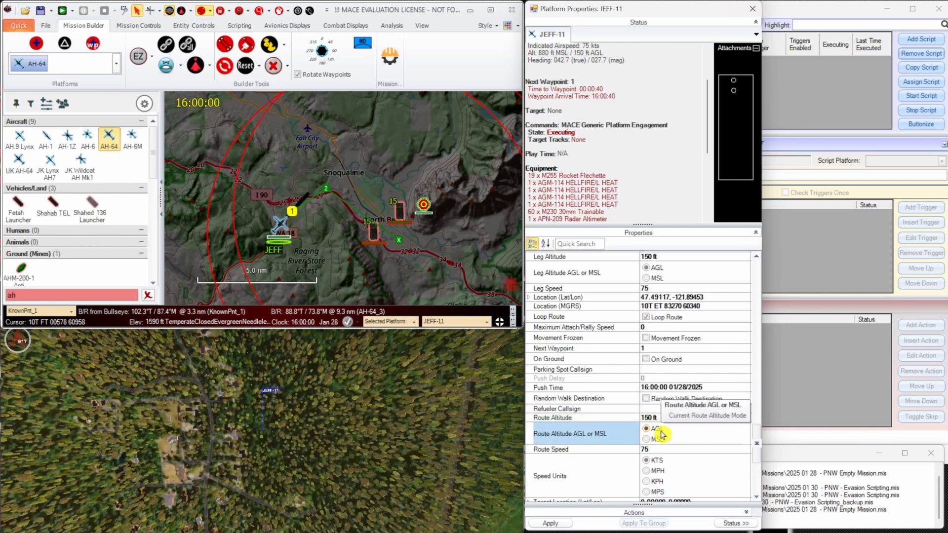
Turn on the route waypoints in the 3D view, then shift waypoint 1 and the AH-64 slightly west on the map.
left_click(336, 451)
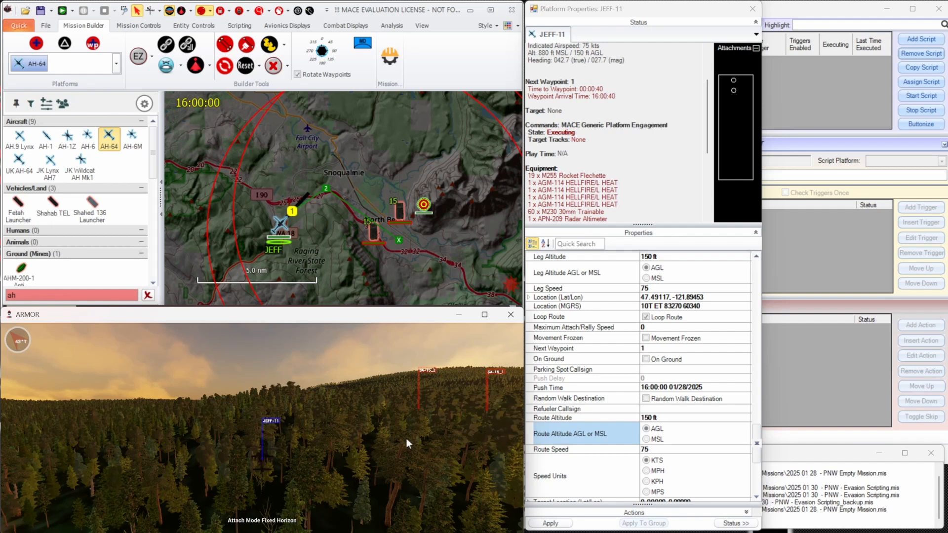
key("w")
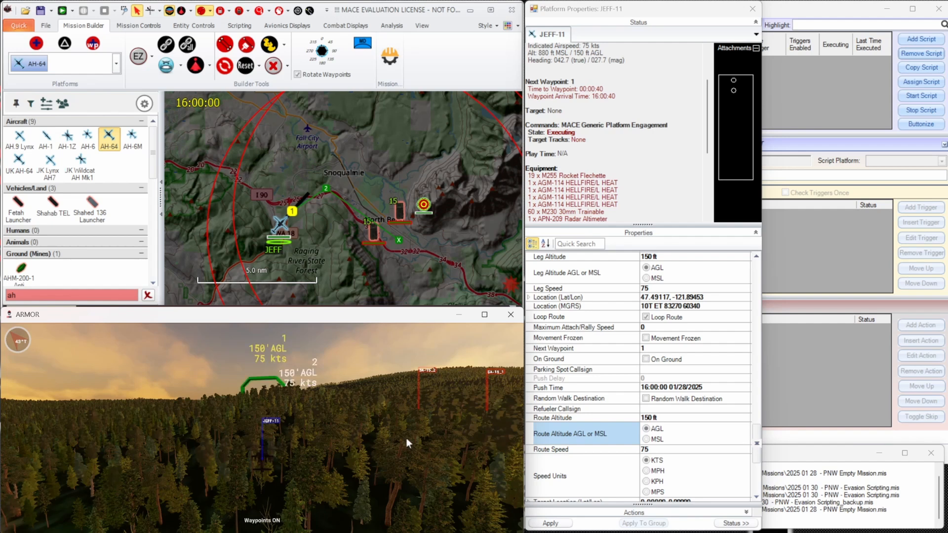
left_click_drag(394, 426, 337, 362)
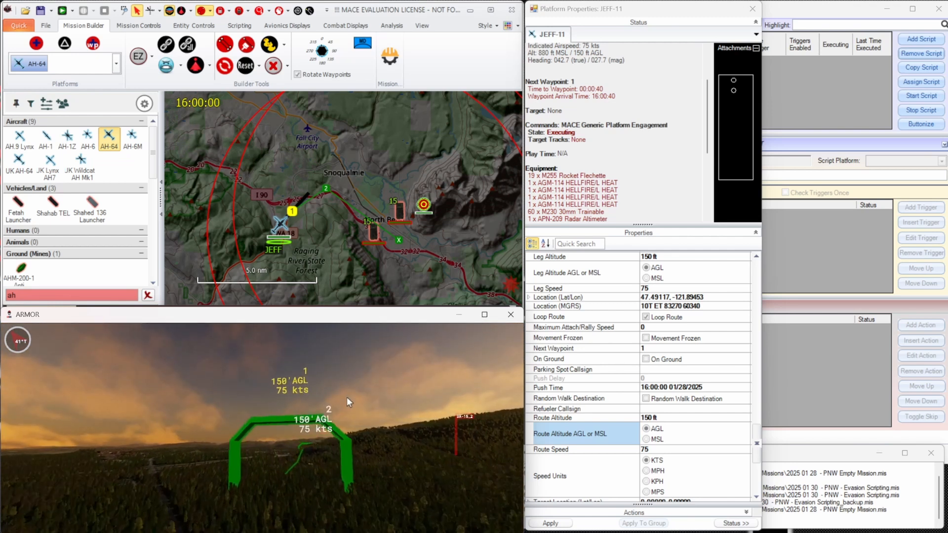
scroll(347, 398, "up", 5)
left_click_drag(291, 210, 283, 212)
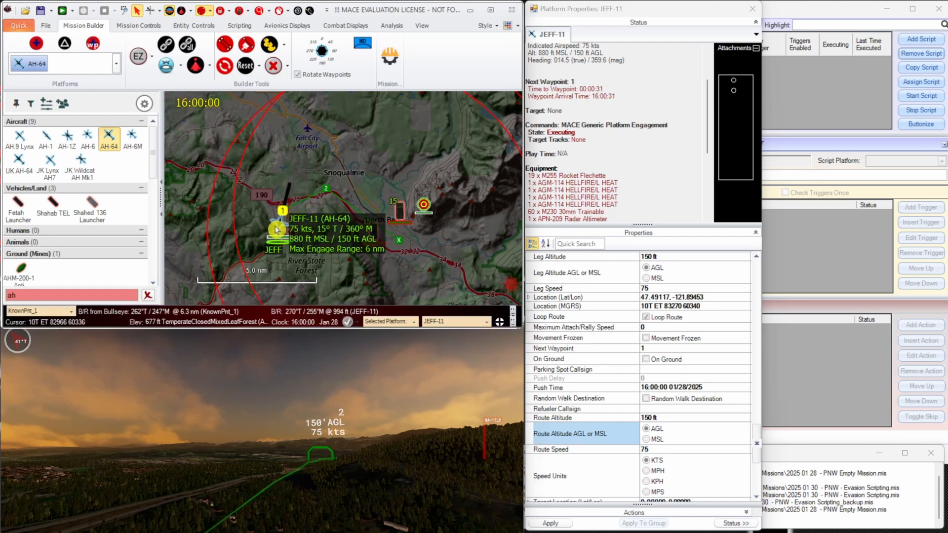
Inspect the route gates from waypoint 1 toward the SA-15 sites in the 3D view, then attach the view to JEFF-11 again.
key("w")
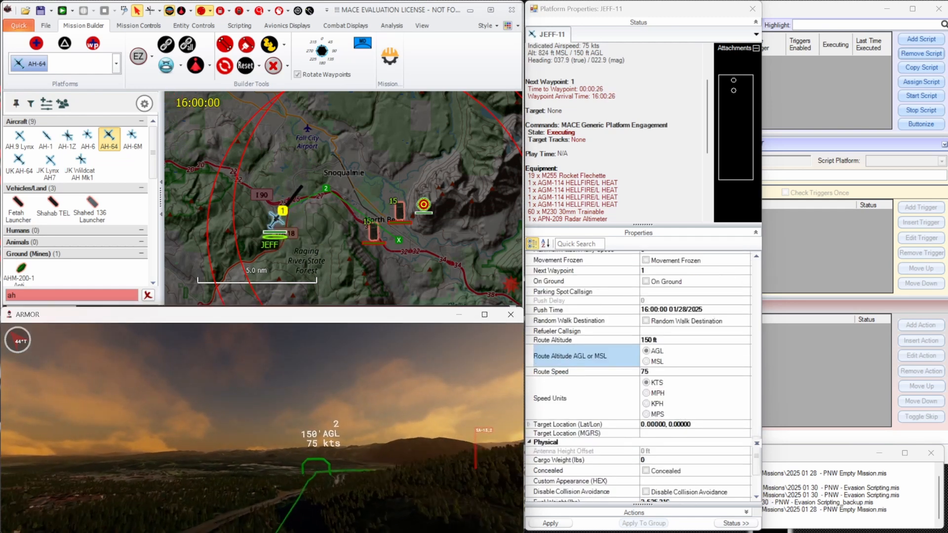
key("w")
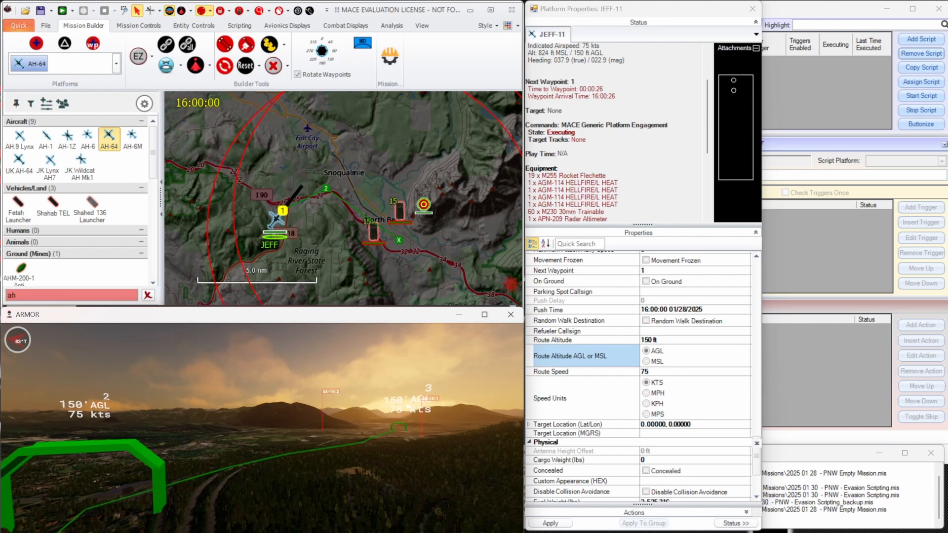
key("s")
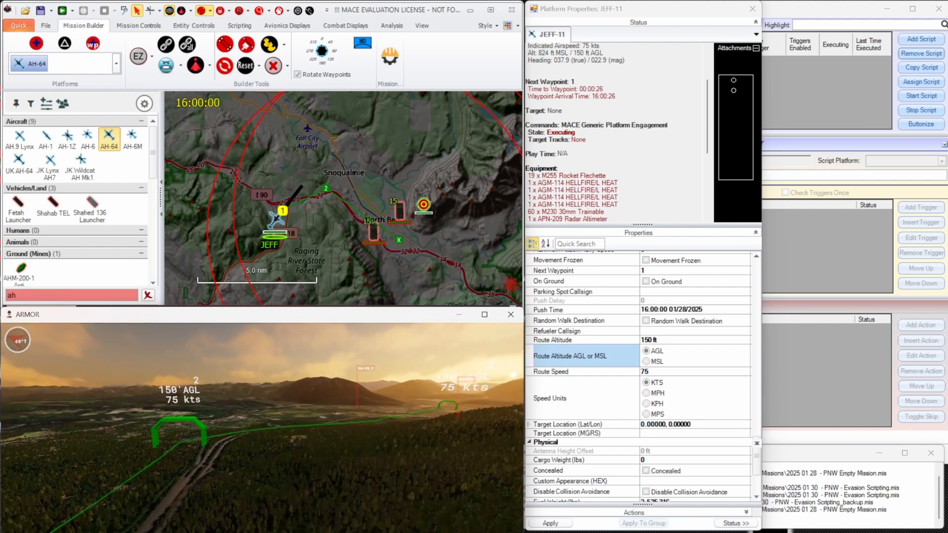
key("Tab")
left_click_drag(316, 444, 695, 391)
key("space")
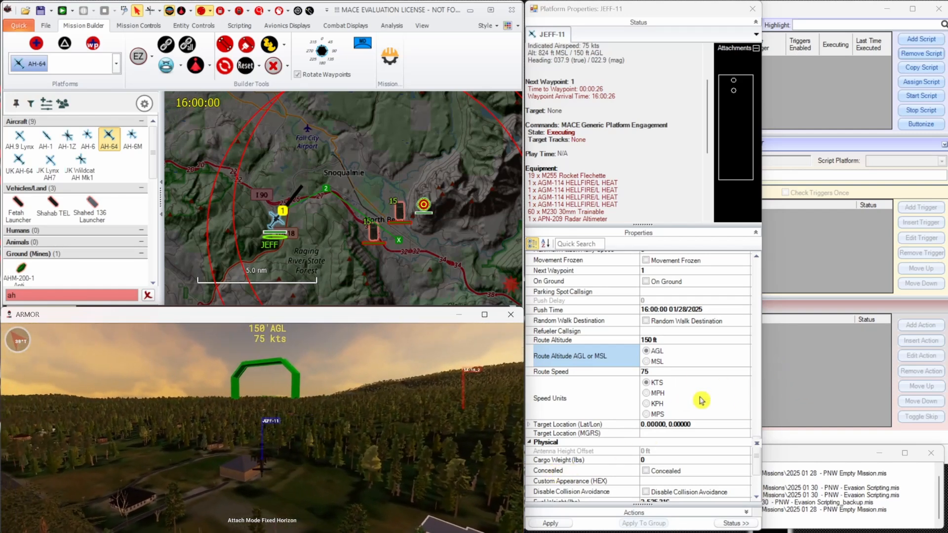
Open the attack reaction posture choices in the entity controls and read the Automatic Reaction description.
left_click_drag(758, 458, 754, 278)
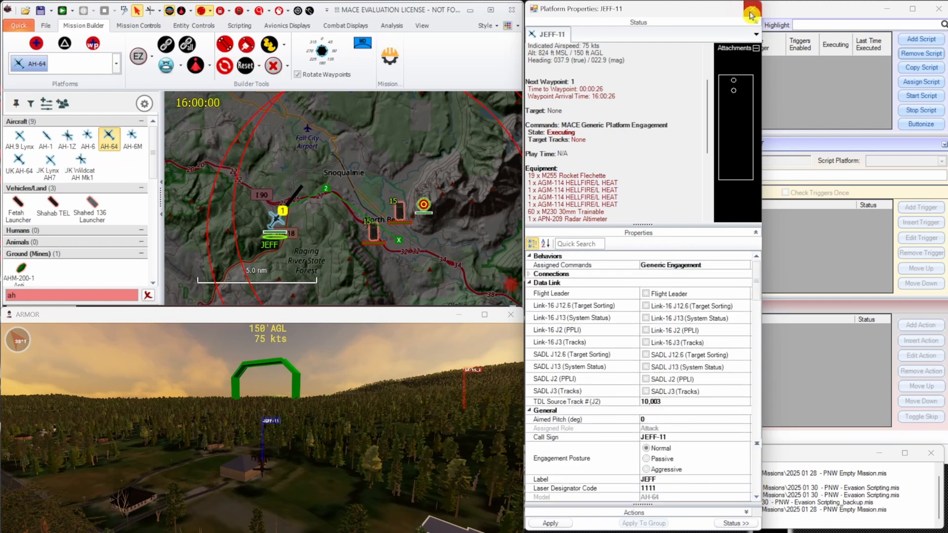
left_click(301, 175)
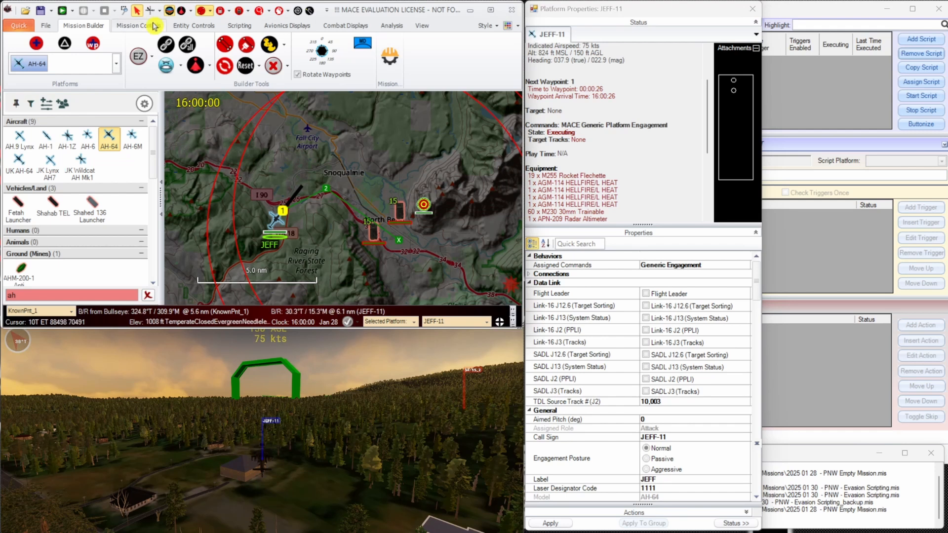
left_click(178, 31)
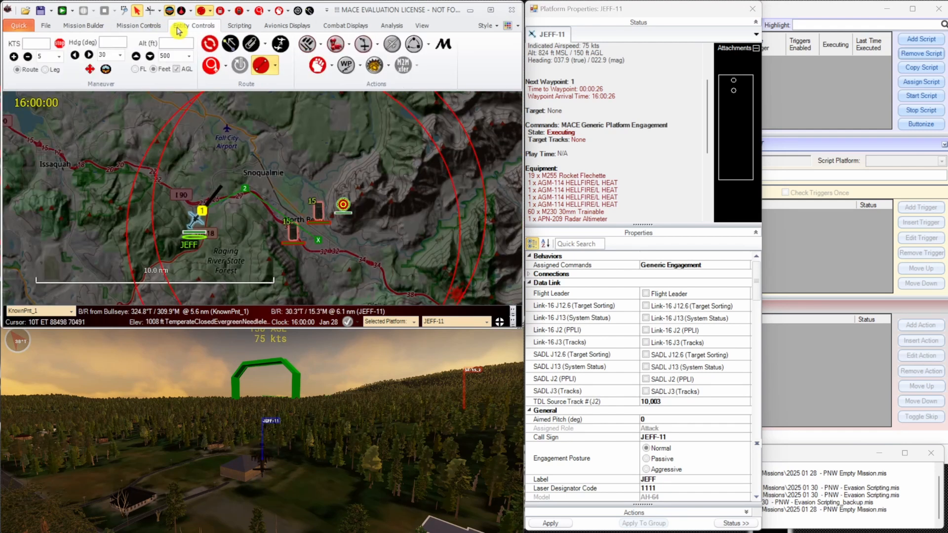
left_click(336, 45)
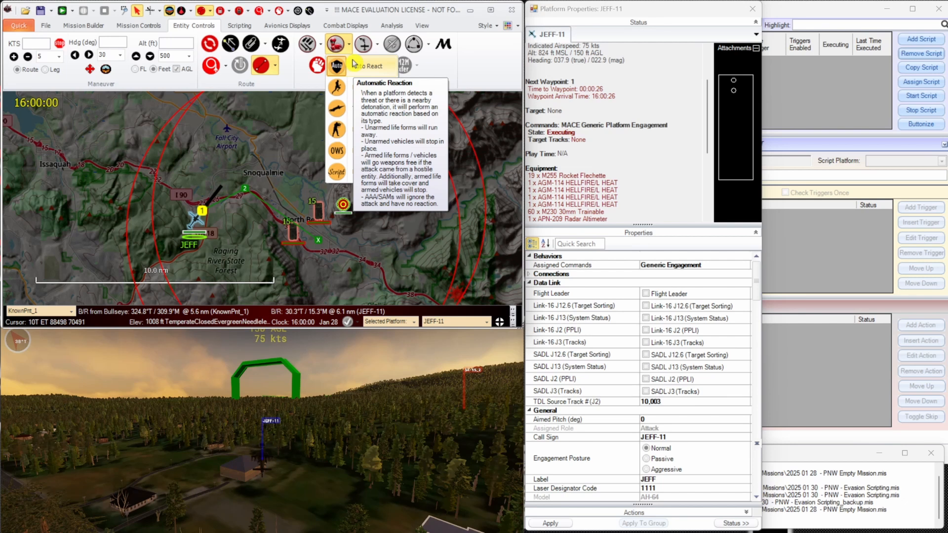
Review the RADAR Warning Receiver, Infrared Warning Receiver and Visual Detection Airborne (A/L/S) entries in JEFF-11's weapons and equipment, then close the list.
right_click(194, 226)
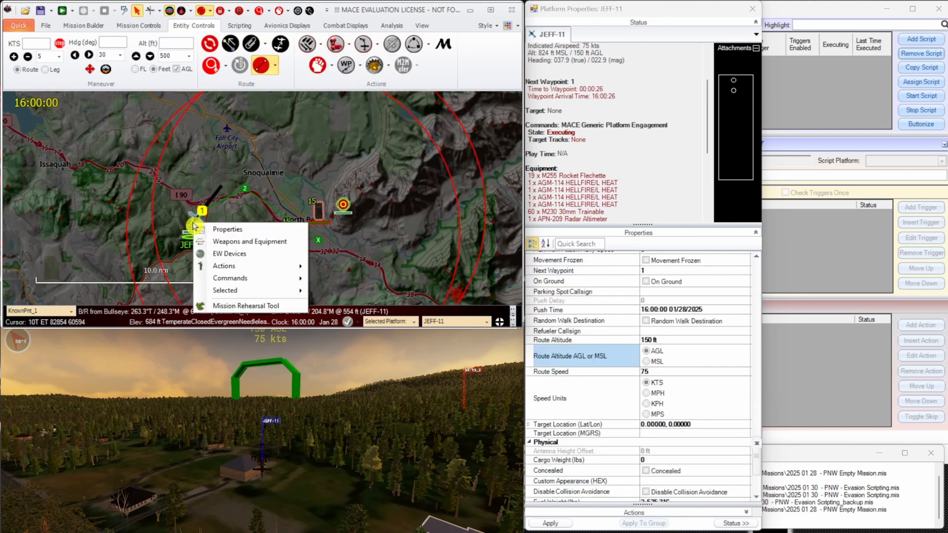
left_click(213, 241)
scroll(584, 412, "down", 1)
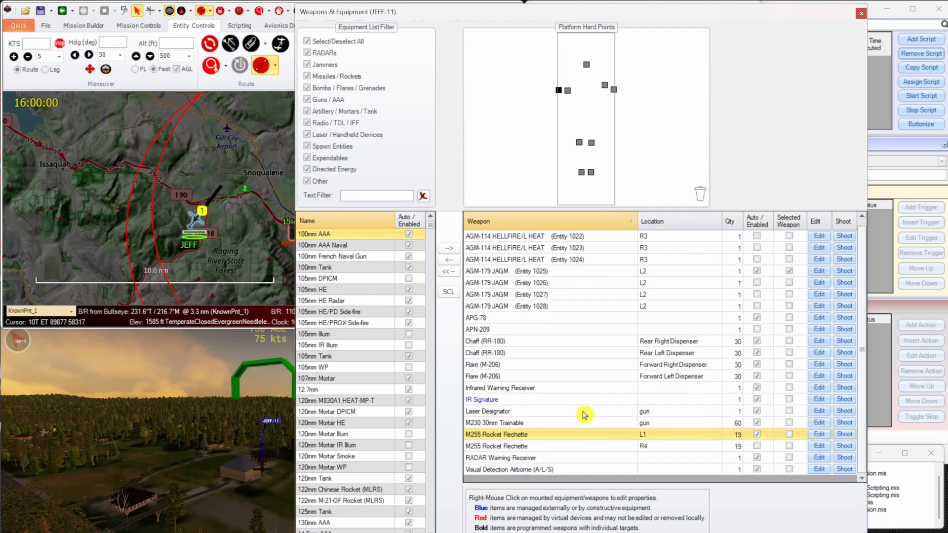
left_click(549, 459)
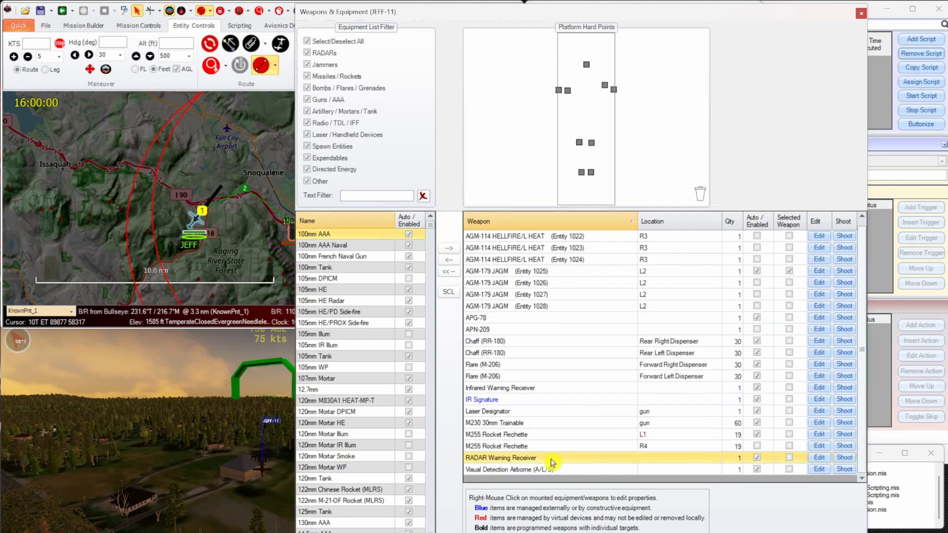
left_click(544, 391)
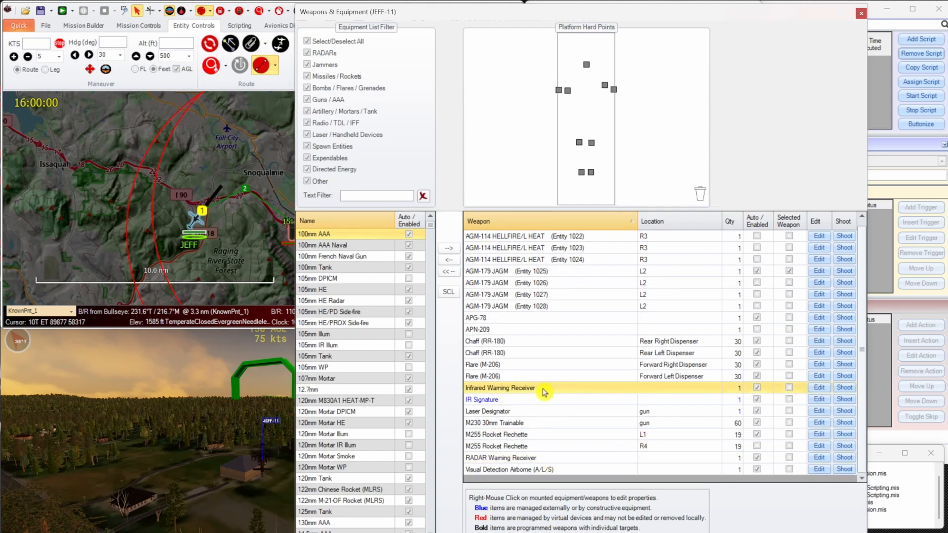
left_click(561, 474)
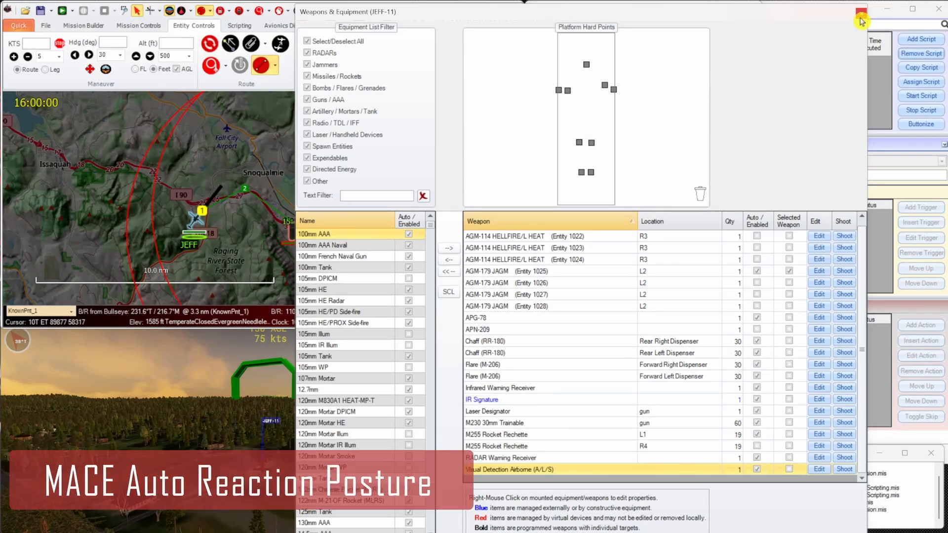
left_click(860, 18)
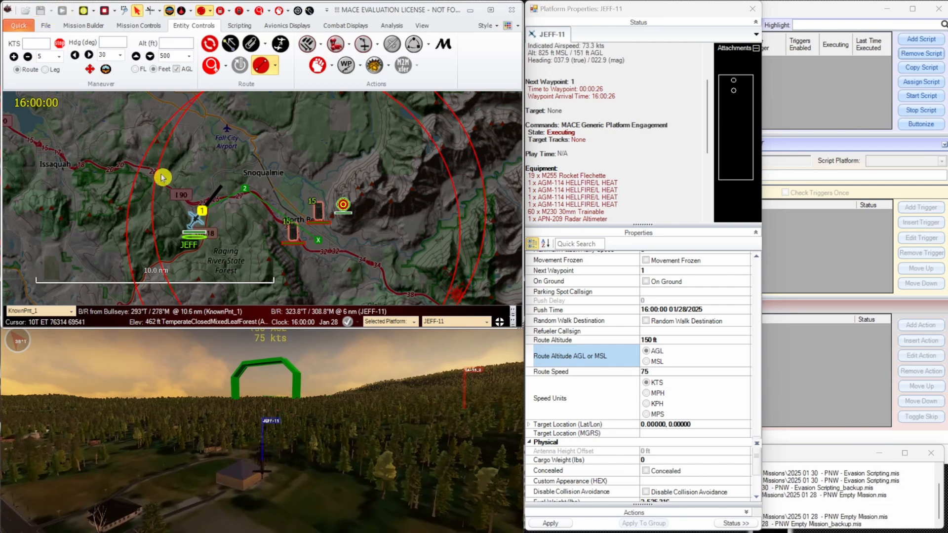
Run the mission and enlarge JEFF-11's status section to review its state and equipment.
scroll(197, 221, "up", 2)
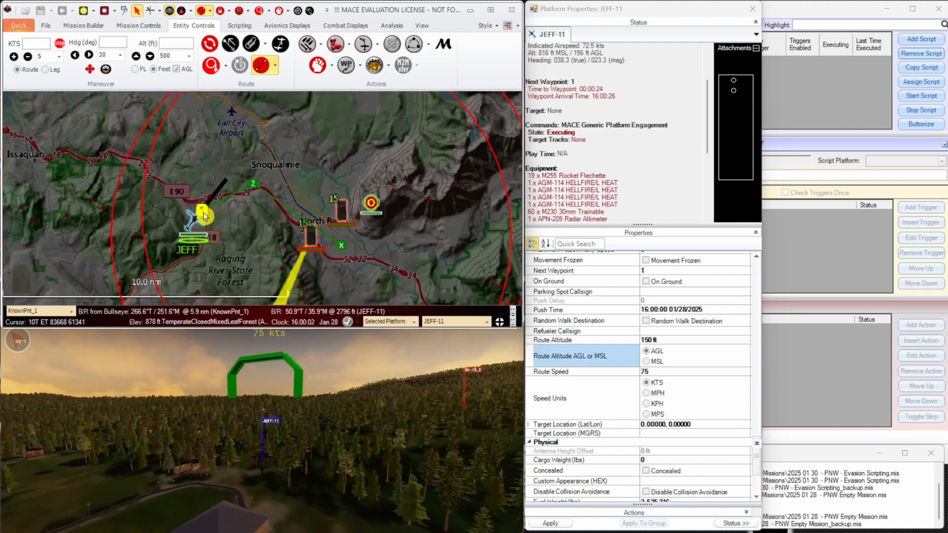
left_click_drag(621, 225, 623, 338)
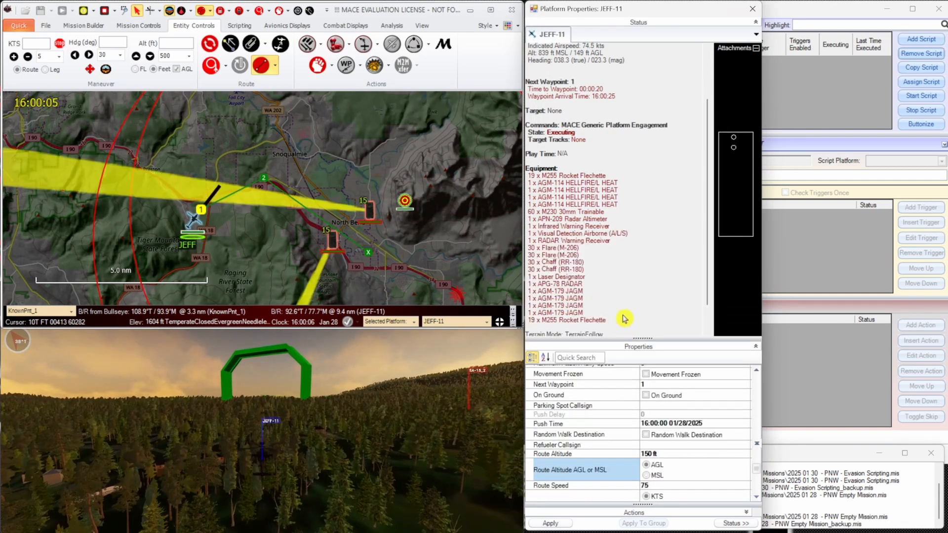
scroll(625, 289, "down", 1)
scroll(624, 290, "up", 2)
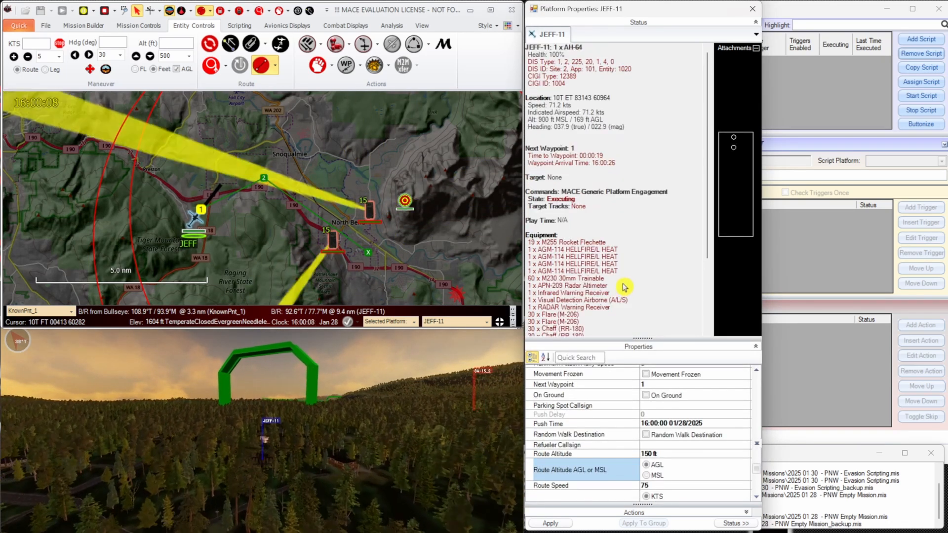
Follow JEFF-11's flight toward waypoint 2 in the 3D view, looking from behind the helicopter toward the SA-15 sites.
left_click(440, 362)
left_click_drag(434, 354, 501, 410)
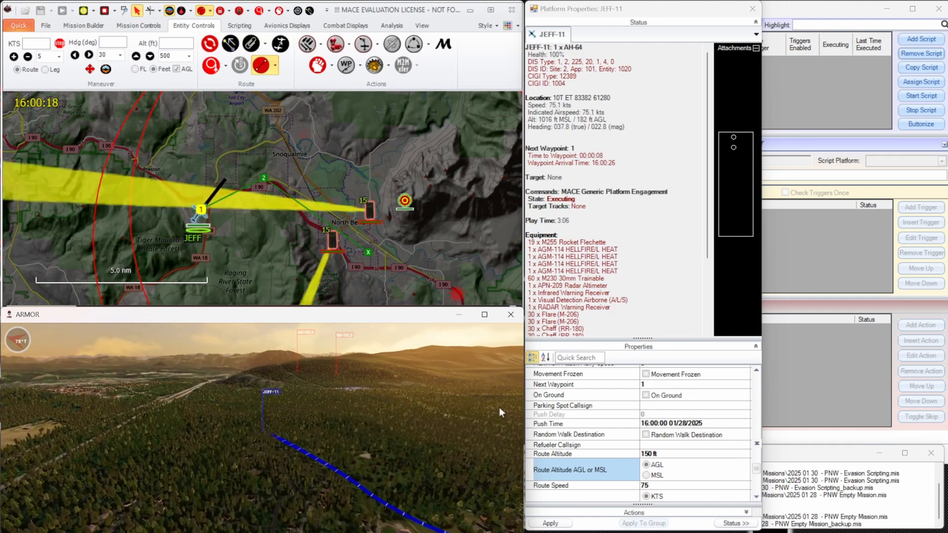
scroll(499, 405, "down", 2)
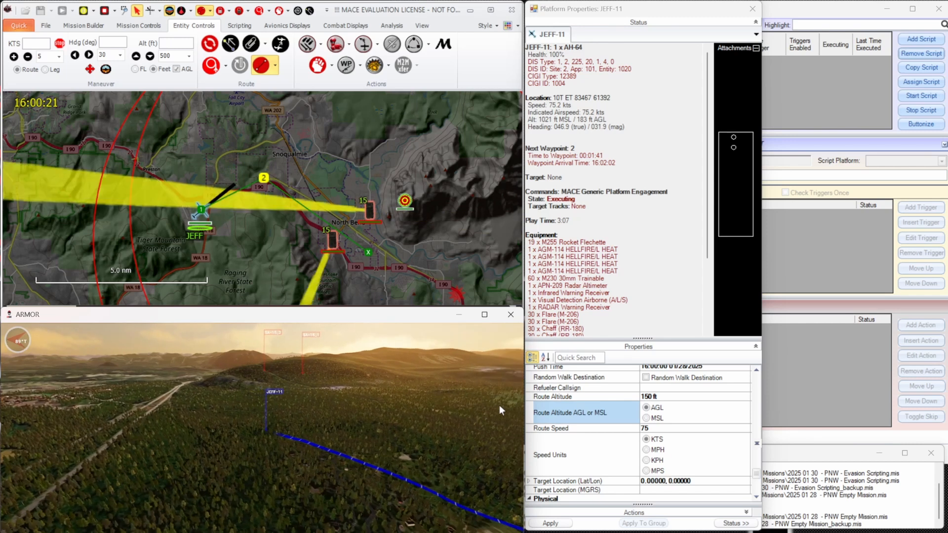
Assign JEFF-11 a target location on the map just west of the northern SA-15 site and review its target and equipment status.
left_click(318, 65)
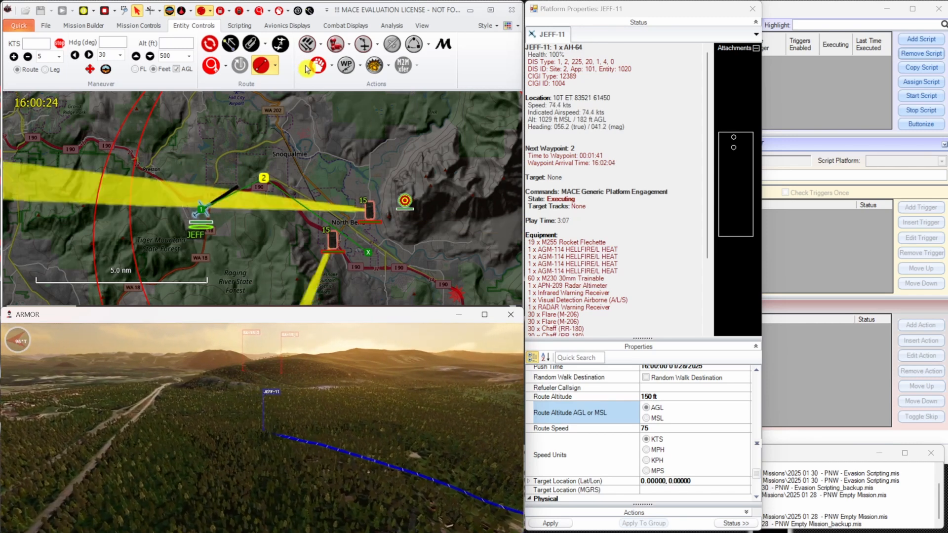
left_click(356, 225)
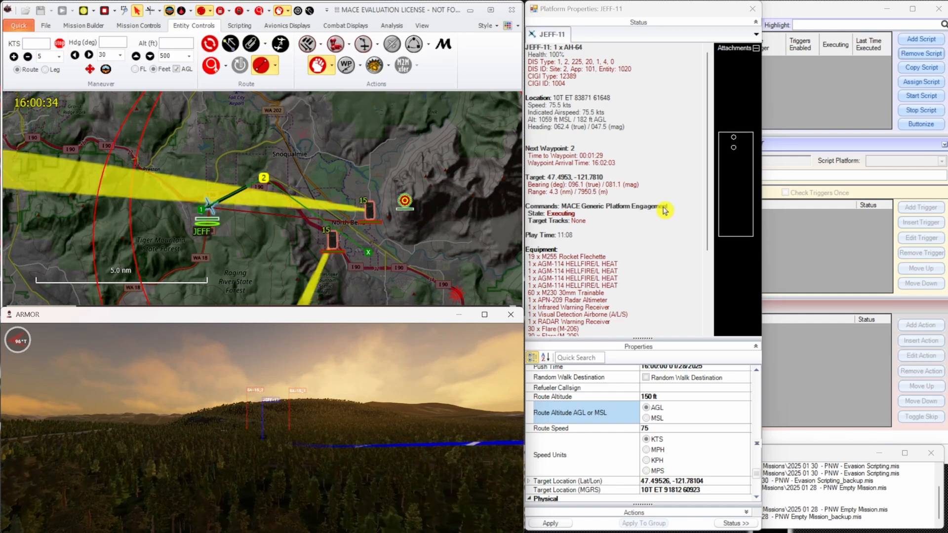
scroll(665, 212, "down", 3)
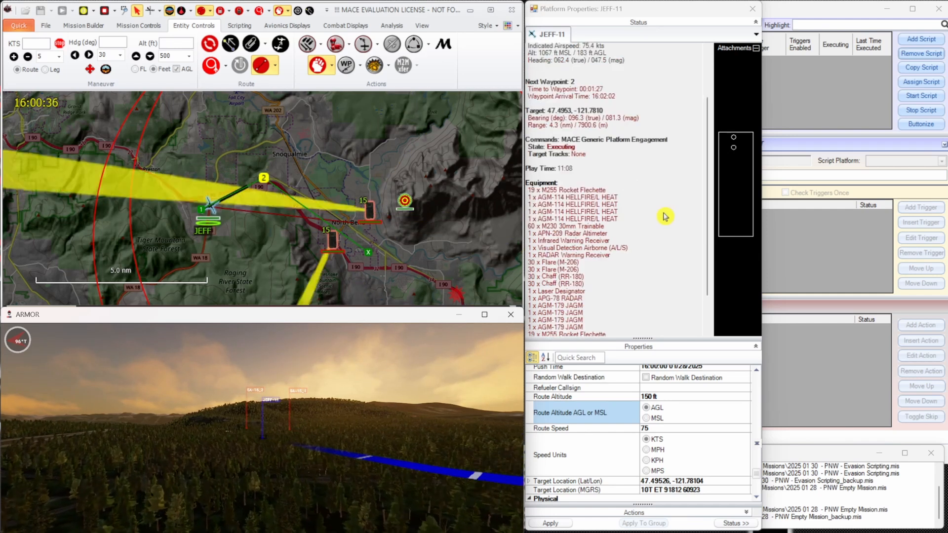
scroll(664, 217, "up", 3)
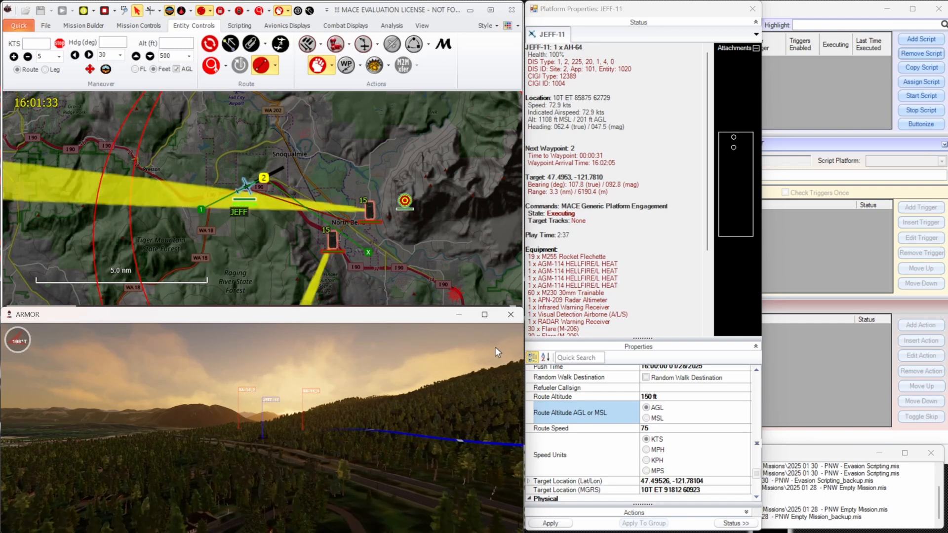
Set the 3D view's trail filter to Platforms And All Weapons.
key("t")
key("t")
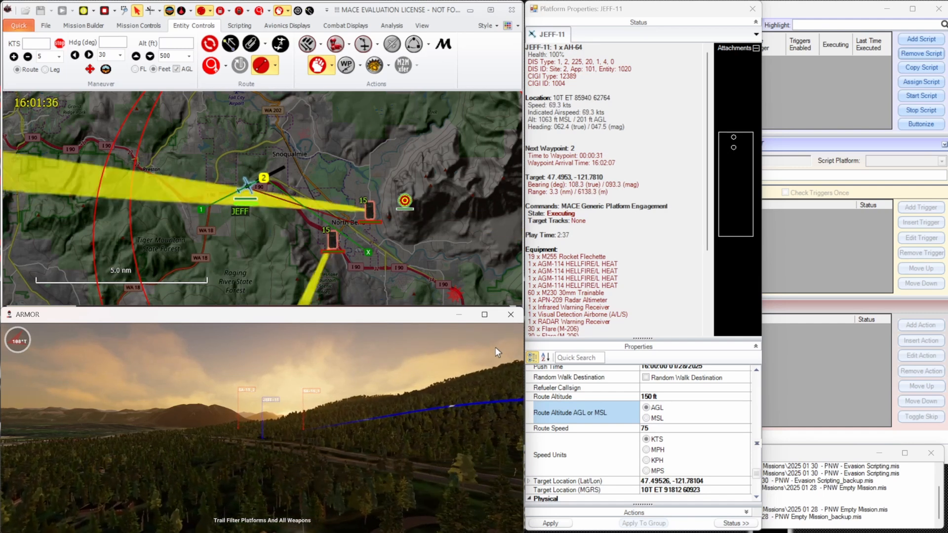
key("t")
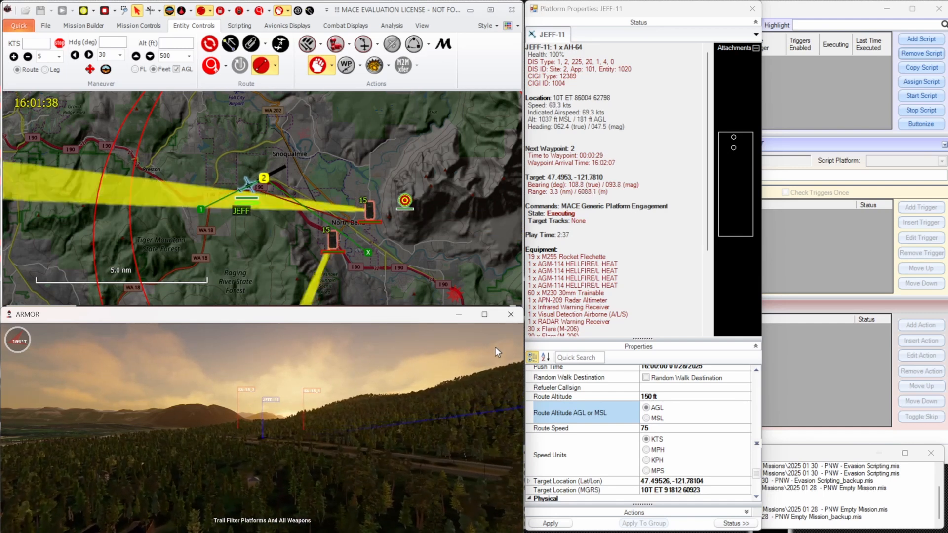
key("t")
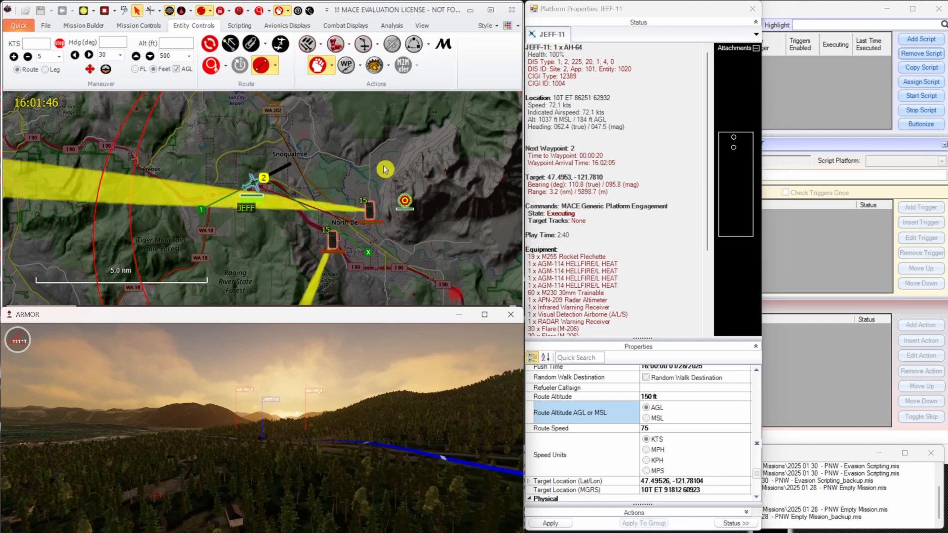
Examine JEFF-11's target tracks and its reaction to the SA-15 engagement in its status and on the map.
scroll(336, 194, "up", 2)
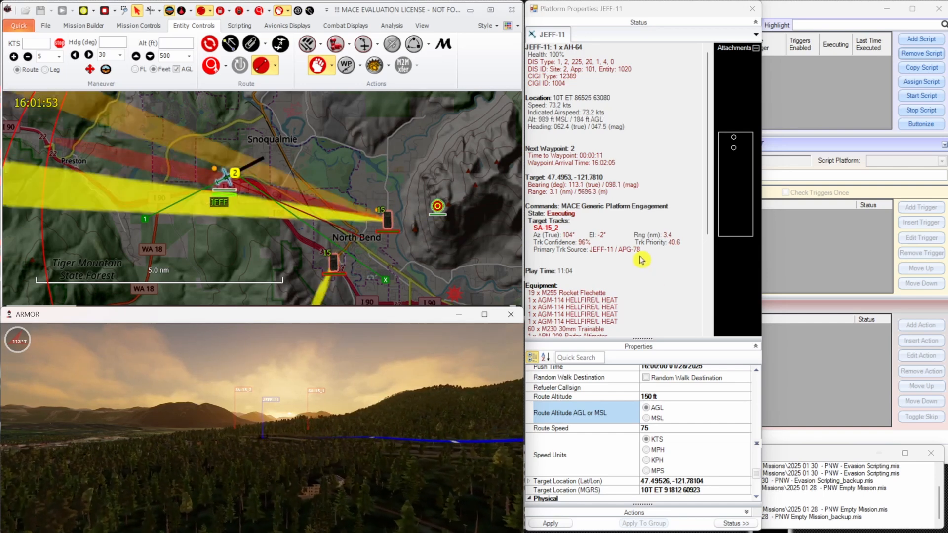
scroll(613, 227, "down", 3)
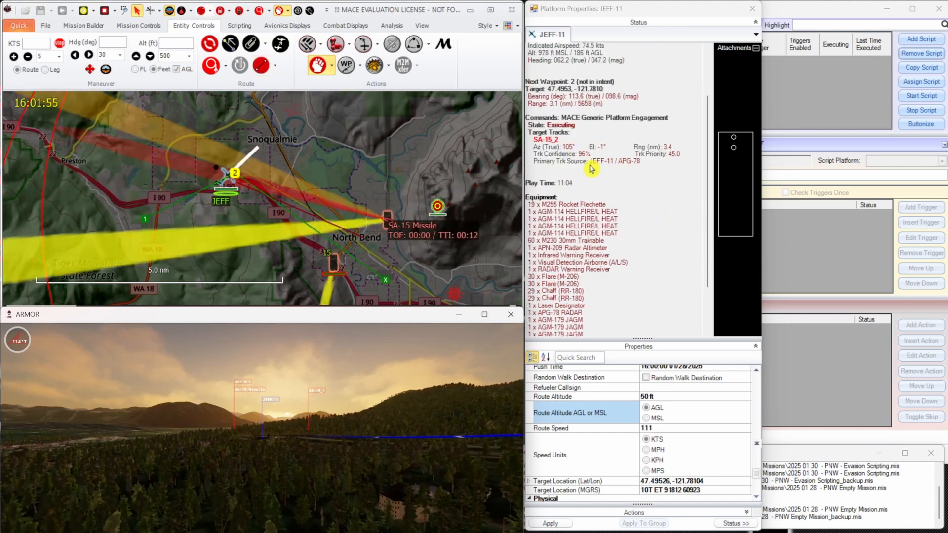
scroll(232, 188, "up", 3)
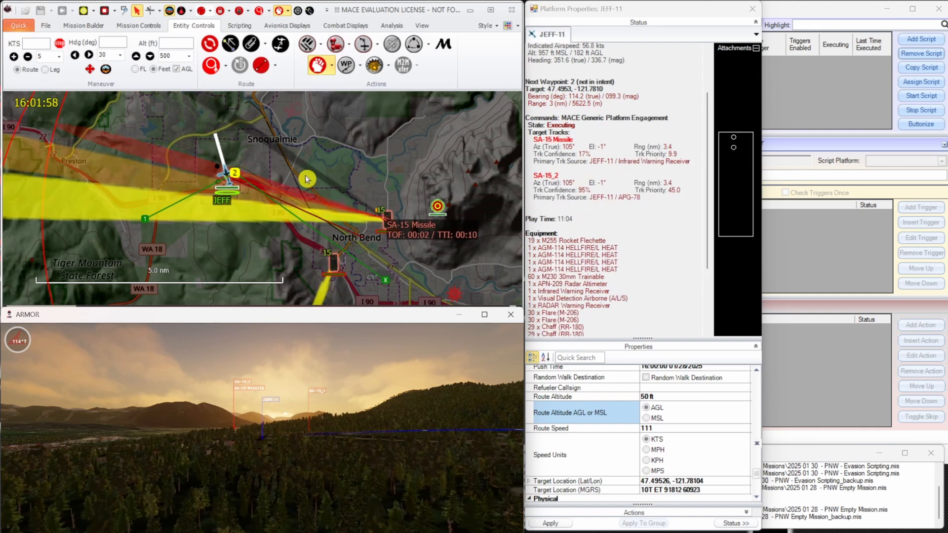
scroll(217, 163, "down", 3)
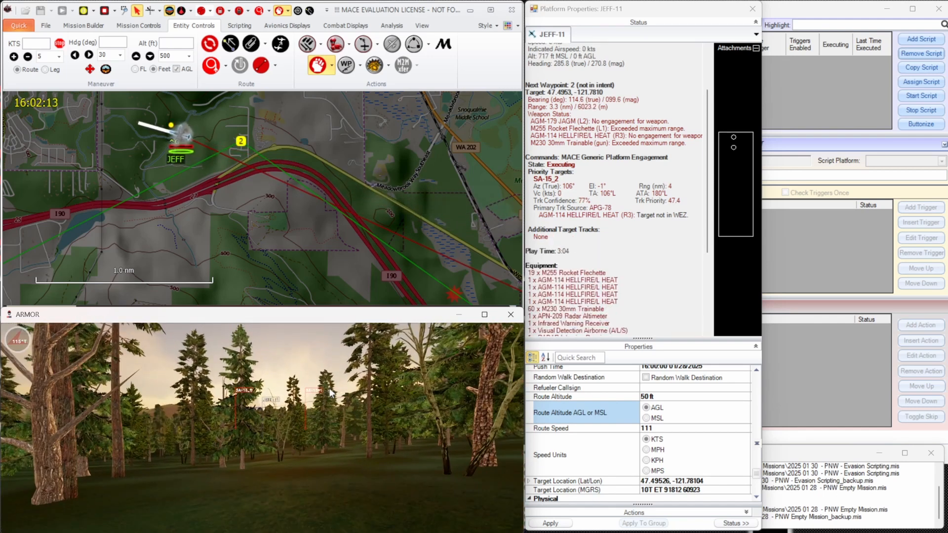
Stop the running mission and reload the recent mission 2025 01 28 - PNW Empty Mission.
left_click(102, 11)
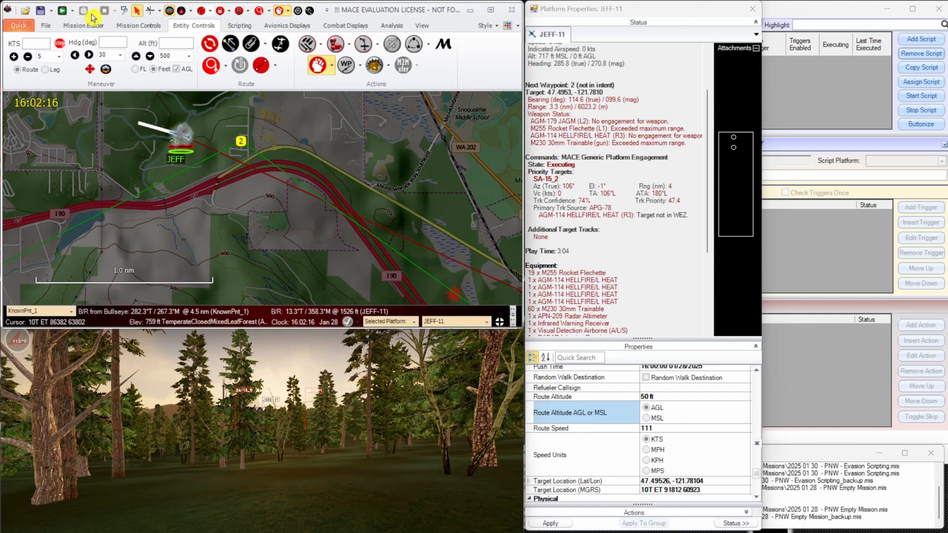
left_click(21, 27)
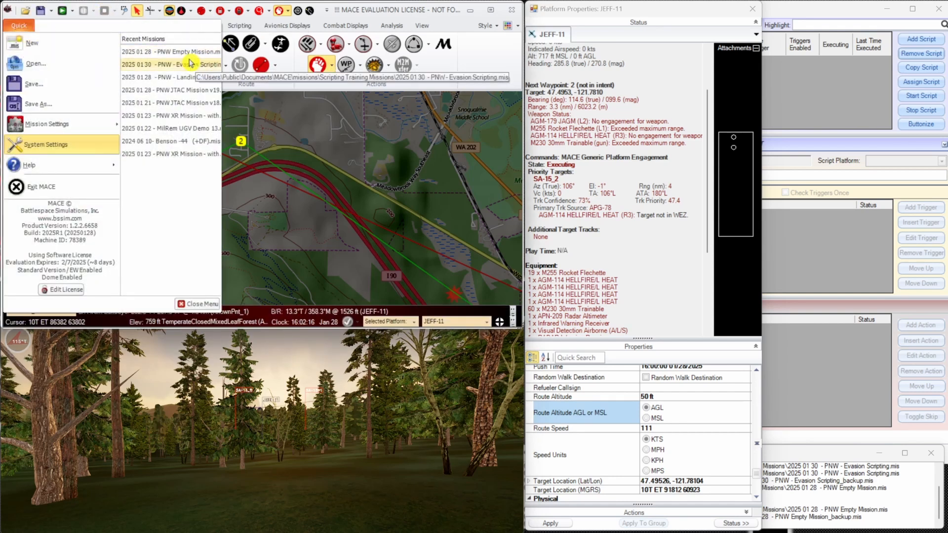
left_click(190, 63)
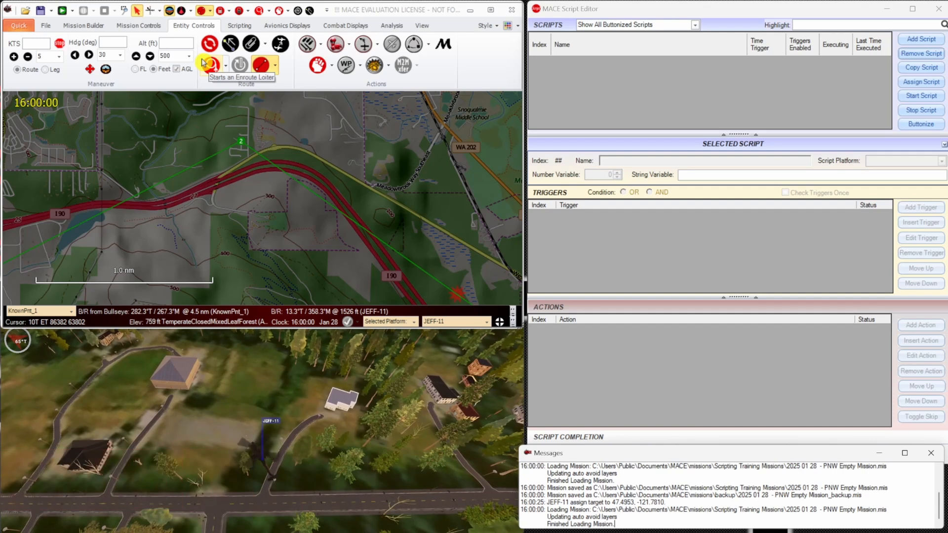
Move JEFF-11 northeast on the map to a new start position along I 90, just southwest of waypoint 2.
scroll(153, 204, "down", 5)
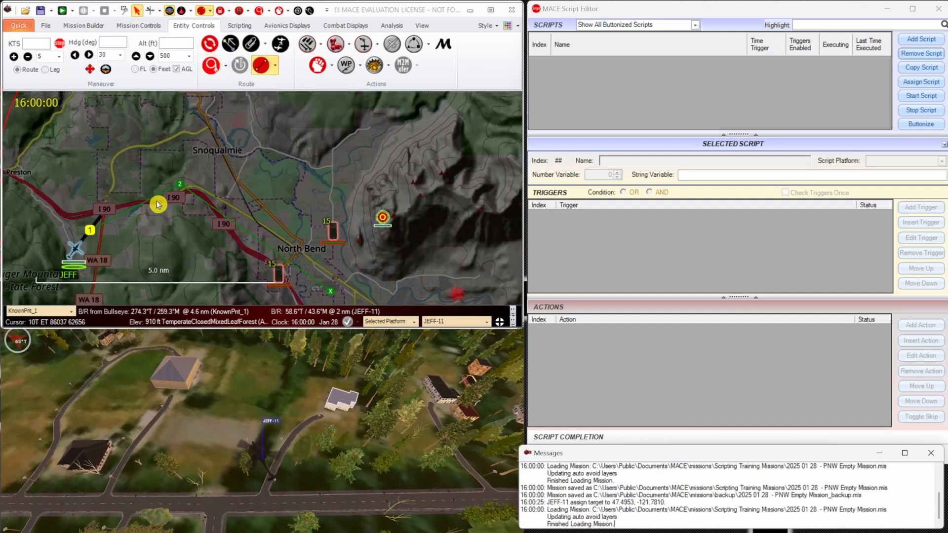
left_click(93, 231)
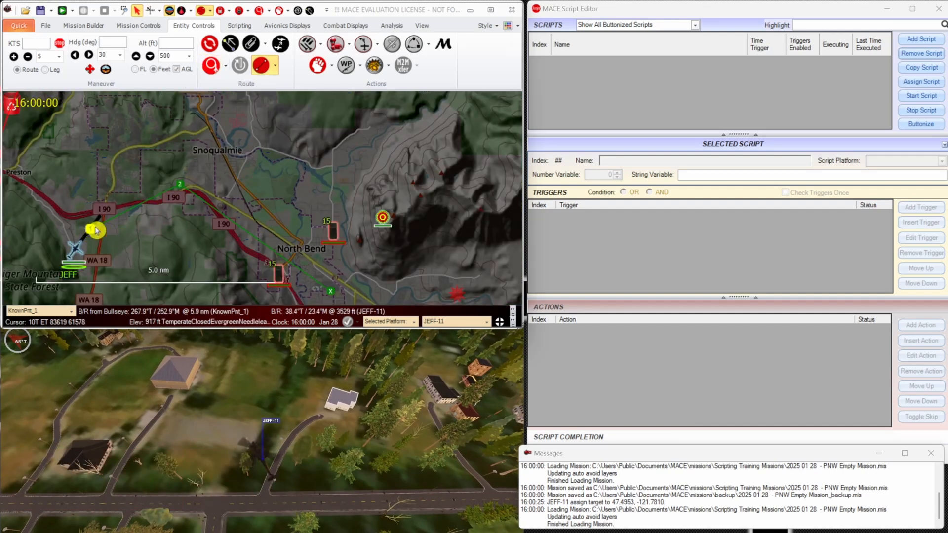
left_click_drag(74, 249, 137, 220)
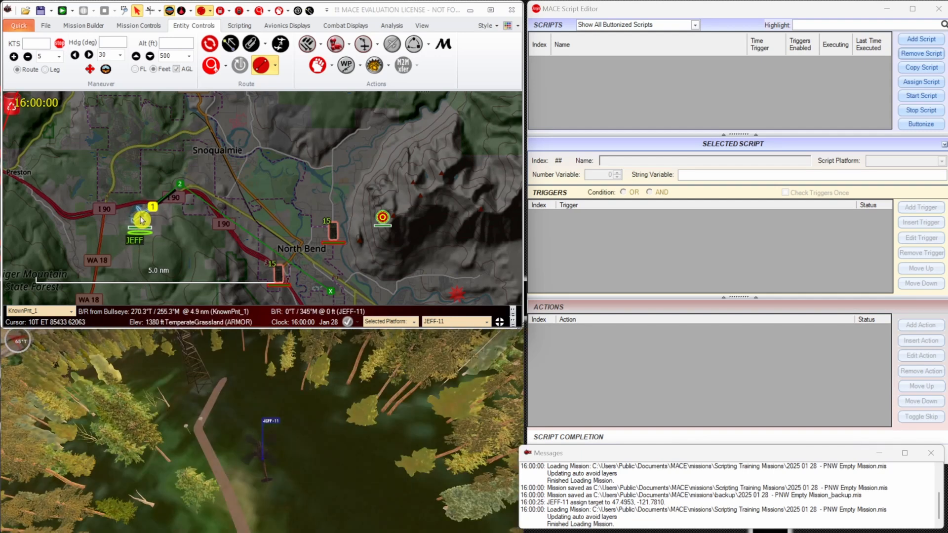
left_click(247, 389)
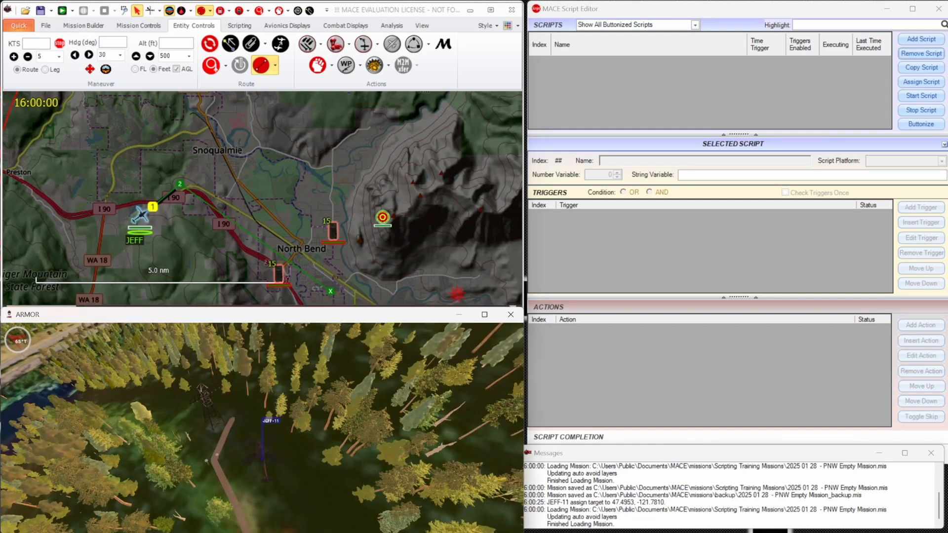
Add a new script named "180 Turn Chaff and Weave" in the Script Editor.
left_click(657, 265)
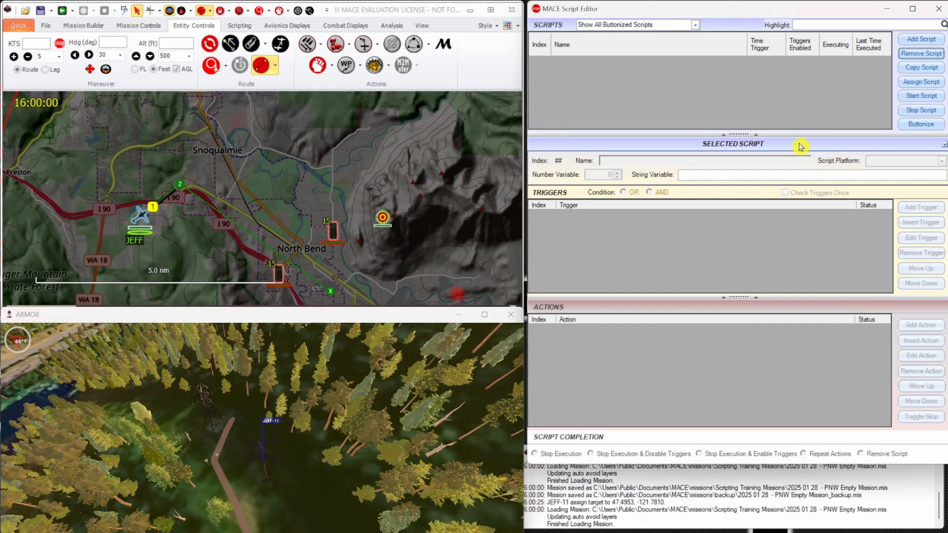
left_click(922, 39)
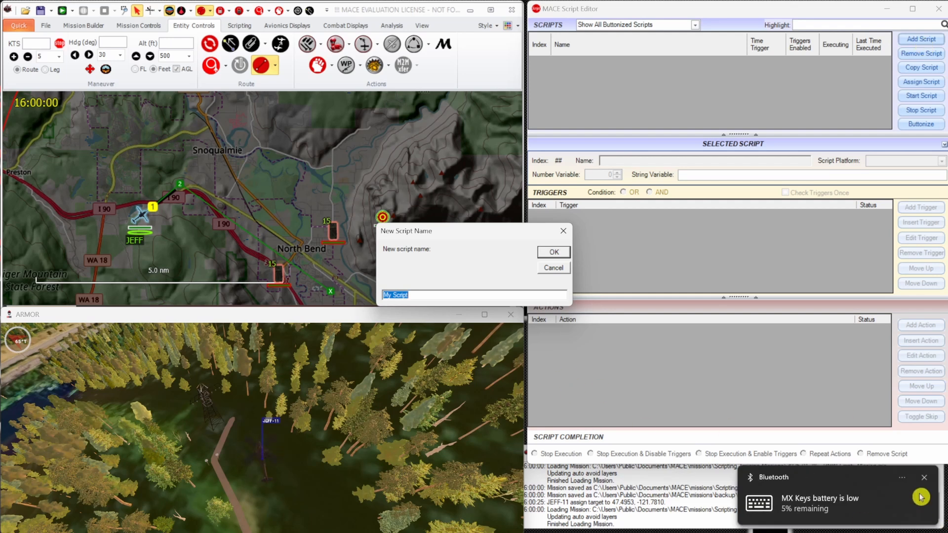
left_click(925, 478)
left_click(460, 299)
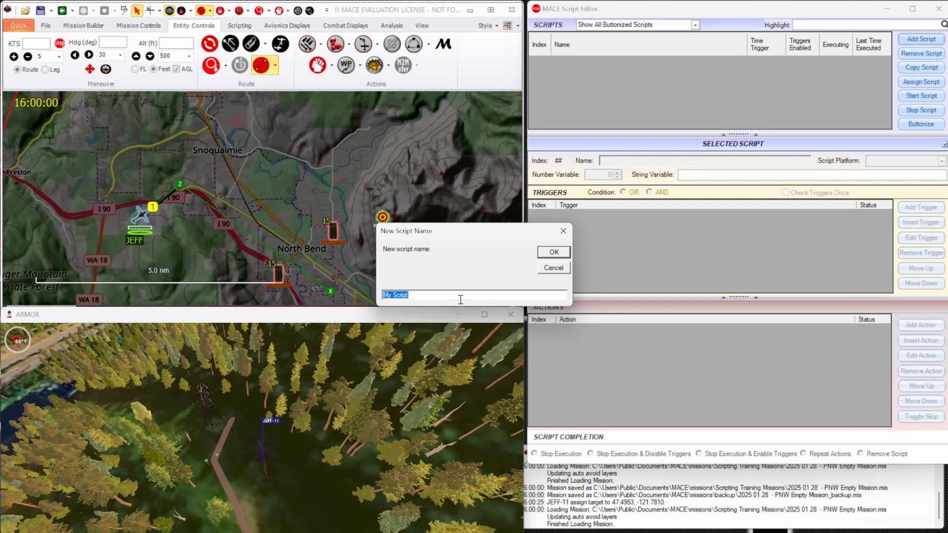
type("Sl")
key("Return")
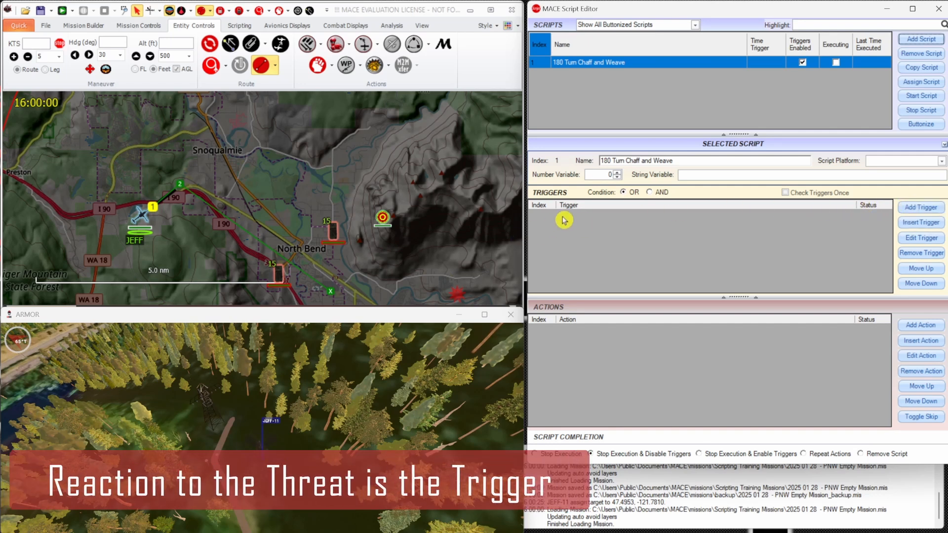
Browse the buttonized scripts available for the Run Script attack reaction posture, then close the list without choosing one.
left_click(350, 44)
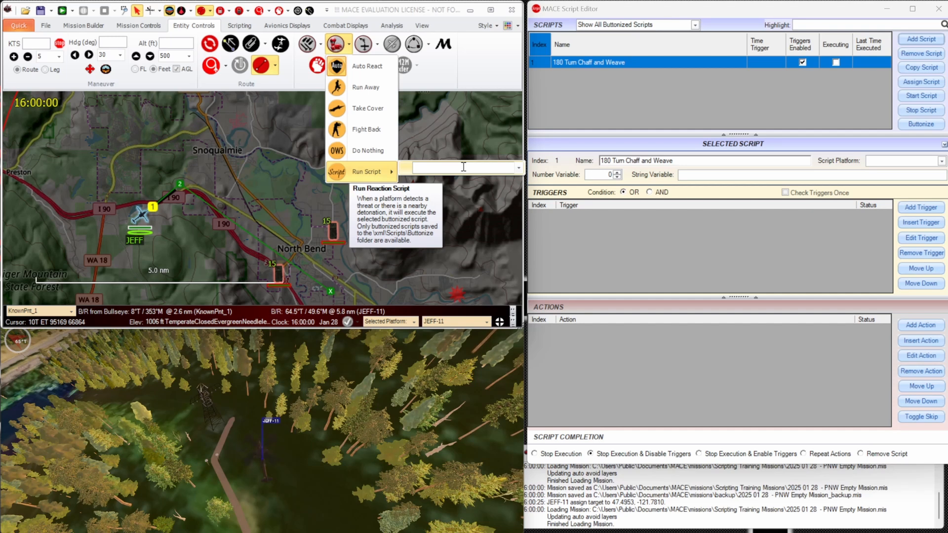
left_click(518, 167)
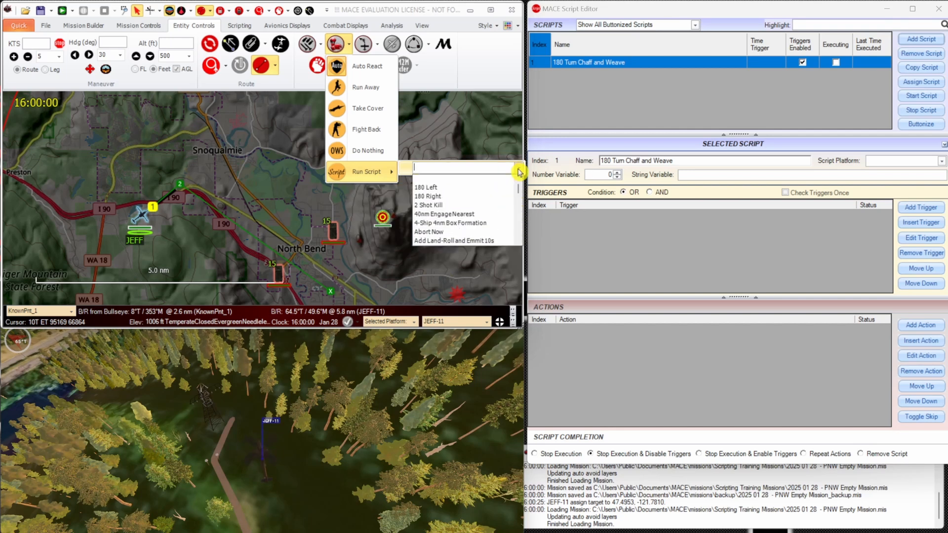
scroll(516, 189, "down", 12)
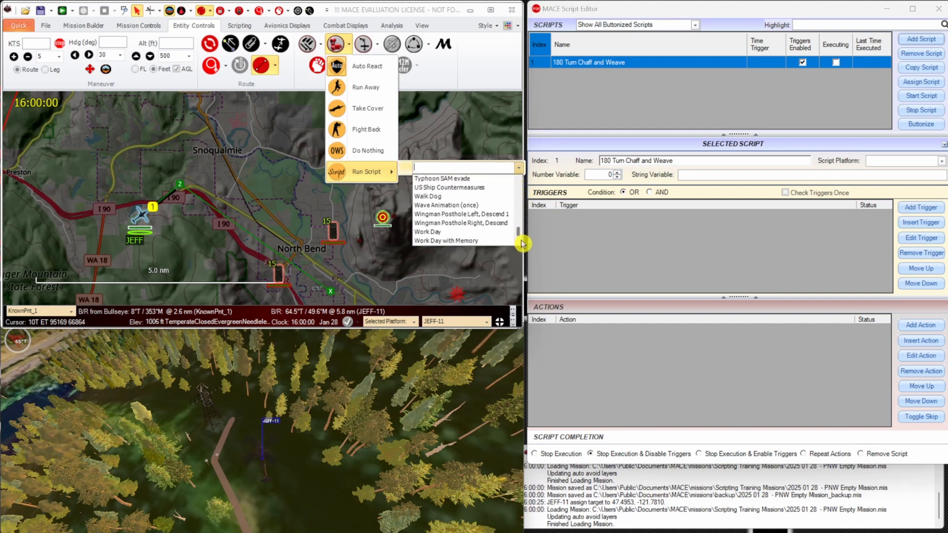
scroll(524, 217, "down", 8)
left_click(599, 243)
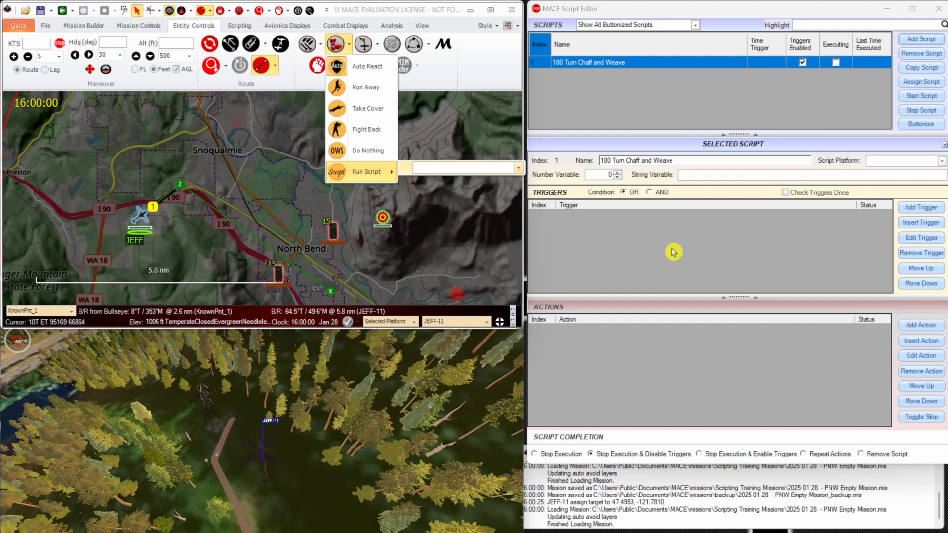
Add an action to the 180 Turn Chaff and Weave script and make it a Turn Left / Right action.
left_click(914, 328)
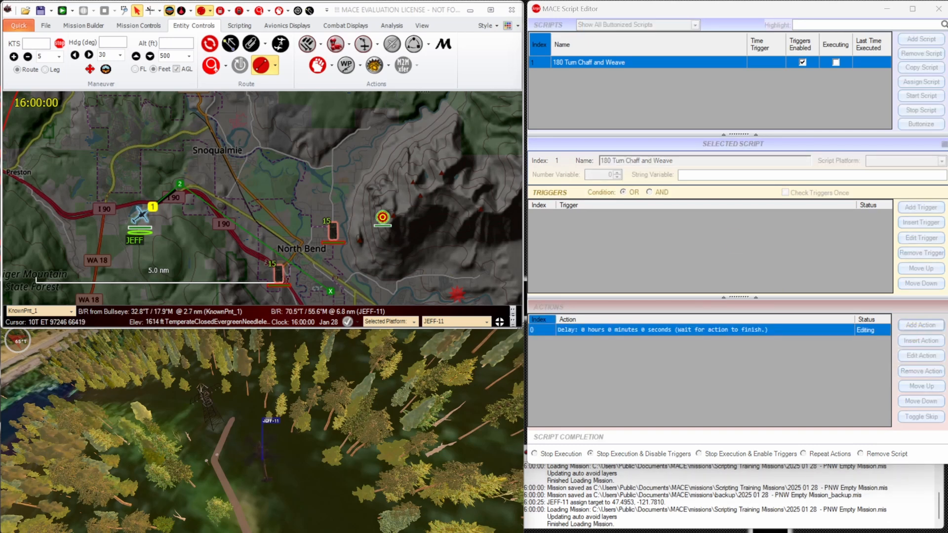
left_click_drag(79, 169, 713, 26)
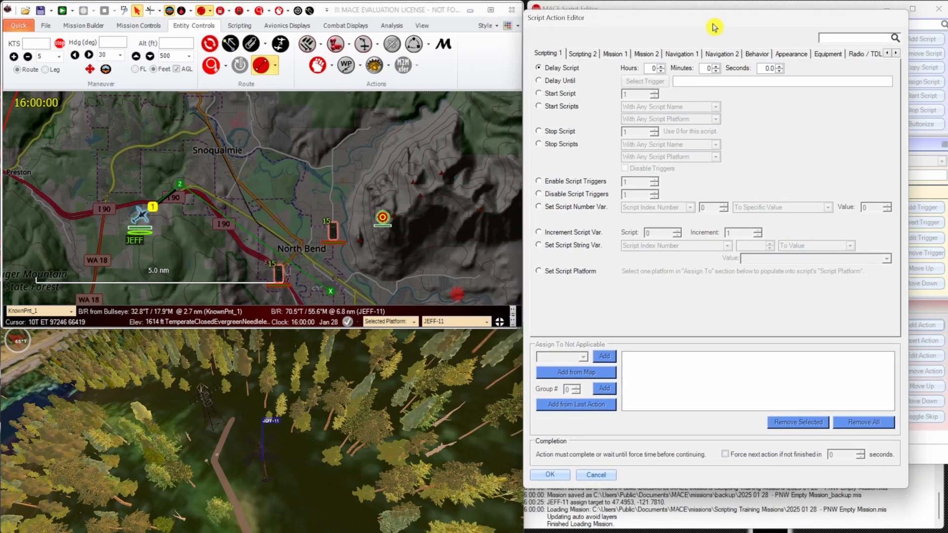
left_click(685, 55)
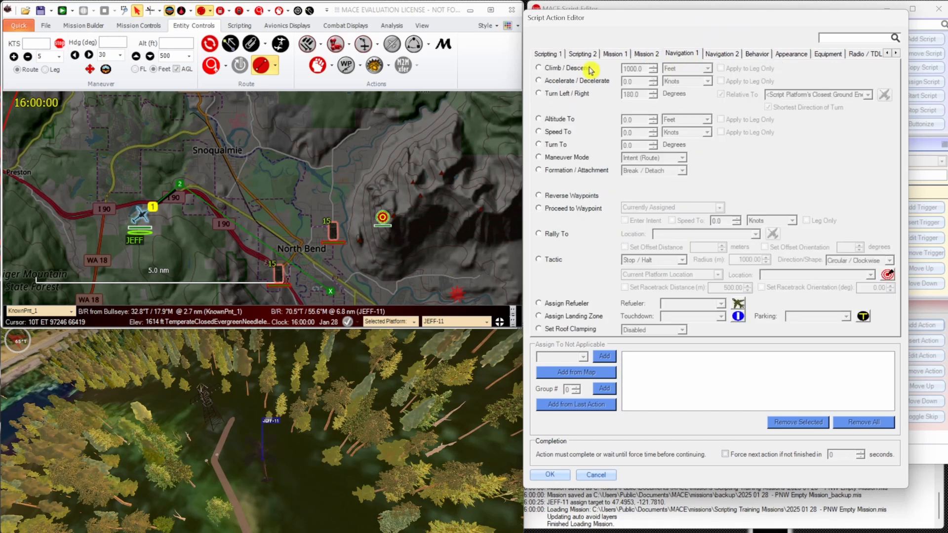
left_click(556, 94)
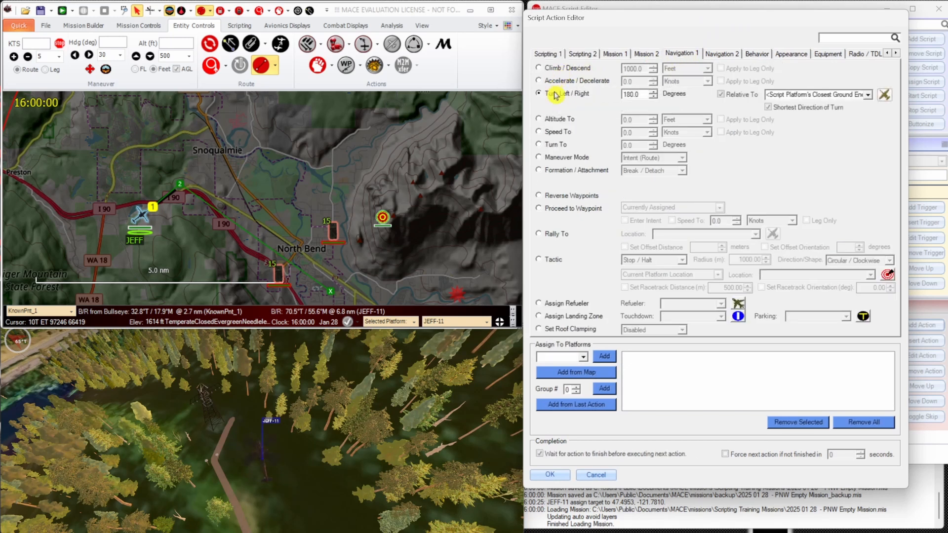
Set the turn to -180 degrees, disable Relative To and clear its reference platform.
left_click(642, 94)
left_click(720, 94)
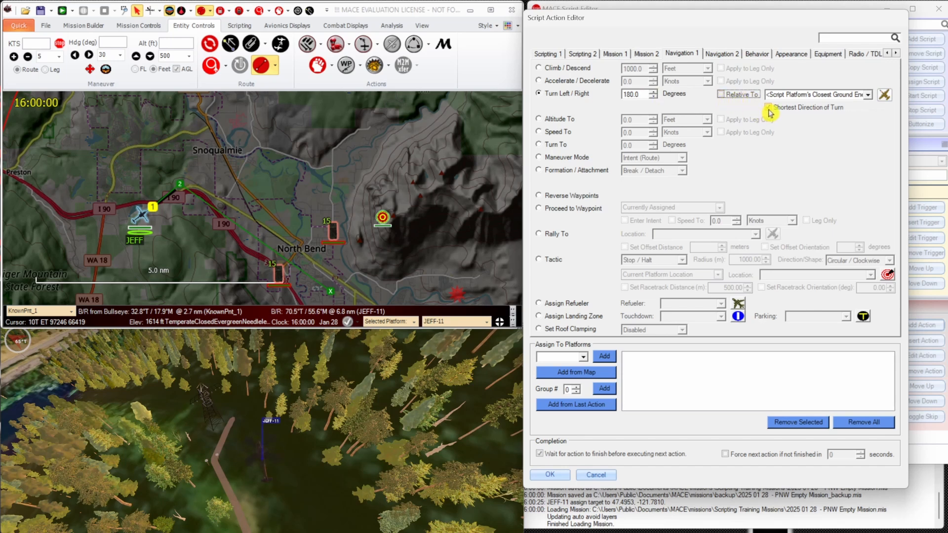
left_click(810, 95)
key("BackSpace")
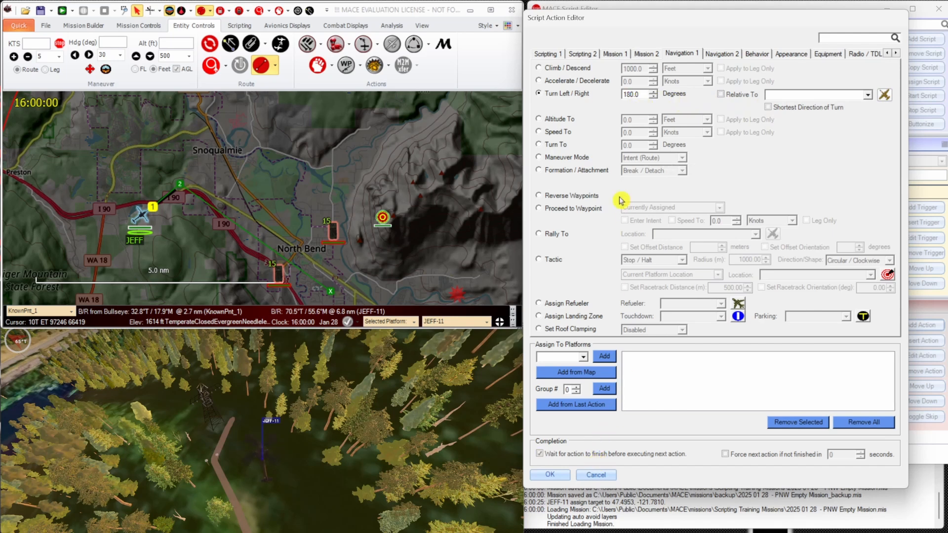
left_click(645, 93)
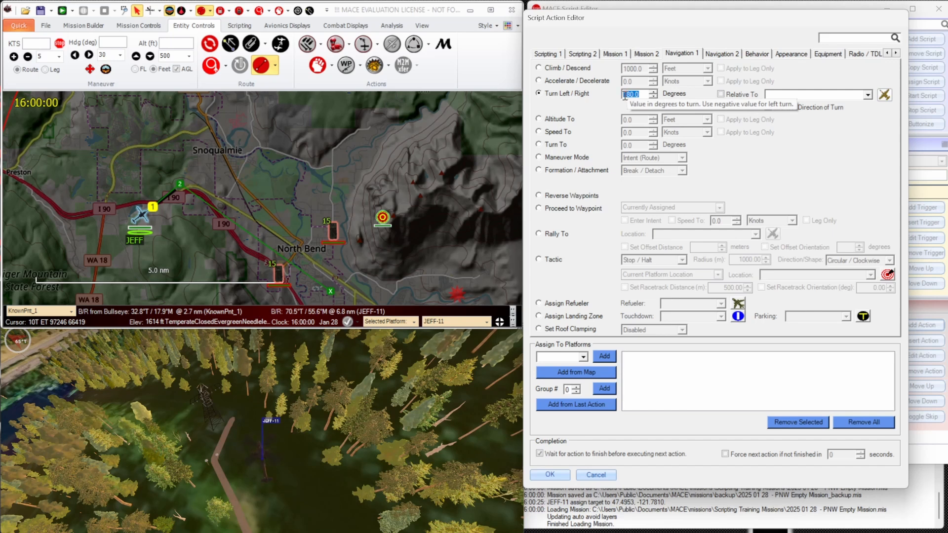
left_click(625, 96)
type("-")
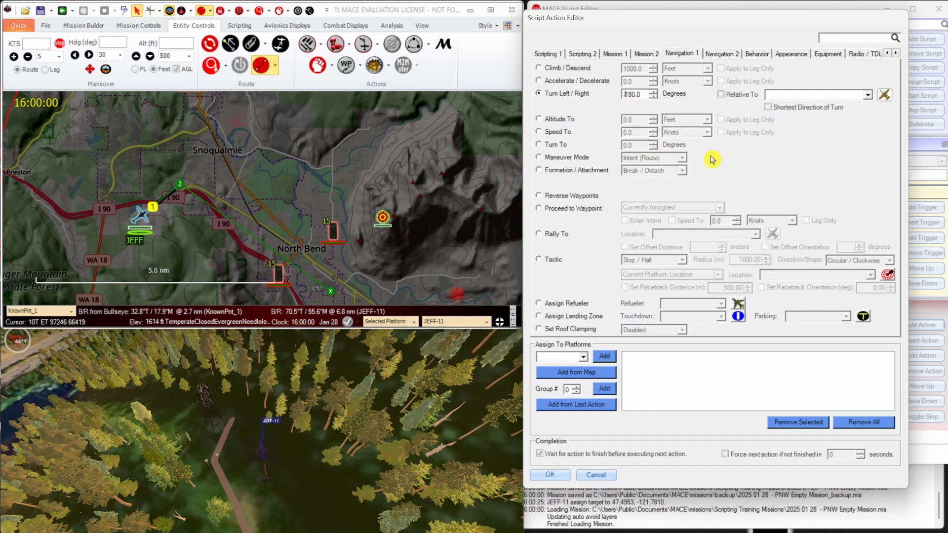
Assign the -180 degree turn action to <Script Platform> and save the action.
left_click(583, 357)
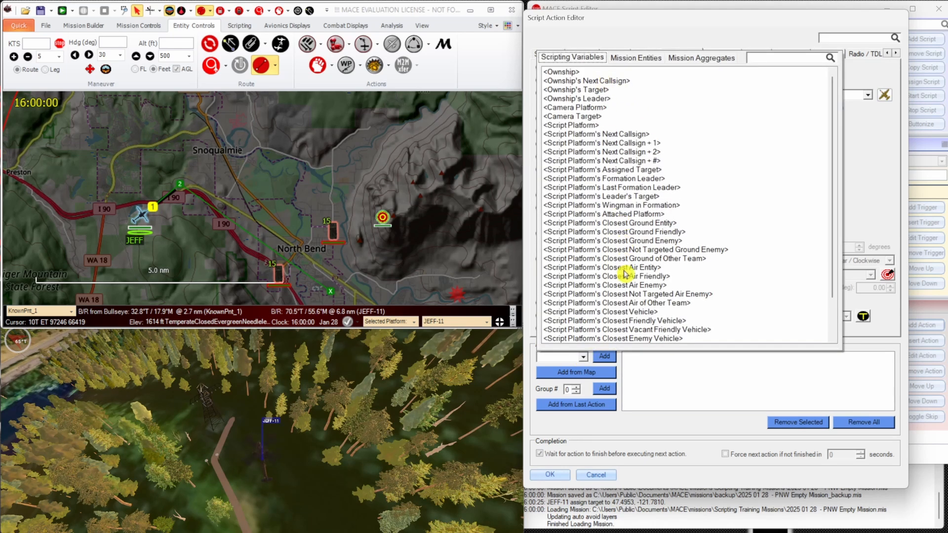
left_click(591, 125)
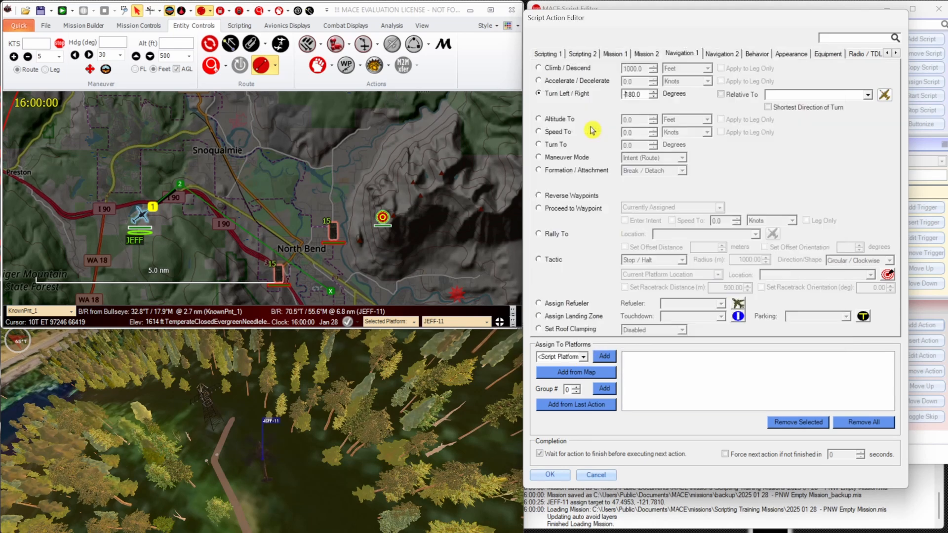
left_click(605, 356)
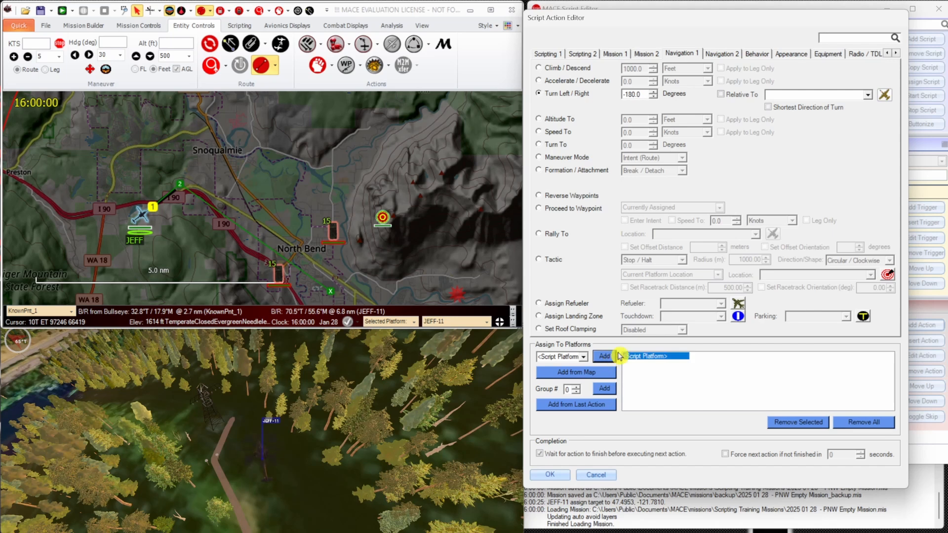
left_click(552, 476)
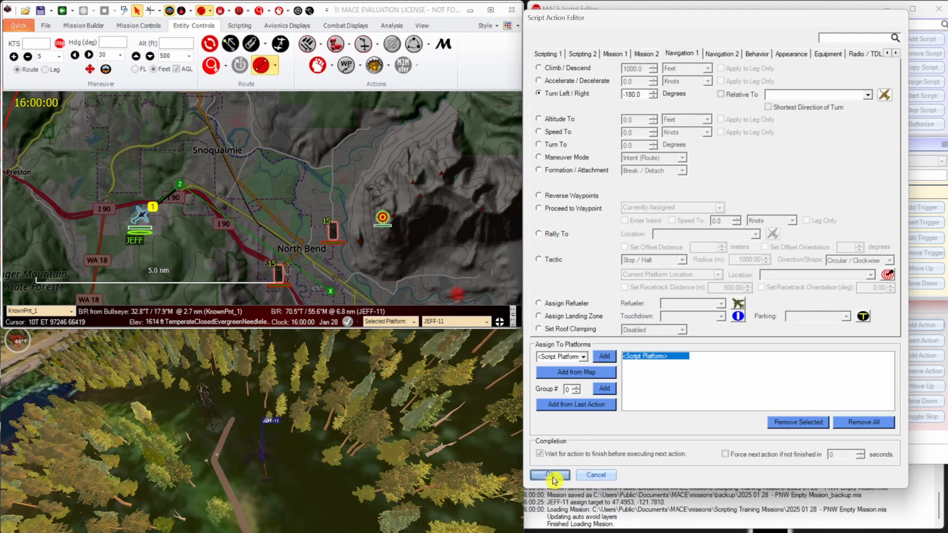
Insert a Shoot Weapon action before the 180-degree turn, using Chaff (U.S.) with Shoot regardless if equipped enabled.
left_click(656, 333)
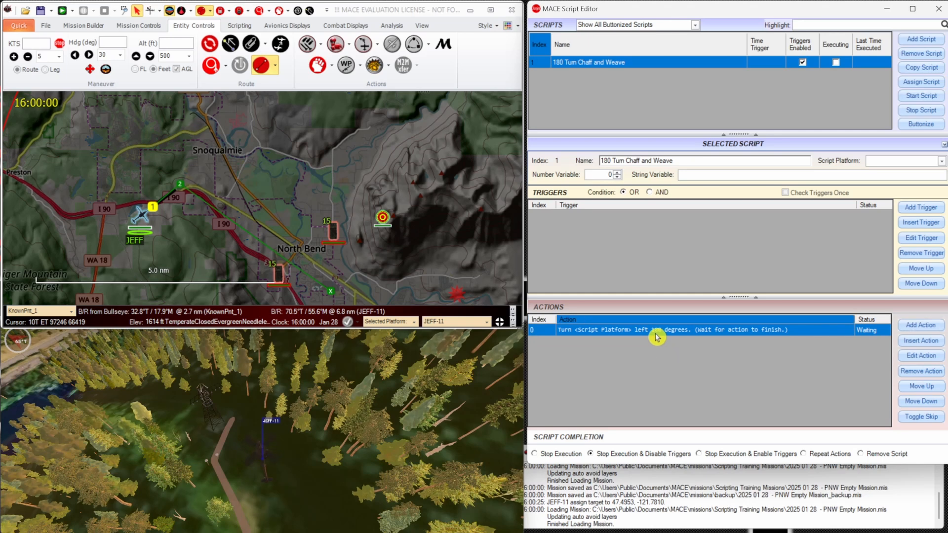
left_click(934, 346)
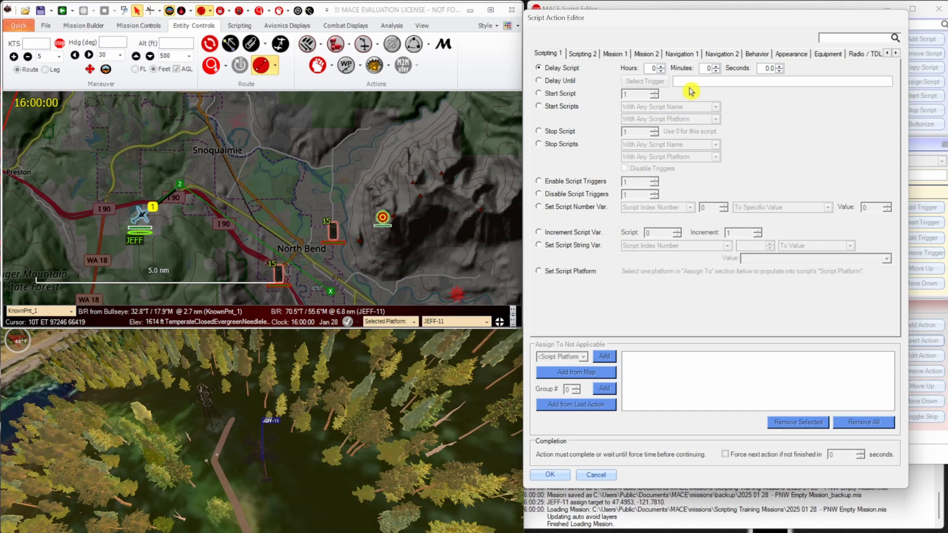
left_click(825, 55)
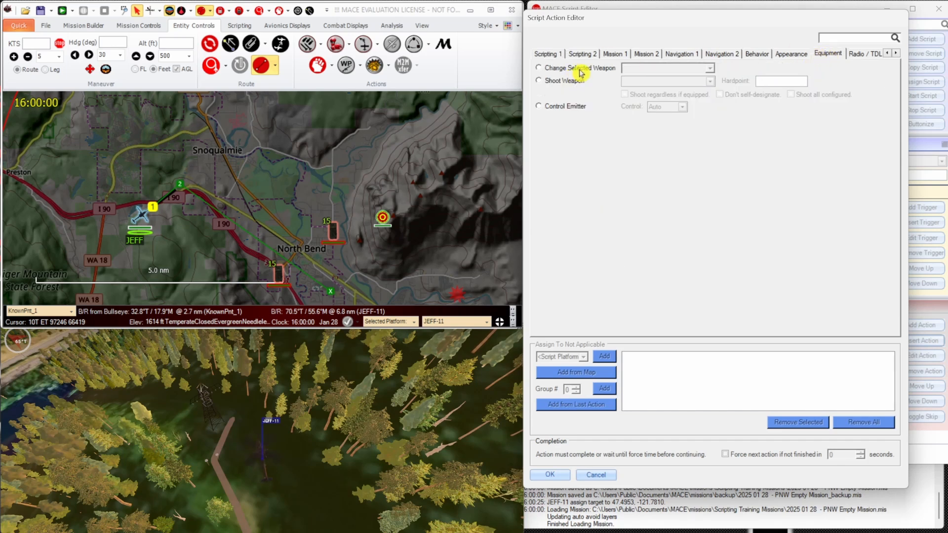
left_click(576, 84)
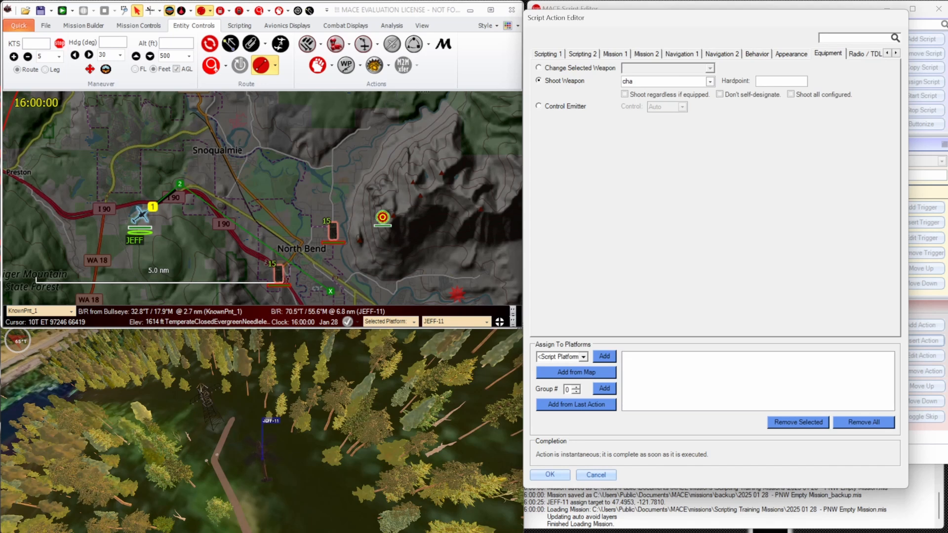
left_click(710, 82)
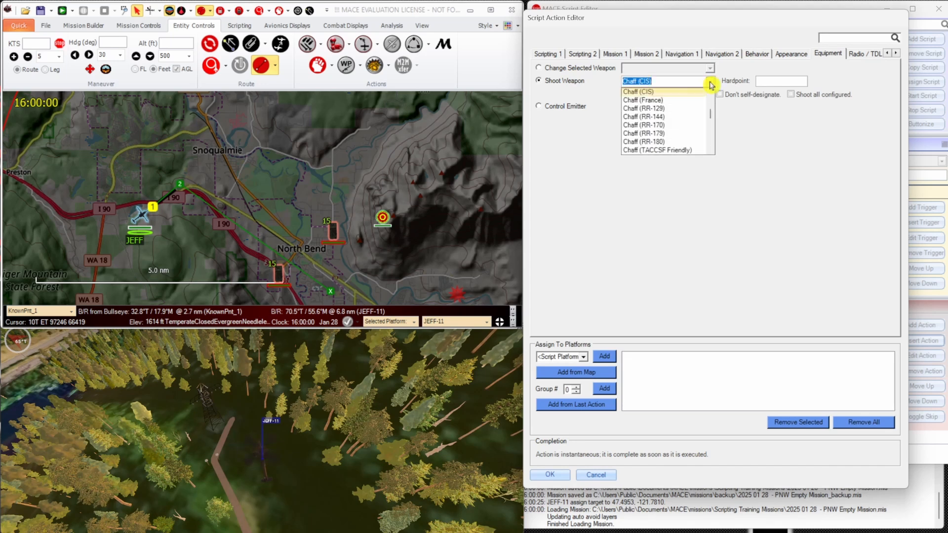
scroll(704, 108, "down", 2)
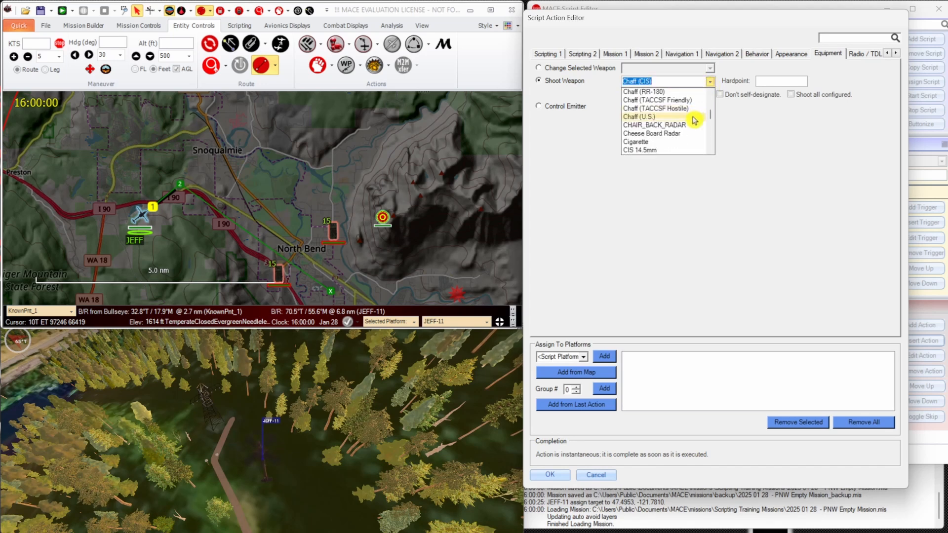
left_click(693, 118)
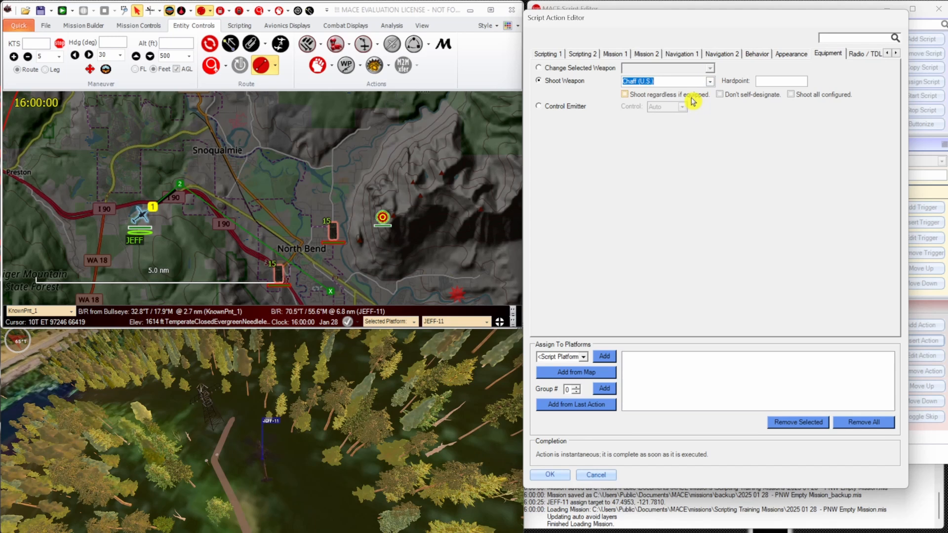
left_click(692, 98)
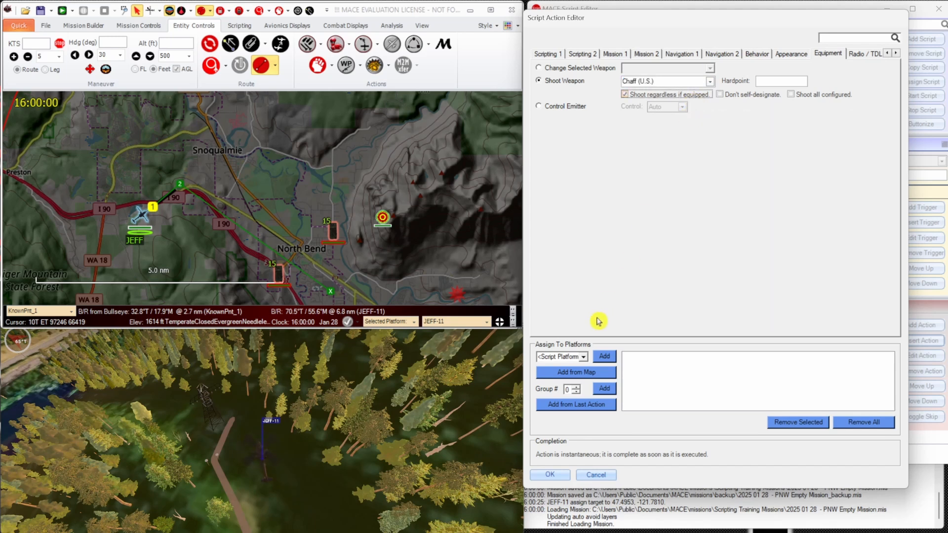
Assign the chaff action to <Script Platform> and save it.
left_click(585, 357)
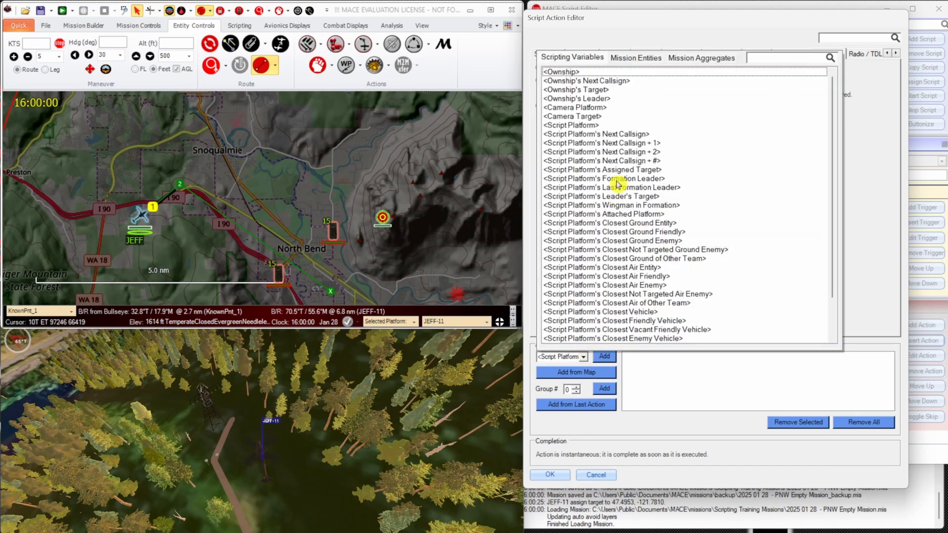
left_click(587, 127)
left_click(605, 358)
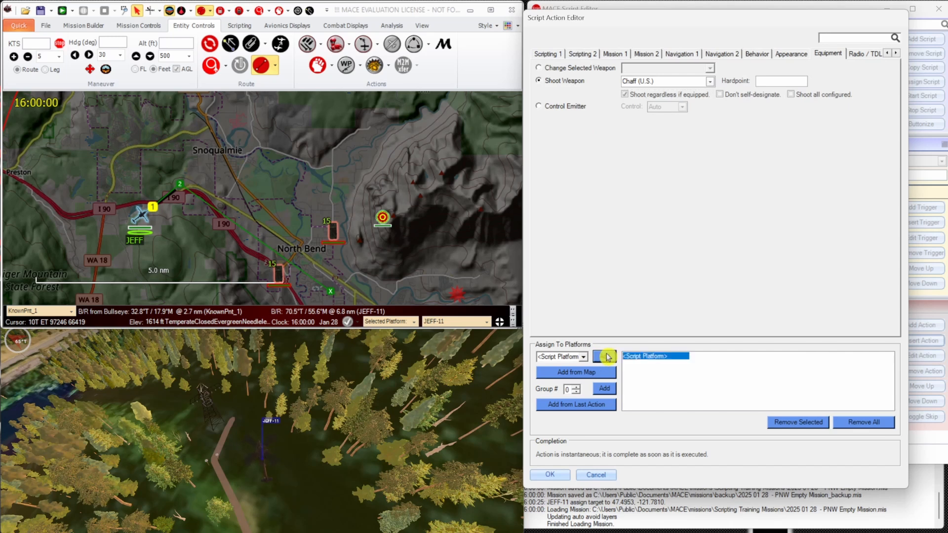
left_click(550, 475)
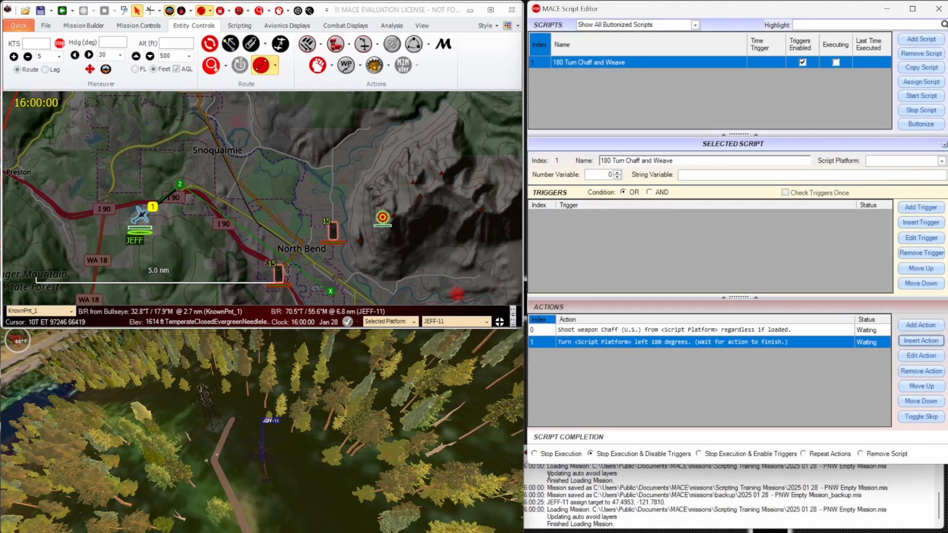
Try reordering the actions by moving the chaff action below the 180-degree turn and back above it.
left_click(656, 330)
left_click(932, 401)
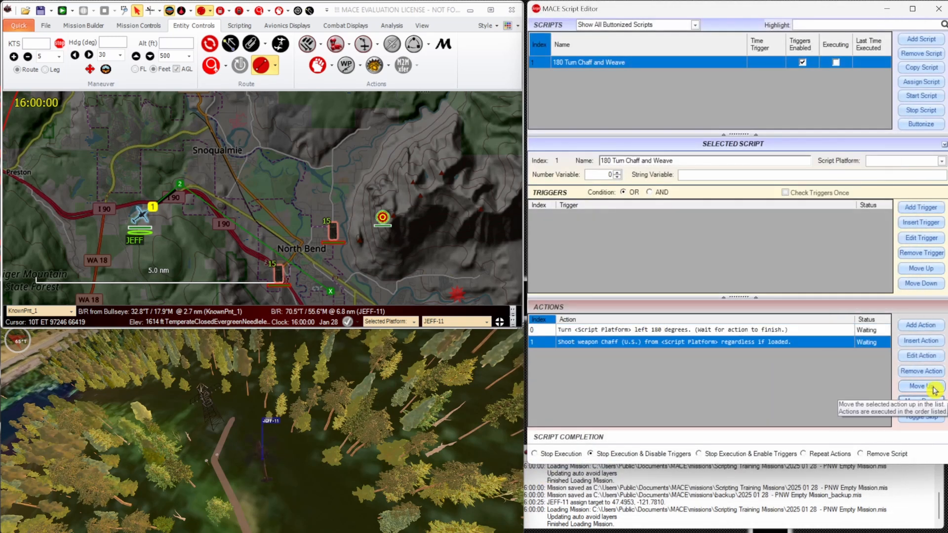
left_click(933, 388)
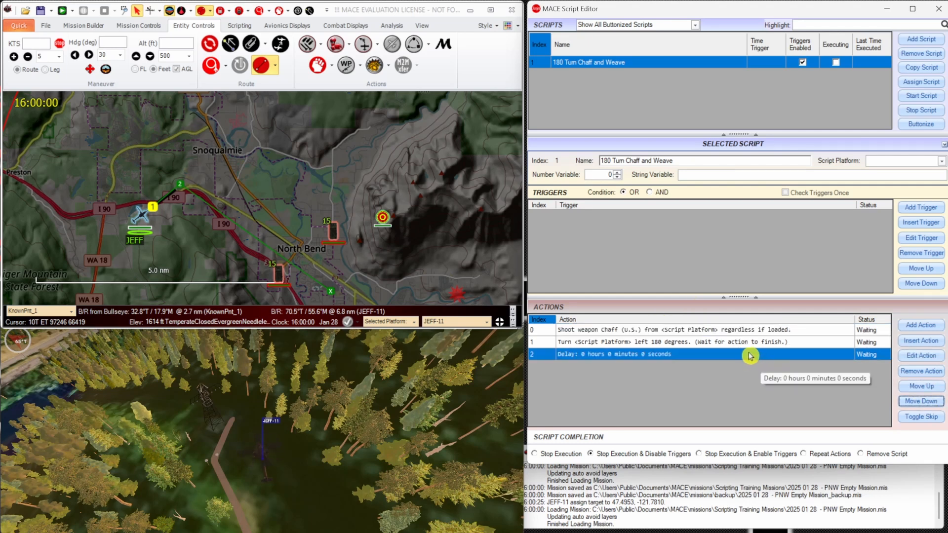
Change the zero-second delay action after the turn into a Shoot Weapon action firing Chaff (U.S.) from <Script Platform>.
left_click(752, 359)
double_click(752, 360)
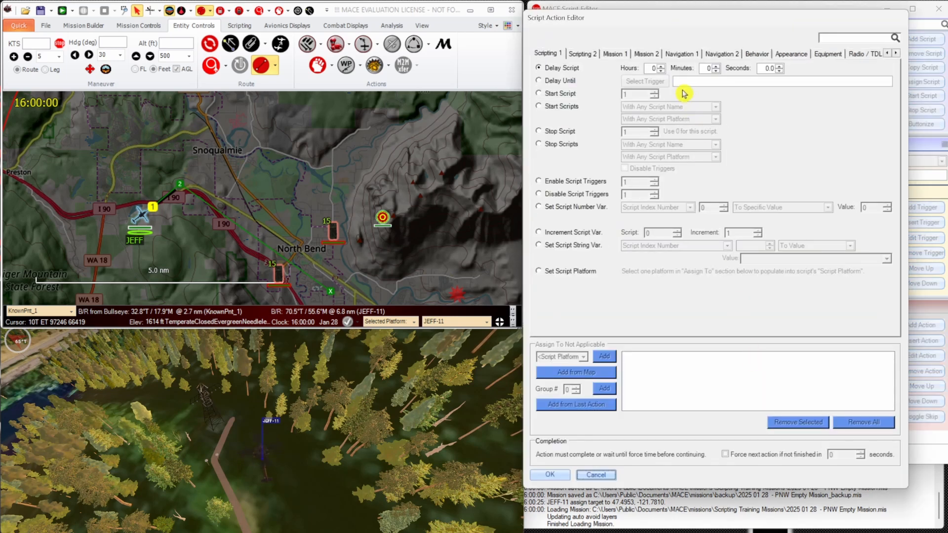
left_click(828, 53)
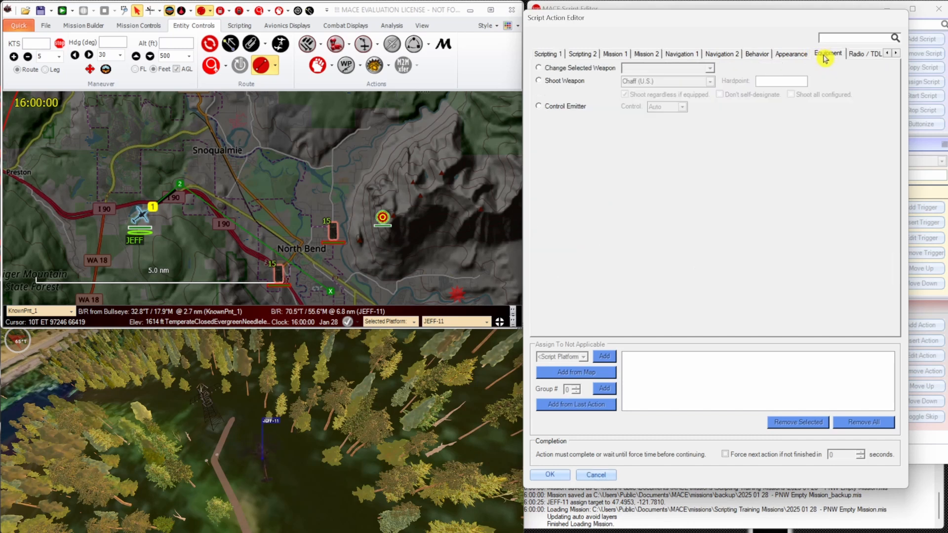
left_click(565, 81)
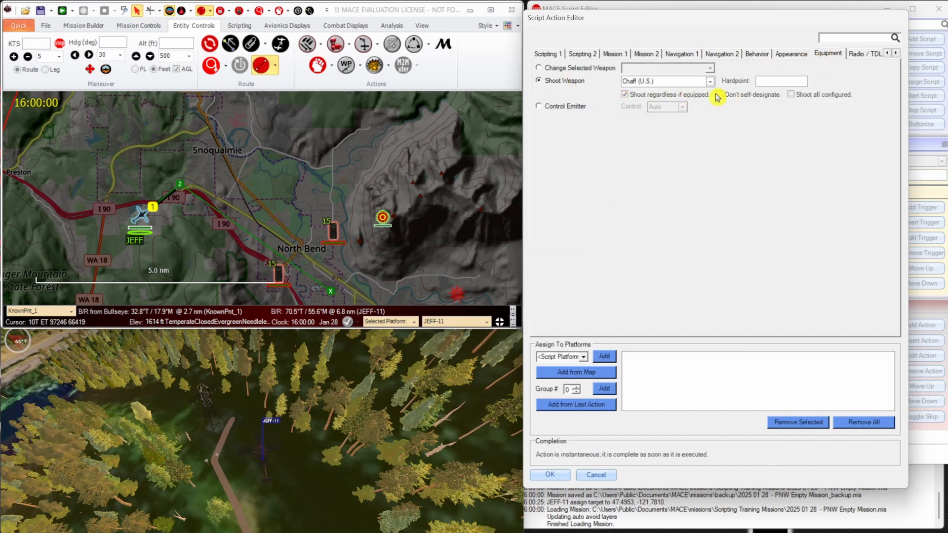
left_click(604, 356)
left_click(552, 474)
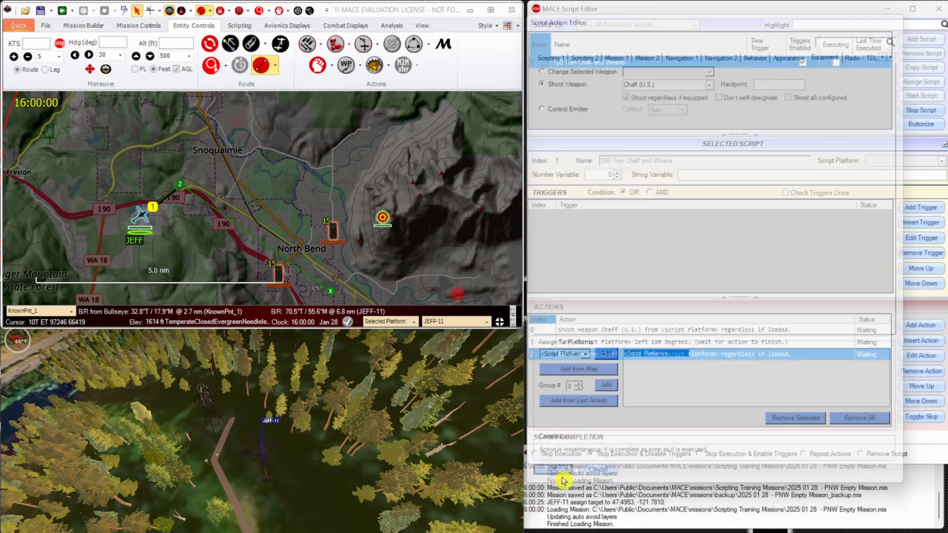
Add a Turn Left / Right action of 30 degrees for <Script Platform> after the second chaff action.
left_click(922, 327)
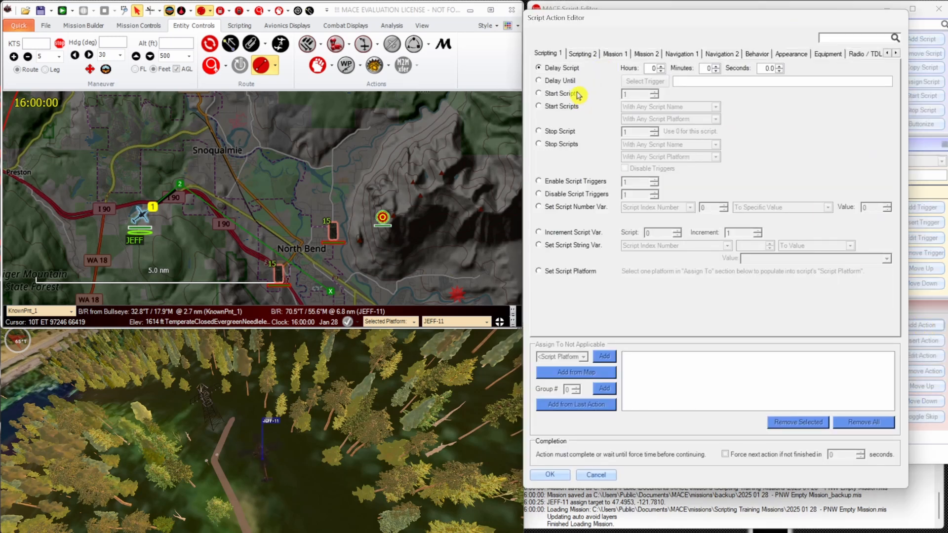
left_click(672, 54)
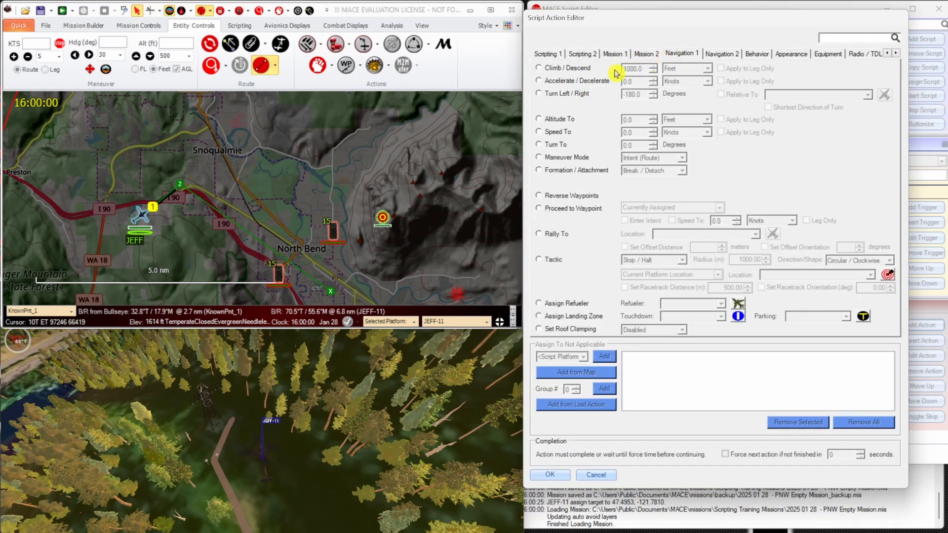
left_click(582, 94)
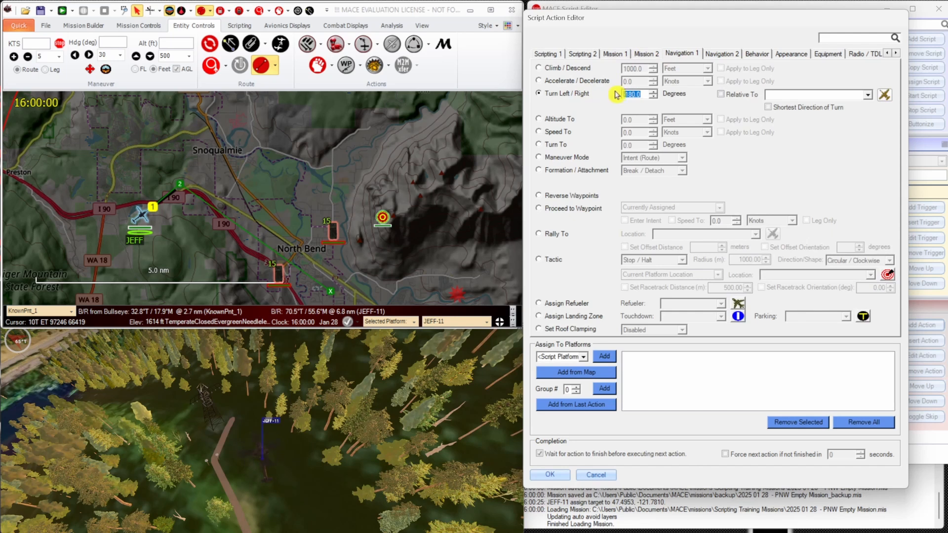
type("30")
left_click(604, 357)
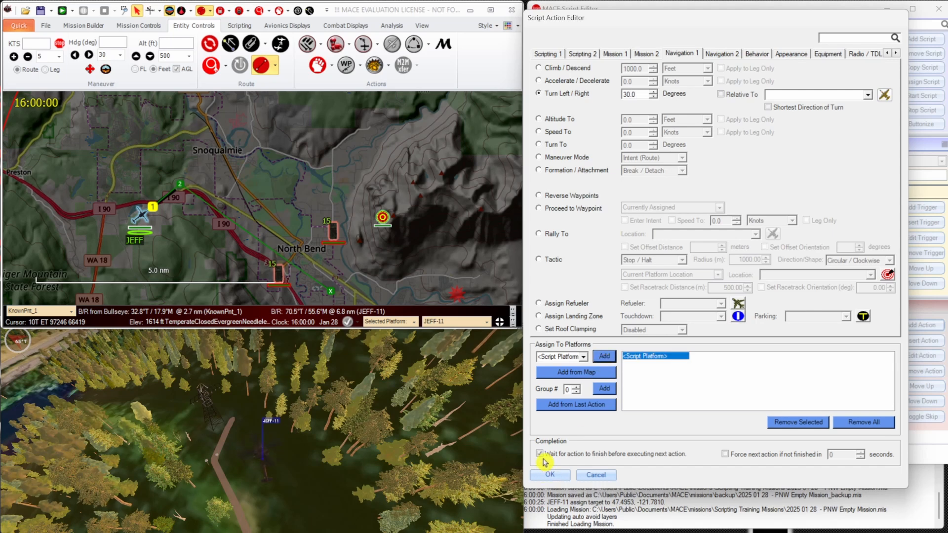
mouse_move(544, 460)
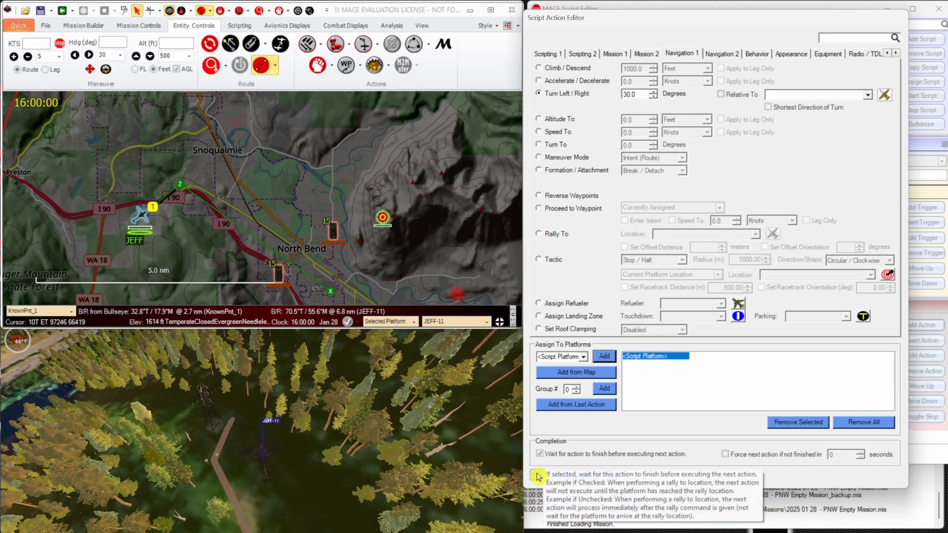
left_click(538, 476)
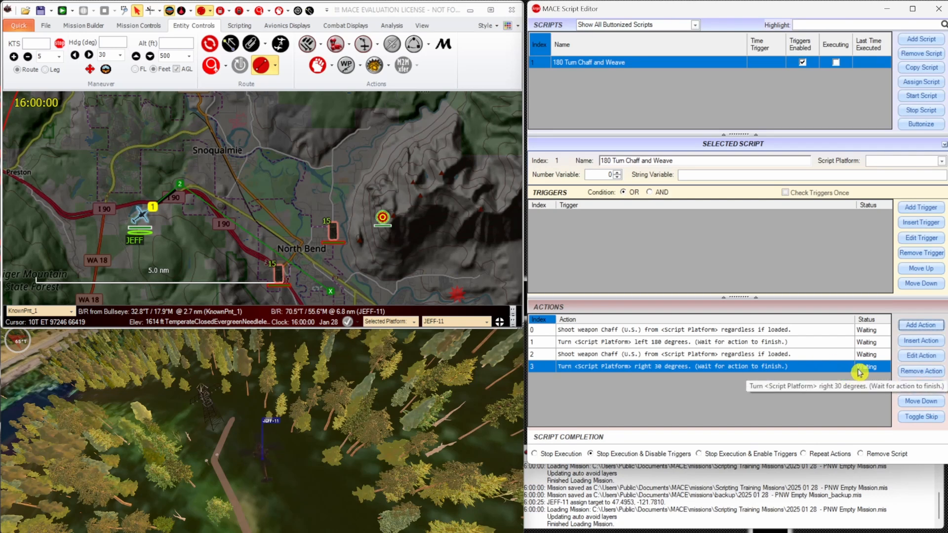
Add a Delay Script action of 1 second after the 30-degree turn.
left_click(921, 327)
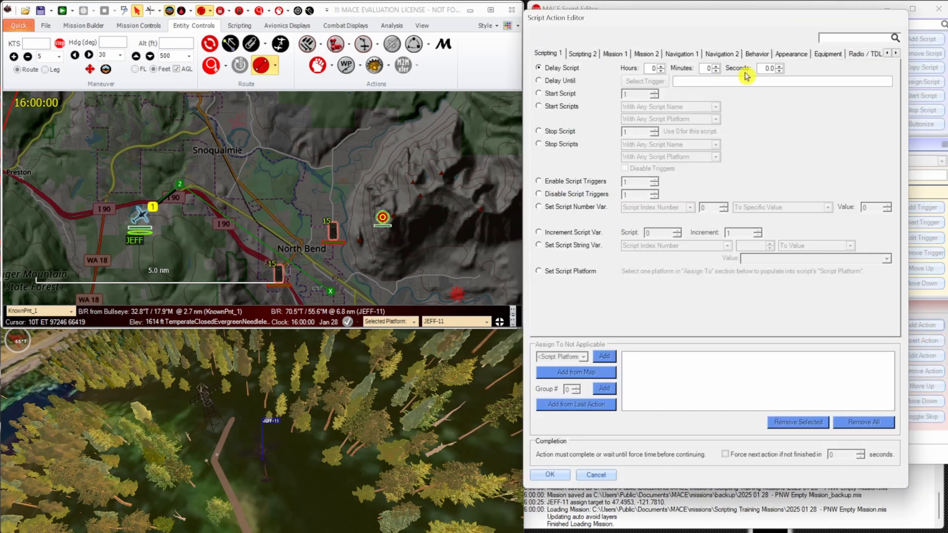
left_click(780, 66)
left_click(552, 475)
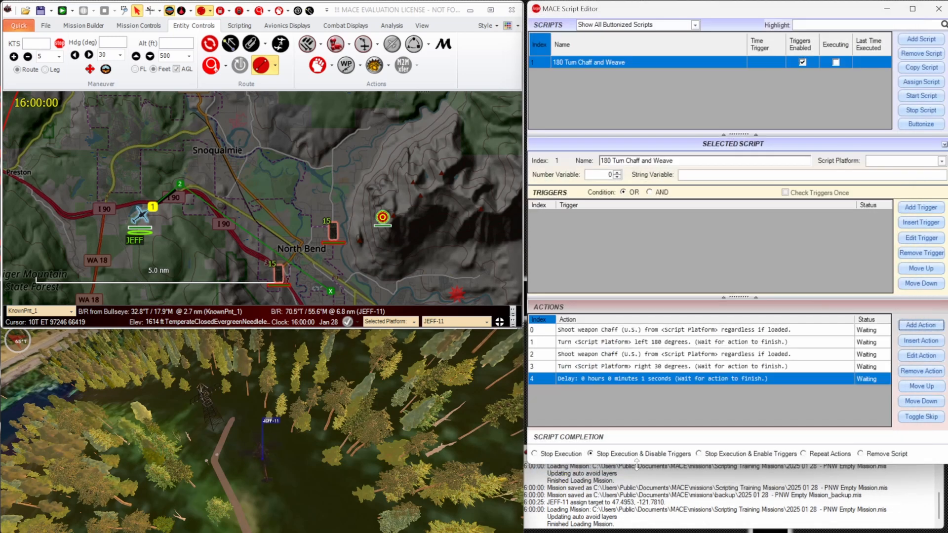
Add a Shoot Weapon action after the 1-second delay, firing Chaff (U.S.) from <Script Platform>.
left_click(913, 329)
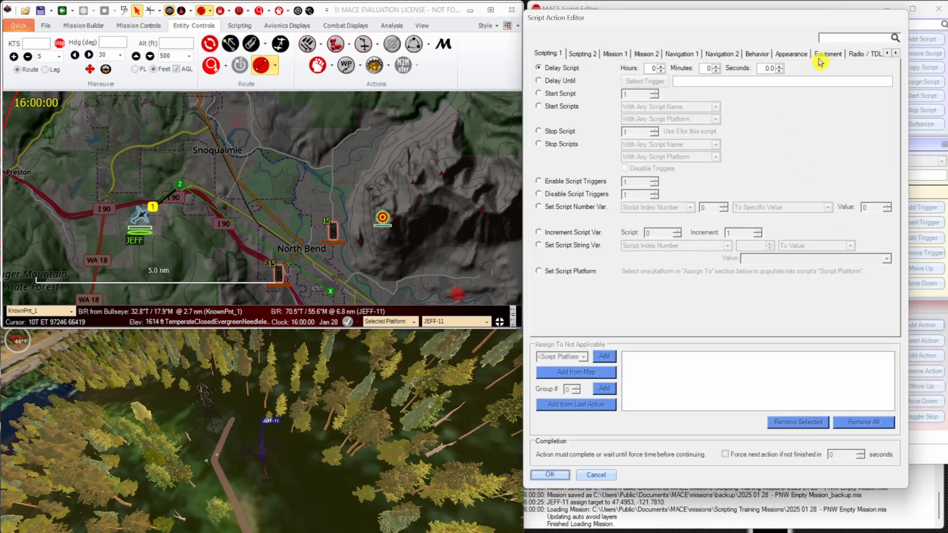
left_click(823, 57)
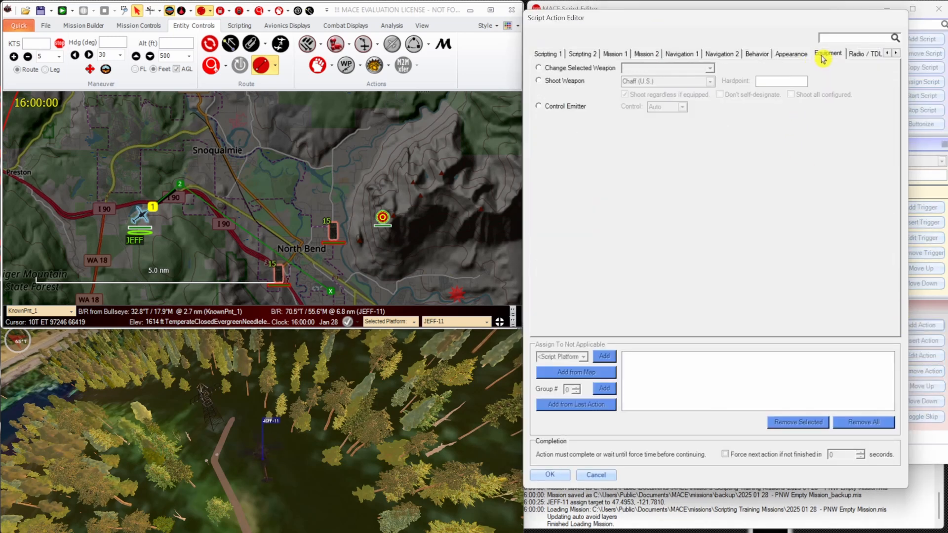
left_click(565, 80)
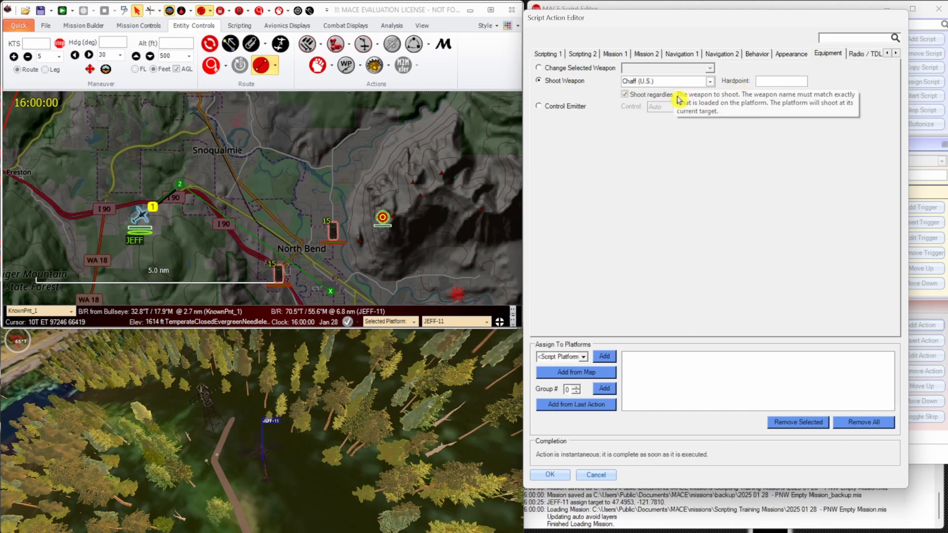
left_click(604, 356)
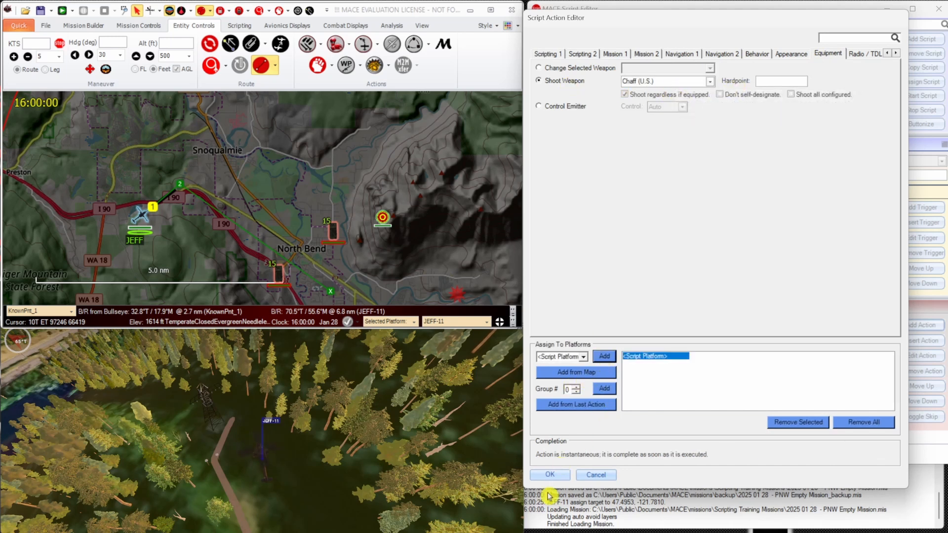
left_click(556, 480)
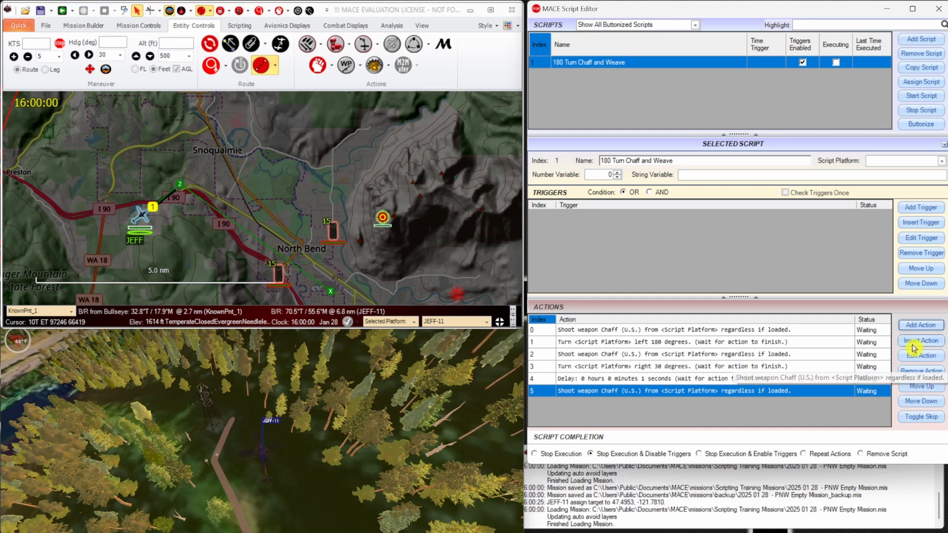
Add a Turn Left / Right action of -60 degrees for <Script Platform> at the end of the actions.
left_click(921, 325)
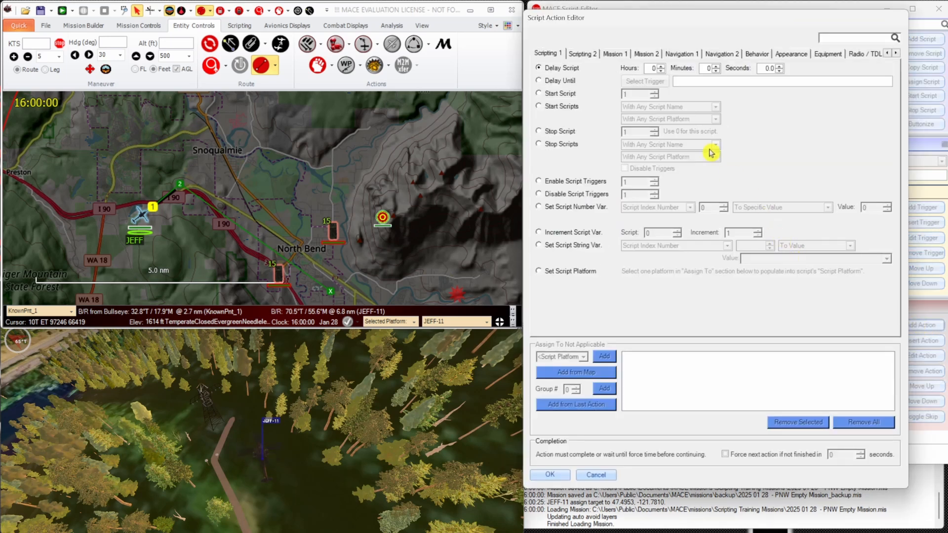
left_click(691, 54)
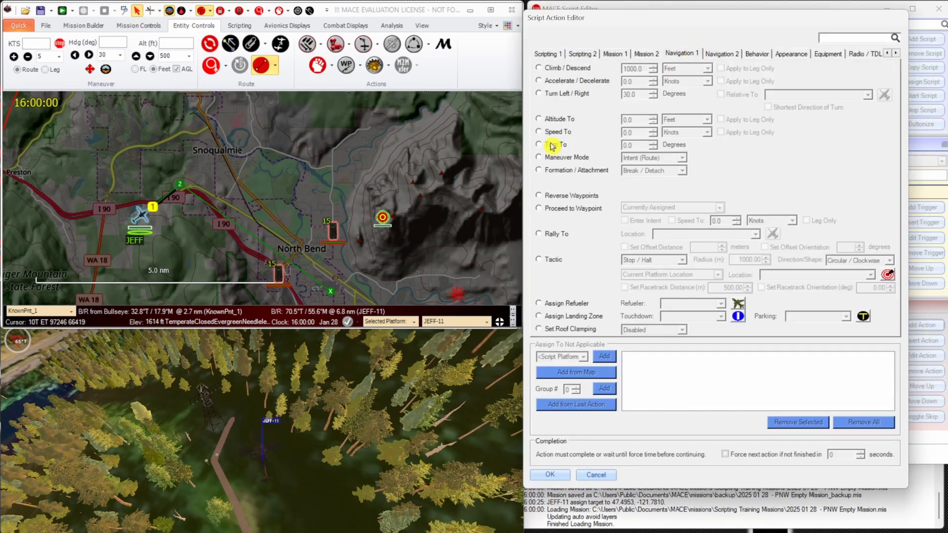
left_click(567, 96)
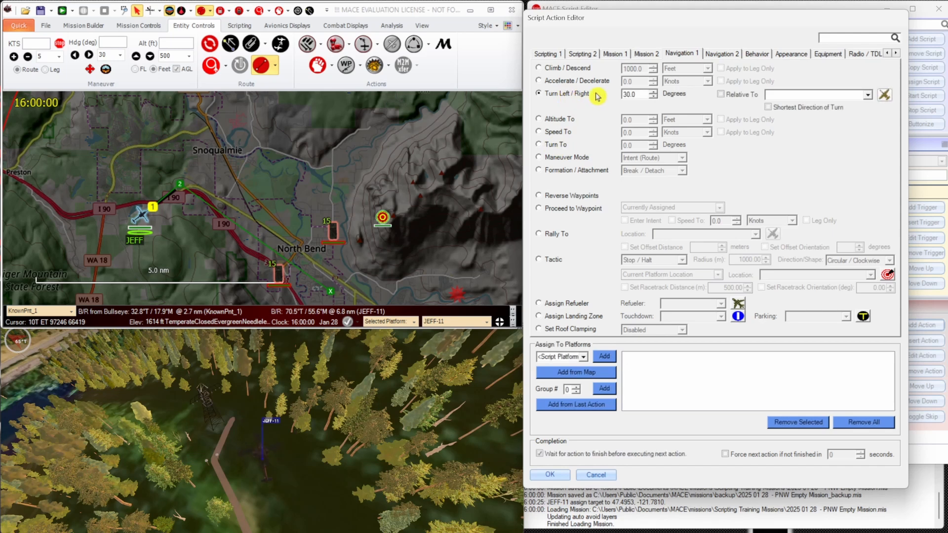
double_click(627, 94)
left_click(609, 355)
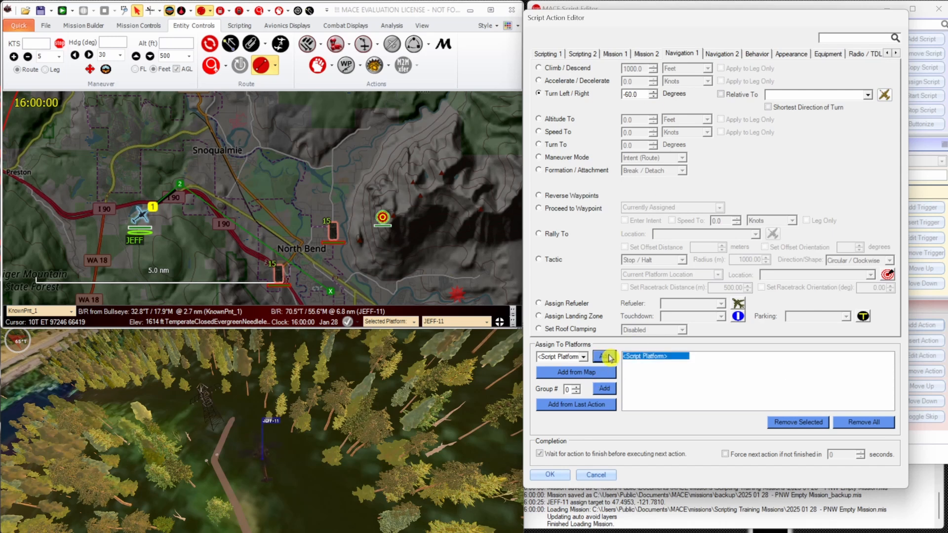
left_click(563, 477)
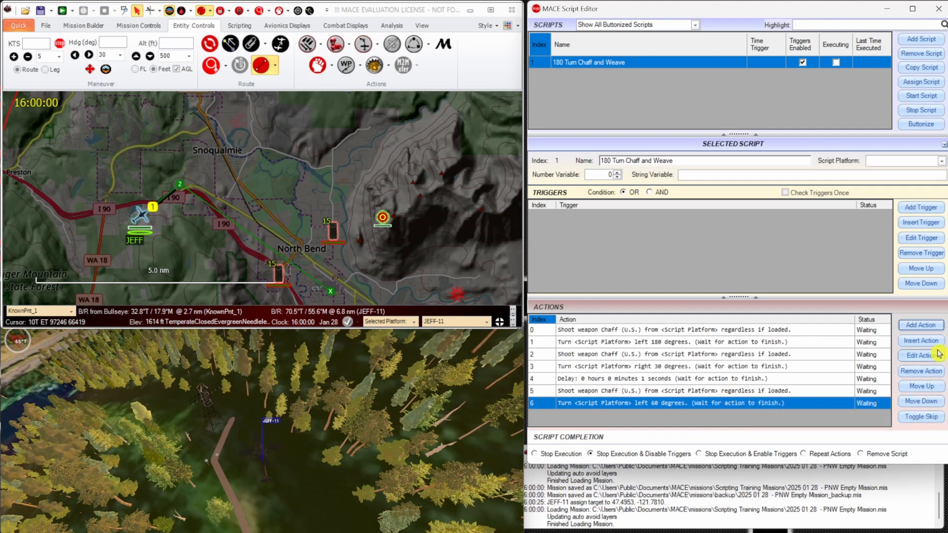
Add a 1-second Delay Script action and a Shoot Weapon action firing Chaff (U.S.) from <Script Platform> after the 60-degree left turn.
left_click(938, 328)
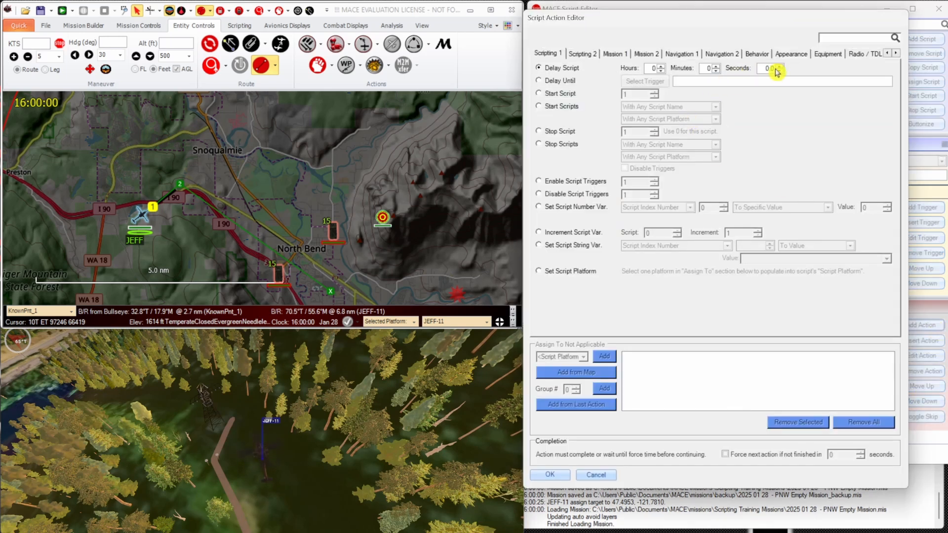
left_click(549, 474)
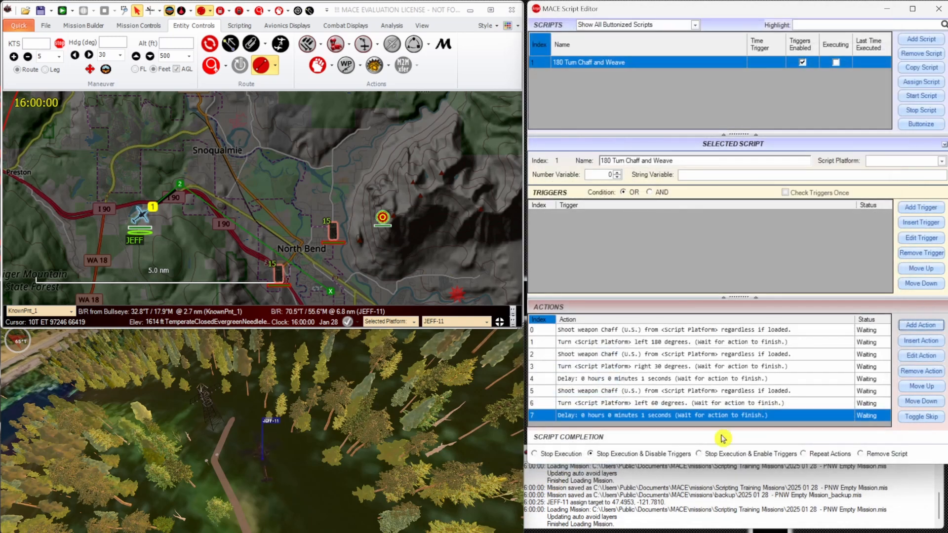
left_click(937, 324)
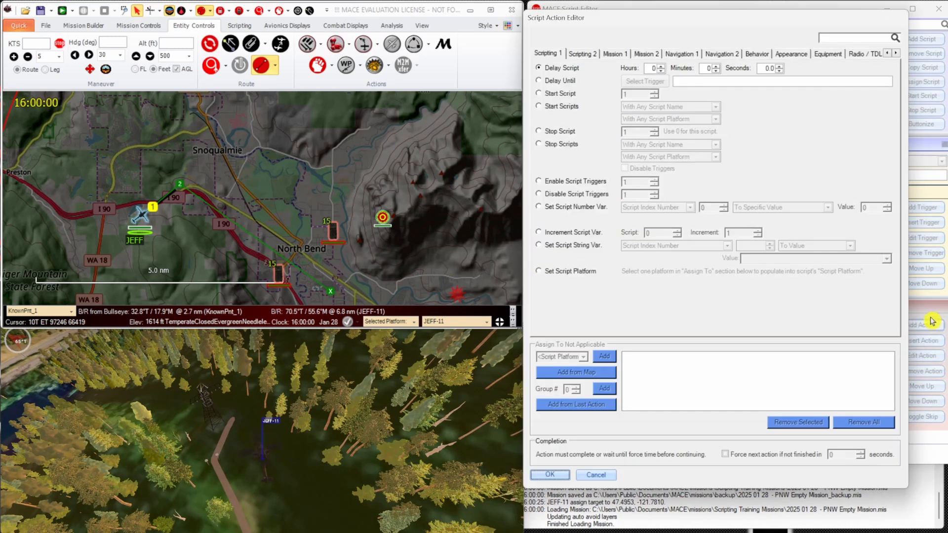
left_click(828, 54)
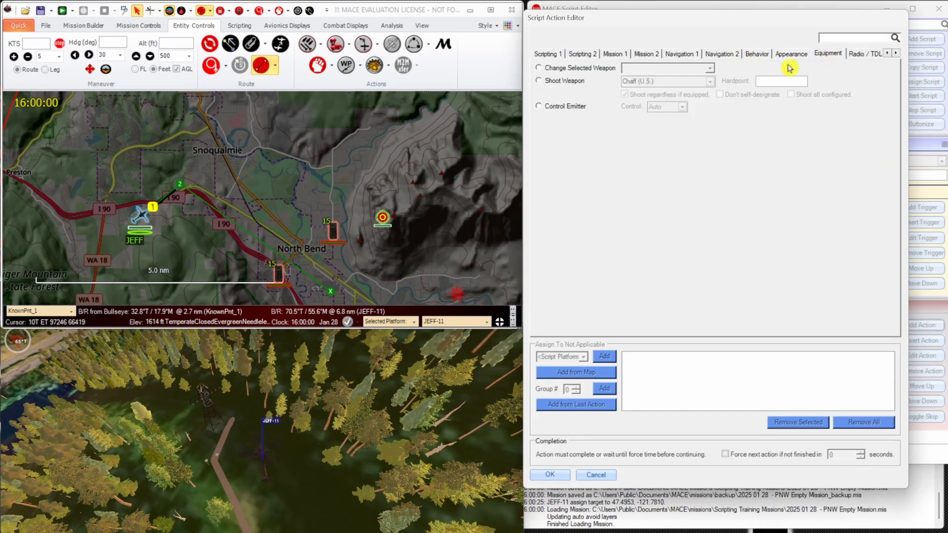
left_click(579, 82)
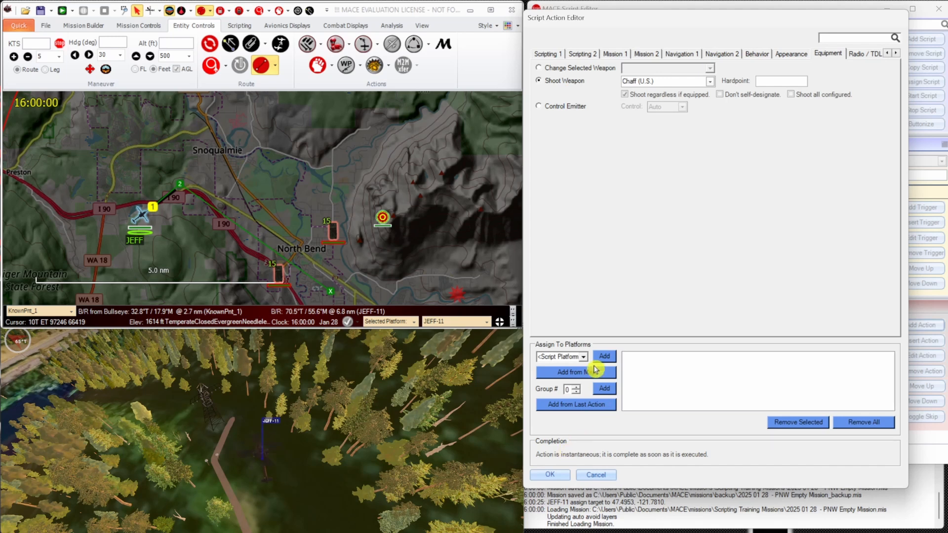
left_click(611, 359)
left_click(551, 475)
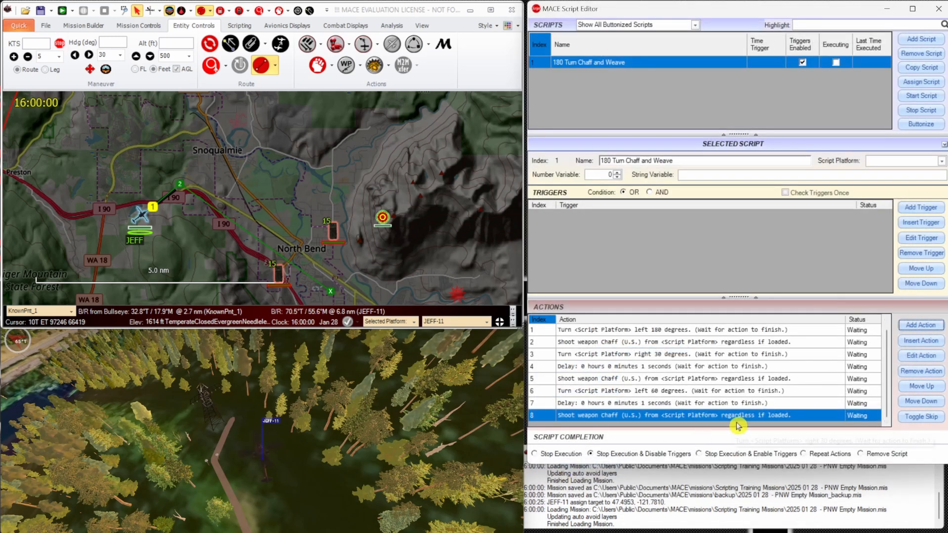
Add a closing Turn Left / Right action of 30 degrees for <Script Platform> after the last chaff action.
left_click(934, 326)
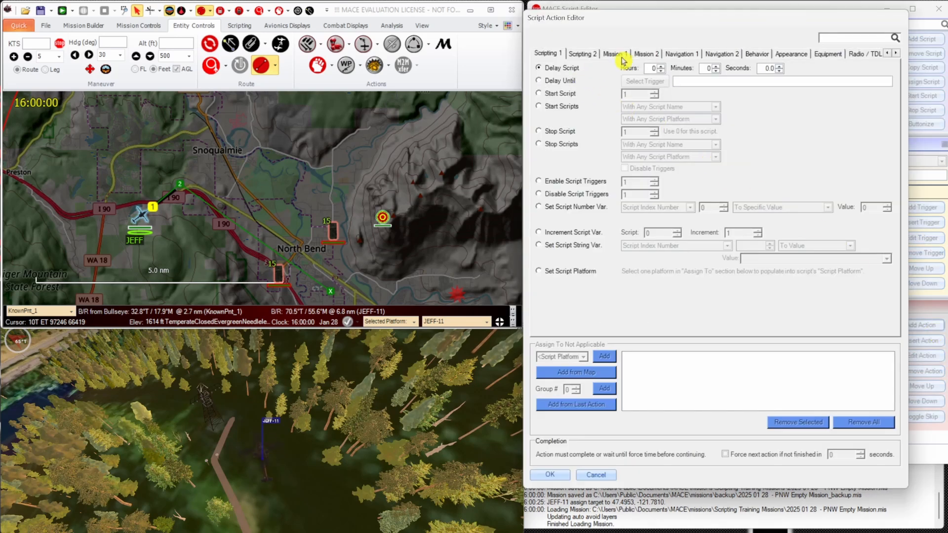
left_click(676, 54)
left_click(566, 94)
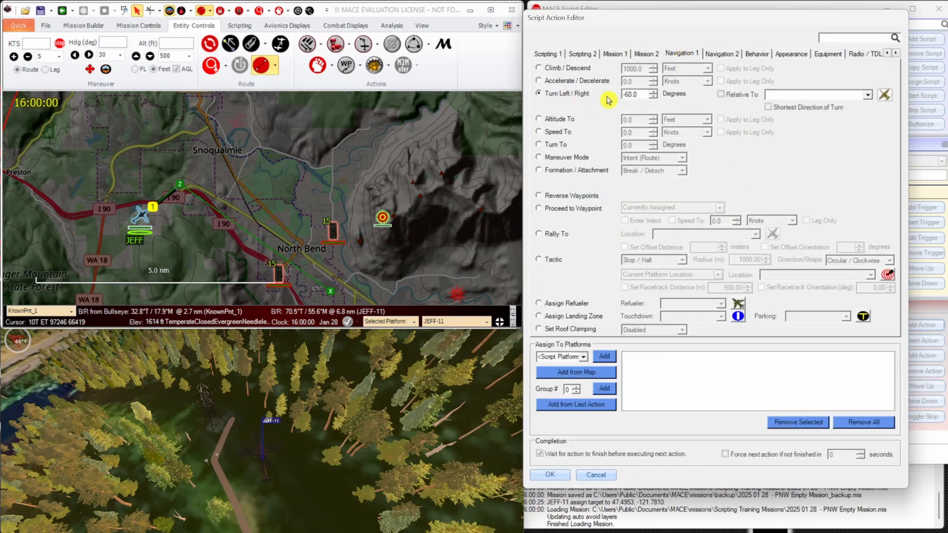
left_click_drag(640, 93, 604, 93)
left_click(611, 360)
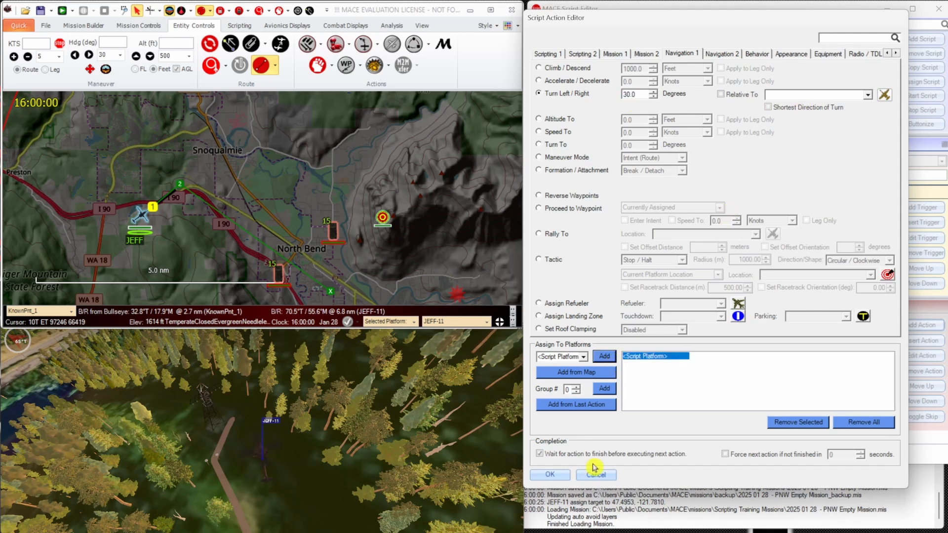
left_click(566, 475)
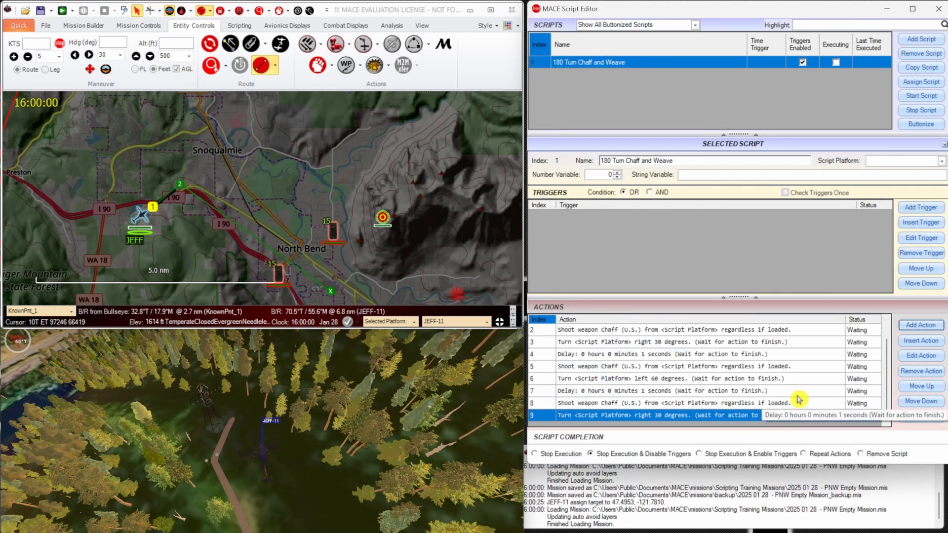
Enlarge the action list and review the script's turn, delay and chaff actions in order from first to last.
left_click(779, 329)
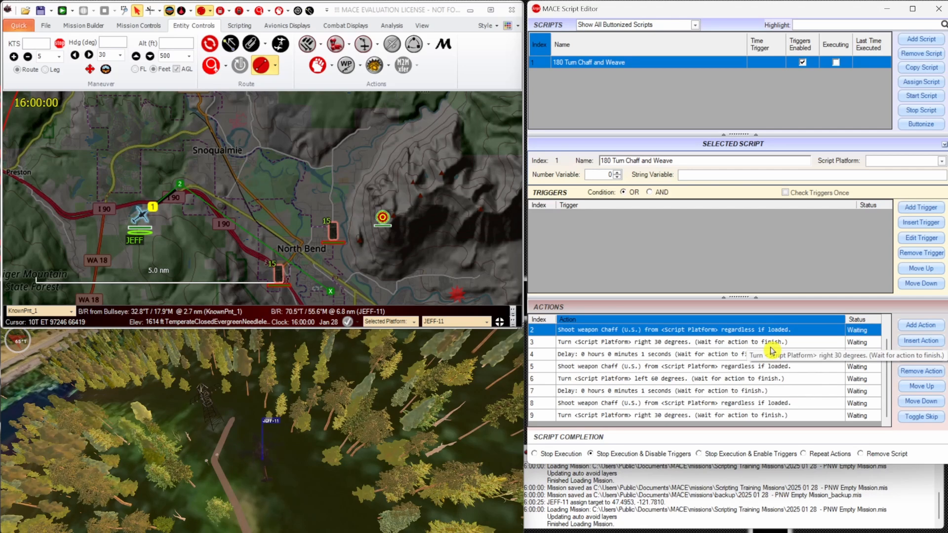
scroll(775, 350, "up", 1)
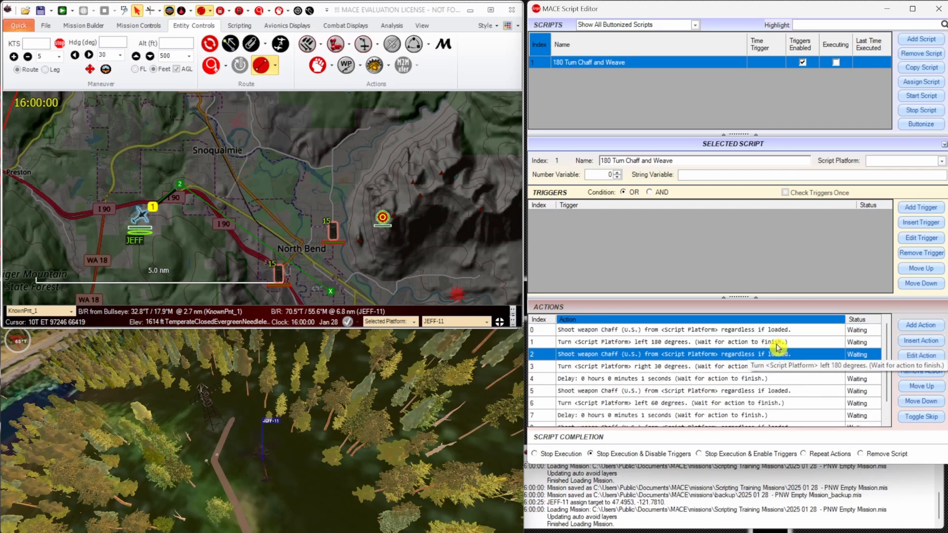
left_click(776, 330)
left_click_drag(767, 297, 765, 261)
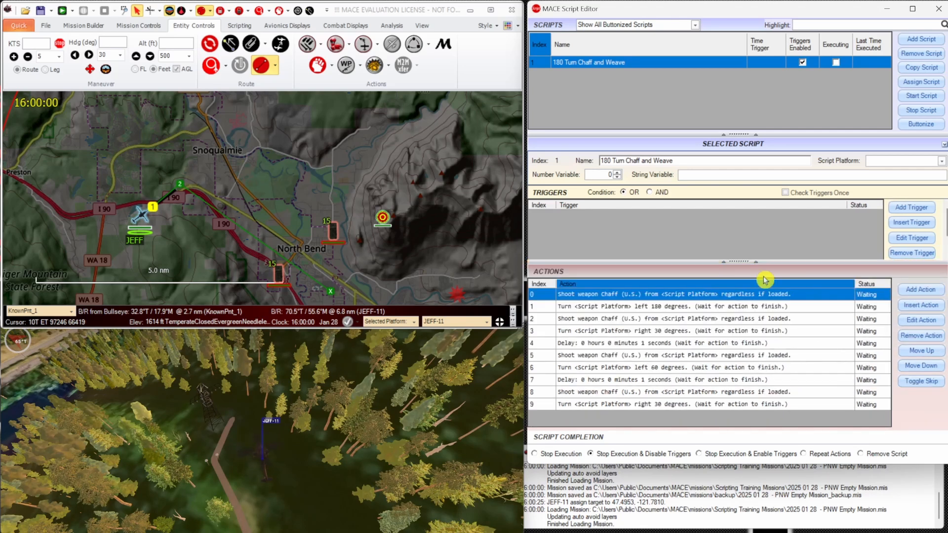
left_click(758, 307)
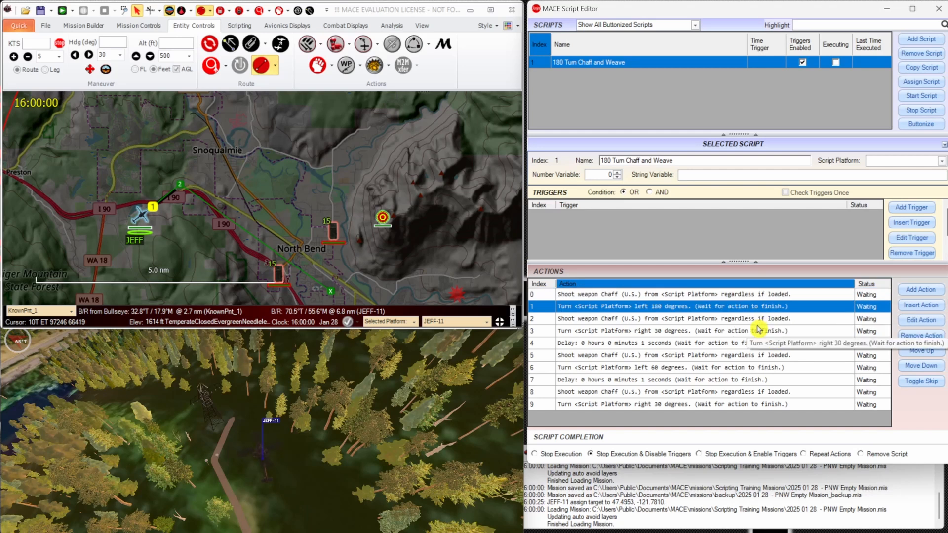
left_click(810, 331)
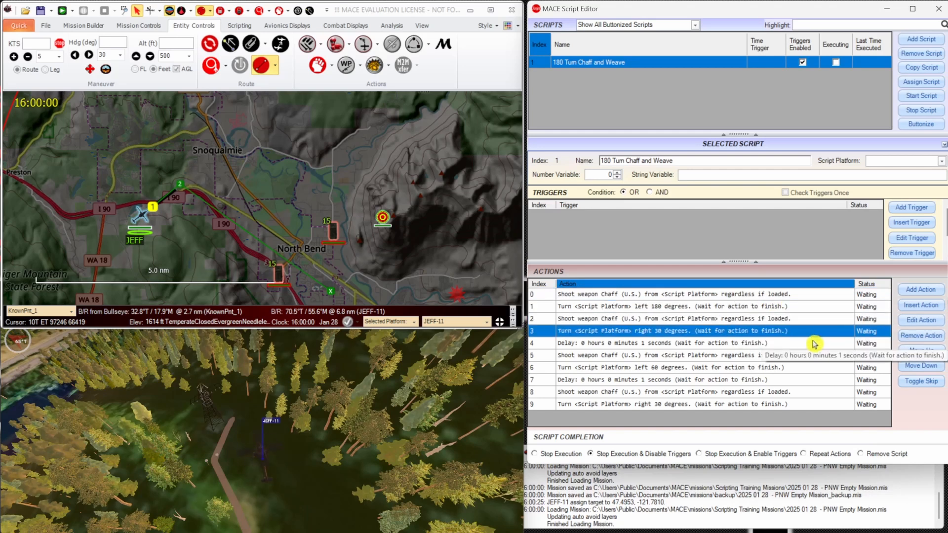
left_click(814, 344)
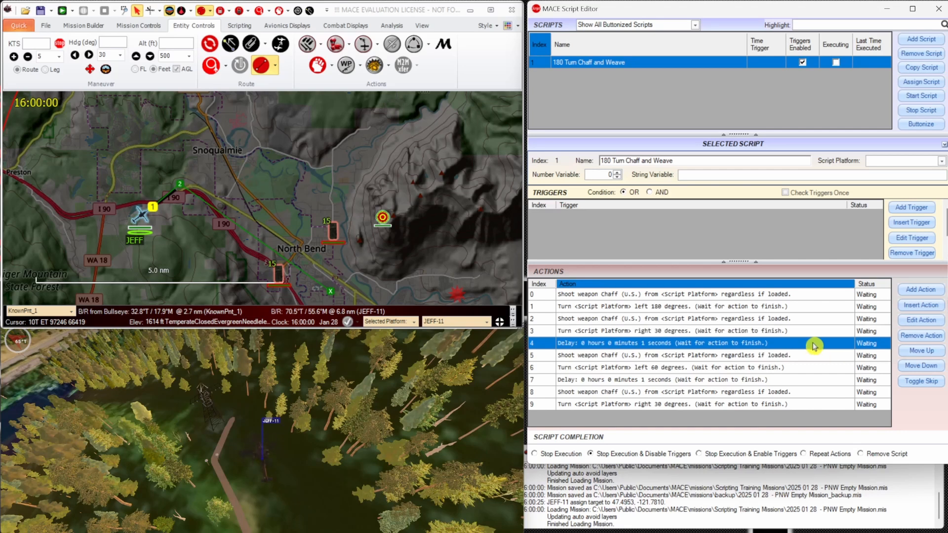
left_click(814, 355)
left_click(813, 368)
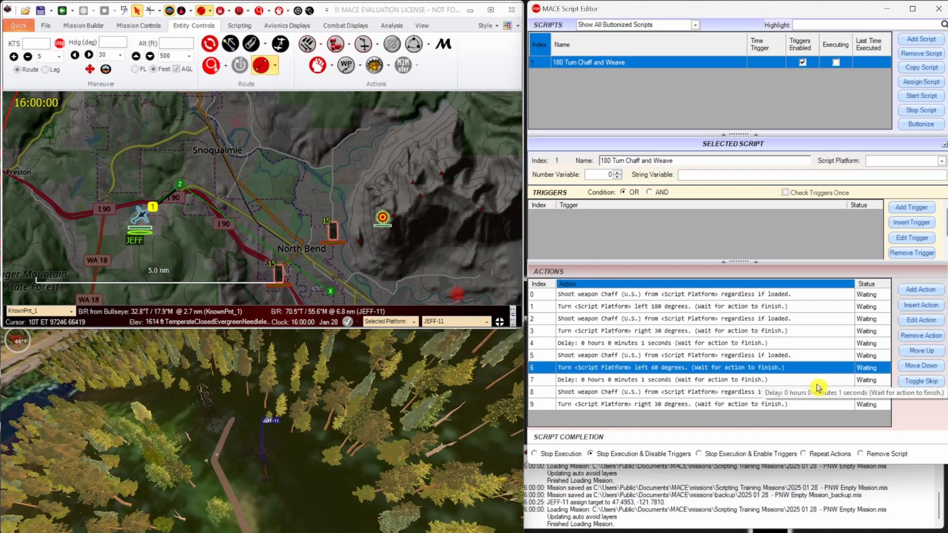
left_click(817, 381)
left_click(817, 393)
left_click(817, 404)
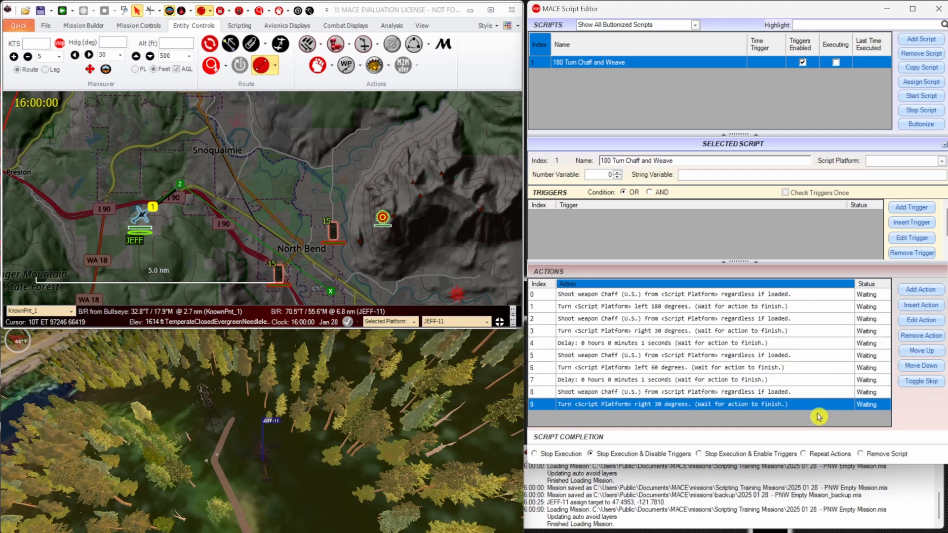
Save the mission as "2025 01 30 - PNW - Evasion Scripting.mis" in the Scripting Training Missions folder, replacing the existing file.
left_click(51, 10)
left_click(59, 28)
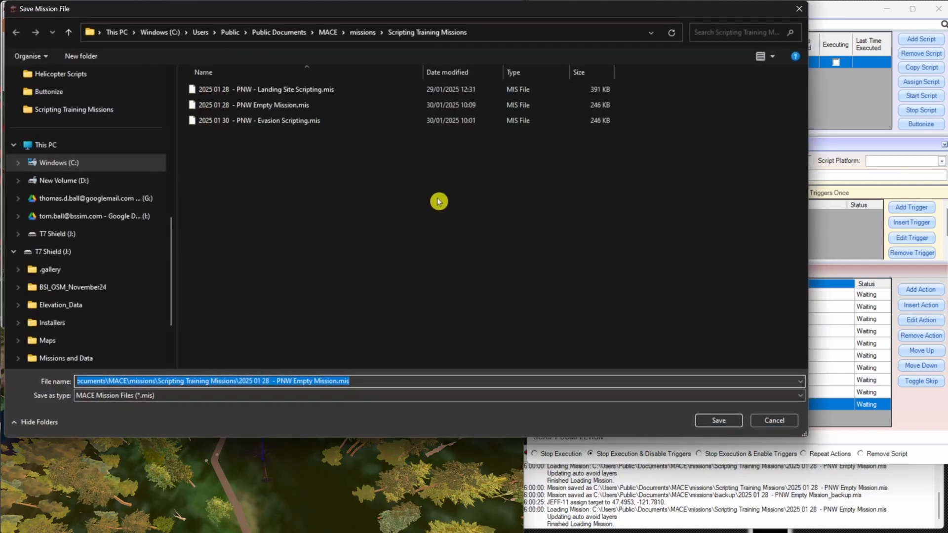
left_click(339, 121)
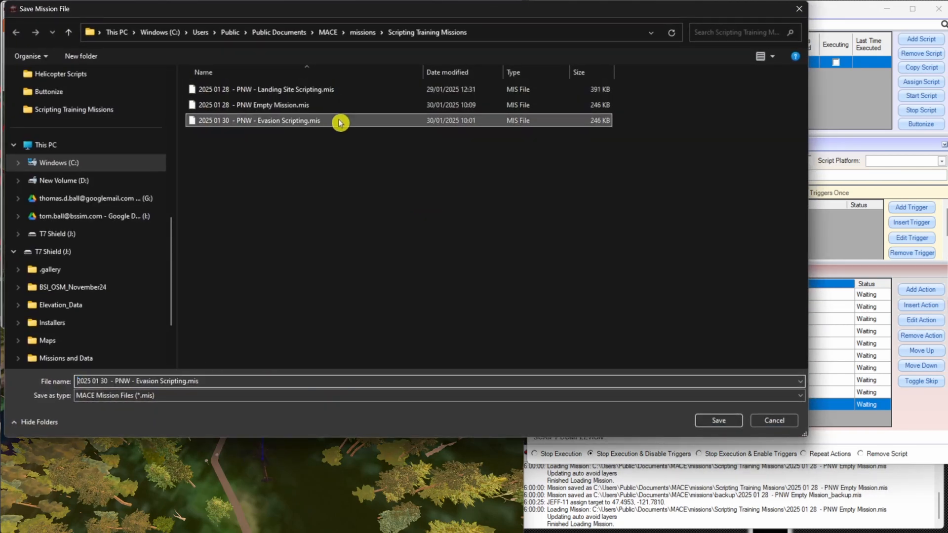
left_click(728, 420)
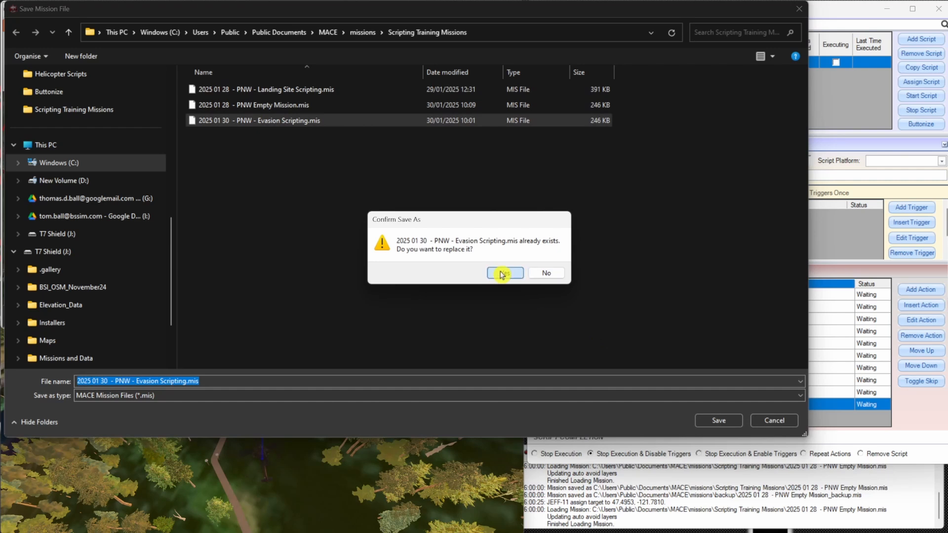
left_click(548, 273)
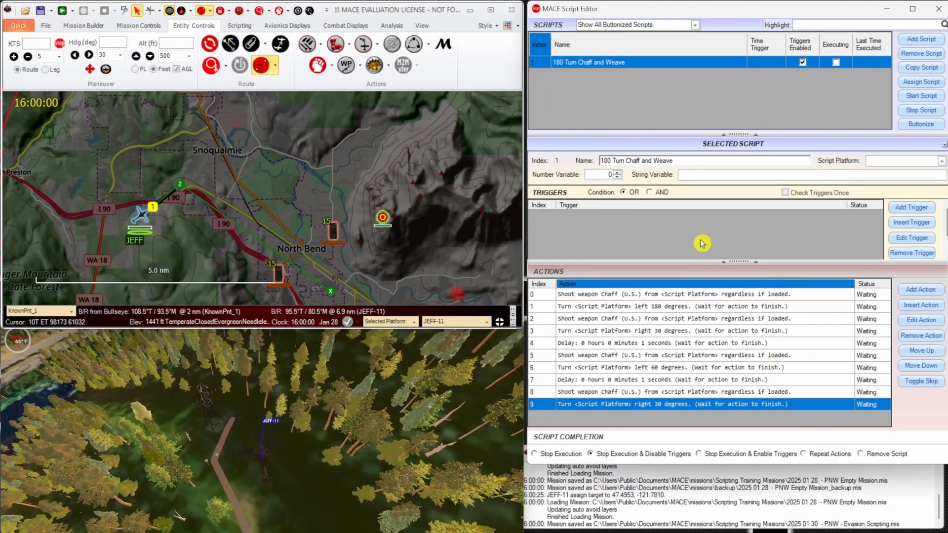
left_click(350, 46)
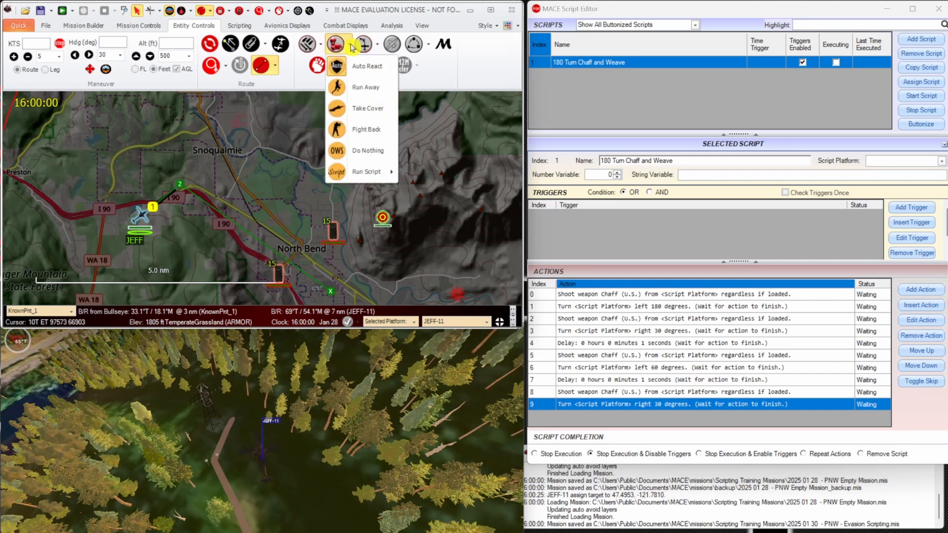
mouse_move(384, 172)
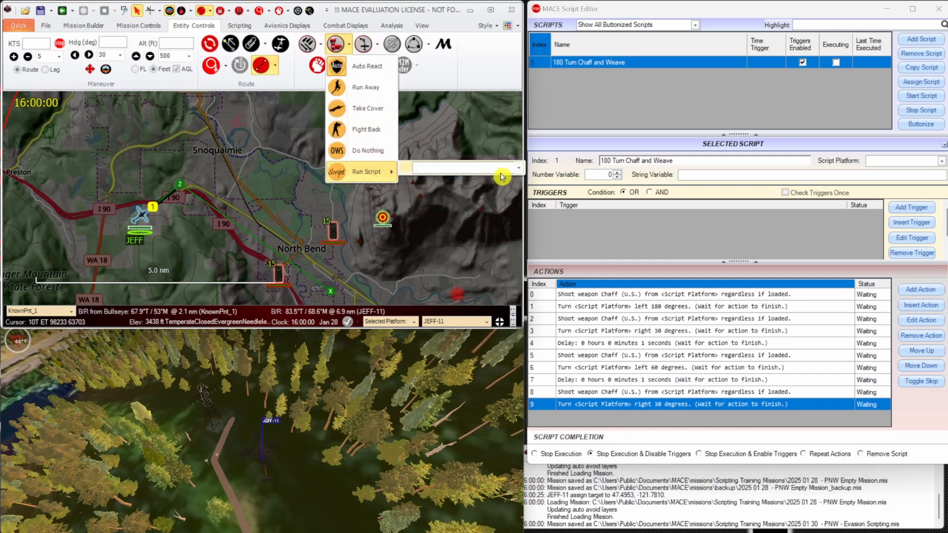
left_click(650, 241)
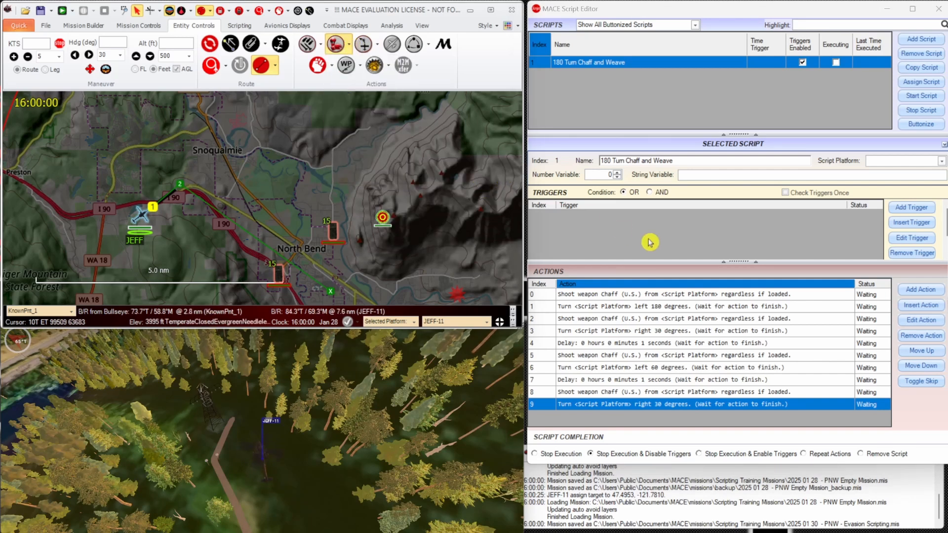
Buttonize the 180 Turn Chaff and Weave script, saving it as 180_Turn_Chaff_and_Weave.xml in the SAM folder.
left_click(917, 124)
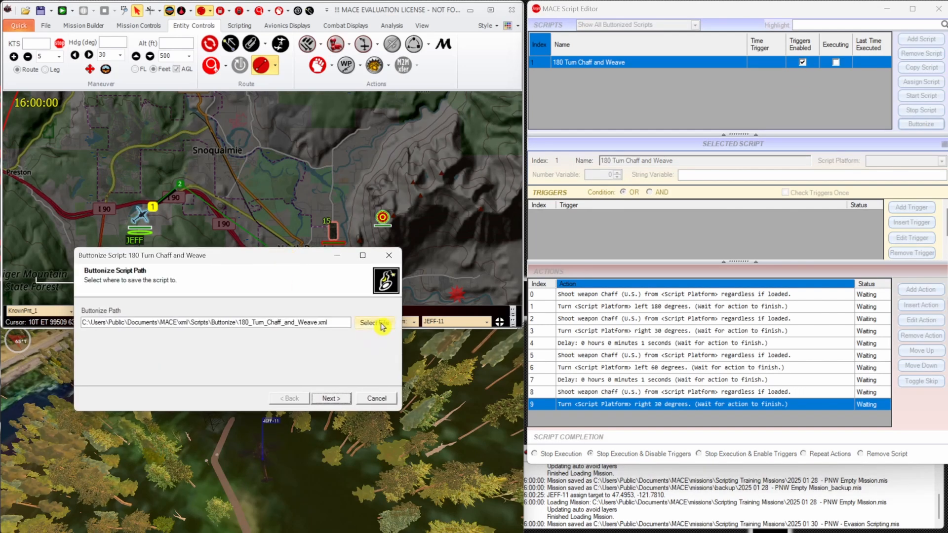
left_click(381, 326)
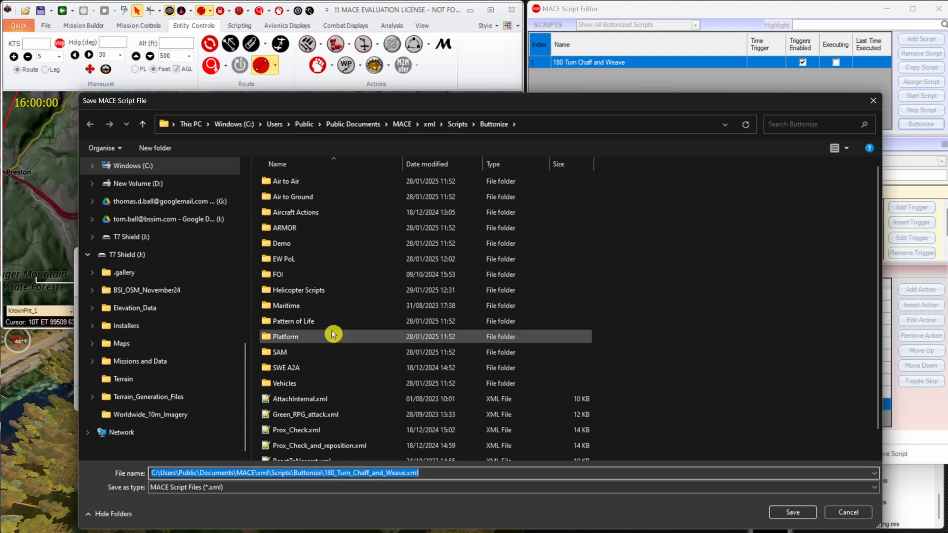
double_click(333, 353)
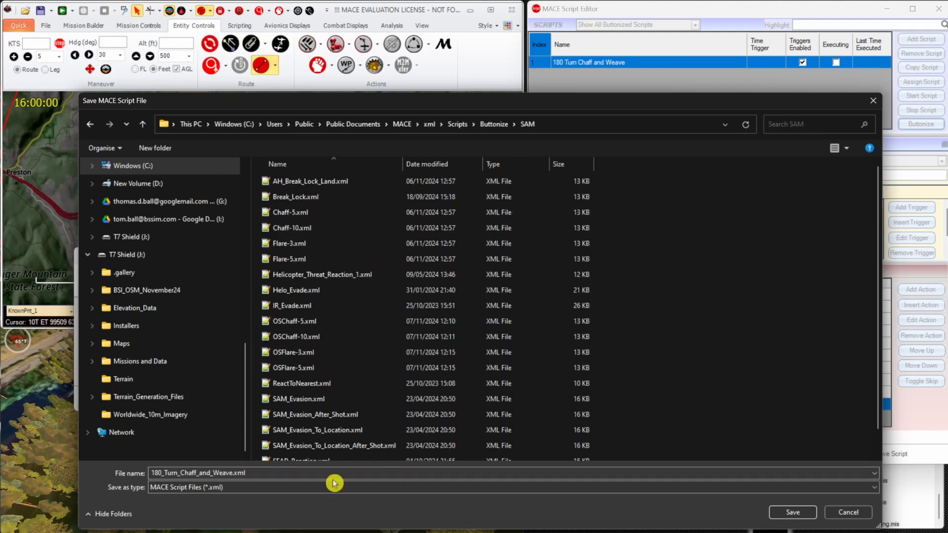
left_click(793, 512)
left_click(329, 398)
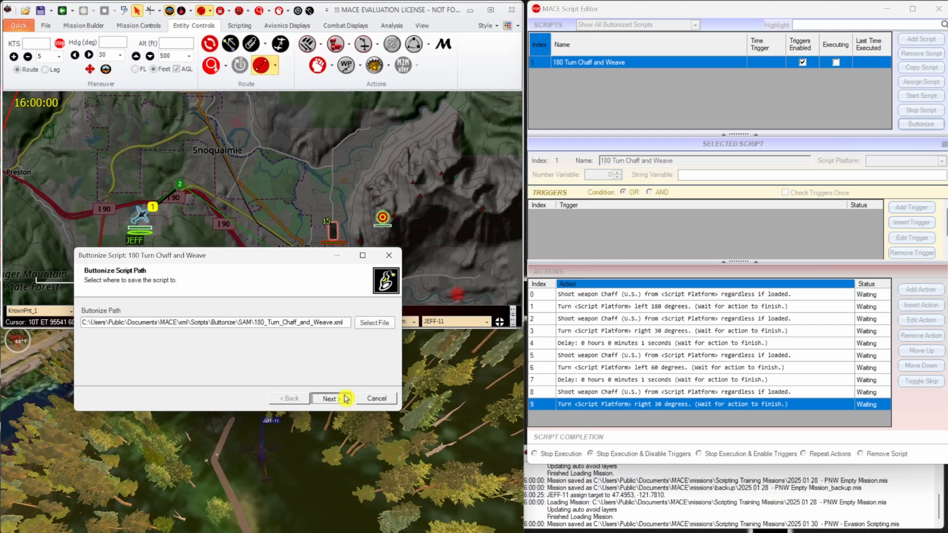
Assign drag_right_32.png as the button icon and finish buttonizing with the default options.
left_click(381, 324)
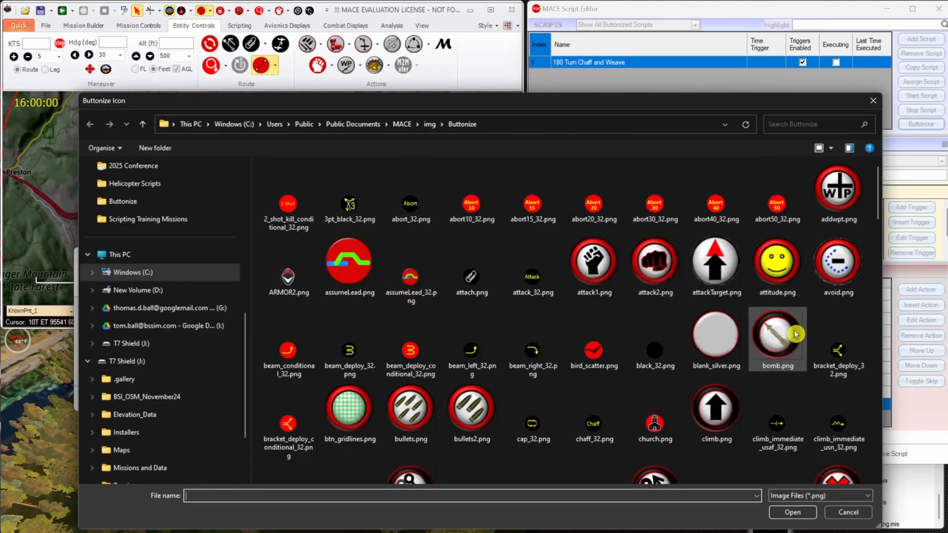
scroll(795, 335, "down", 3)
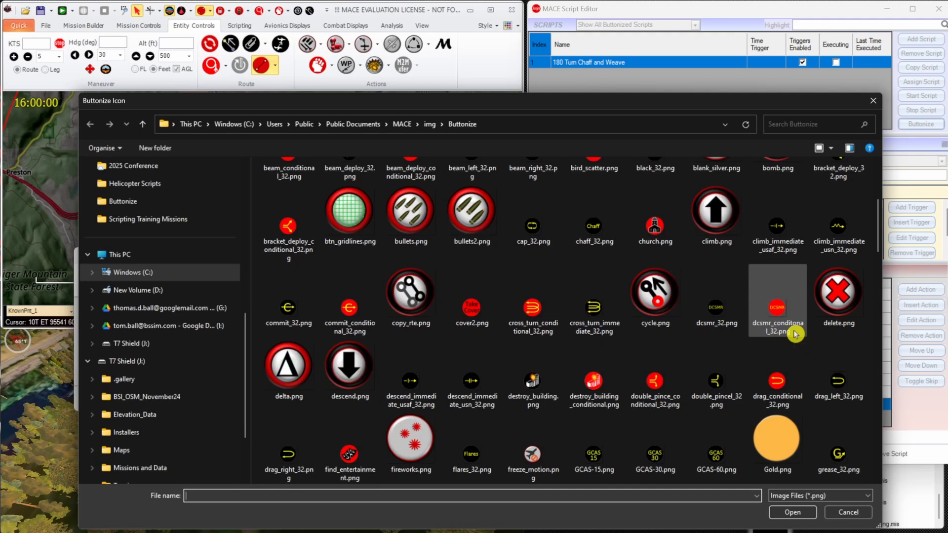
left_click(288, 452)
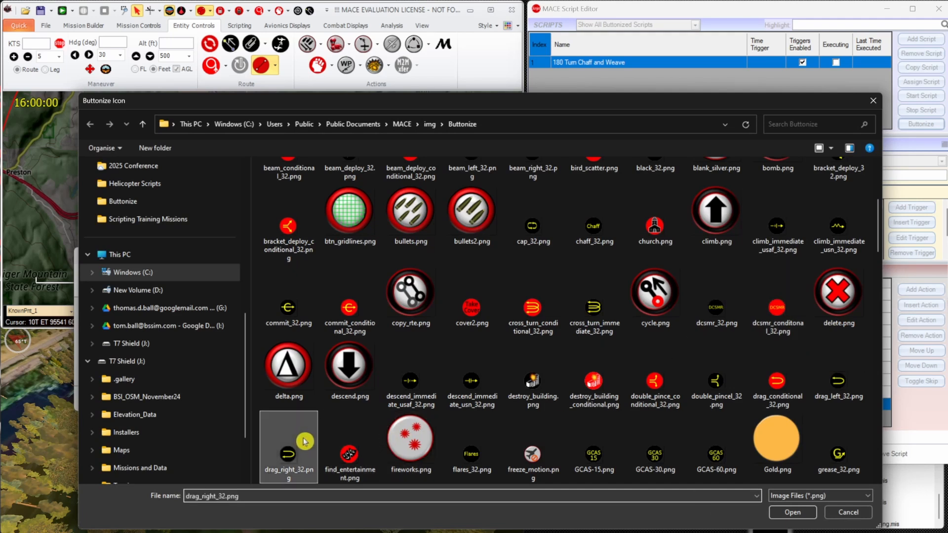
left_click(792, 512)
left_click(341, 396)
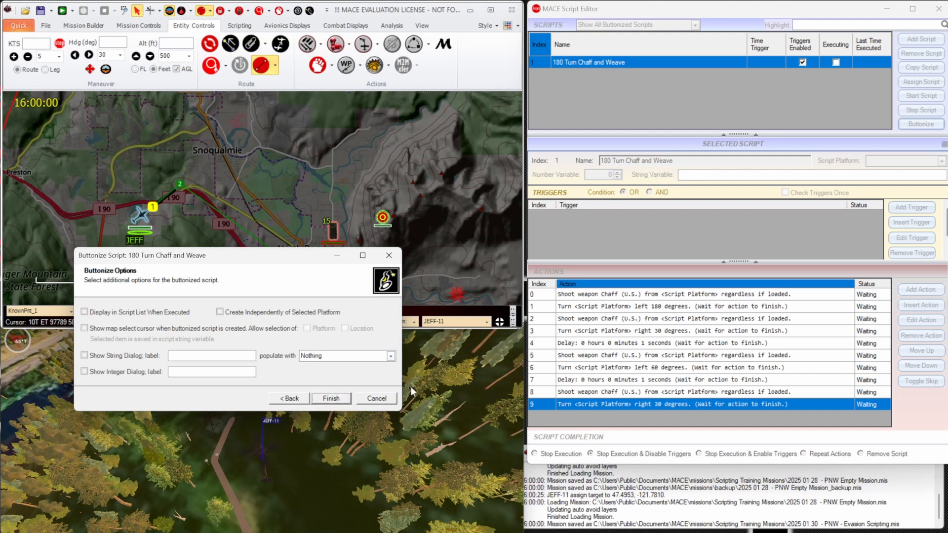
left_click(332, 398)
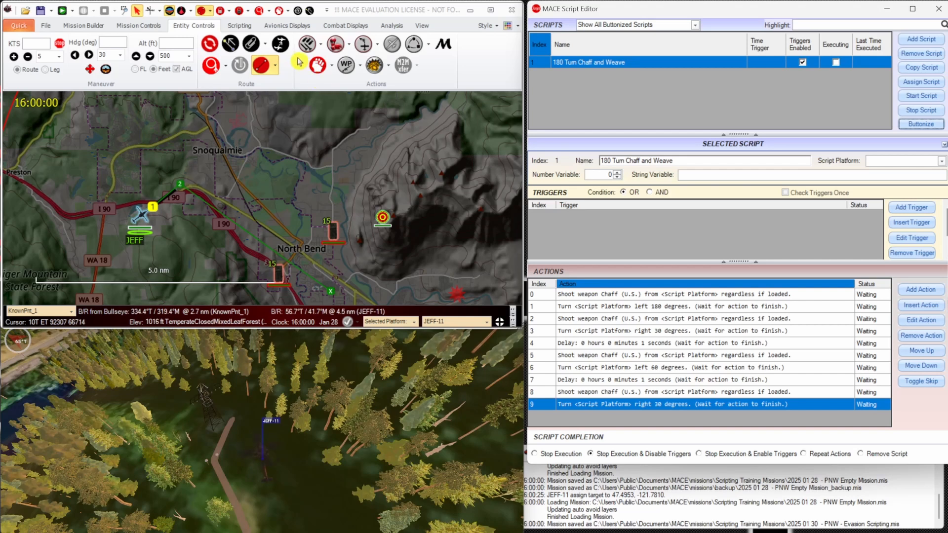
Set the selected AH-64's reaction to run the 180 Turn Chaff and Weave script.
left_click(352, 48)
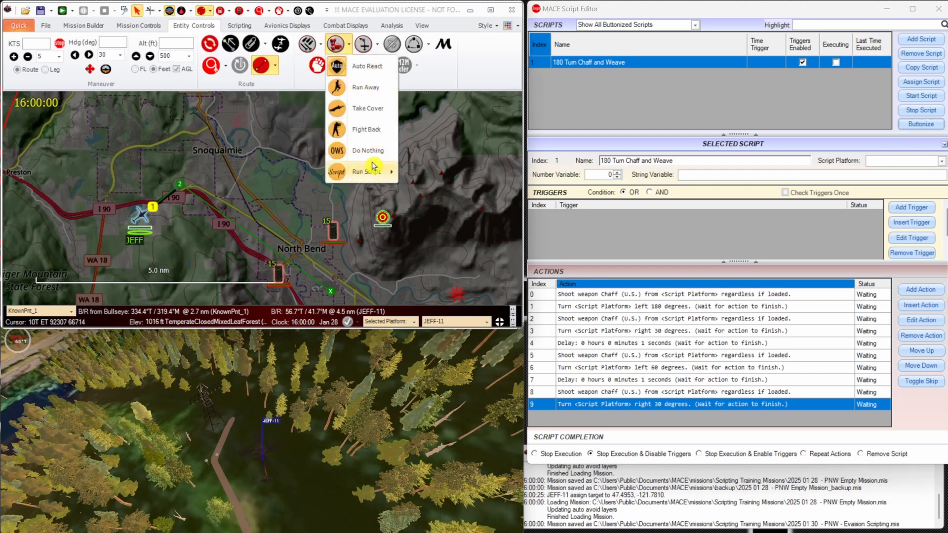
mouse_move(378, 172)
left_click(518, 169)
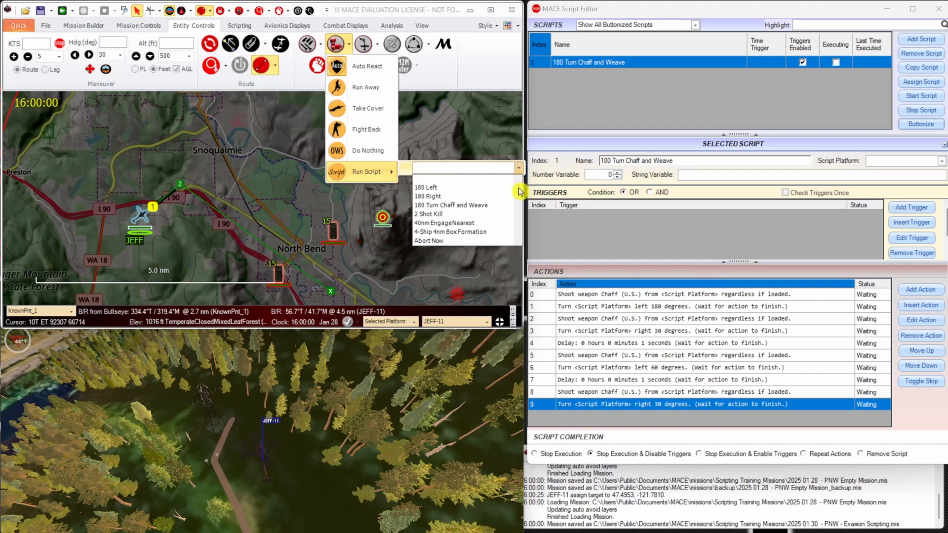
left_click(501, 206)
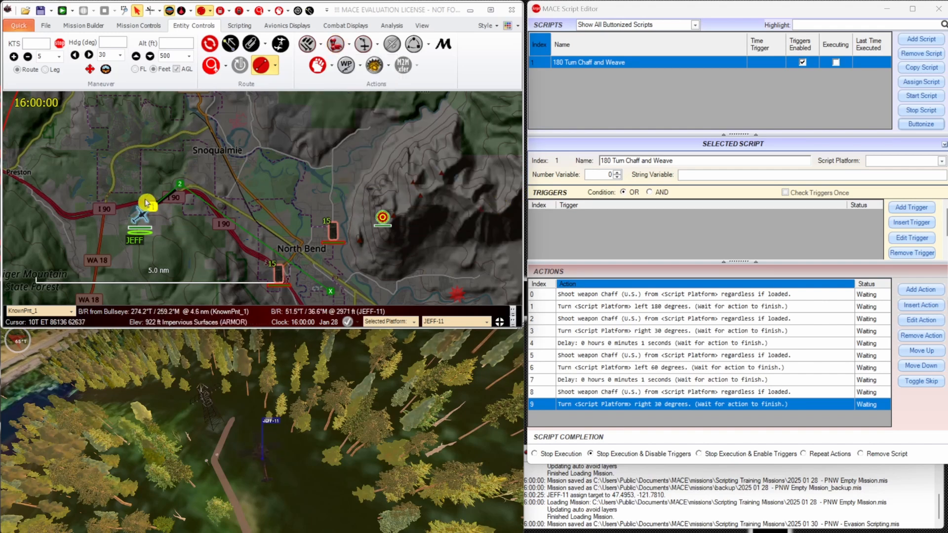
Examine the AH-64's Reaction Posture and Reaction Script in its platform properties, then close them.
right_click(146, 222)
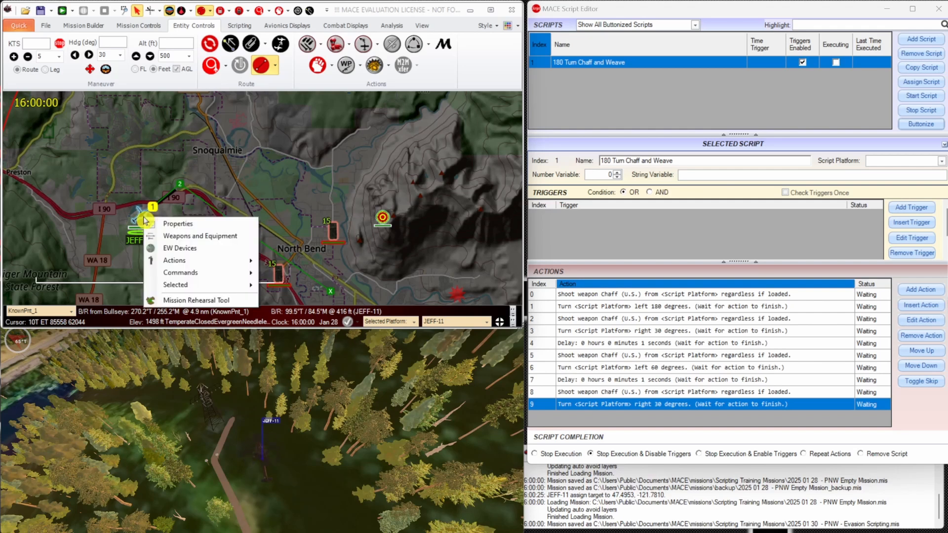
left_click(178, 222)
left_click_drag(595, 340, 597, 231)
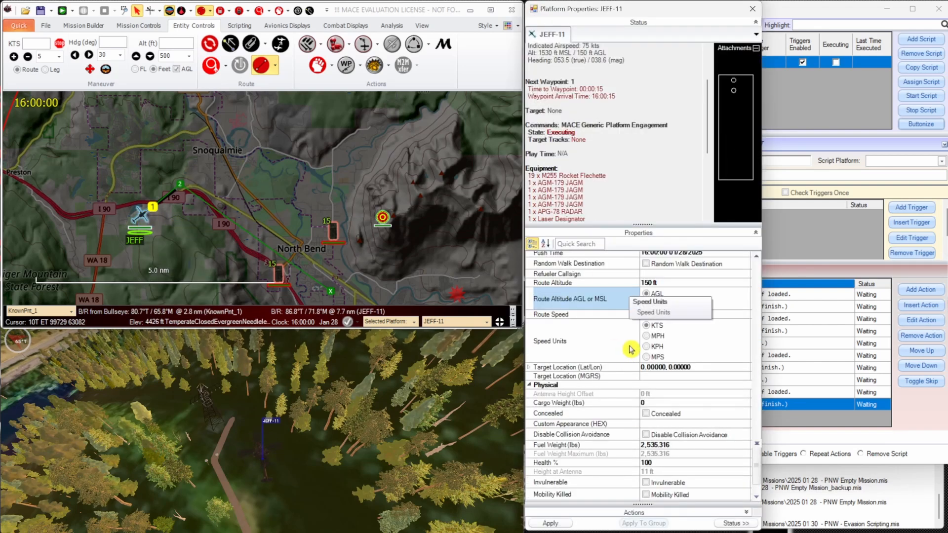
scroll(630, 351, "up", 5)
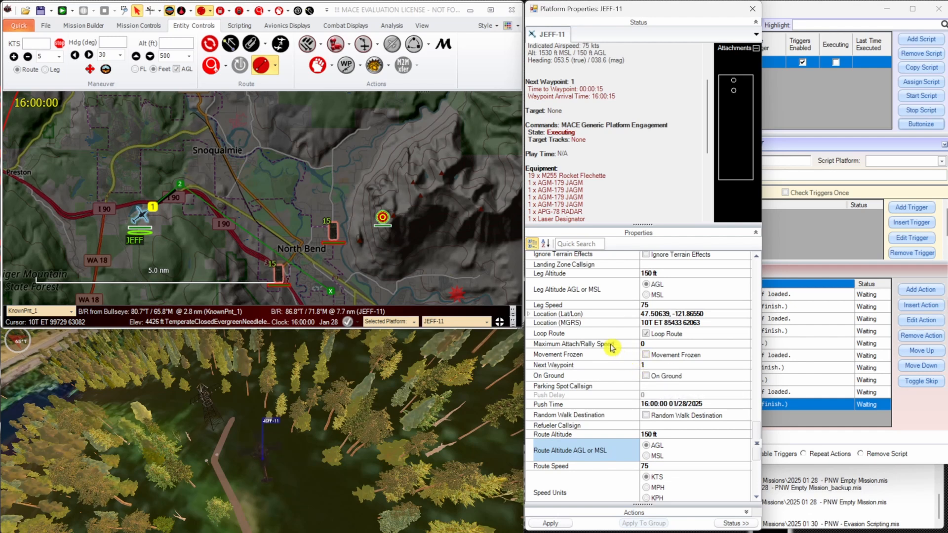
scroll(612, 348, "up", 6)
scroll(612, 348, "up", 8)
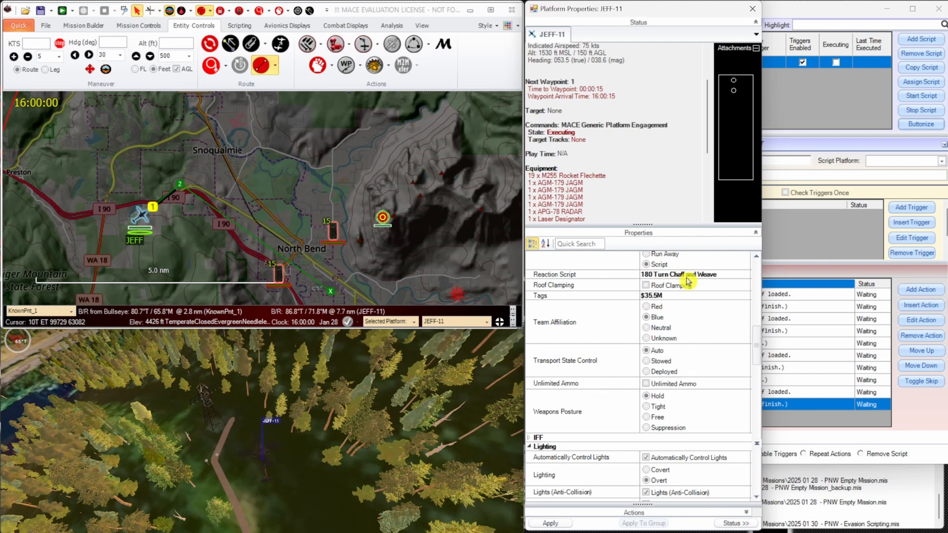
scroll(571, 301, "up", 2)
left_click(575, 340)
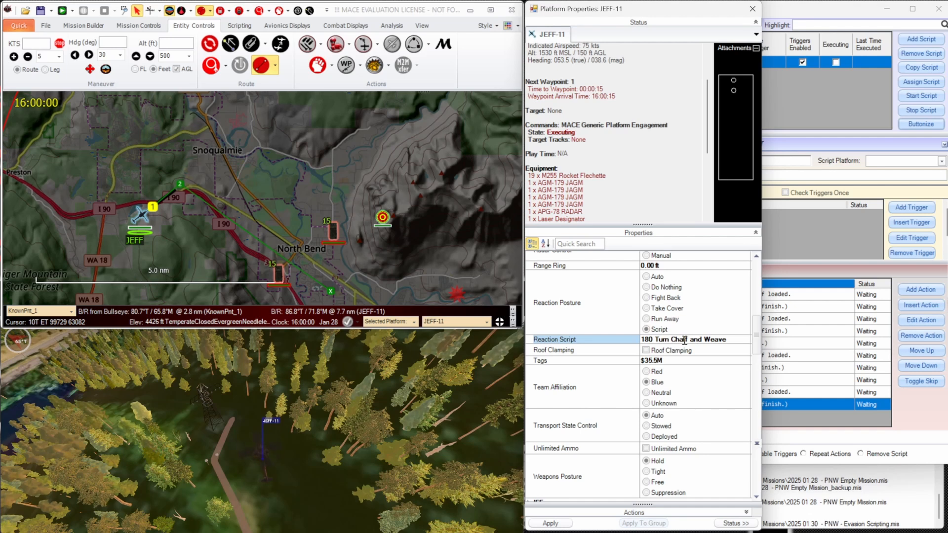
left_click(758, 16)
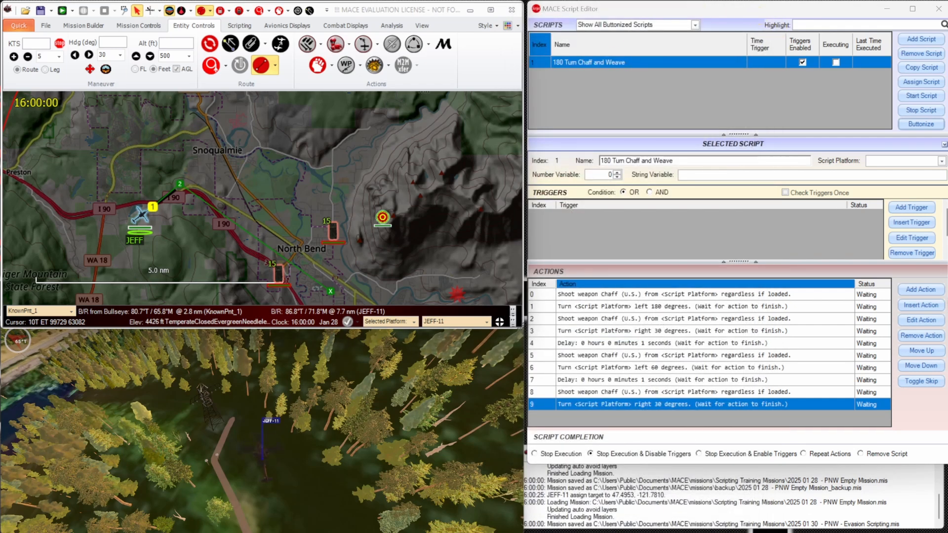
Run the mission, orbit the 3D view around the AH-64 and select the executing evasion script to watch its actions.
left_click(62, 11)
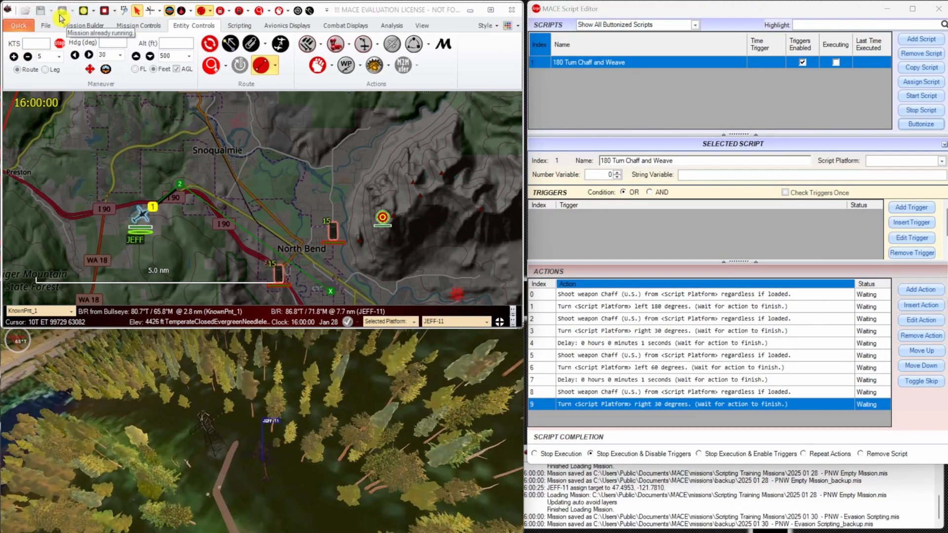
left_click(242, 417)
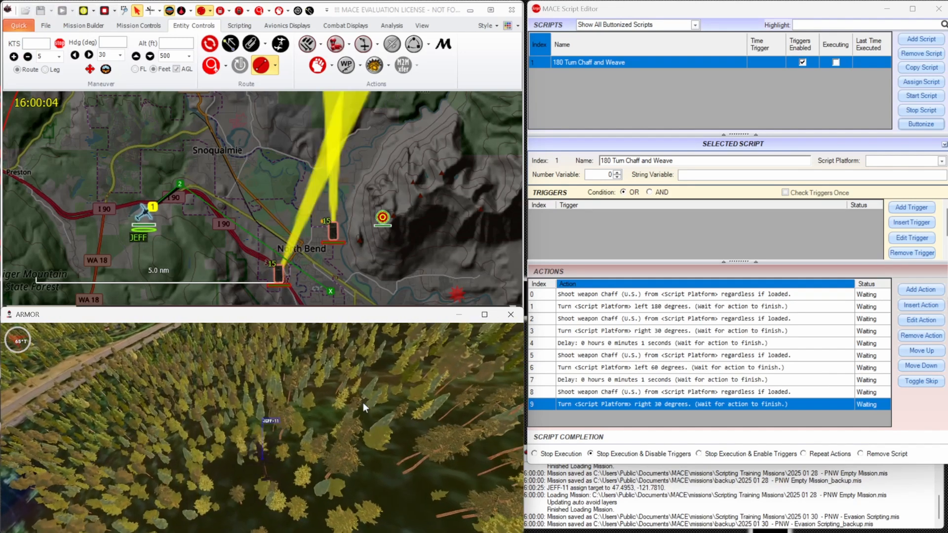
left_click_drag(360, 402, 326, 453)
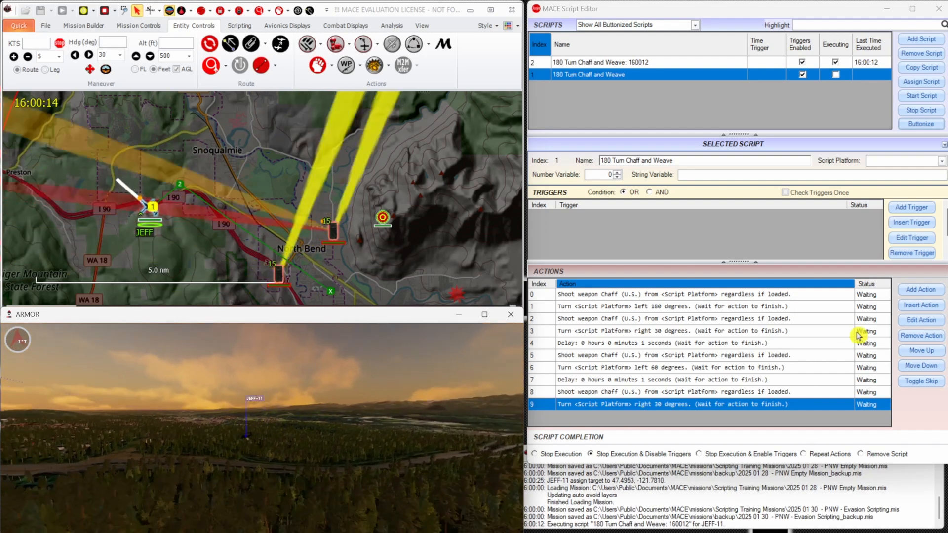
left_click(699, 64)
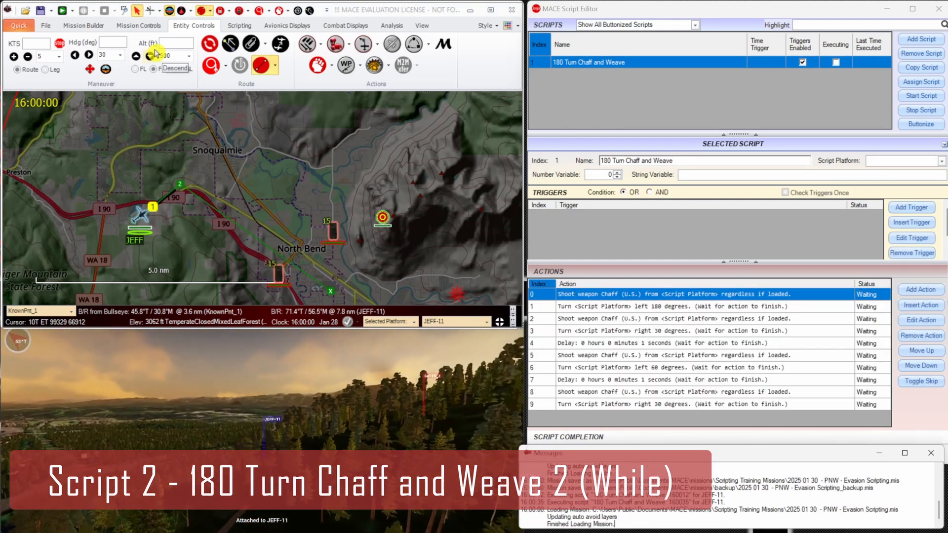
Copy the 180 Turn Chaff and Weave script and name the copy "180 Turn Chaff and Weave 2".
left_click(691, 63)
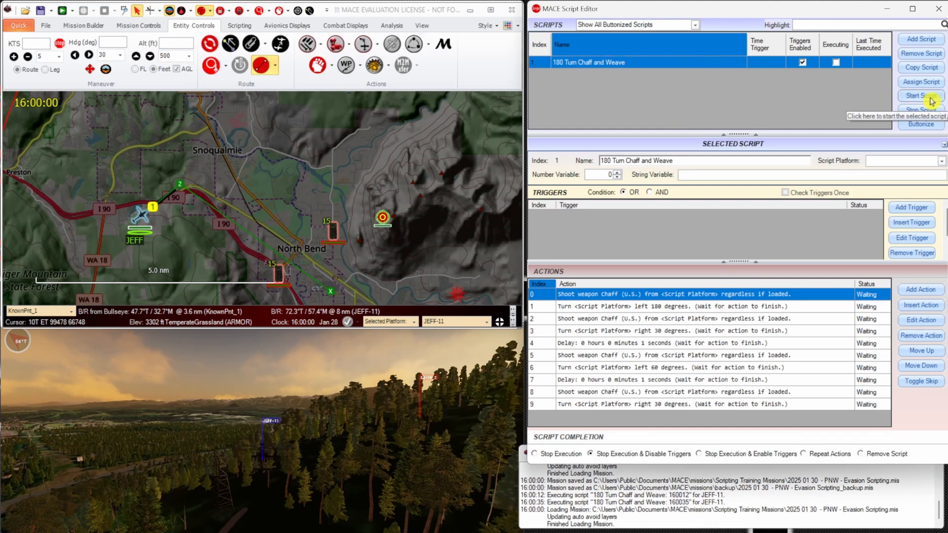
left_click(941, 70)
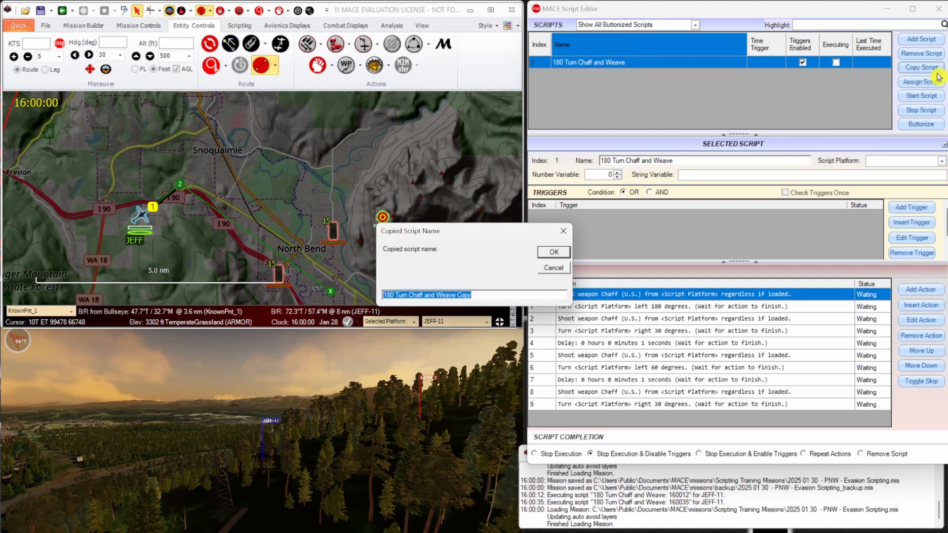
left_click(484, 292)
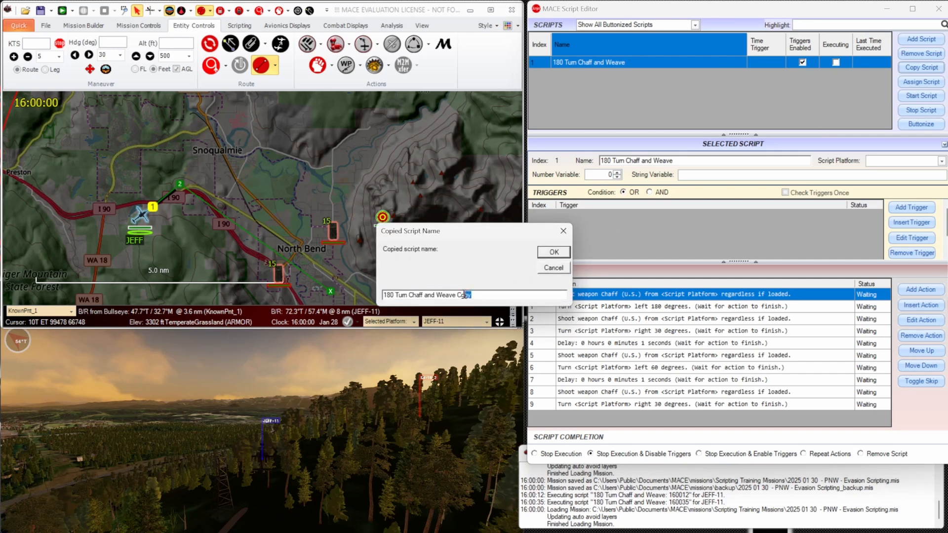
type("2")
left_click(552, 253)
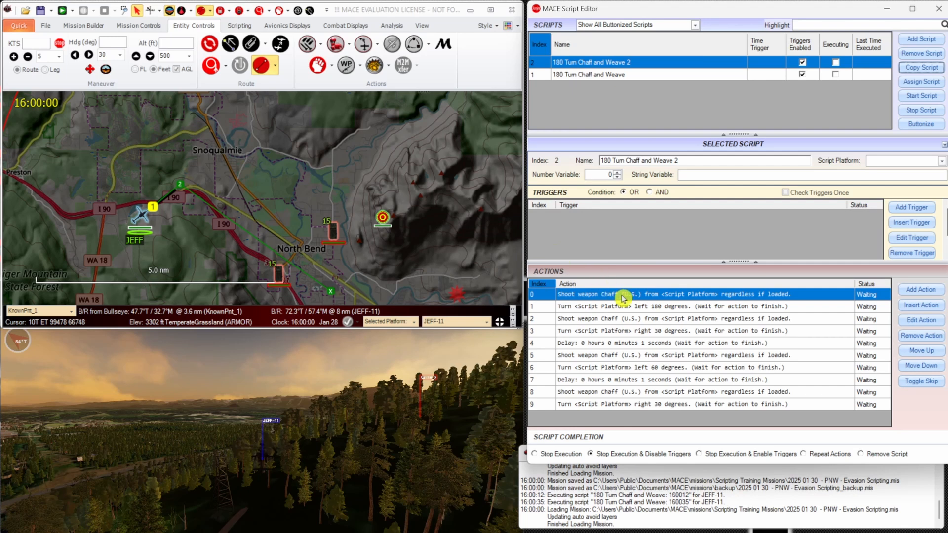
Insert a new action at index 2, after the 180-degree left turn, and make it a While statement.
left_click(644, 307)
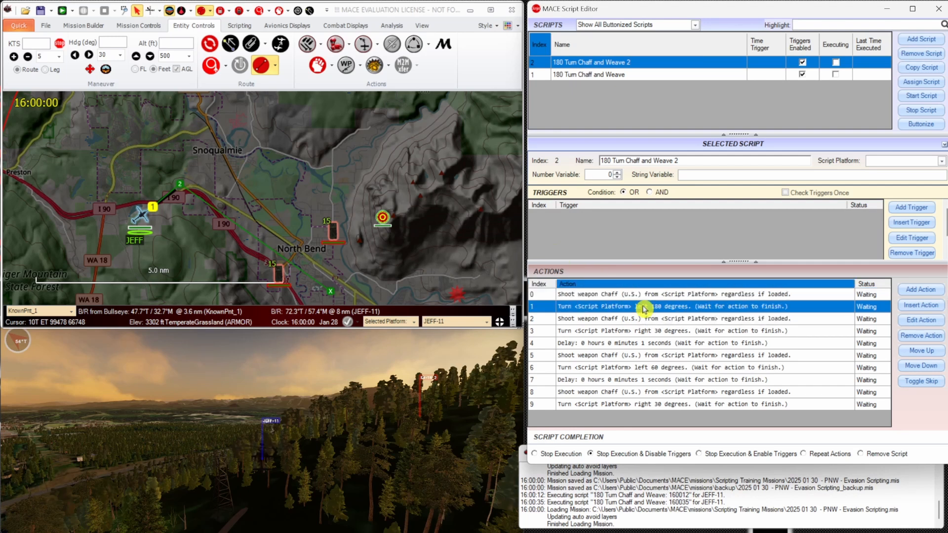
left_click(665, 322)
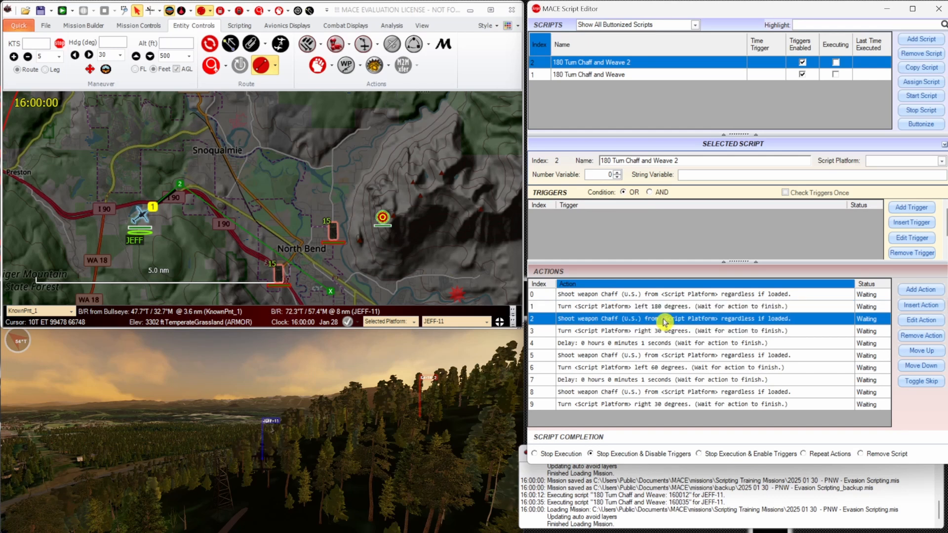
left_click(931, 305)
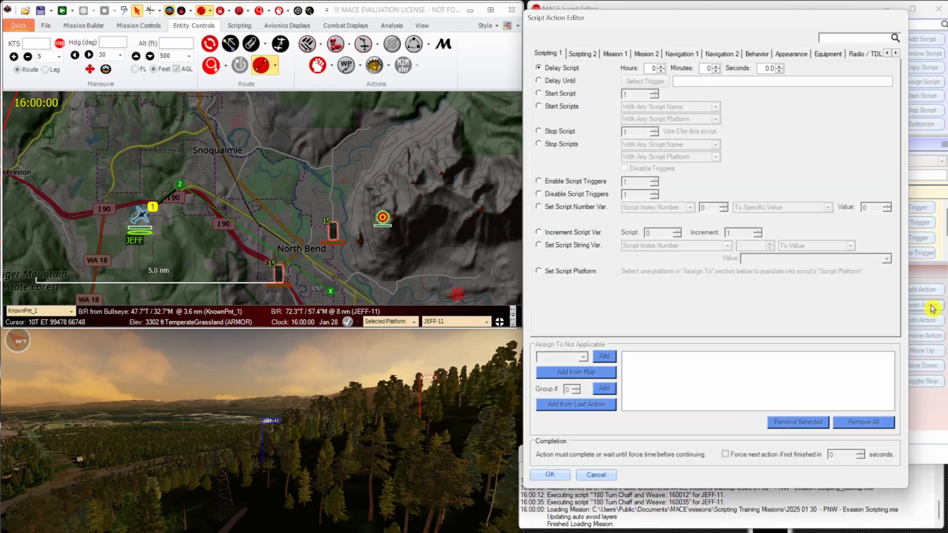
left_click(593, 58)
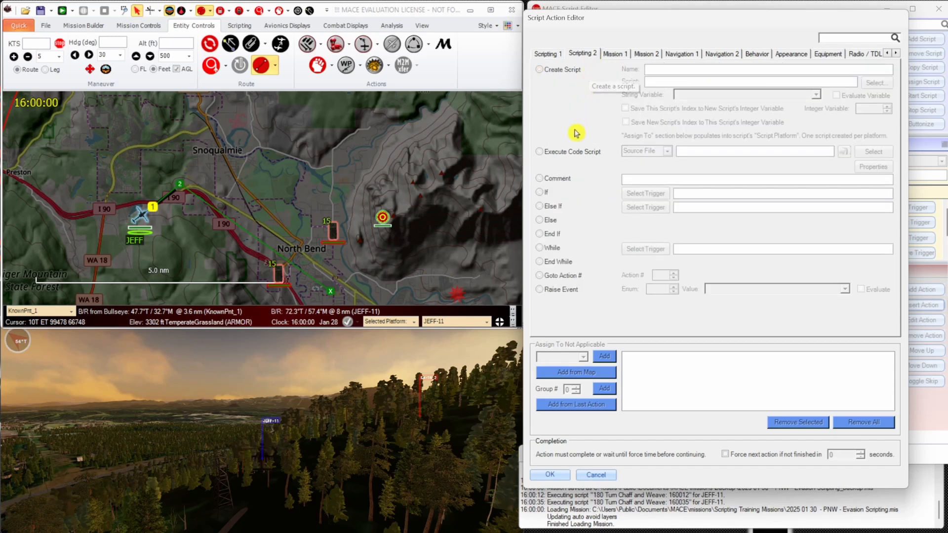
left_click(555, 251)
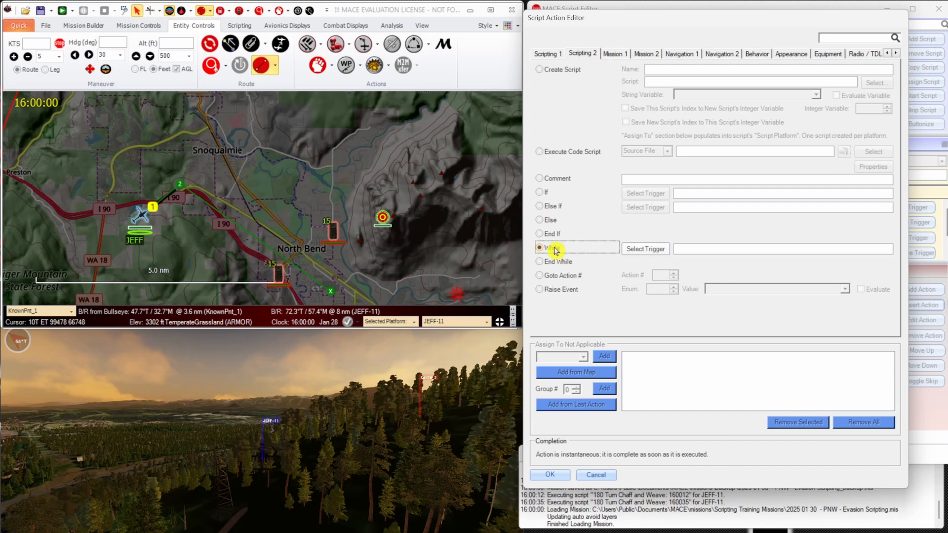
Set the While statement's trigger to this script's number variable (script index 0) being less than 4 and save the action.
left_click(644, 249)
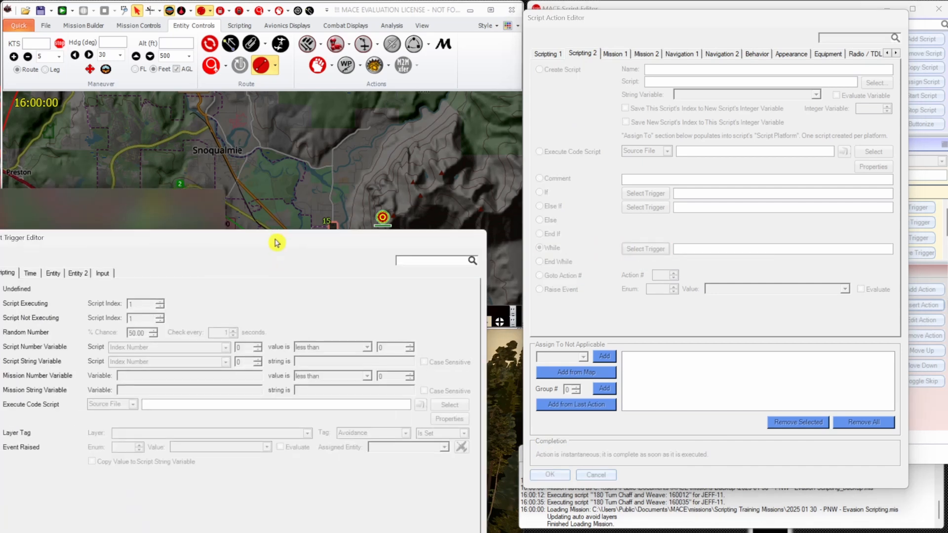
left_click_drag(275, 243, 288, 83)
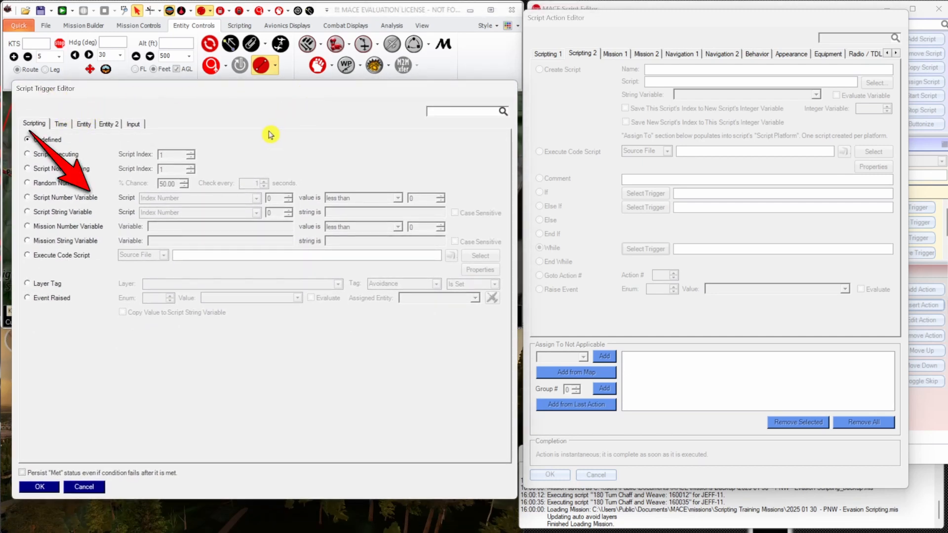
left_click(58, 200)
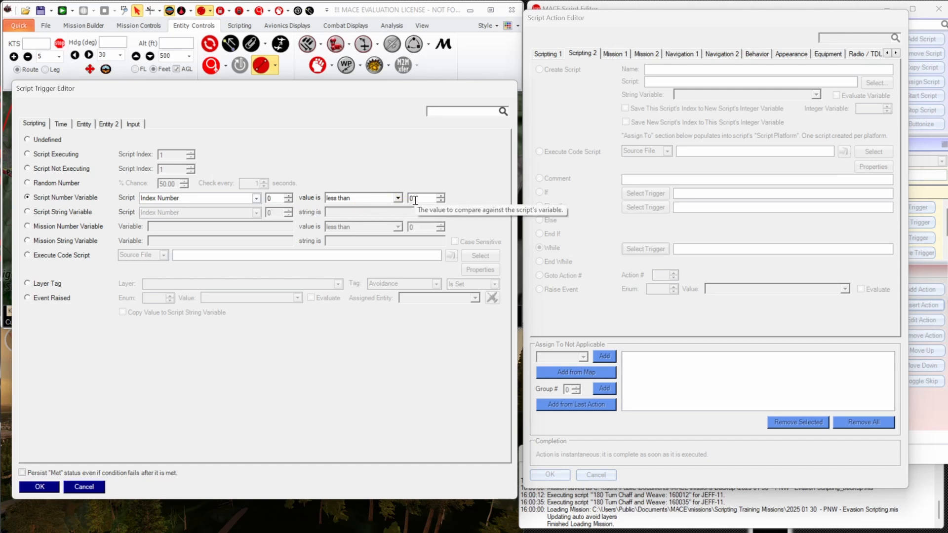
left_click(397, 198)
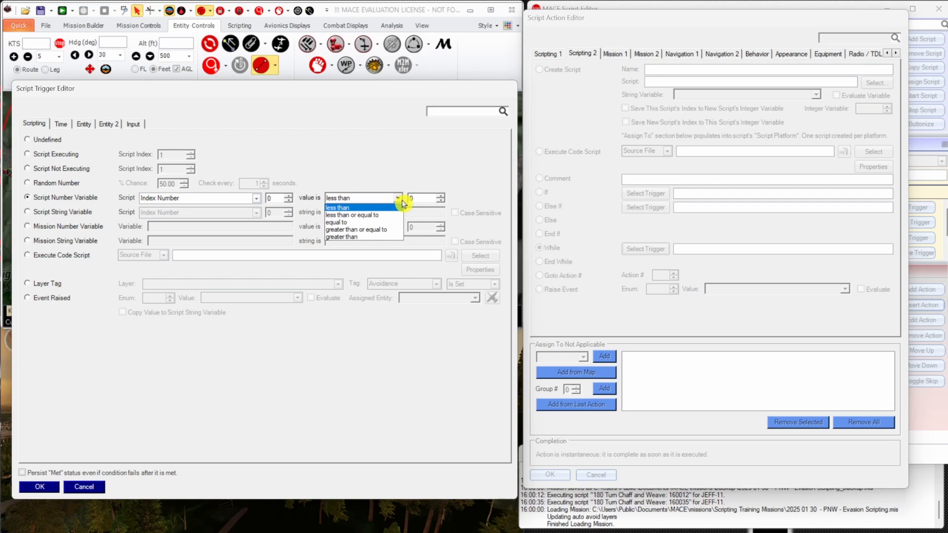
left_click(402, 203)
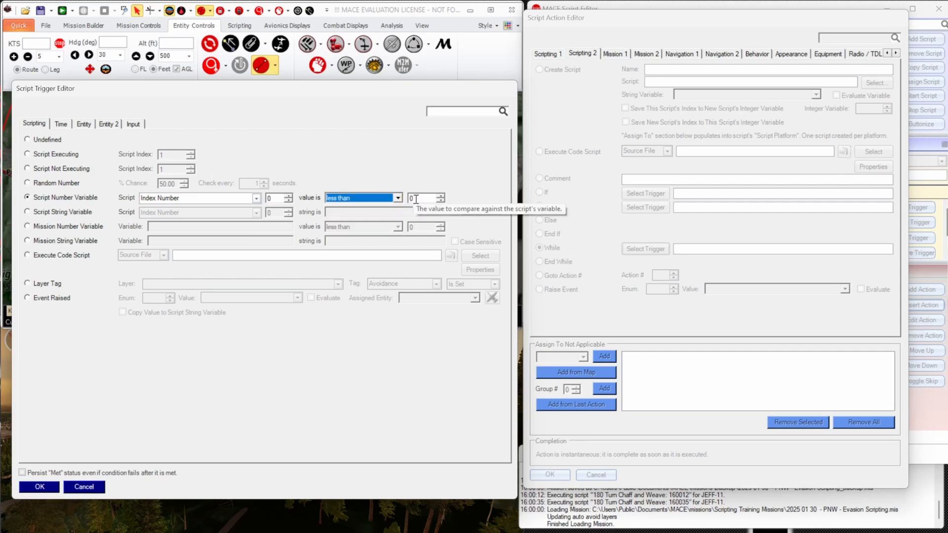
left_click(417, 198)
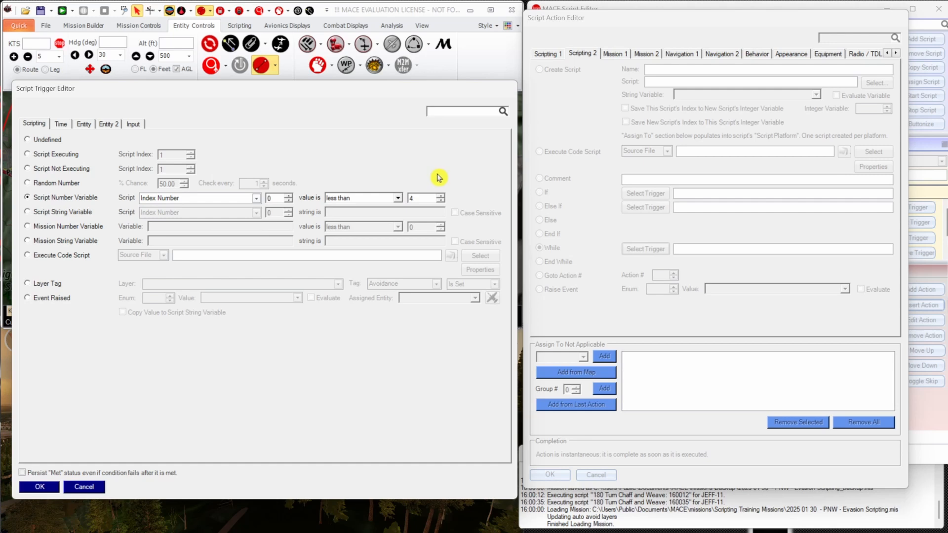
left_click(39, 486)
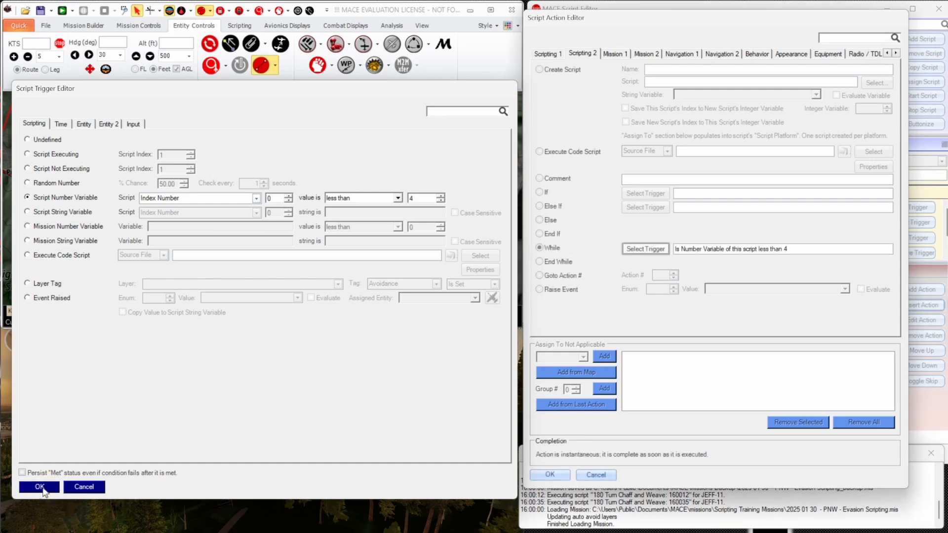
left_click_drag(813, 248, 632, 252)
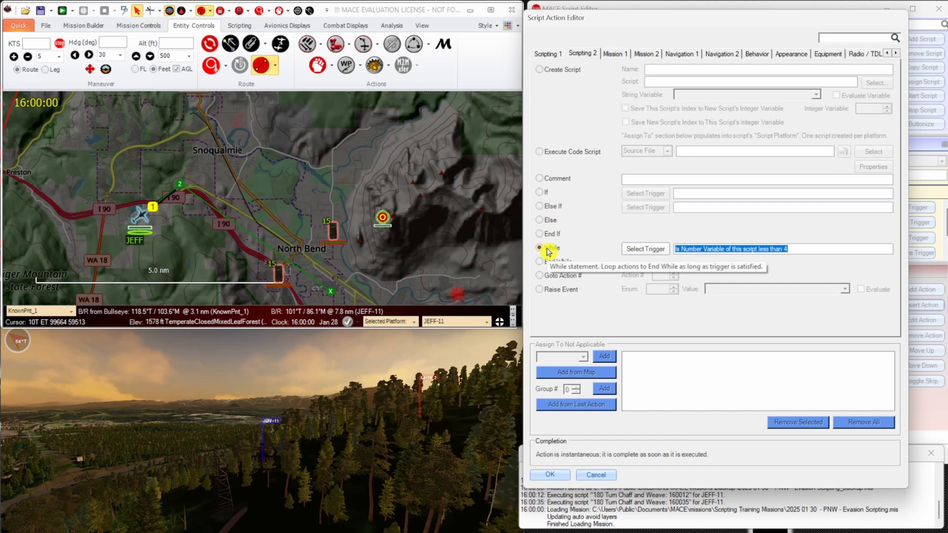
left_click(550, 475)
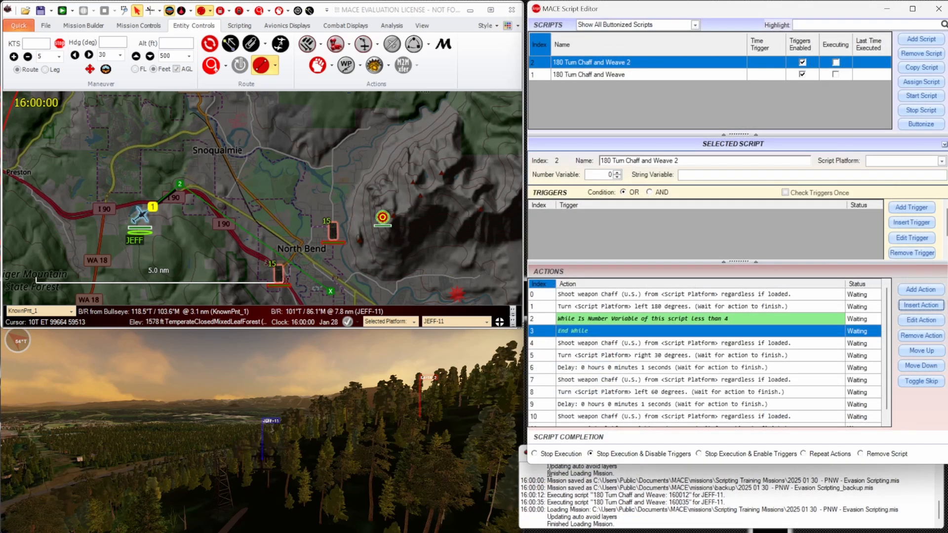
Move the first chaff shot, the right 30-degree turn and the 1-second delay after End While up into the While loop.
left_click(726, 344)
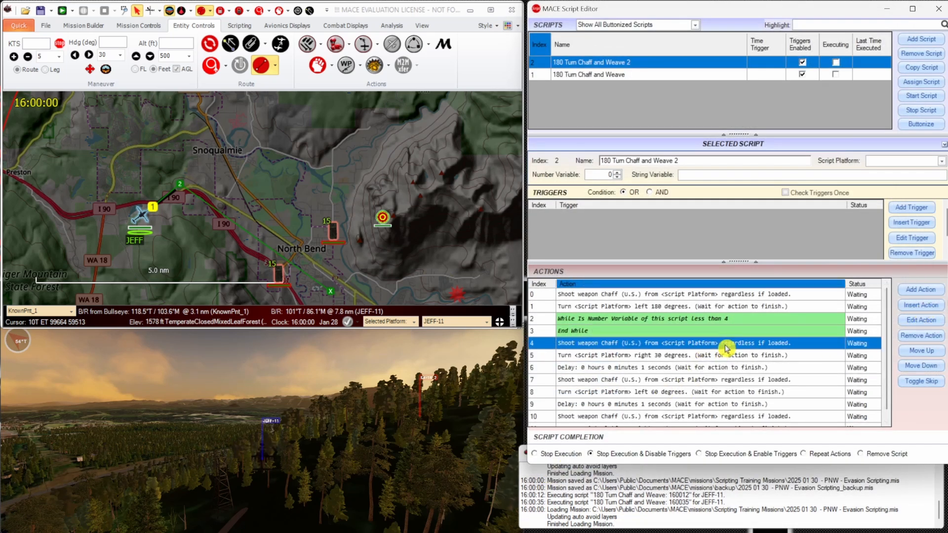
left_click(939, 353)
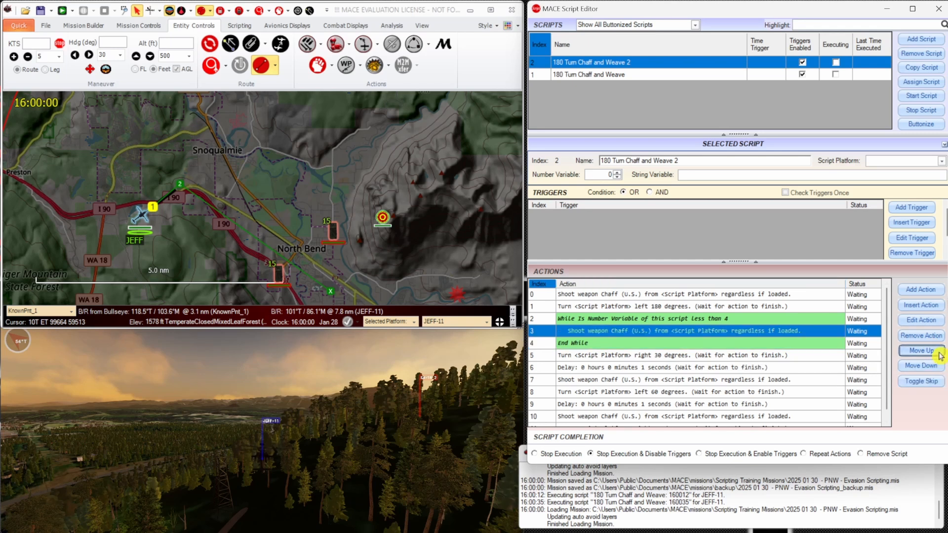
left_click(746, 356)
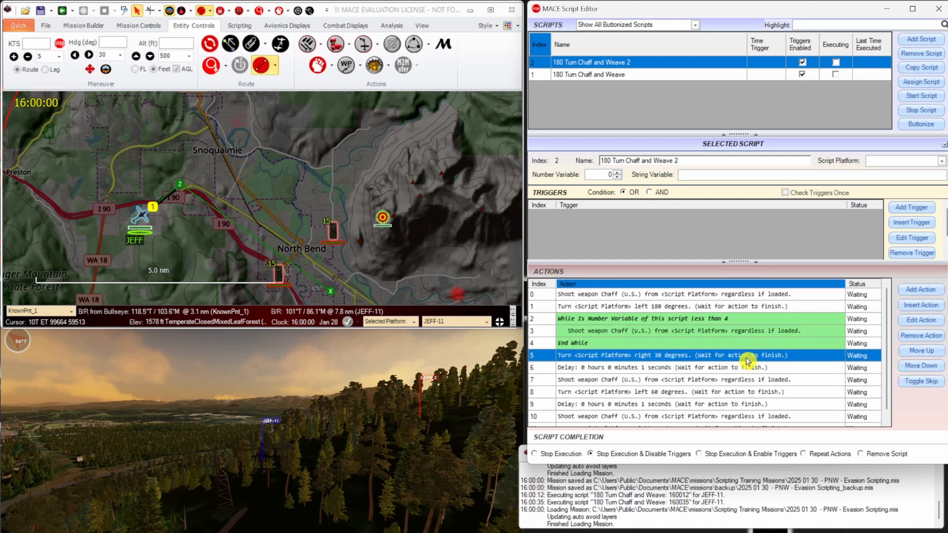
left_click(935, 354)
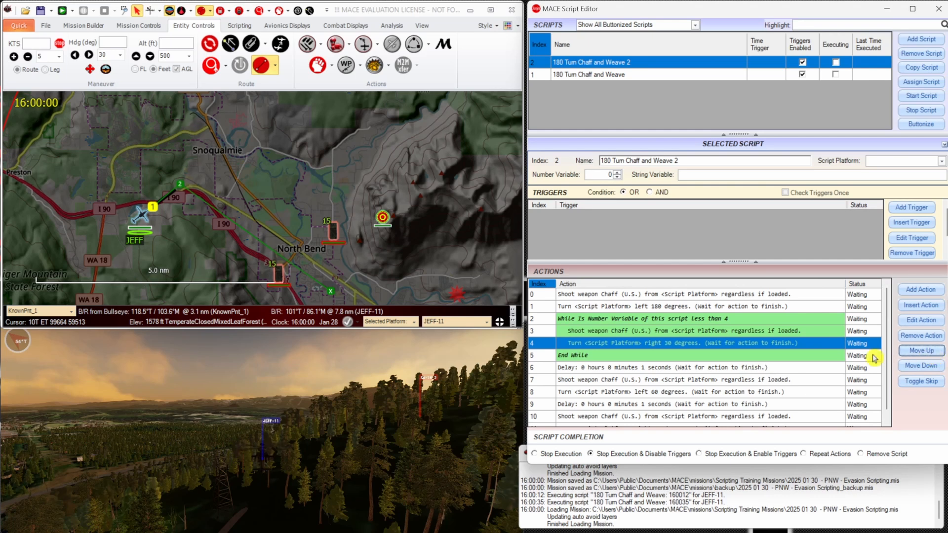
left_click(810, 368)
left_click(919, 354)
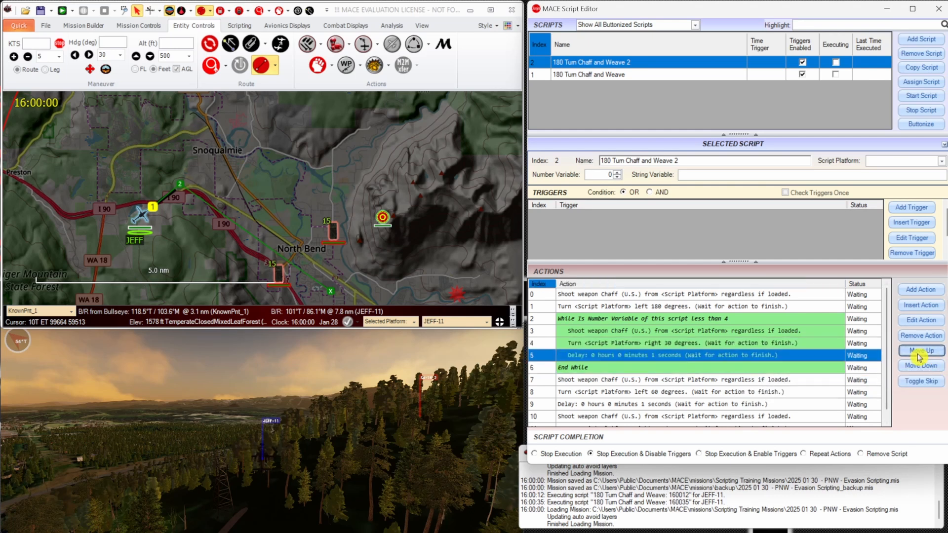
Move the second chaff shot, the left 60-degree turn and its 1-second delay up into the While loop.
left_click(810, 381)
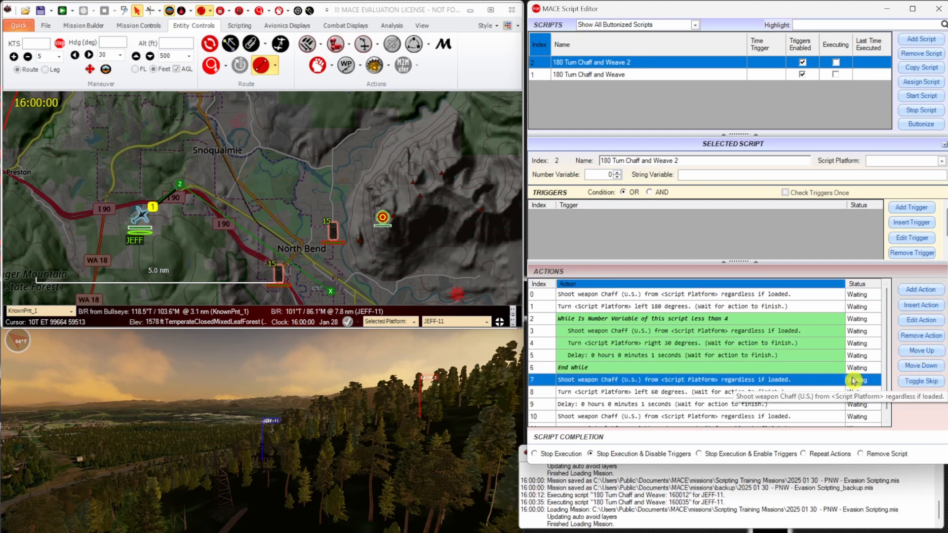
left_click(921, 351)
left_click(804, 393)
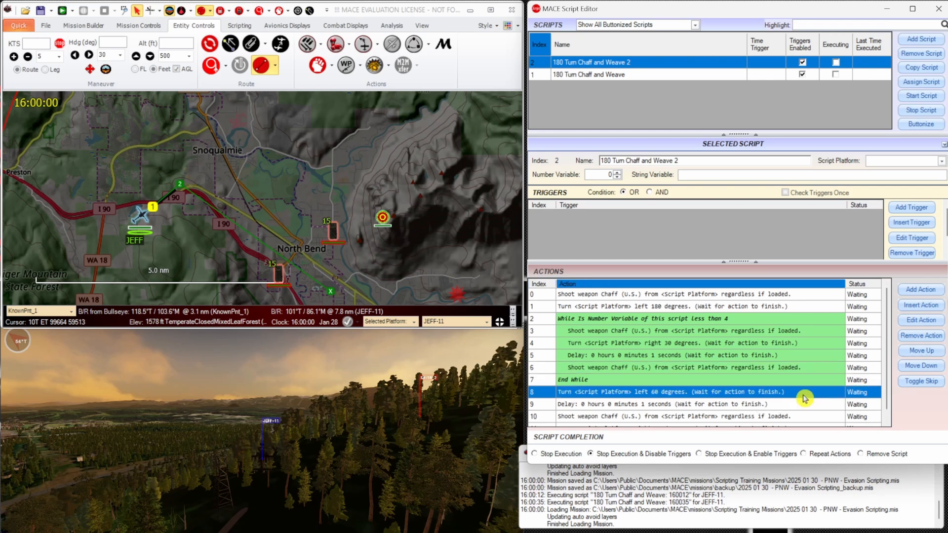
left_click(919, 353)
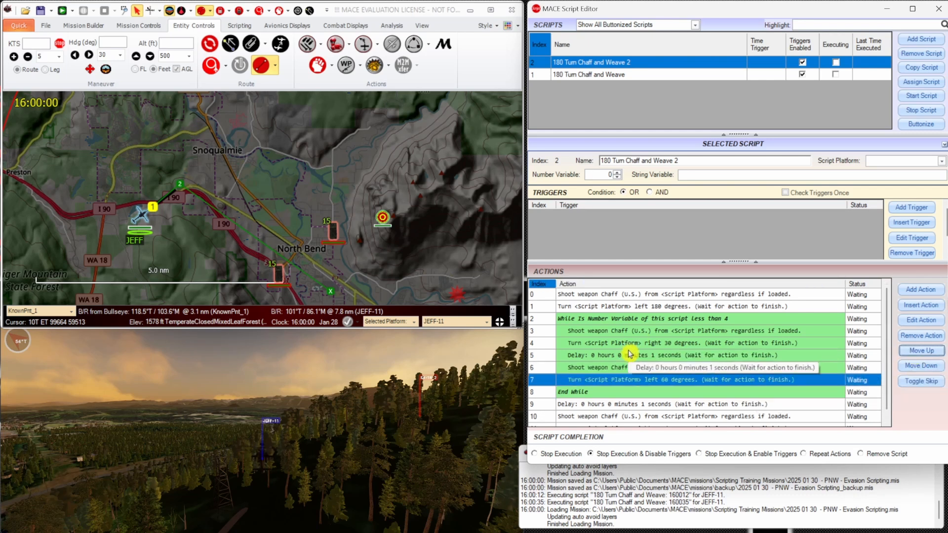
scroll(641, 353, "down", 1)
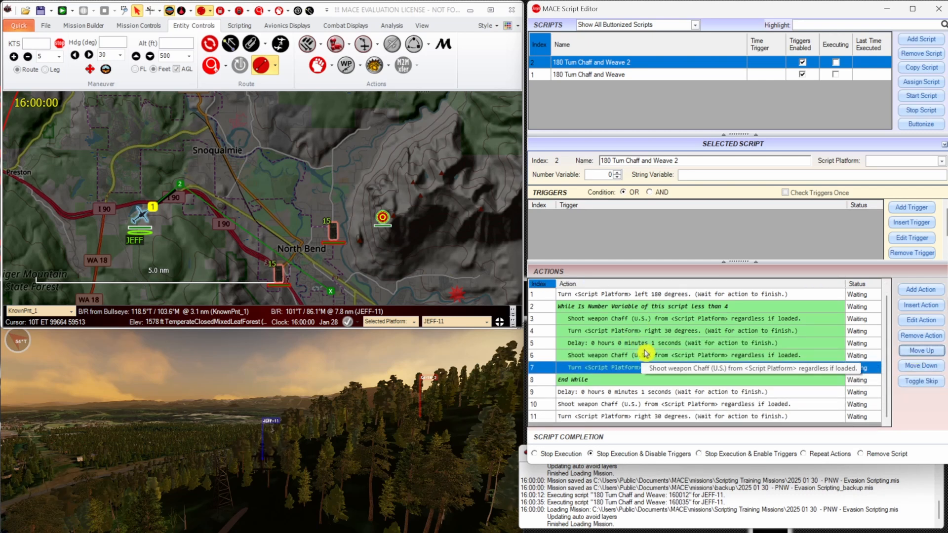
left_click(667, 395)
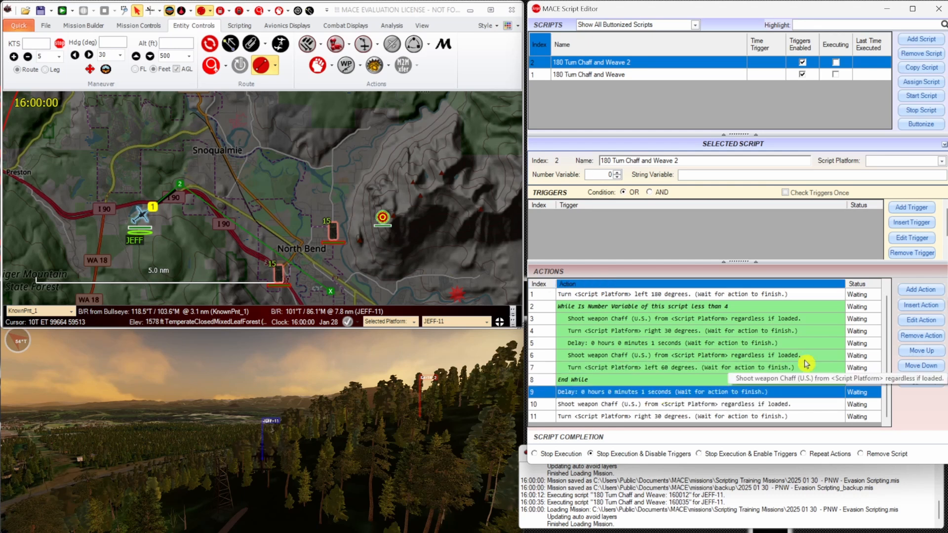
left_click(929, 353)
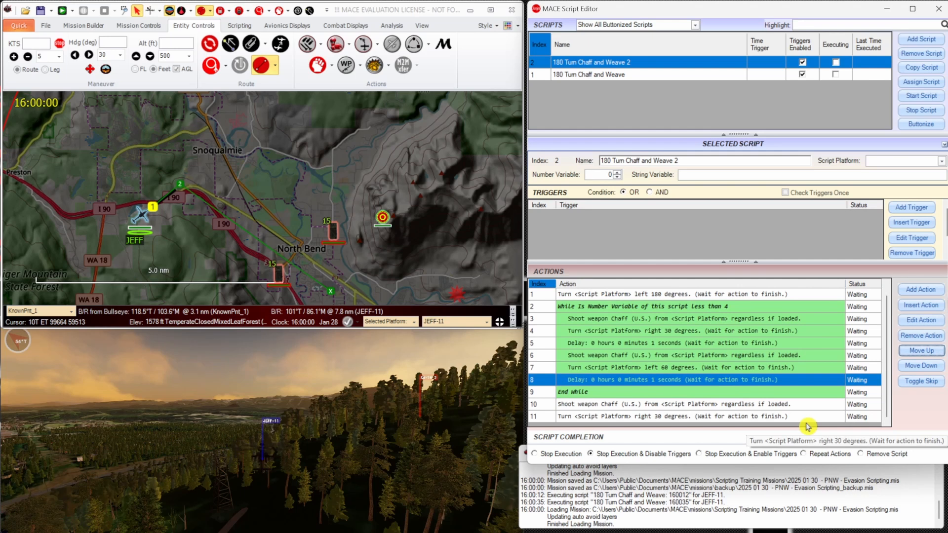
Insert an action just before End While that increments this script's number variable by 1.
left_click(745, 381)
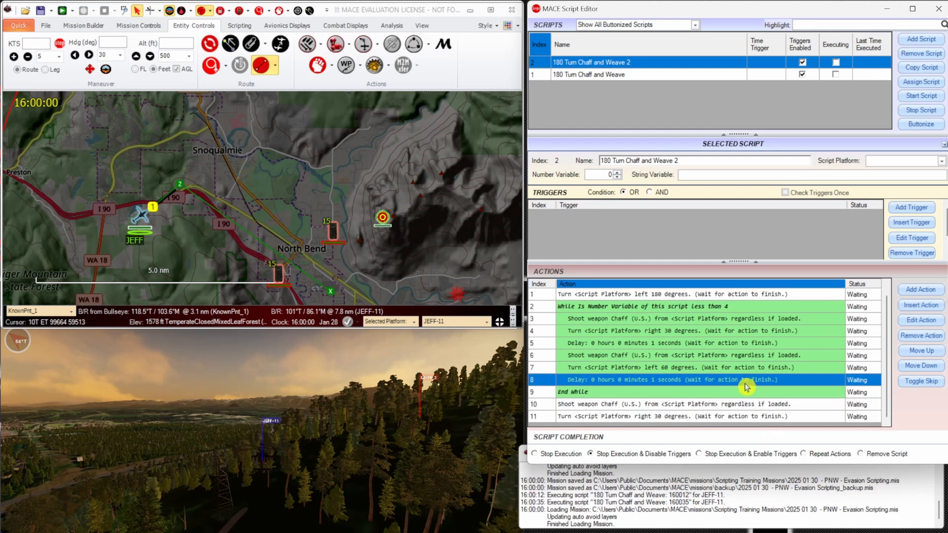
left_click(814, 393)
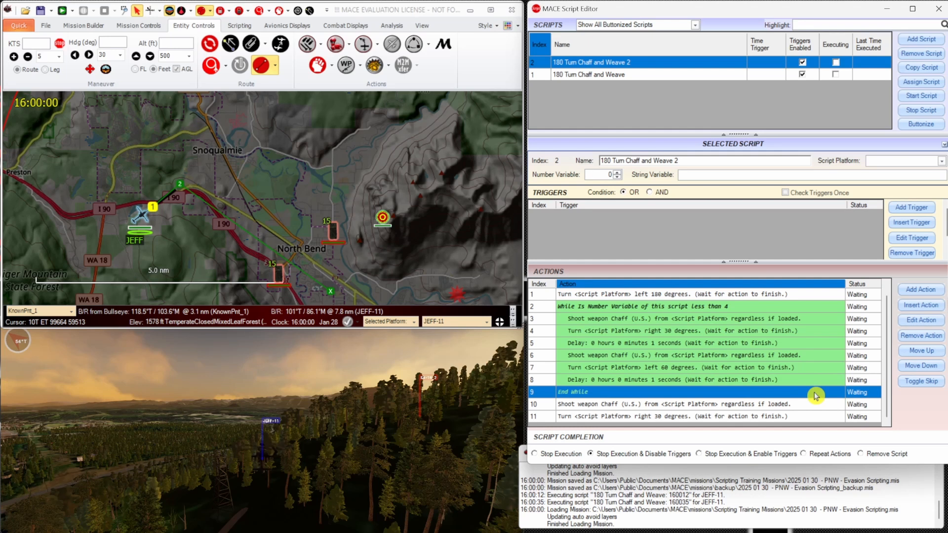
left_click(921, 307)
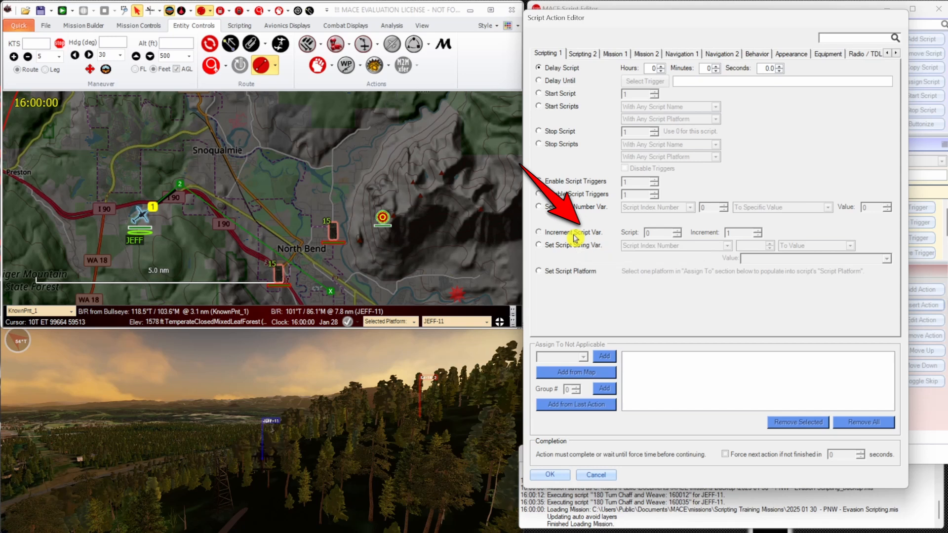
left_click(556, 234)
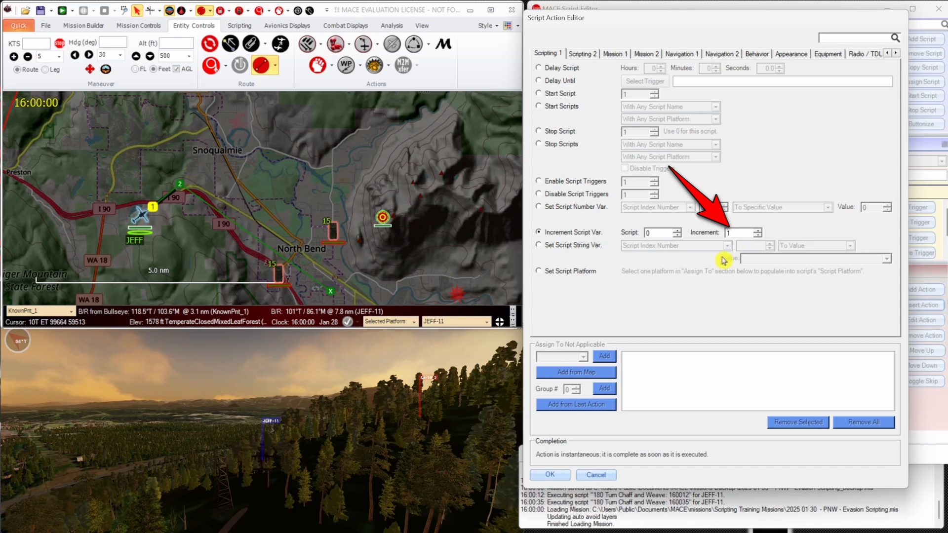
left_click(549, 475)
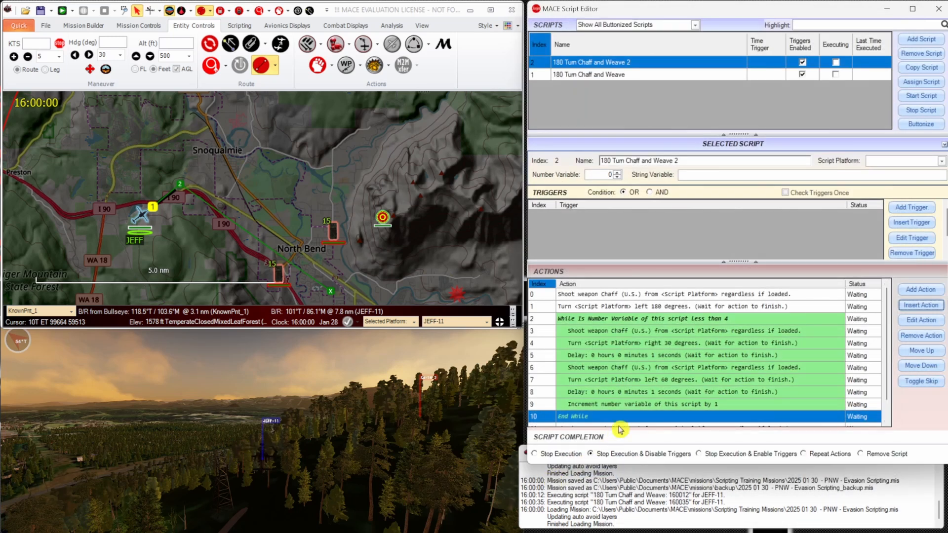
Insert an action just before the While statement that sets this script's number variable to 0.
left_click(685, 319)
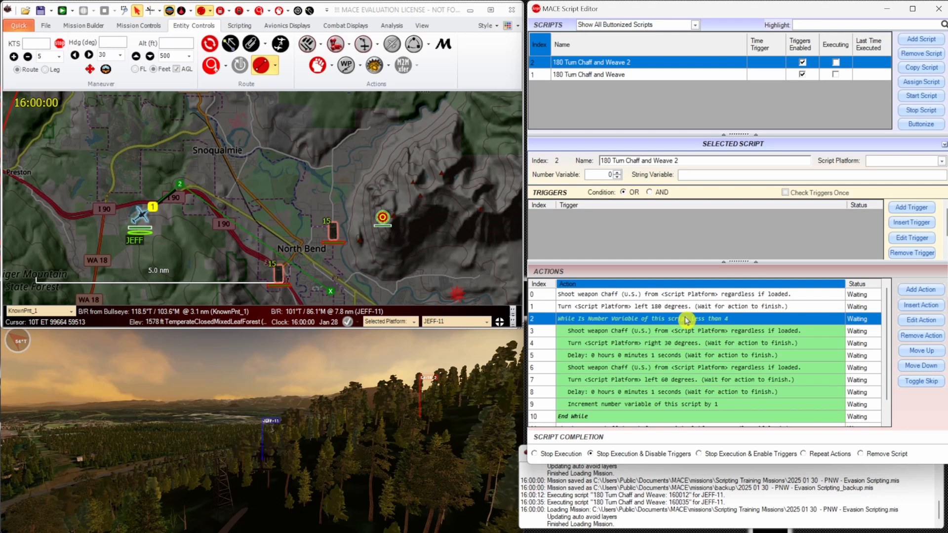
left_click(931, 307)
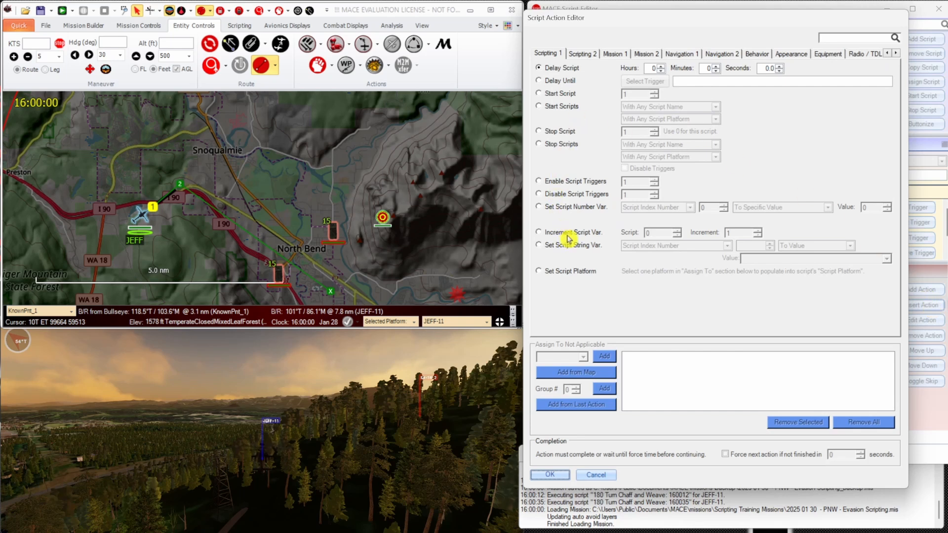
left_click(572, 211)
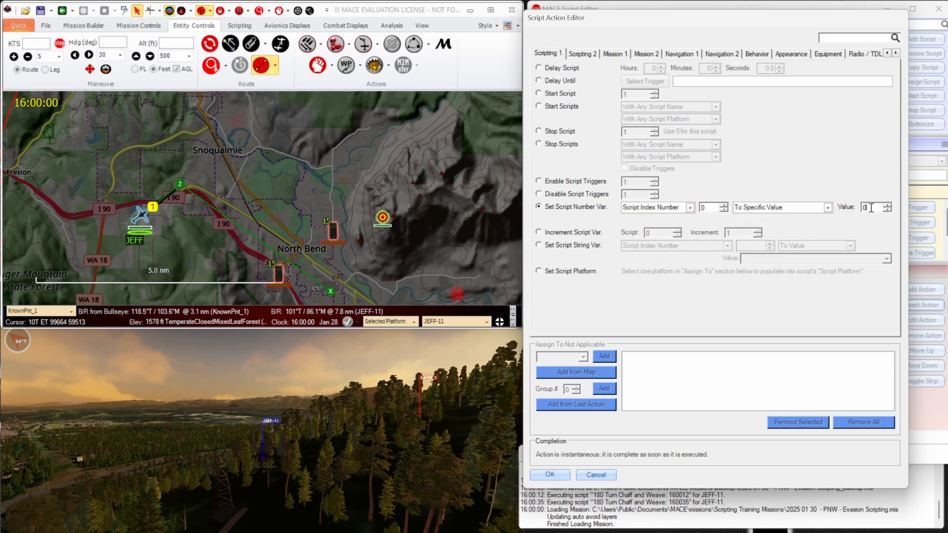
left_click(550, 474)
left_click(625, 320)
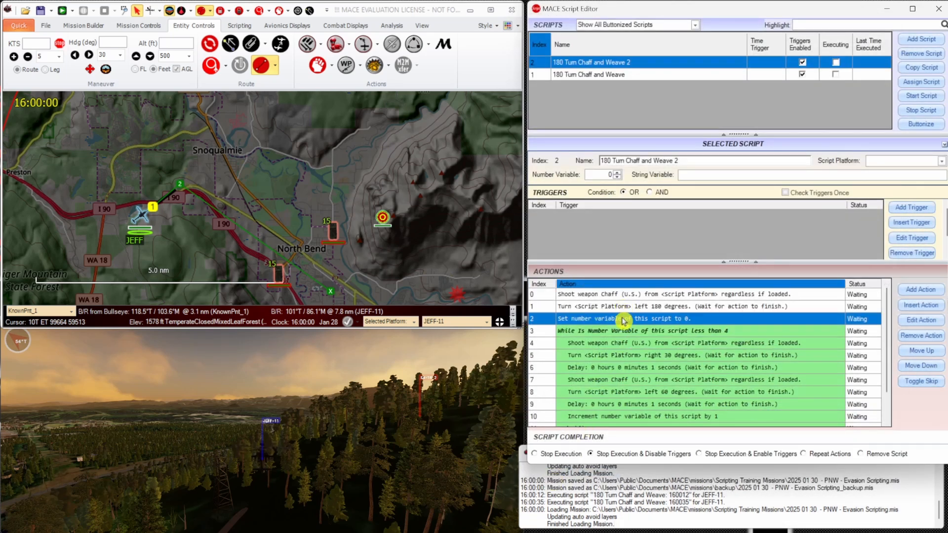
Create a new action after the final 3-second delay to proceed to the nearest waypoint not reached, with Enter Intent enabled.
left_click(628, 331)
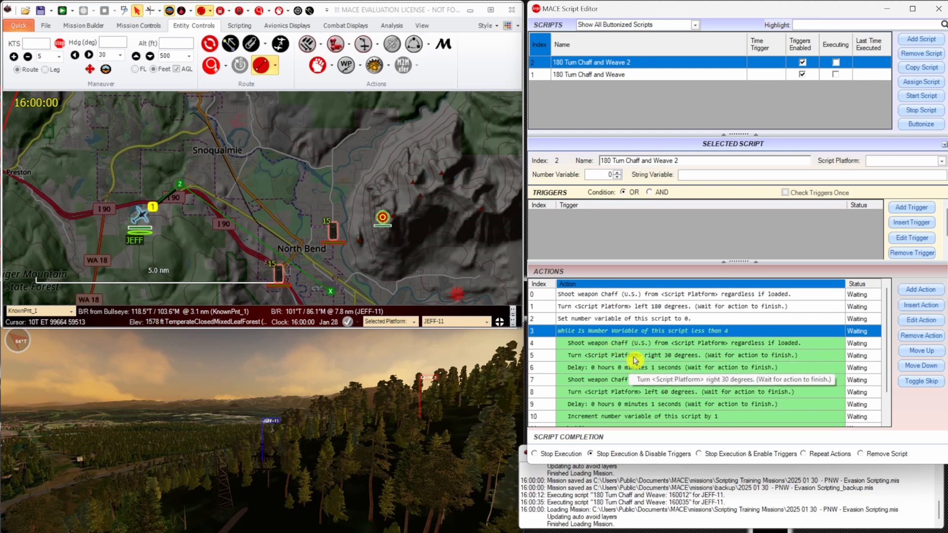
scroll(624, 347, "down", 1)
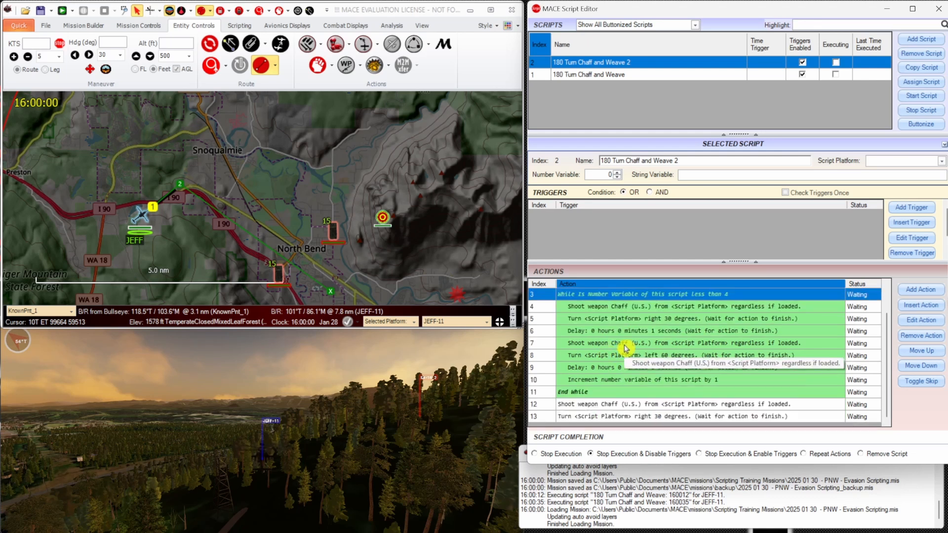
left_click(604, 403)
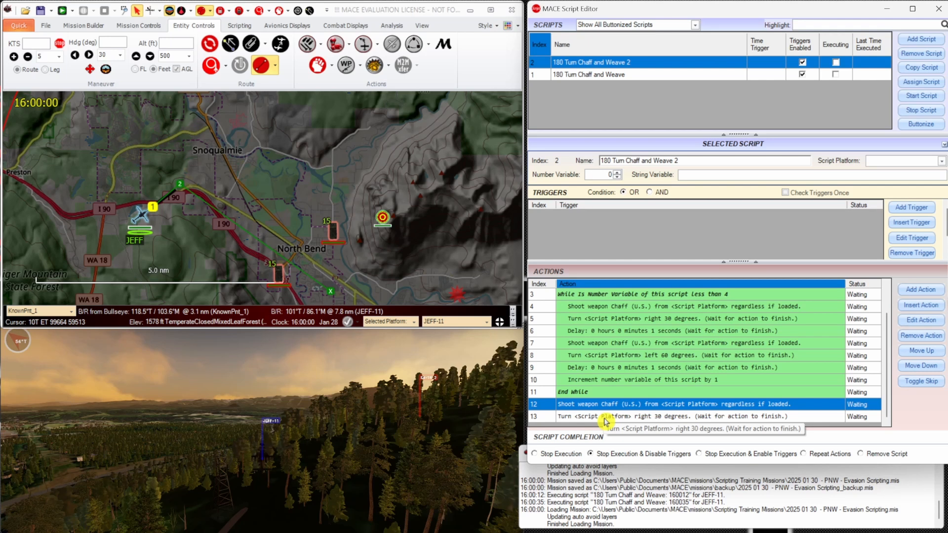
left_click(605, 417)
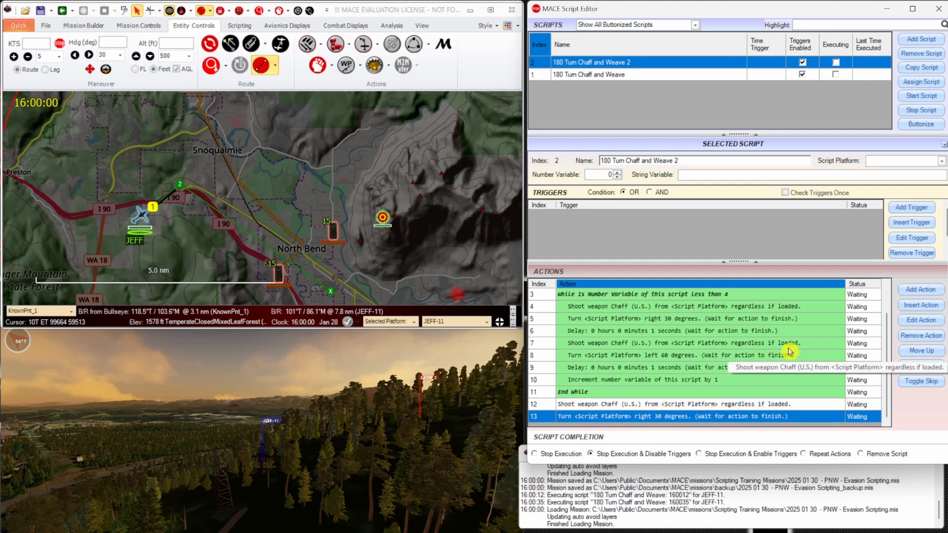
left_click(918, 289)
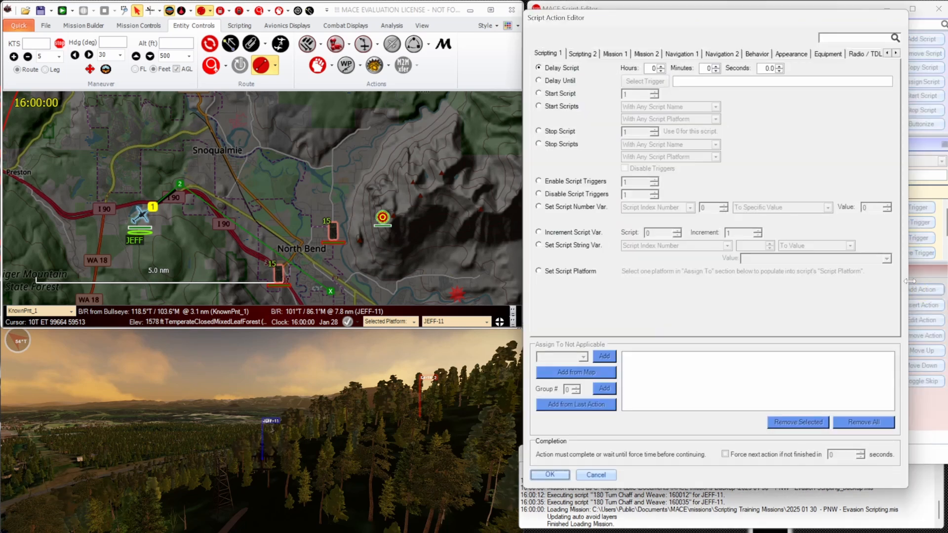
left_click(695, 56)
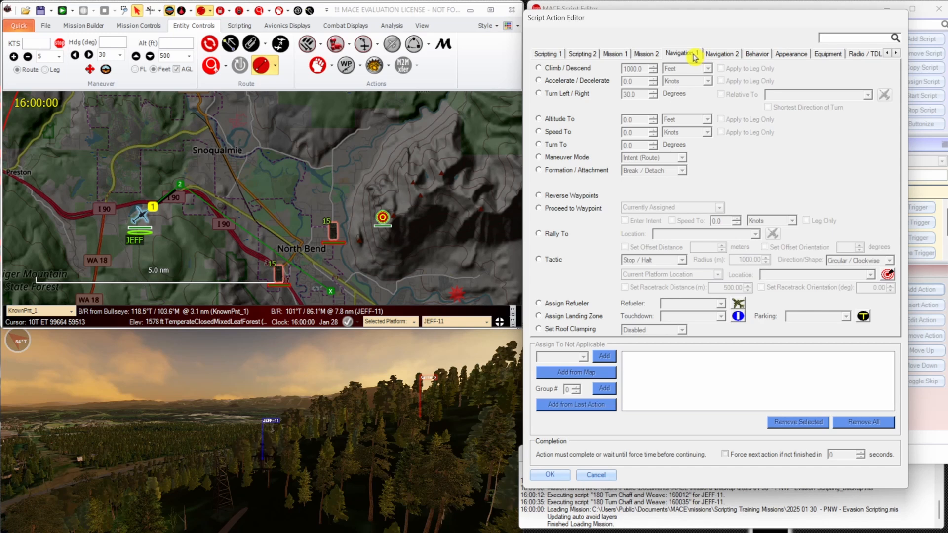
left_click(595, 208)
left_click(661, 207)
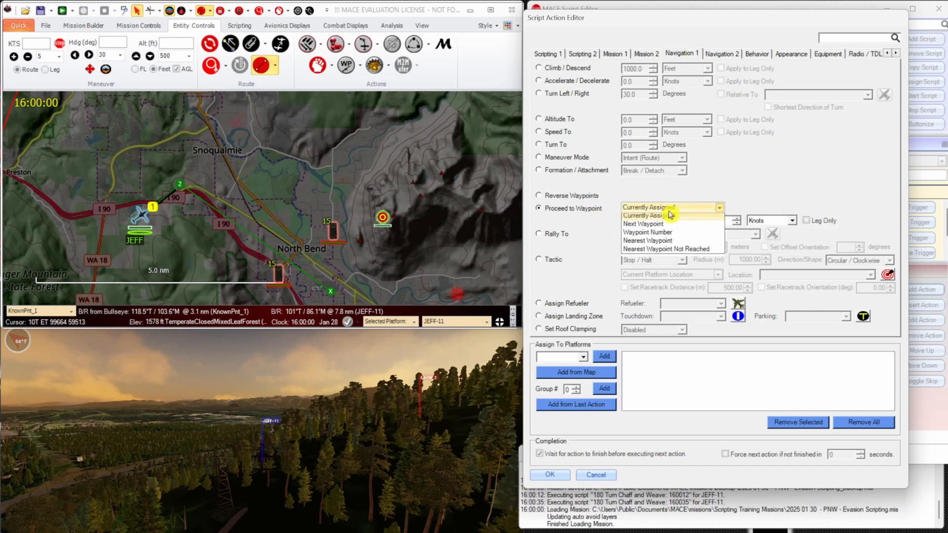
left_click(707, 251)
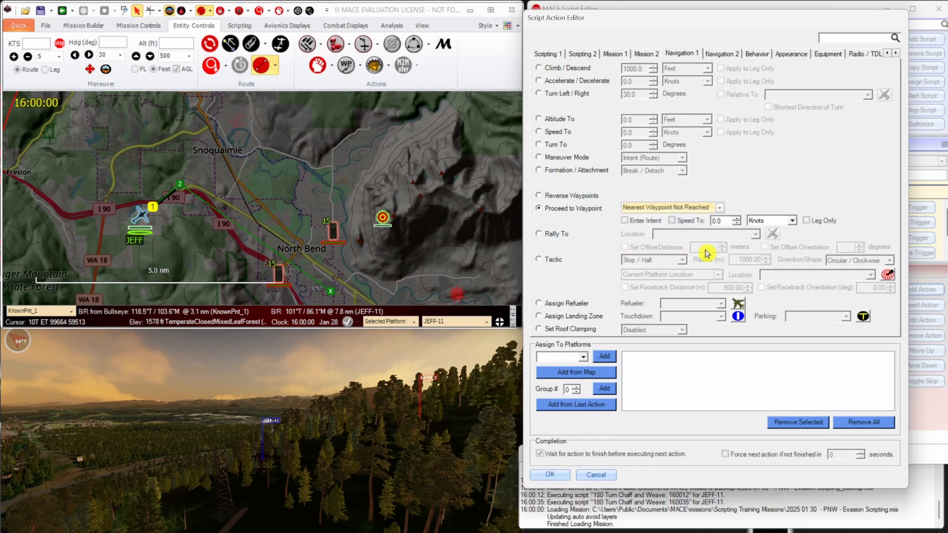
left_click(651, 221)
left_click(676, 207)
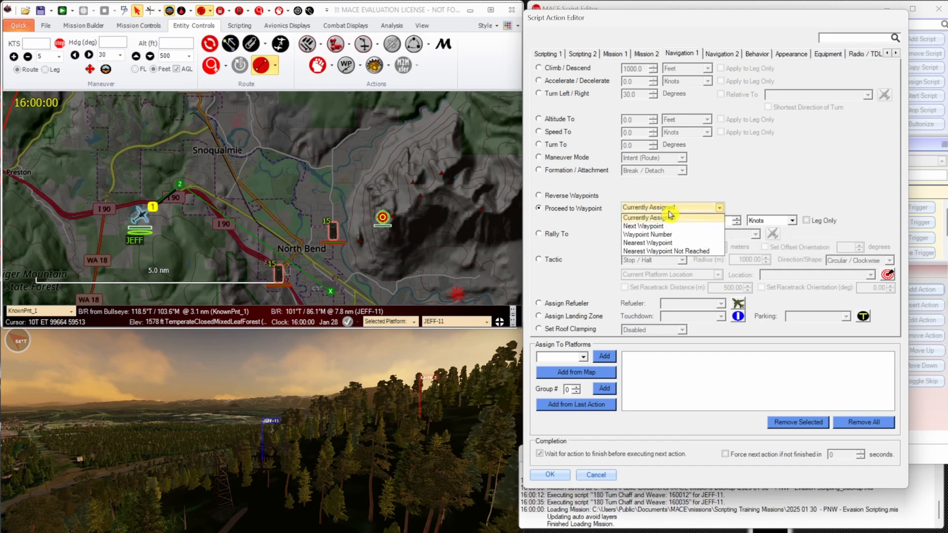
left_click(705, 251)
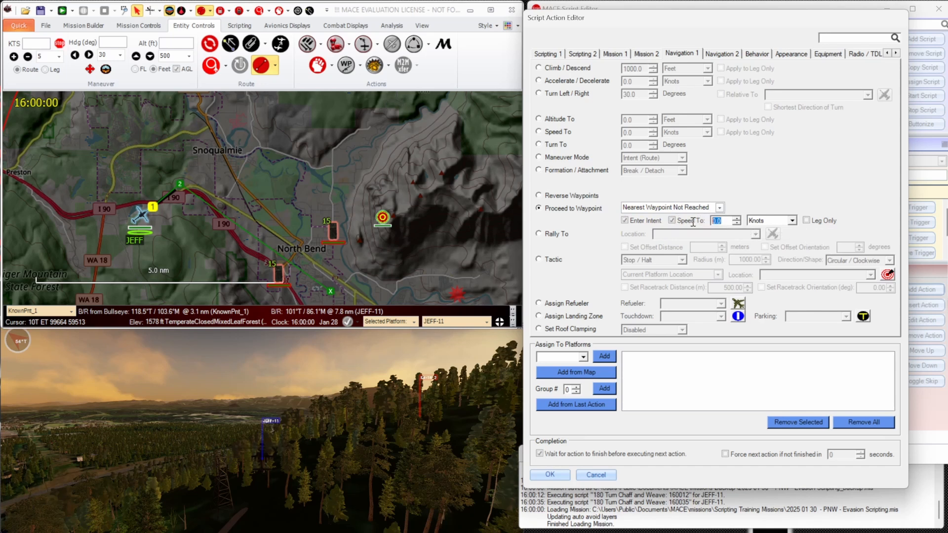
Set the proceed action's speed to 100 knots, assign it to <Script Platform>, and confirm the action.
type("100")
left_click(580, 352)
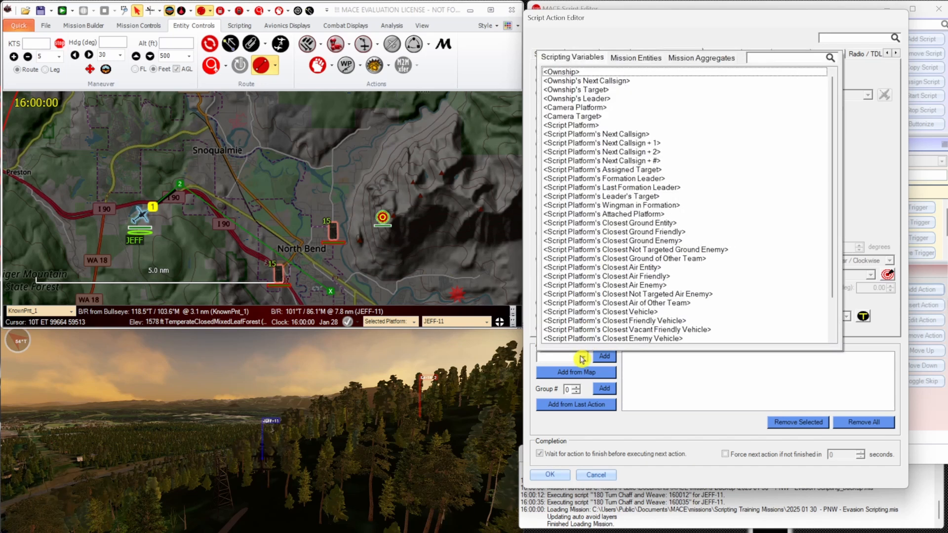
left_click(597, 129)
left_click(606, 355)
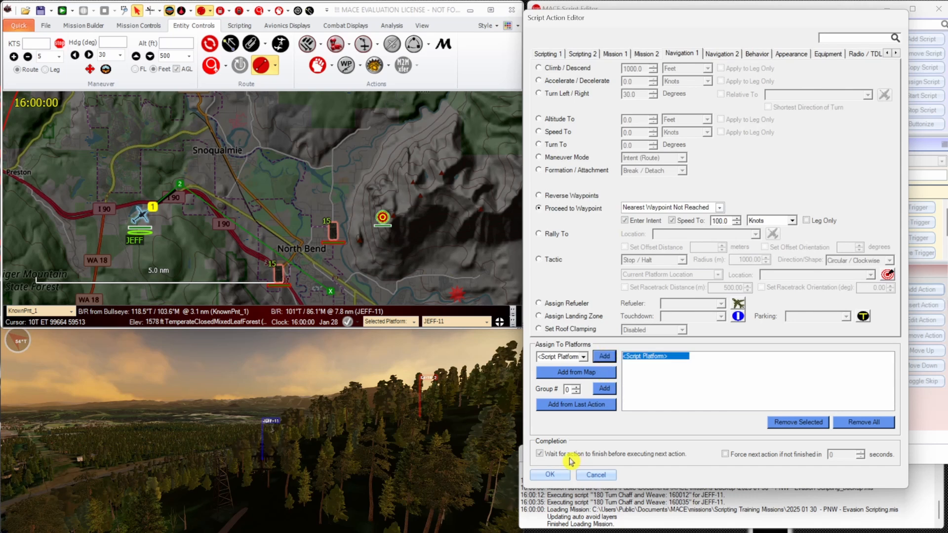
left_click(549, 474)
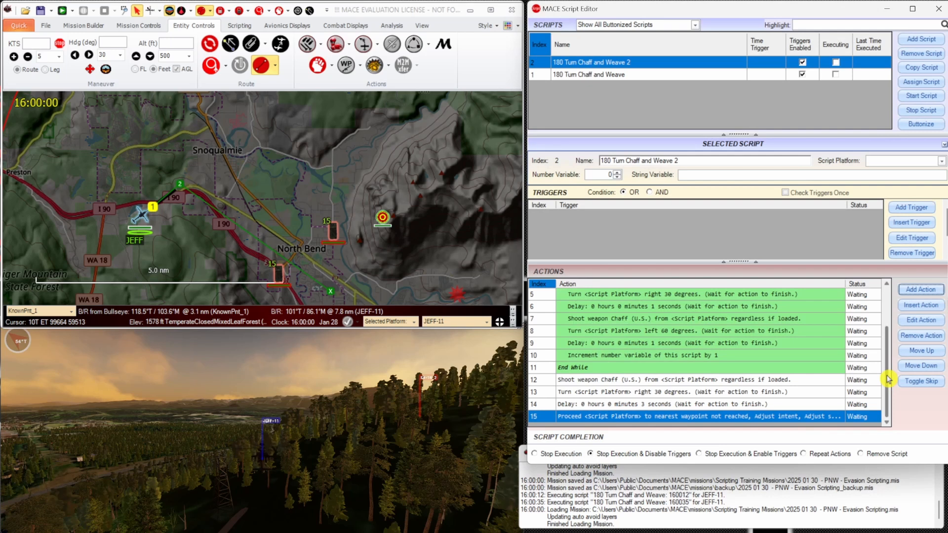
Review the script's whole action sequence, from the first chaff shot through the While loop to the proceed-to-waypoint action.
scroll(886, 378, "up", 2)
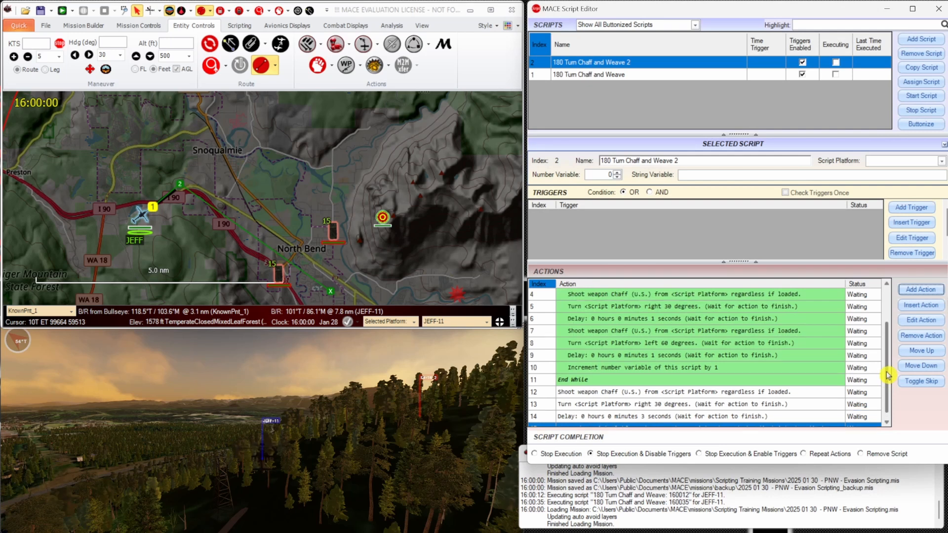
left_click_drag(734, 262, 734, 238)
left_click(730, 271)
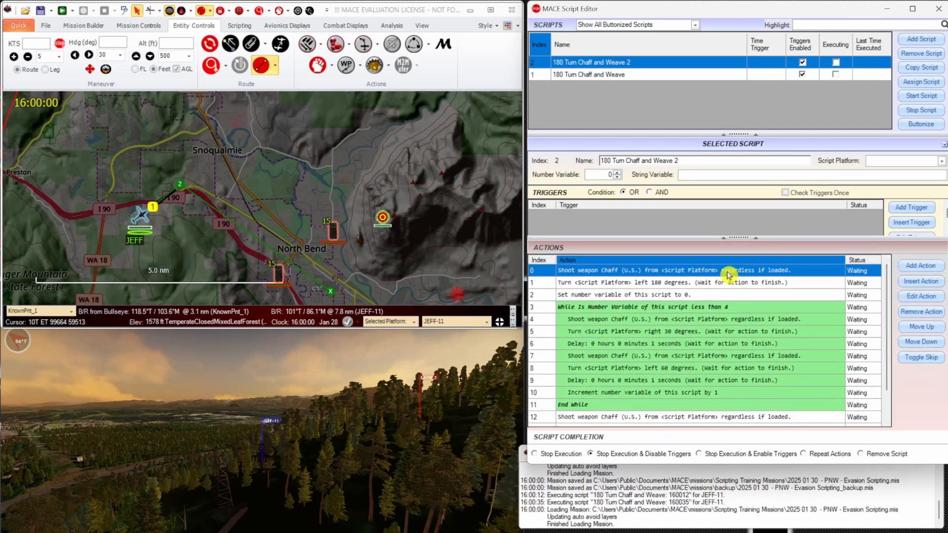
left_click(701, 283)
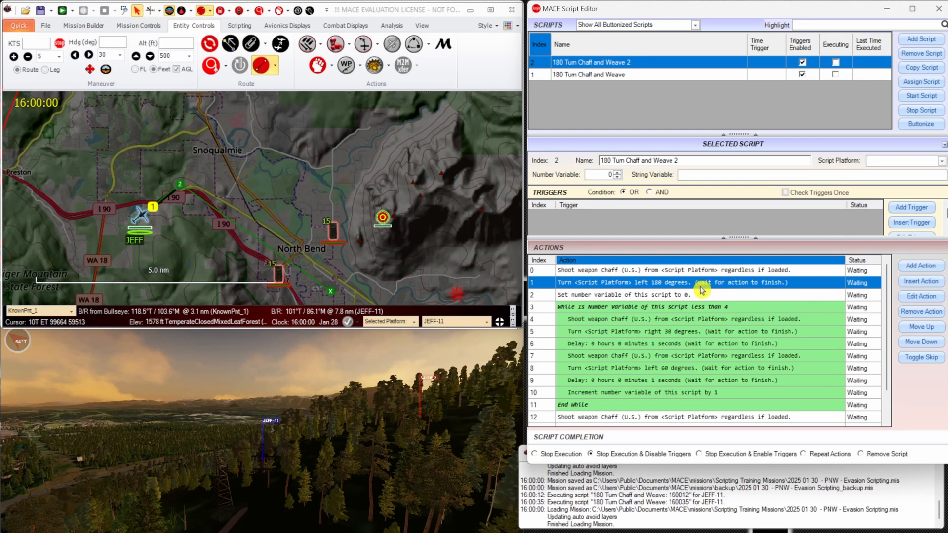
left_click(706, 307)
left_click(696, 319)
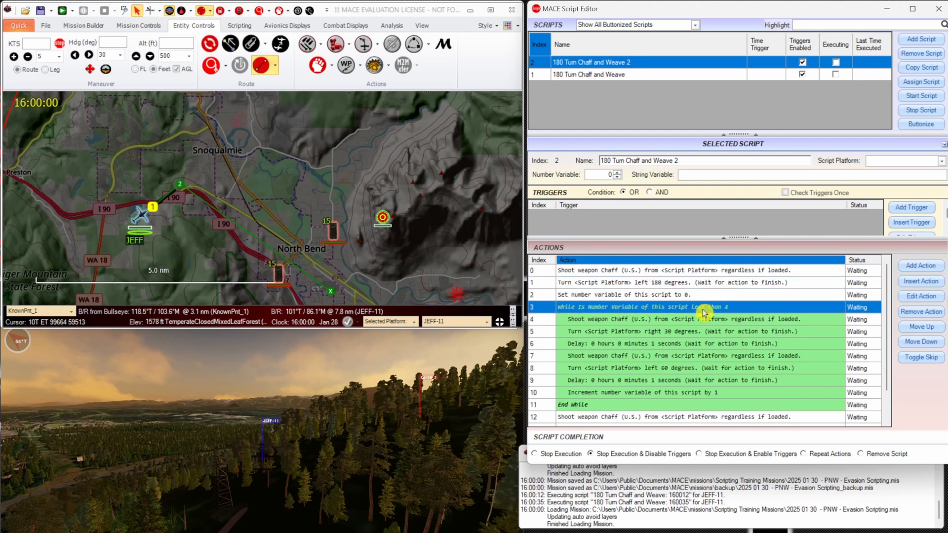
left_click(688, 332)
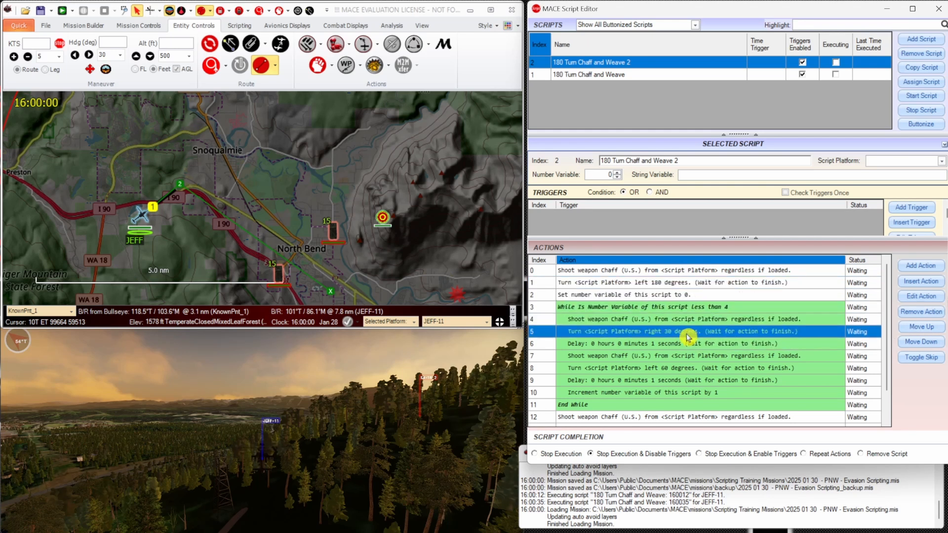
left_click(684, 344)
left_click(675, 356)
left_click(681, 368)
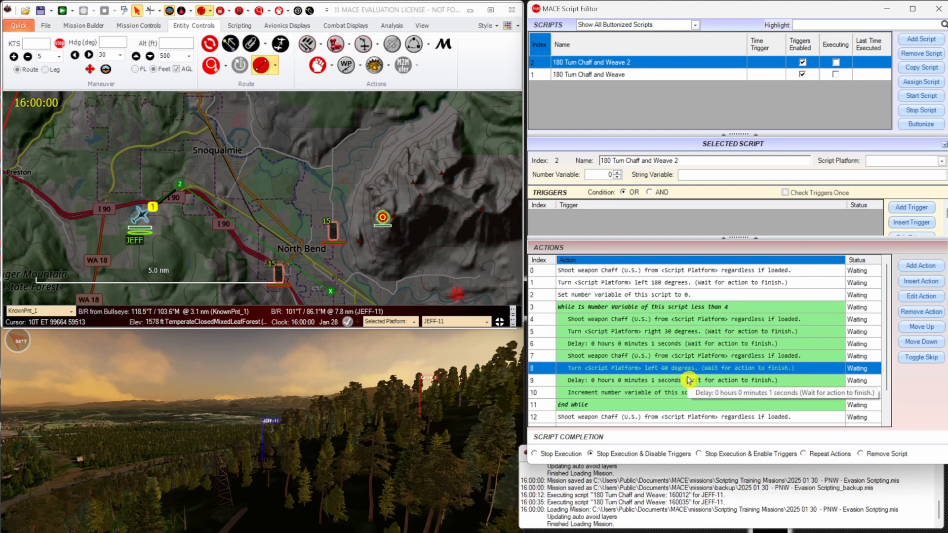
left_click(686, 380)
left_click(689, 394)
left_click(691, 320)
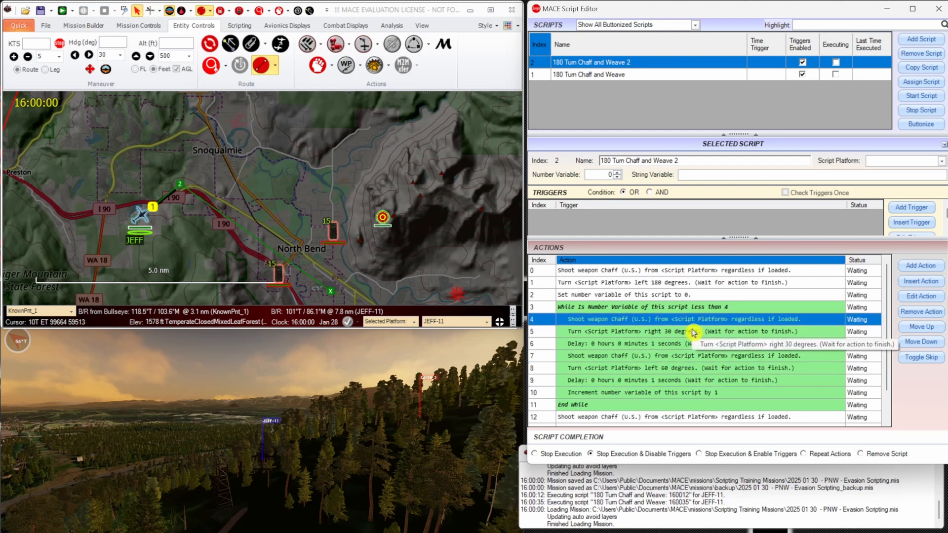
left_click(690, 331)
left_click(690, 344)
key("Down")
key("Down")
key("Down")
key("Down")
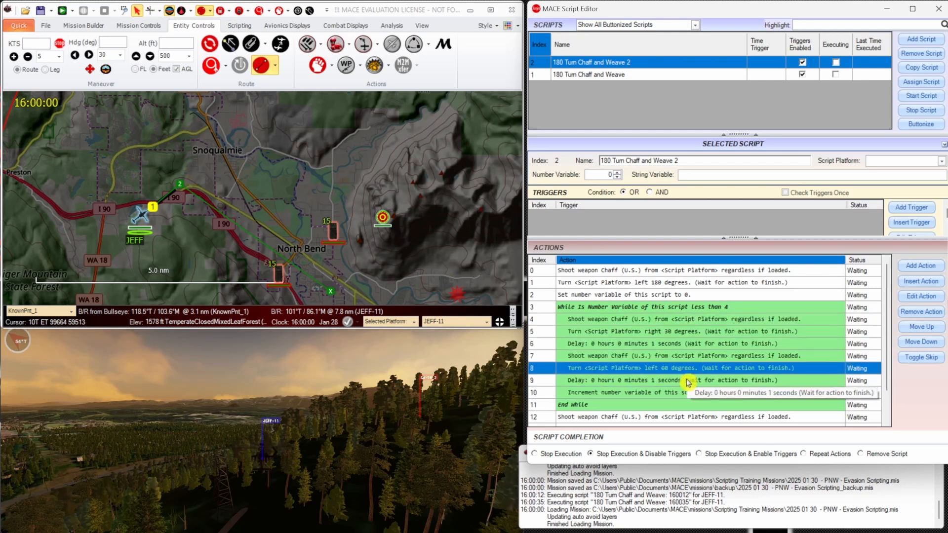
scroll(688, 362, "down", 1)
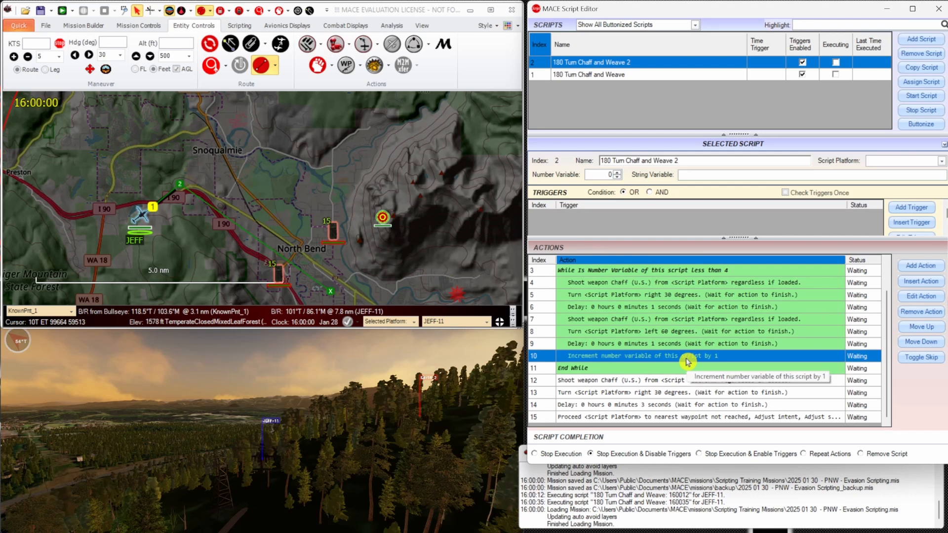
left_click(667, 381)
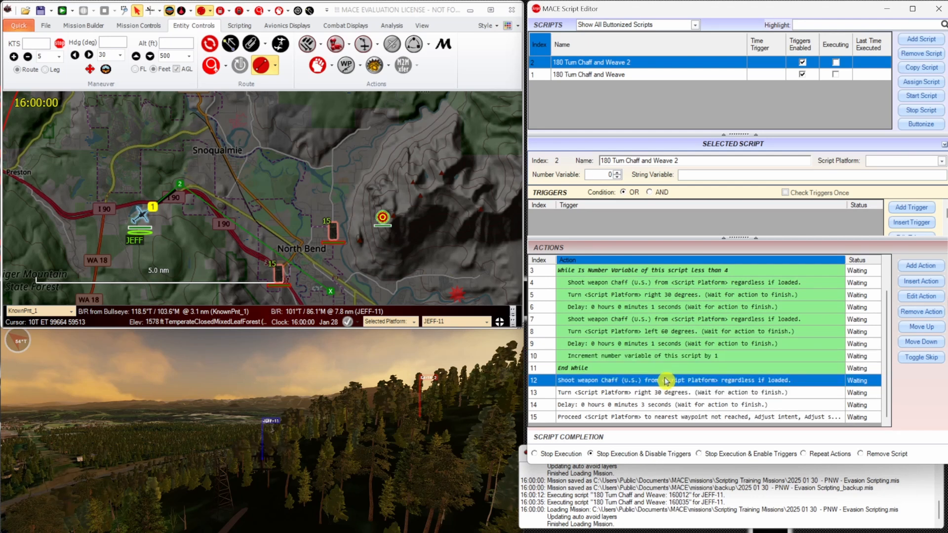
left_click(738, 392)
left_click(748, 406)
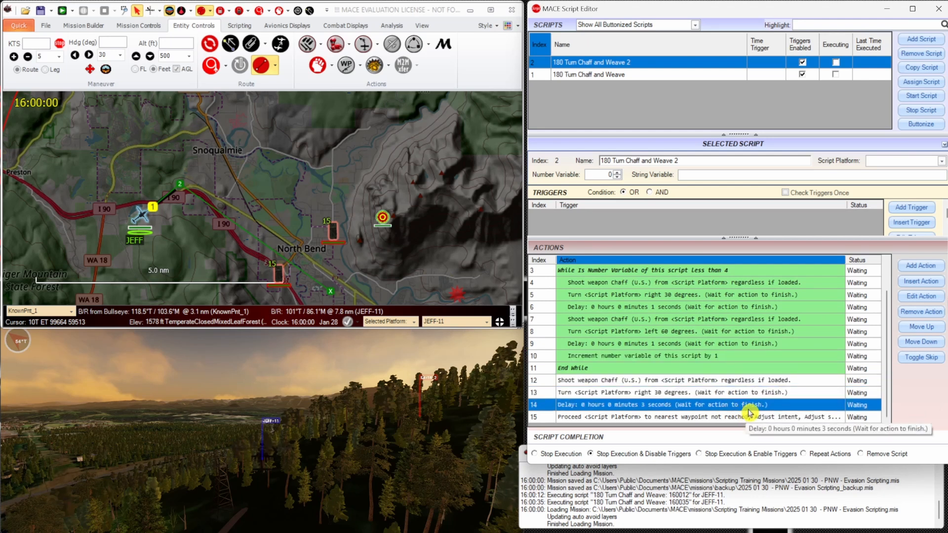
left_click(754, 418)
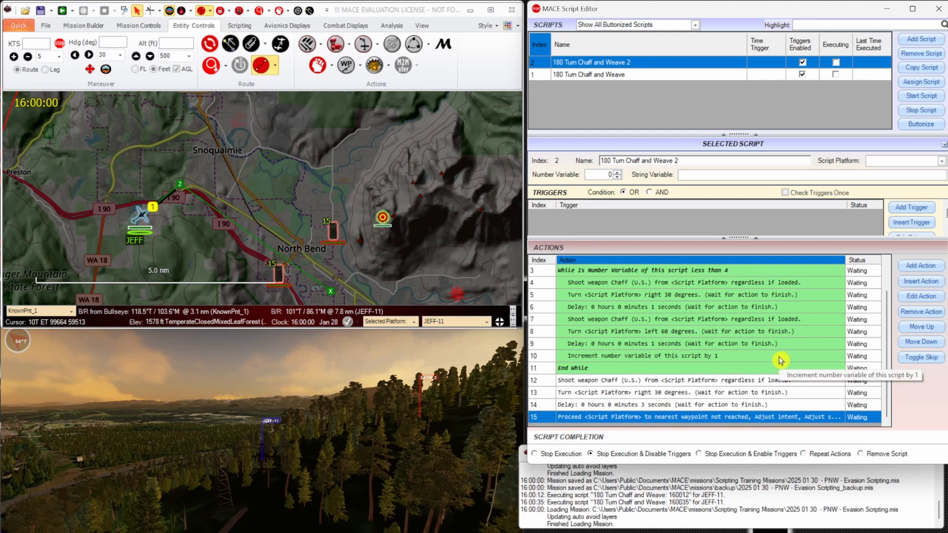
Buttonize 180 Turn Chaff and Weave 2, setting its save path to 180_Turn_Chaff_and_Weave_2.xml in the SAM folder.
left_click(921, 124)
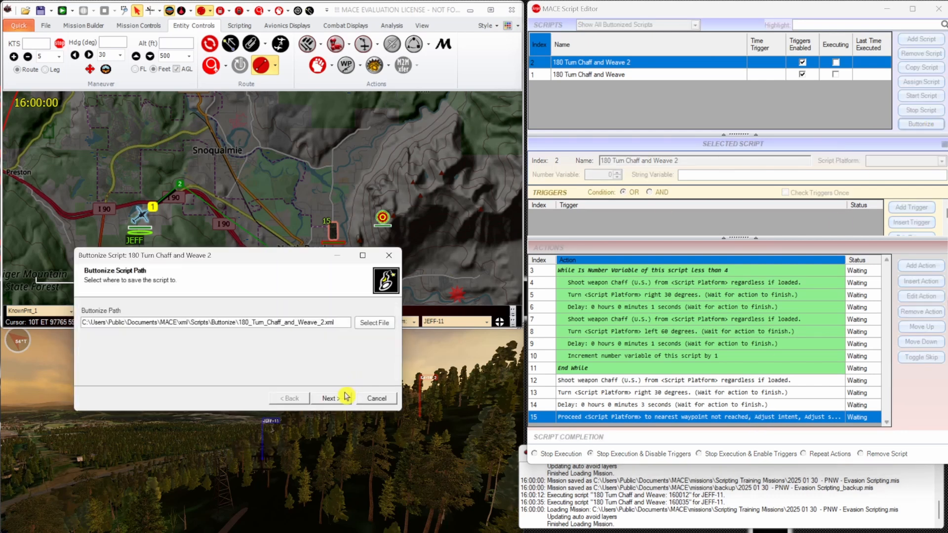
left_click(371, 322)
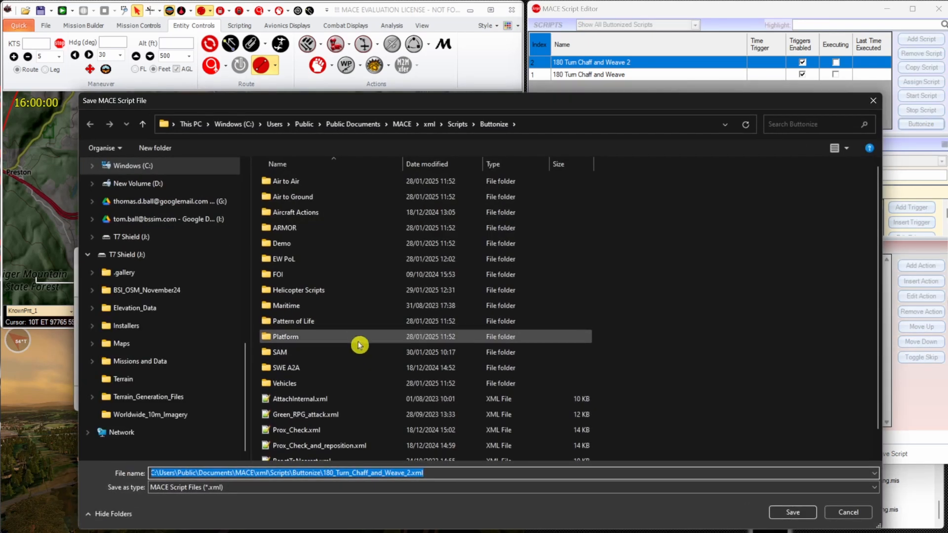
left_click(364, 351)
double_click(453, 354)
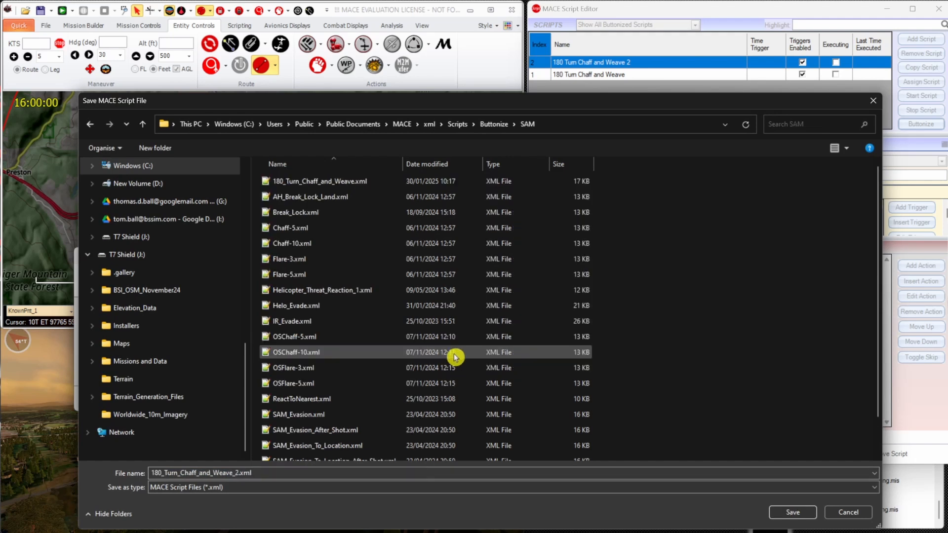
left_click(790, 511)
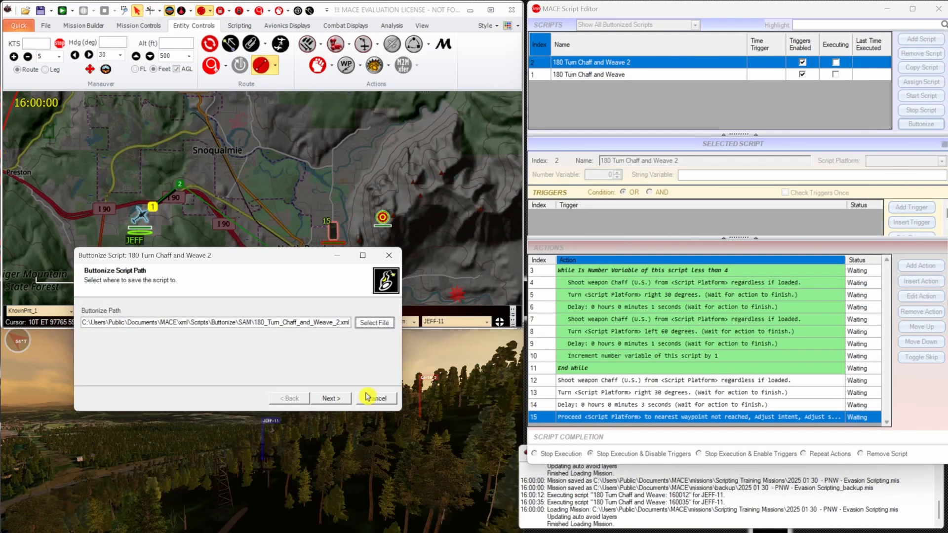
left_click(344, 398)
Choose resume_right_32.png as the button icon for the script.
left_click(369, 326)
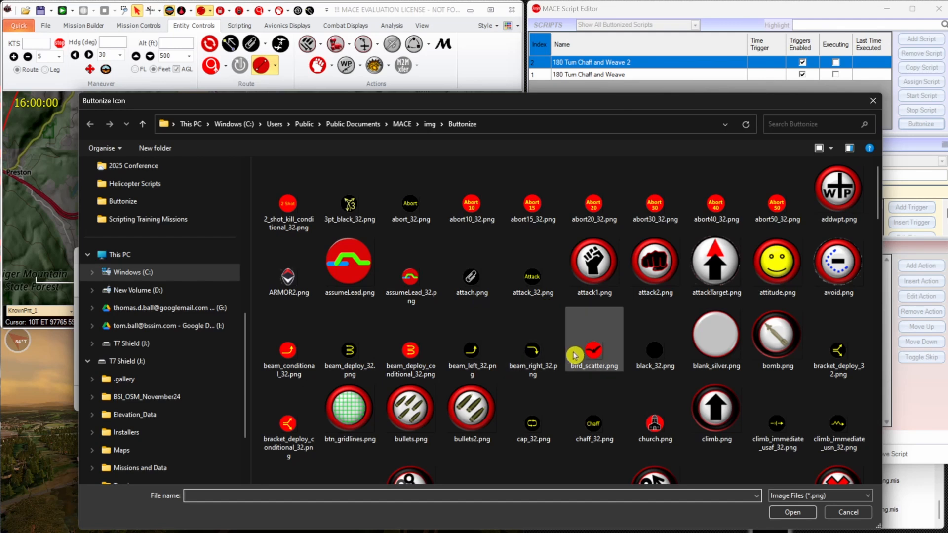
scroll(770, 345, "down", 10)
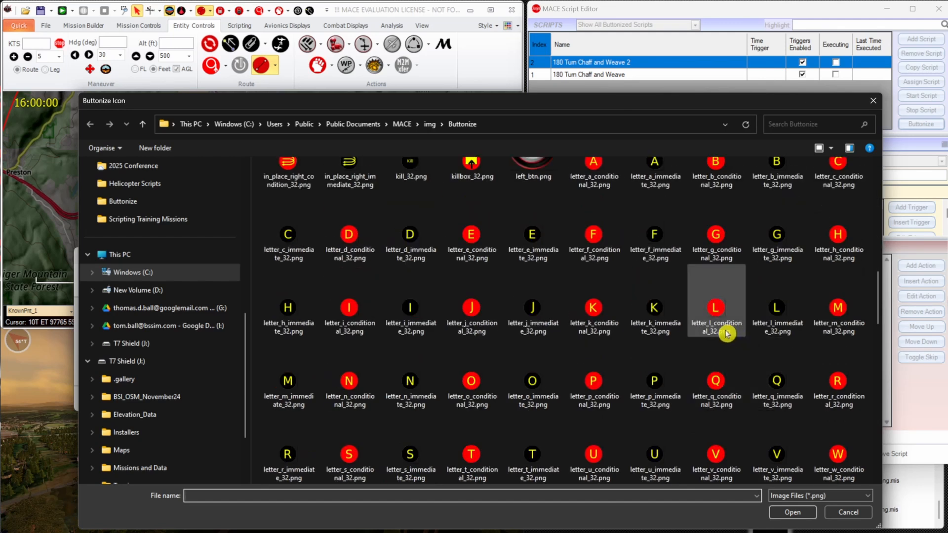
scroll(711, 328, "down", 3)
scroll(693, 325, "down", 3)
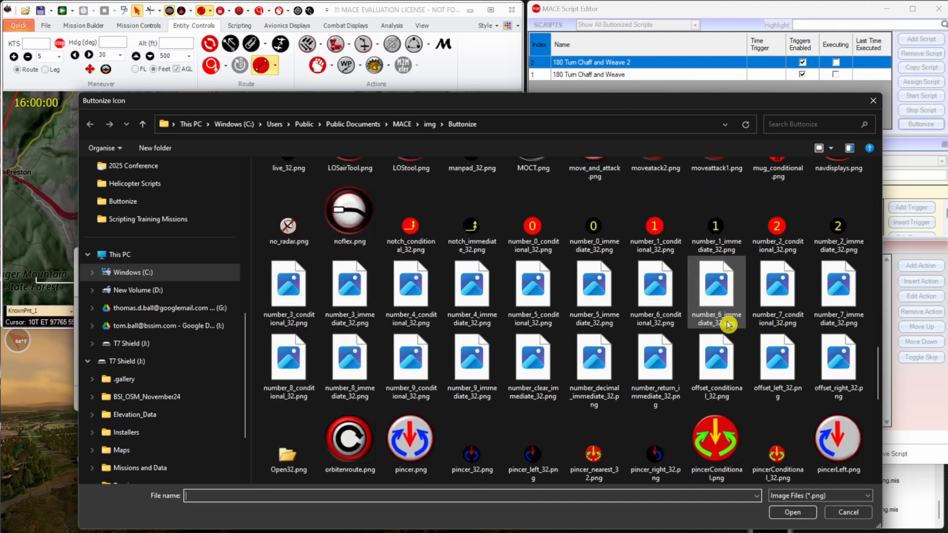
scroll(715, 323, "down", 3)
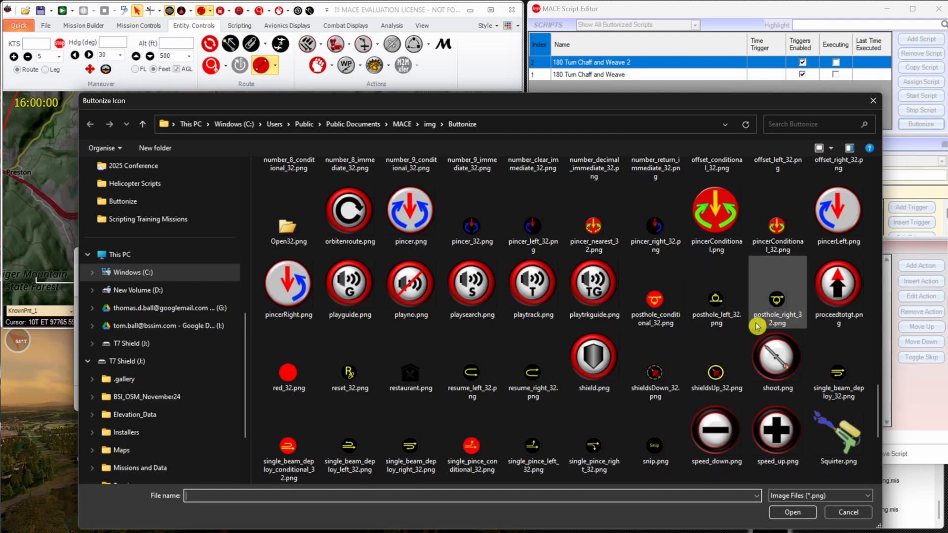
left_click(543, 371)
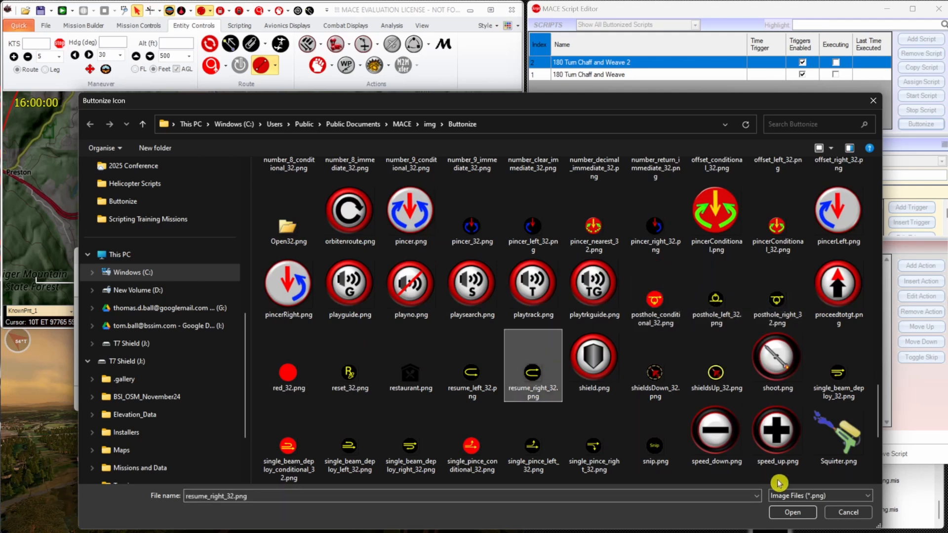
left_click(792, 513)
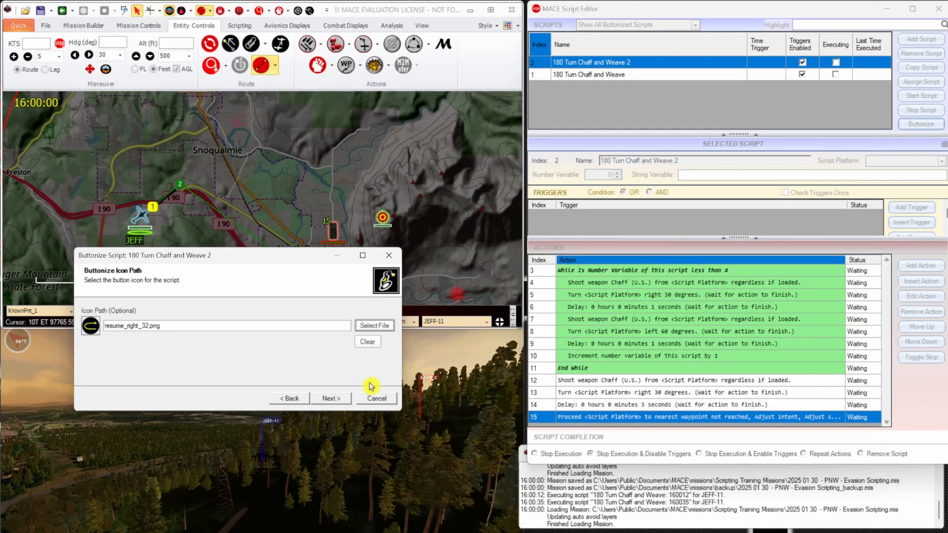
Accept the chosen button icon and finish buttonizing 180 Turn Chaff and Weave 2 with no additional options enabled.
left_click(339, 397)
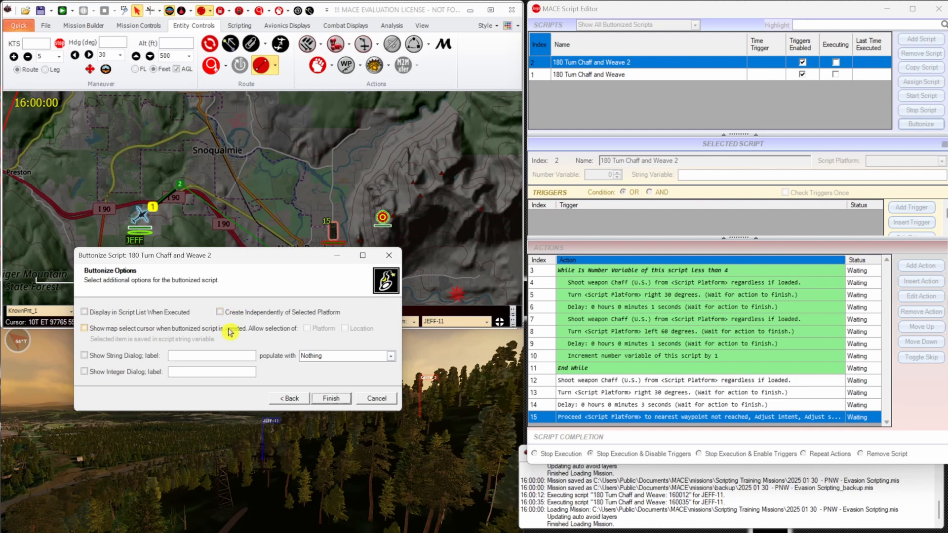
left_click(329, 399)
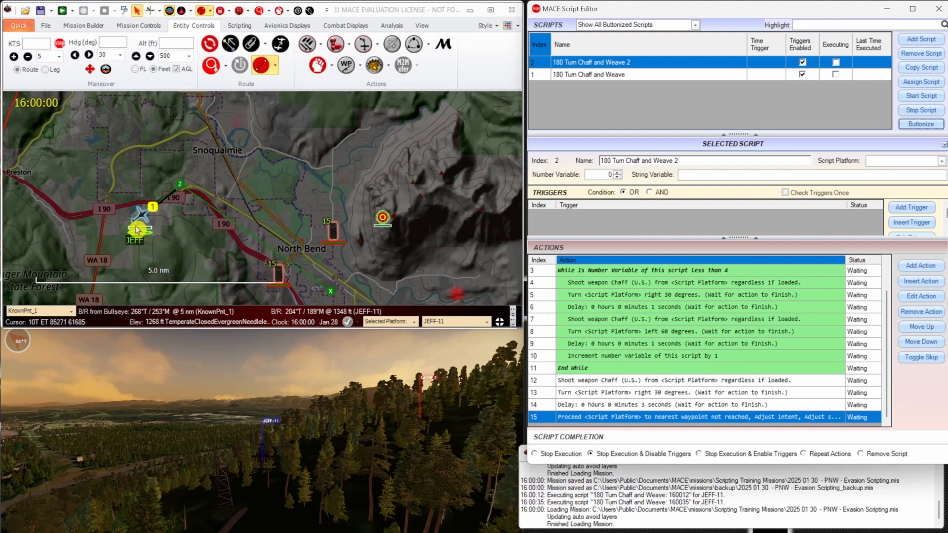
Set the selected helicopter's reaction to run the script 180 Turn Chaff and Weave 2.
left_click(338, 44)
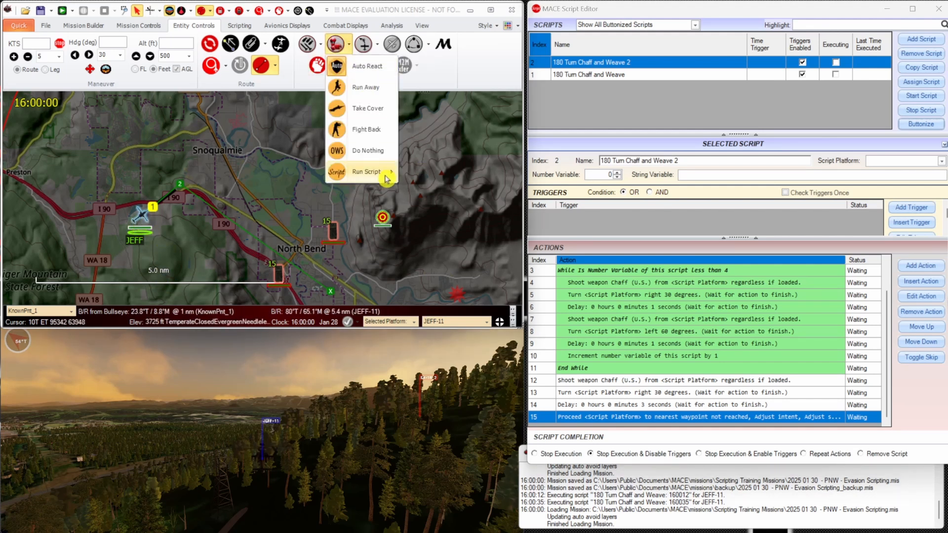
mouse_move(378, 172)
left_click(518, 170)
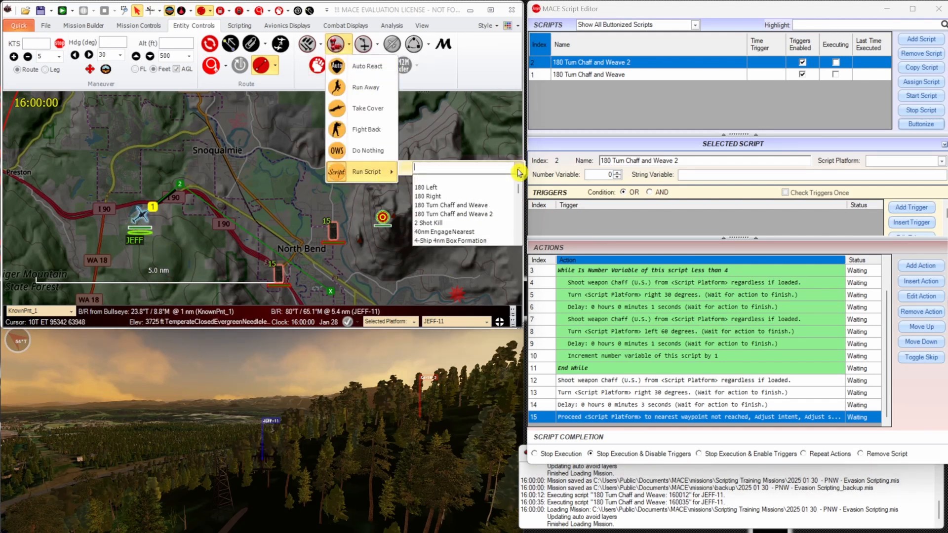
left_click(497, 215)
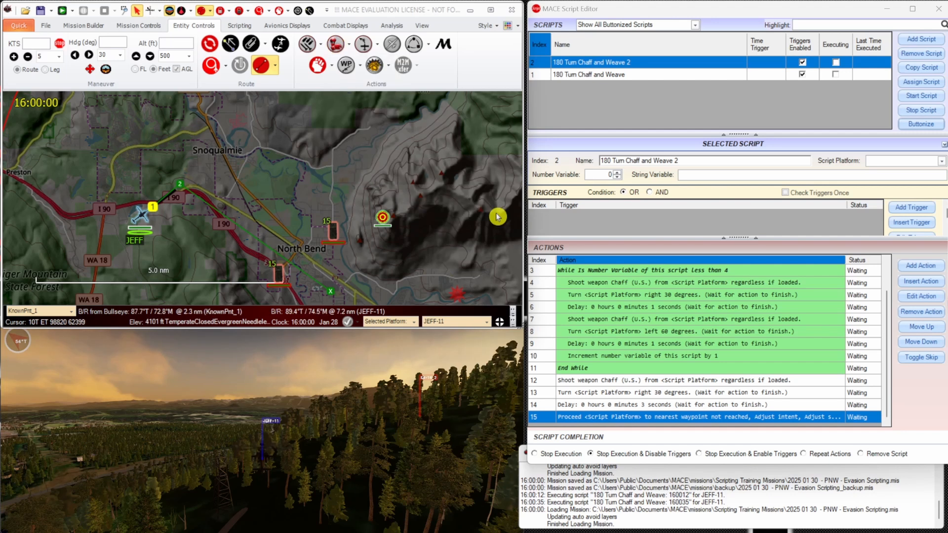
Check the reaction posture and reaction script in the helicopter's platform properties, and close them.
right_click(146, 220)
left_click(168, 221)
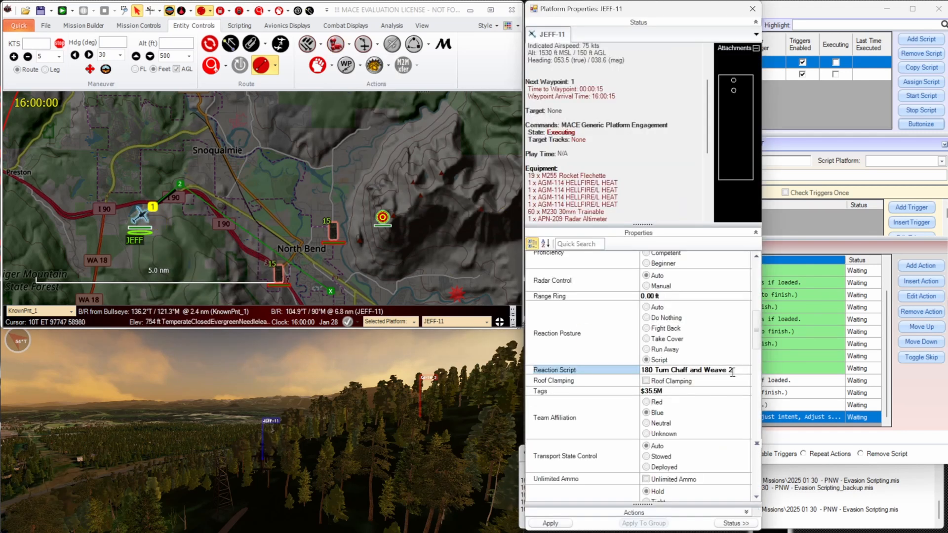
left_click(752, 8)
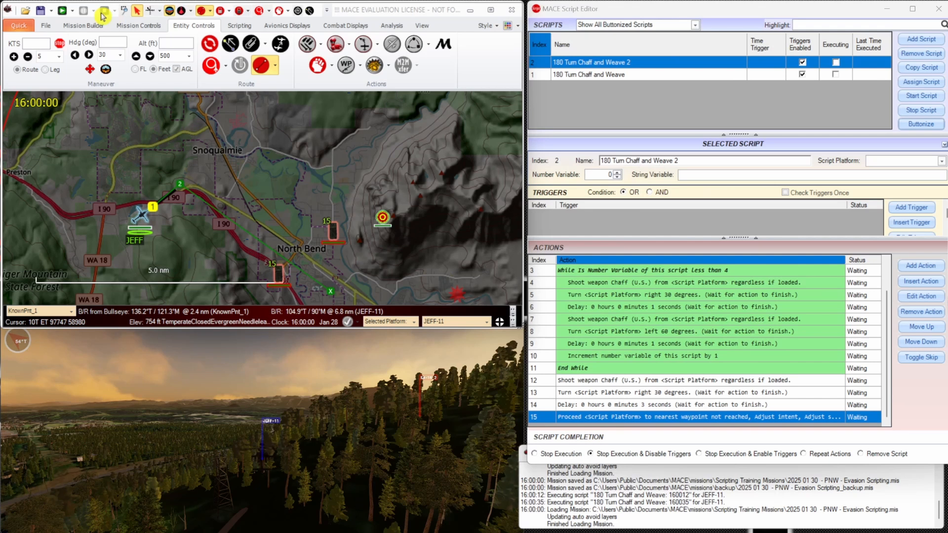
Save the mission and start the simulation.
left_click(45, 12)
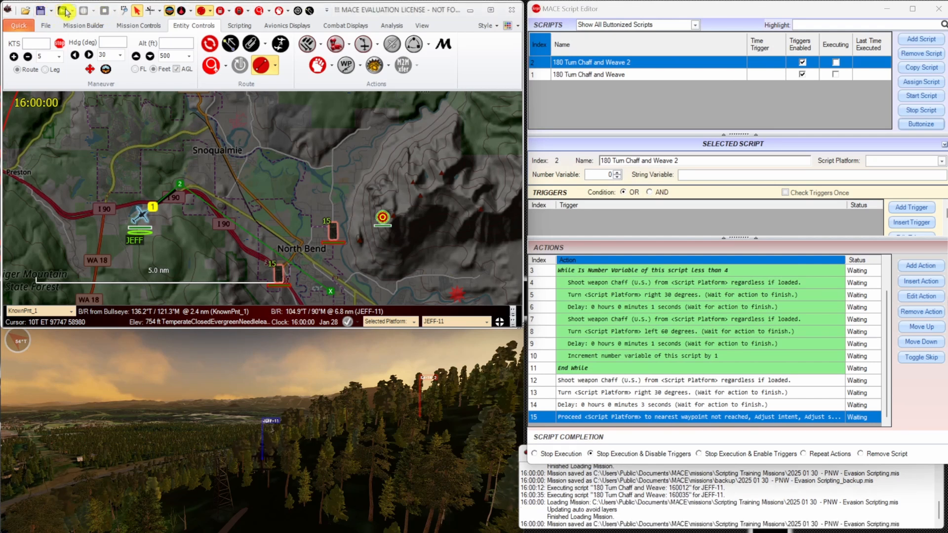
left_click(66, 11)
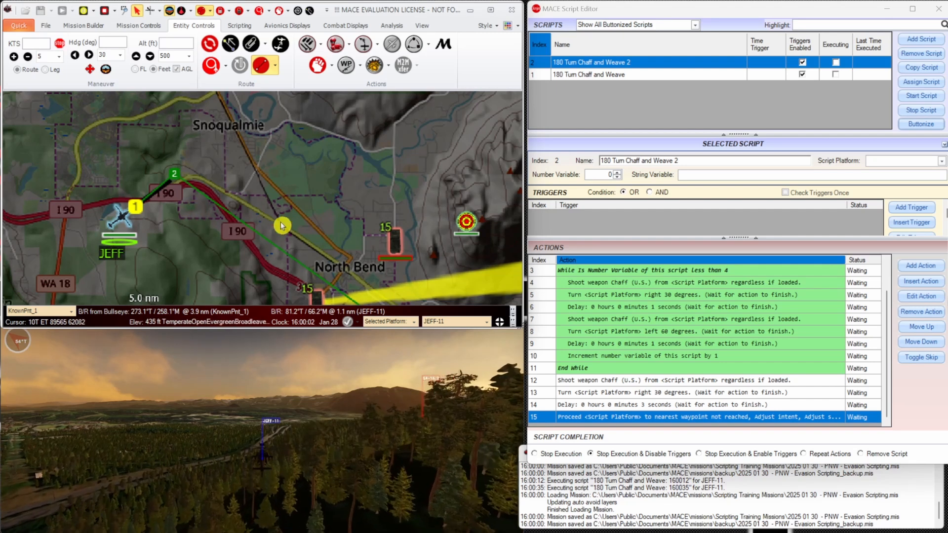
Watch the helicopter on the map and in the 3D view, and select the executing script instance to monitor its action statuses.
scroll(277, 222, "up", 3)
left_click_drag(333, 162, 334, 179)
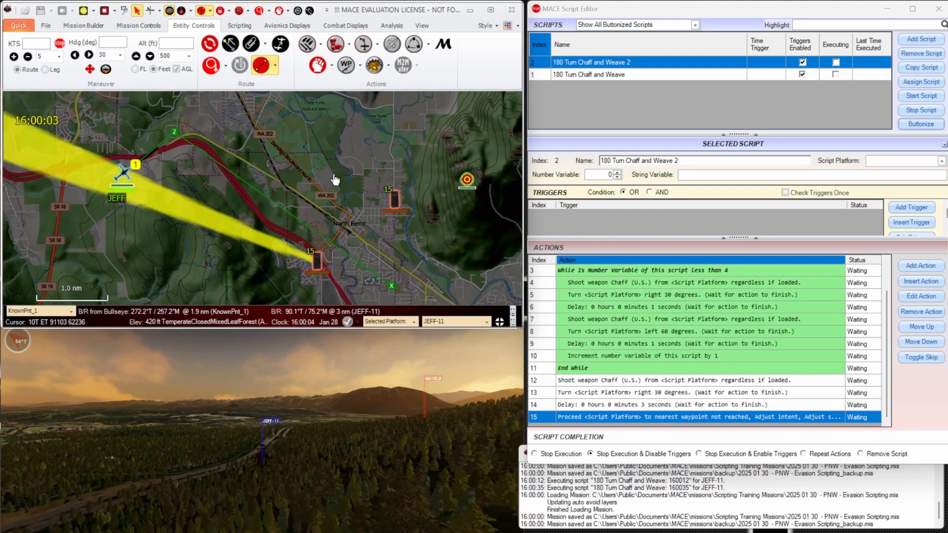
left_click(284, 358)
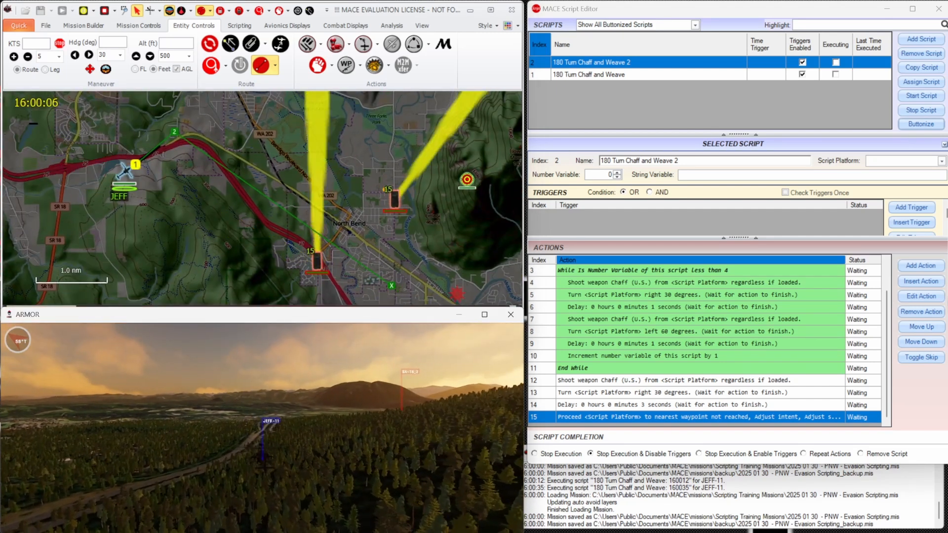
scroll(284, 359, "down", 3)
left_click_drag(284, 358, 280, 410)
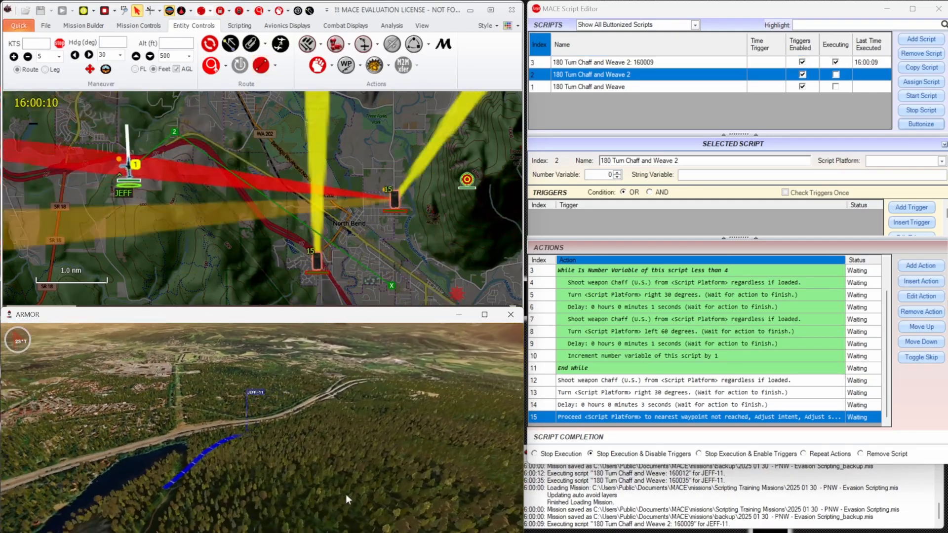
left_click(639, 62)
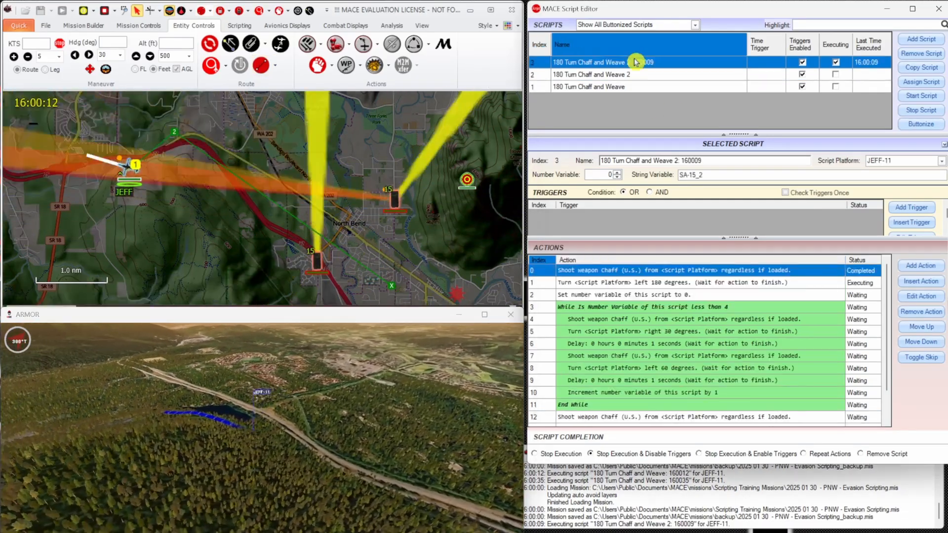
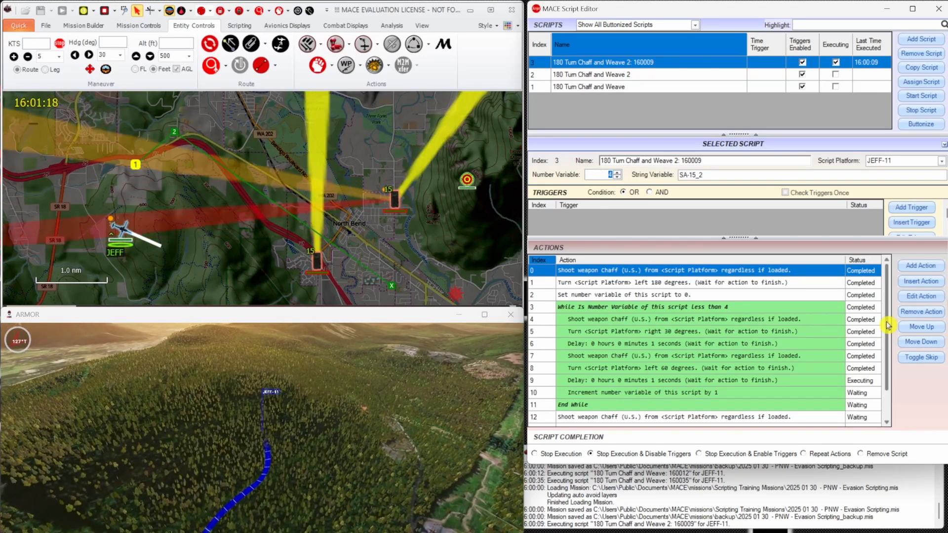
Monitor the remaining actions of the executing chaff and weave script, and stop the simulation.
scroll(869, 366, "down", 1)
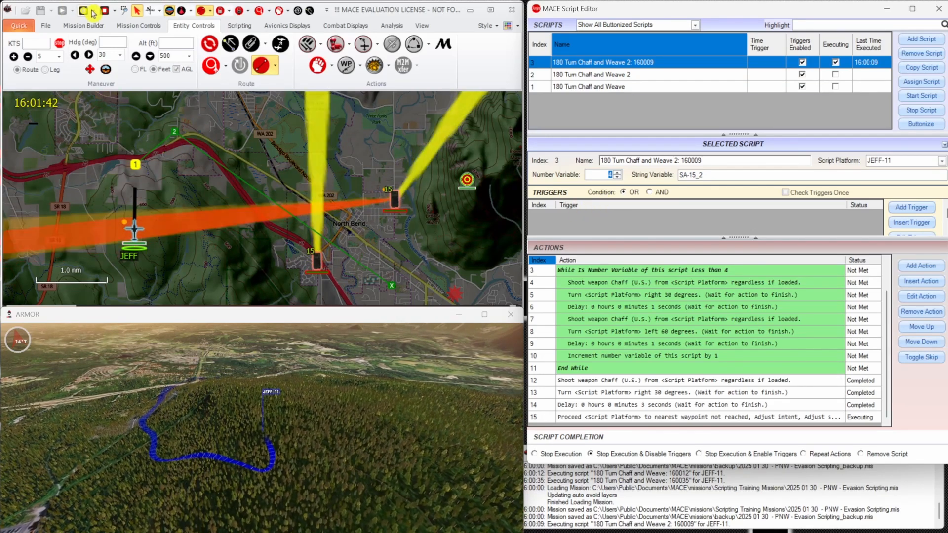
mouse_move(130, 228)
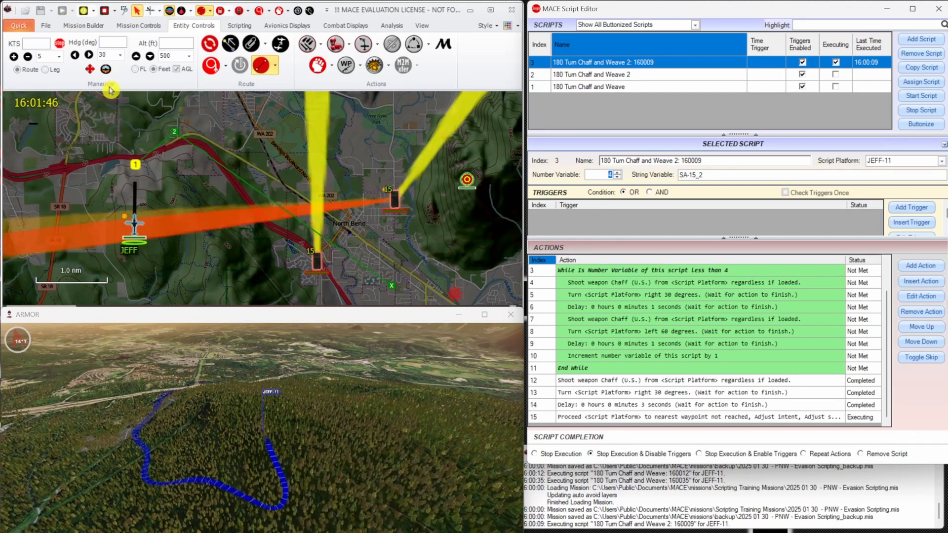
left_click(103, 11)
left_click(20, 25)
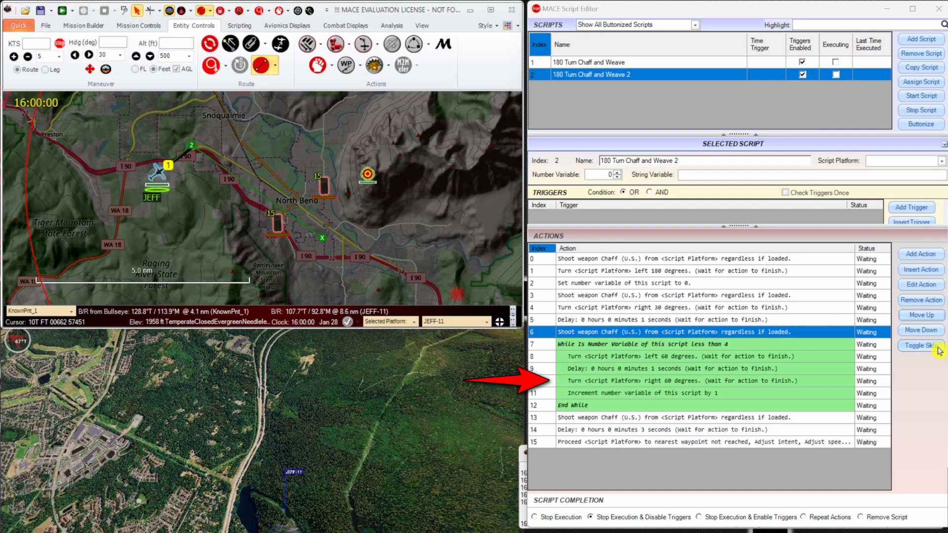
left_click(938, 331)
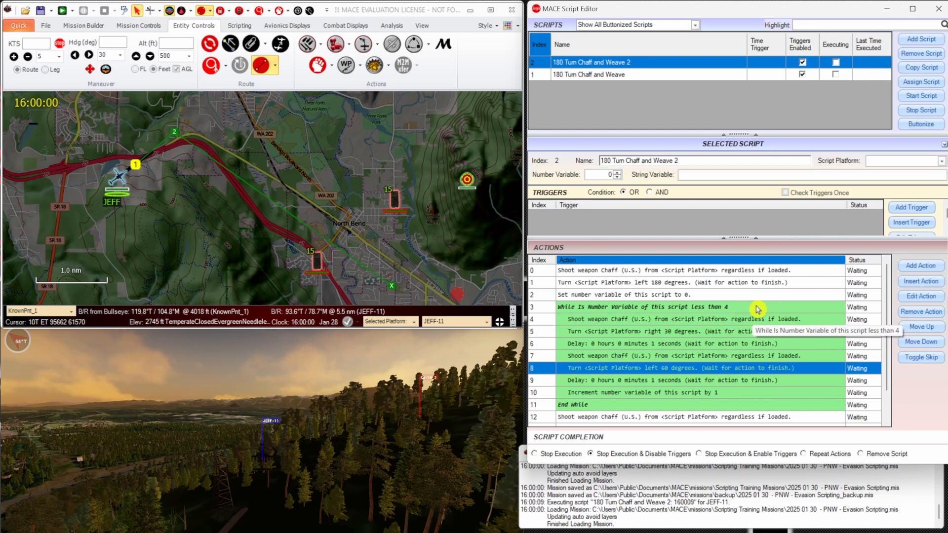
Create a new script named Beam Break Lock.
left_click(914, 44)
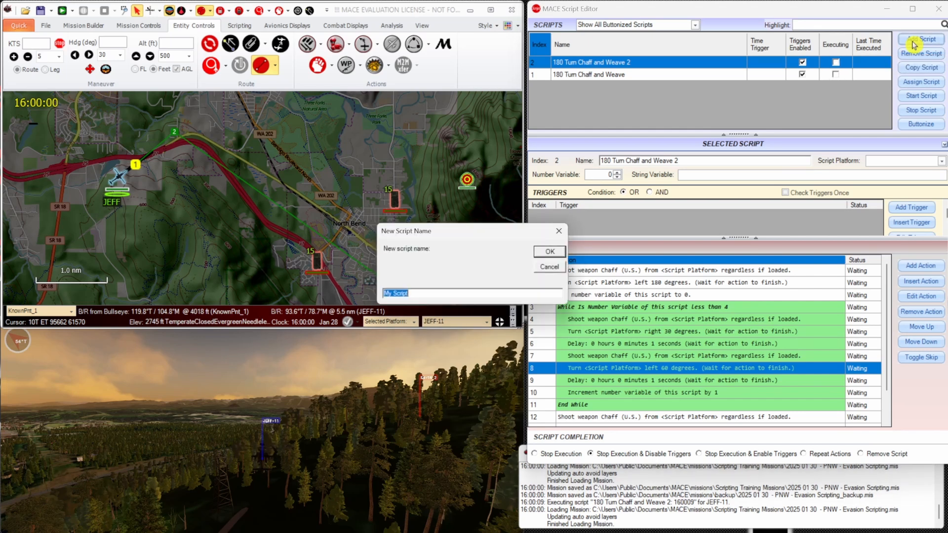
left_click_drag(459, 296, 317, 275)
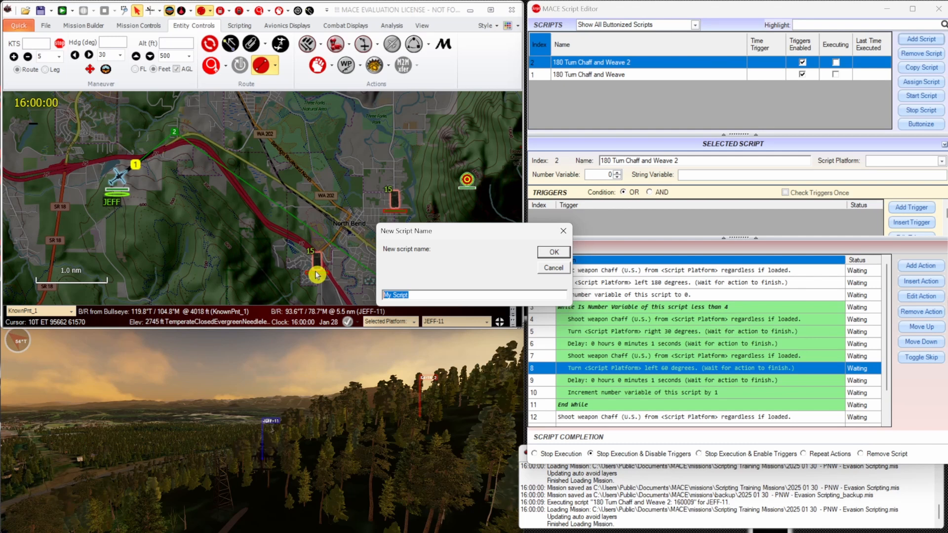
type("B")
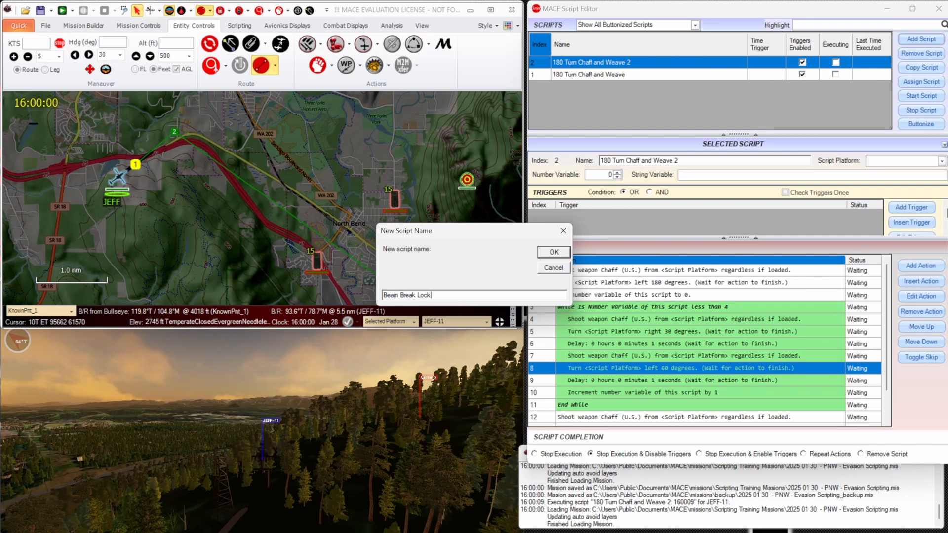
type("eam Break Lock")
key("Return")
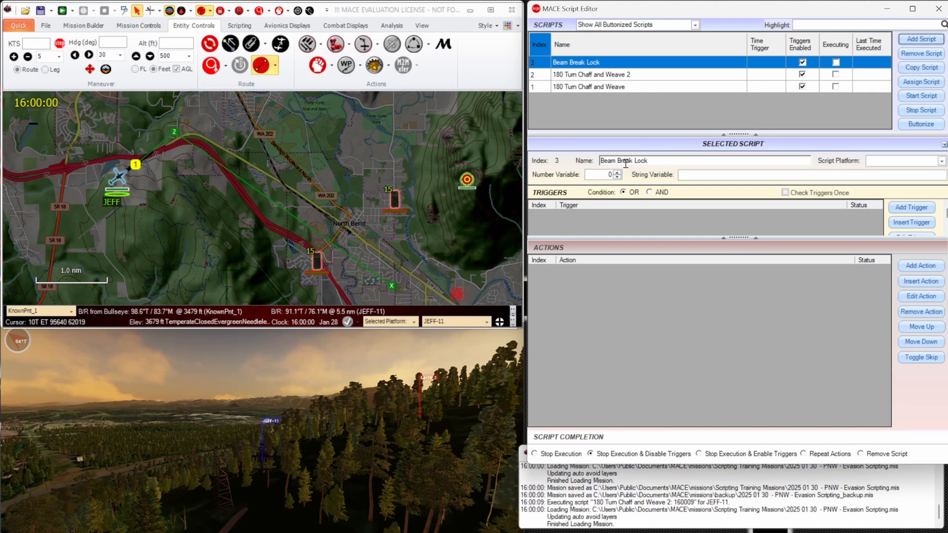
Add an action to the Beam Break Lock script that shoots Chaff (U.S.) from <Script Platform> regardless if equipped.
left_click(928, 268)
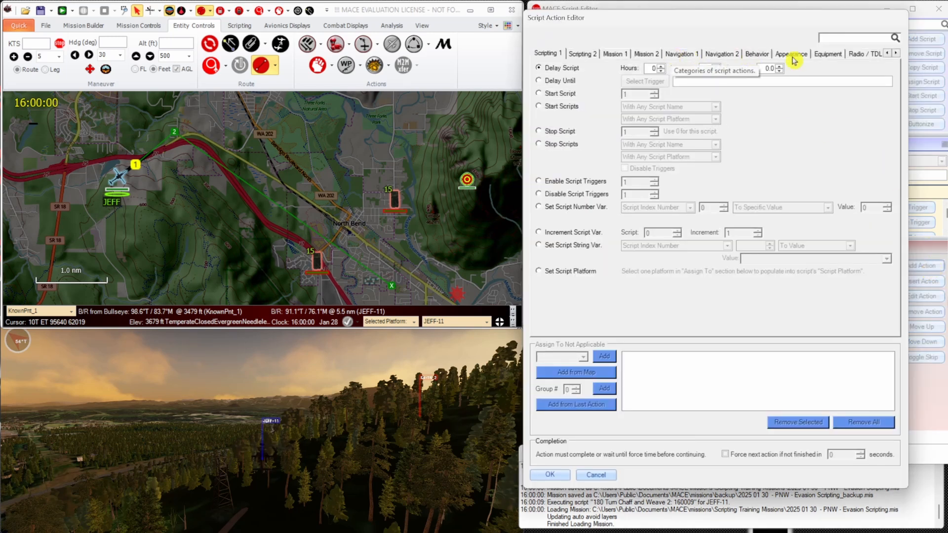
left_click(823, 53)
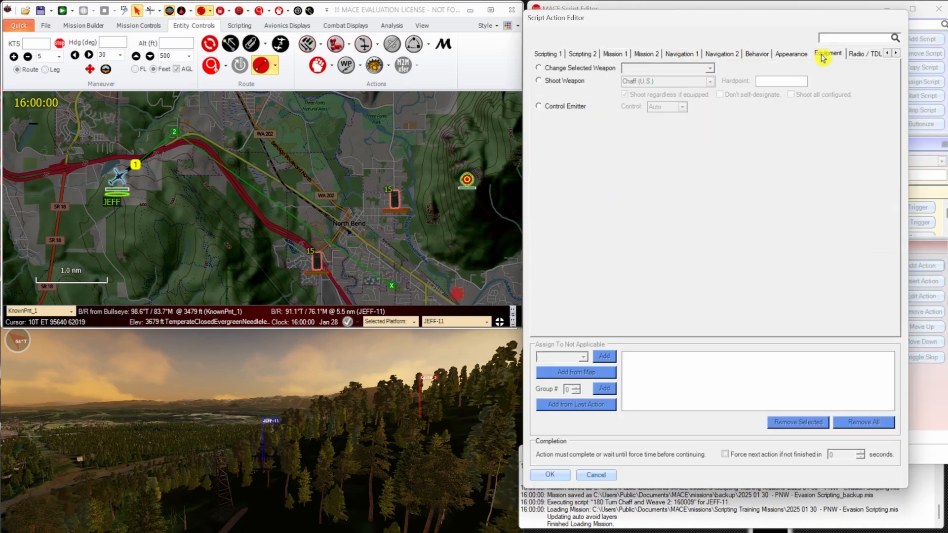
left_click(569, 81)
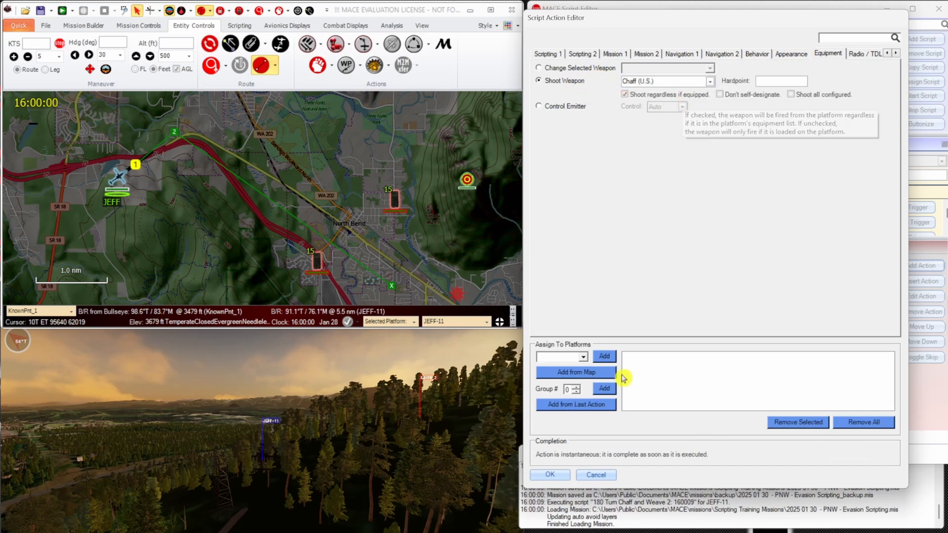
left_click(584, 357)
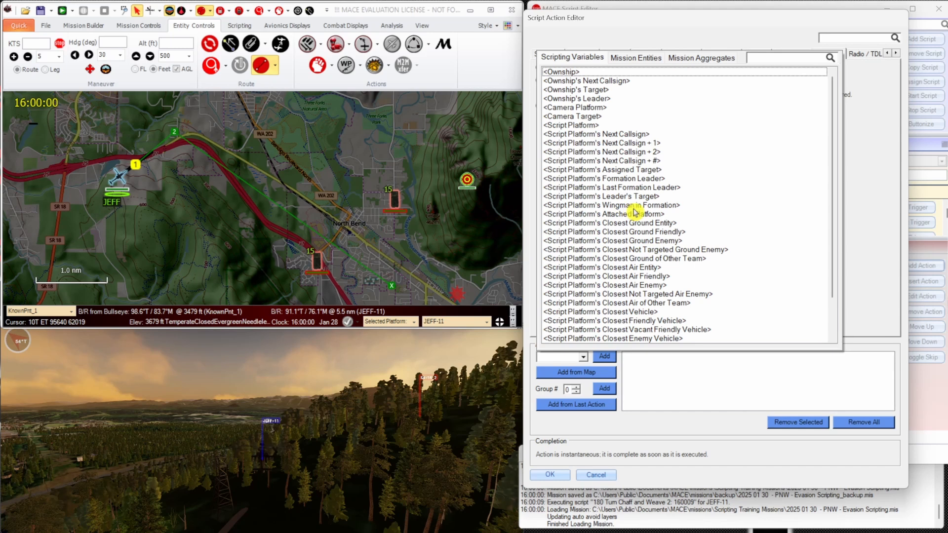
left_click(587, 127)
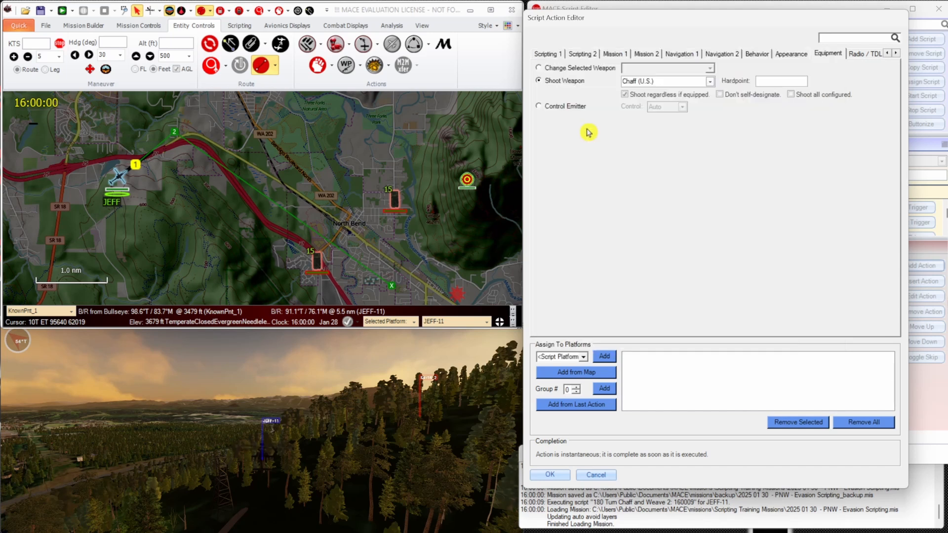
left_click(606, 358)
left_click(549, 474)
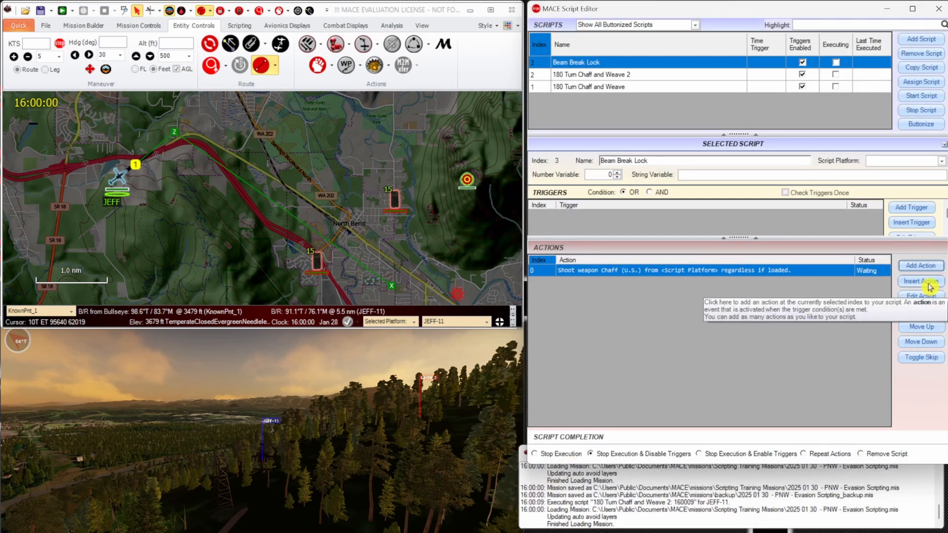
Add a 0.2-second delay after the chaff action, and insert an action before it setting this script's number variable to 0.
left_click(922, 267)
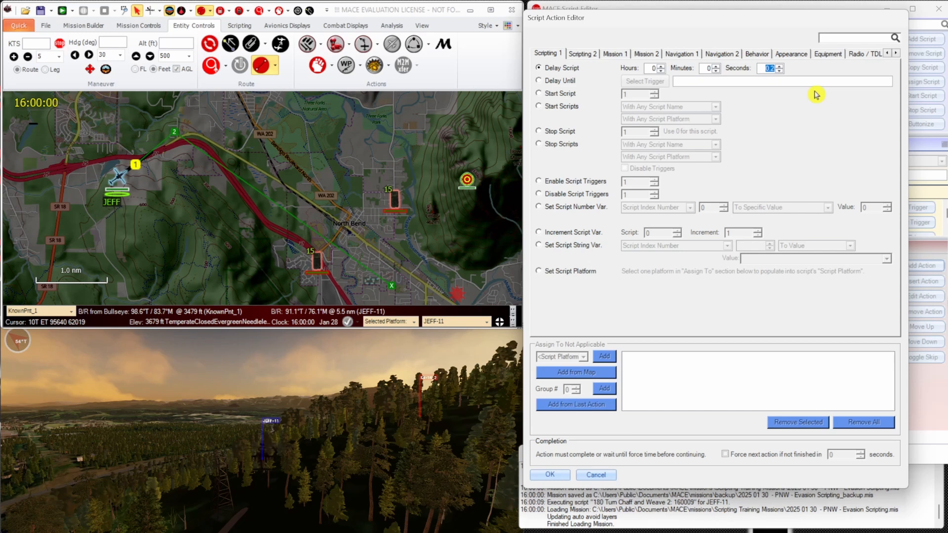
left_click(555, 475)
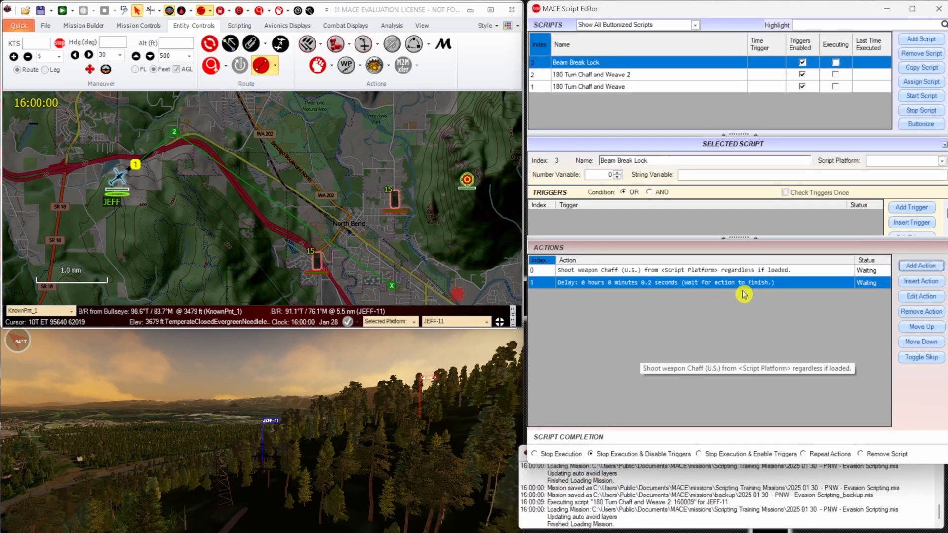
left_click(753, 271)
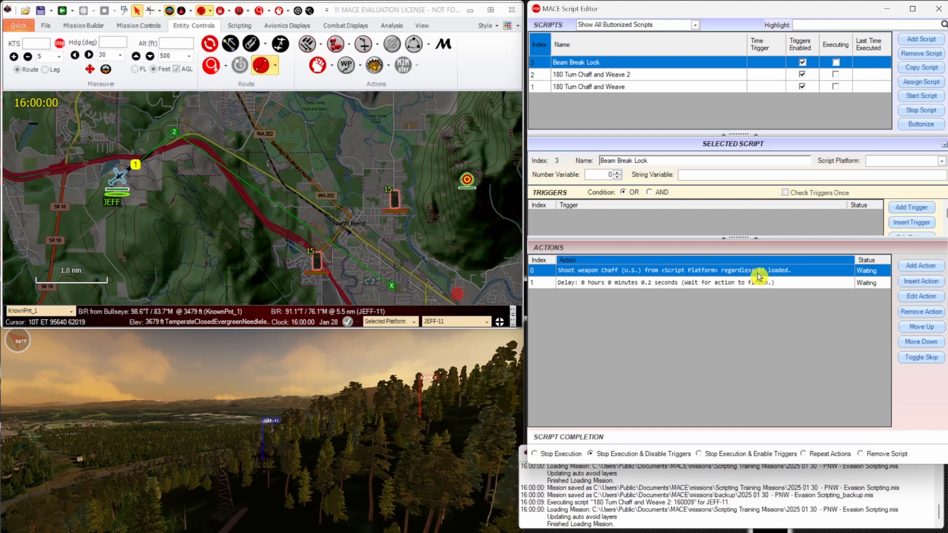
left_click(920, 281)
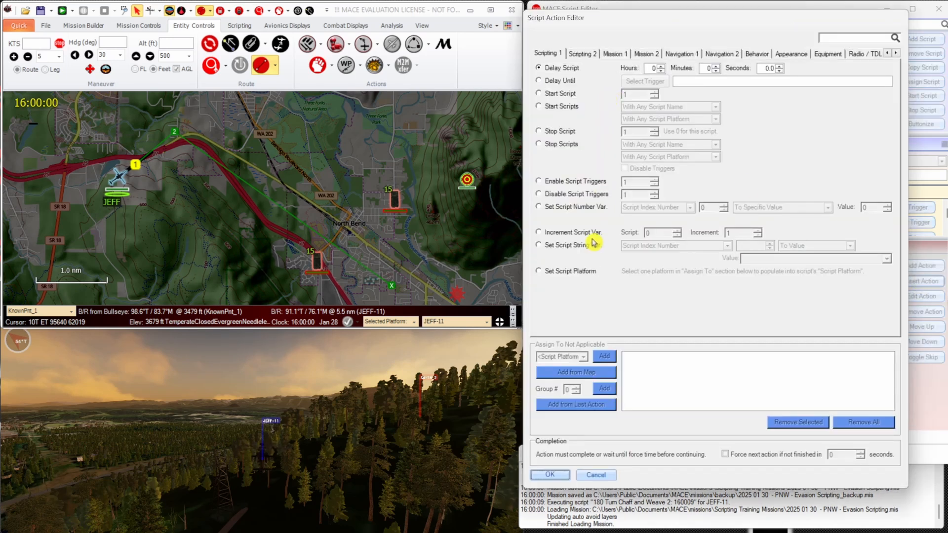
left_click(585, 214)
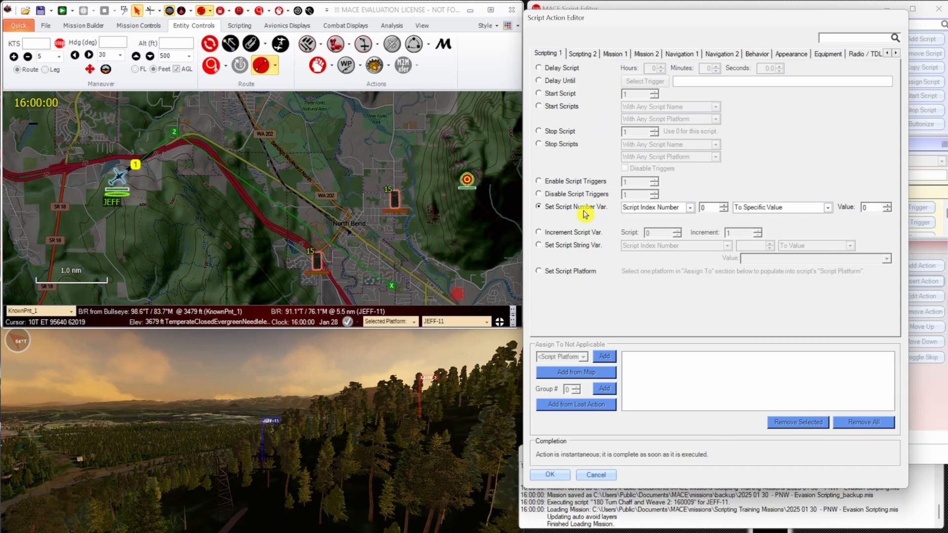
left_click(550, 475)
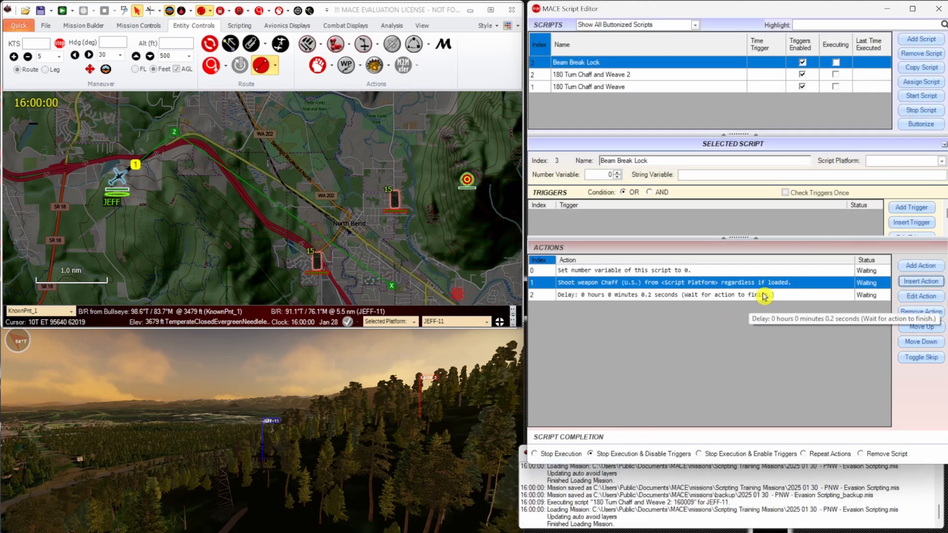
Insert a While loop after the variable reset that runs while this script's number variable is less than 2.
left_click(935, 287)
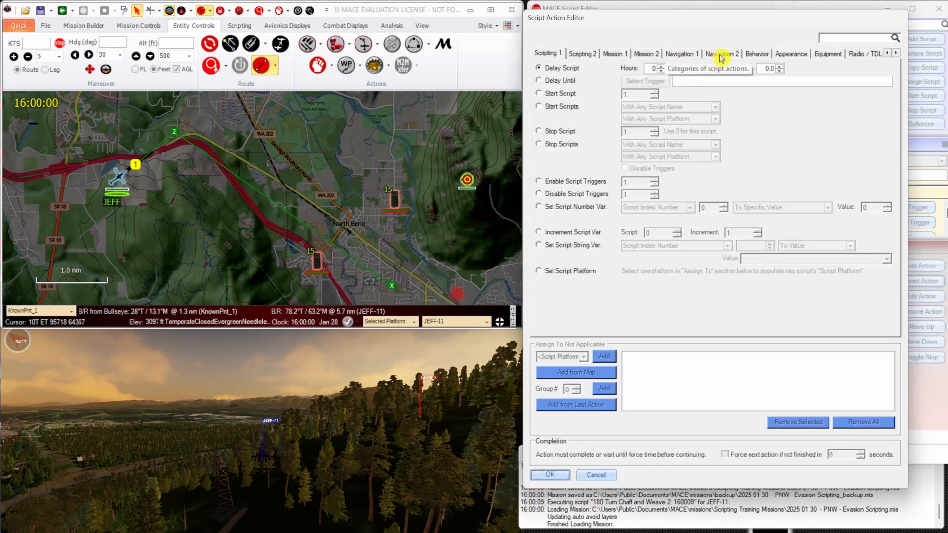
left_click(583, 53)
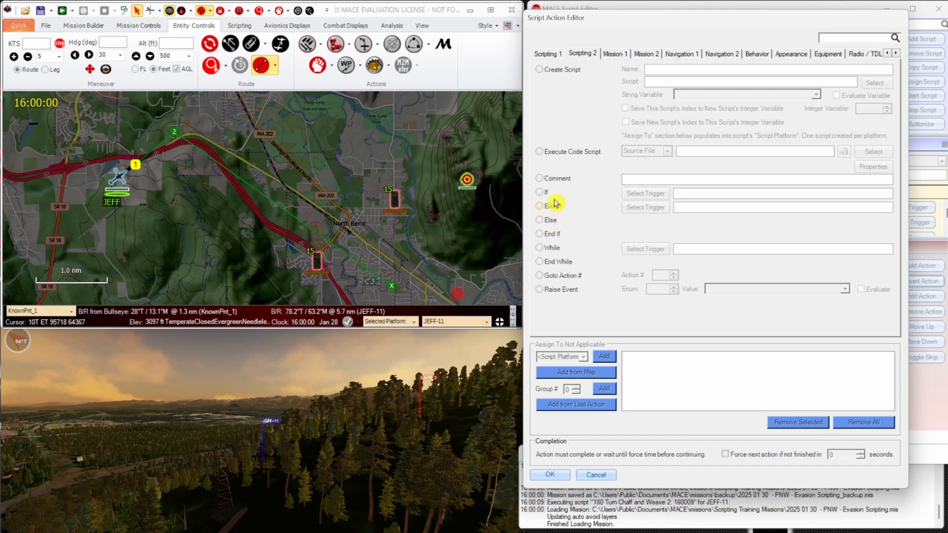
left_click(551, 248)
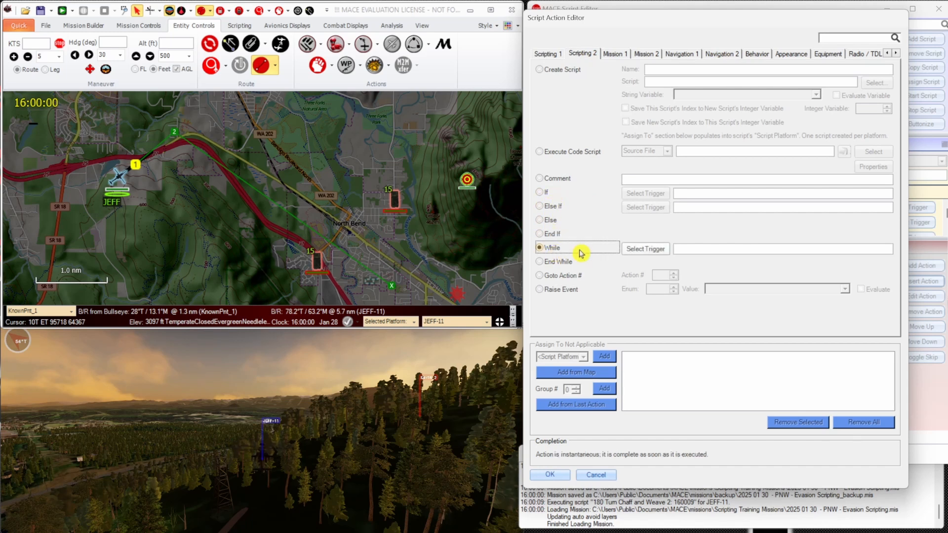
left_click(648, 251)
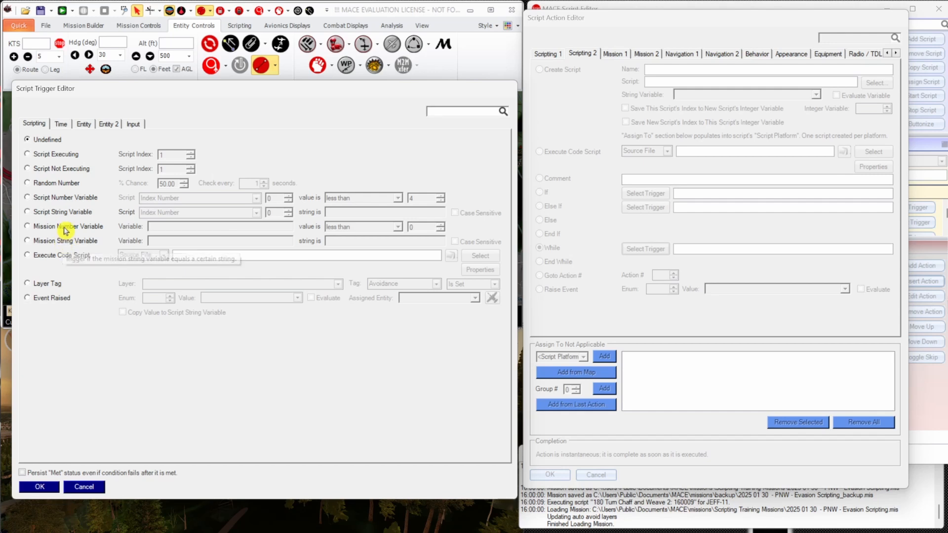
left_click(75, 198)
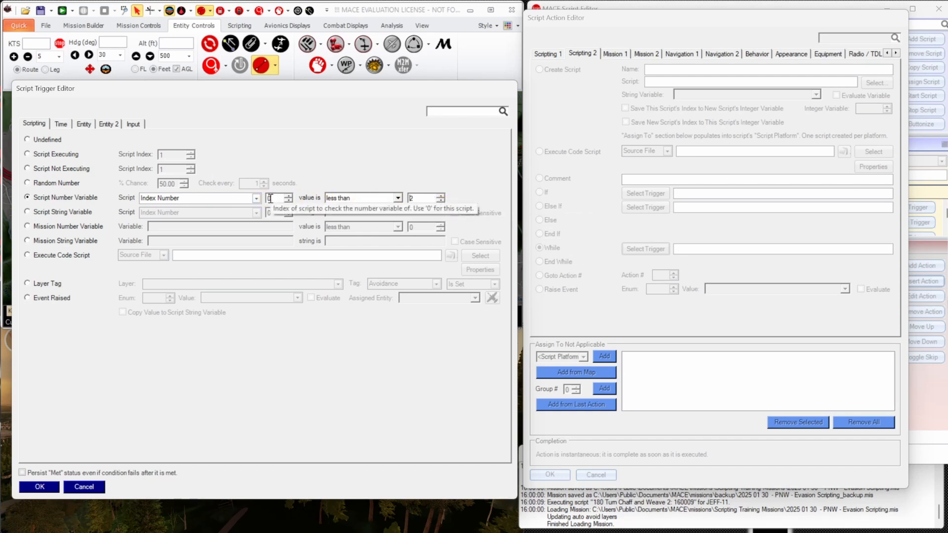
left_click(410, 198)
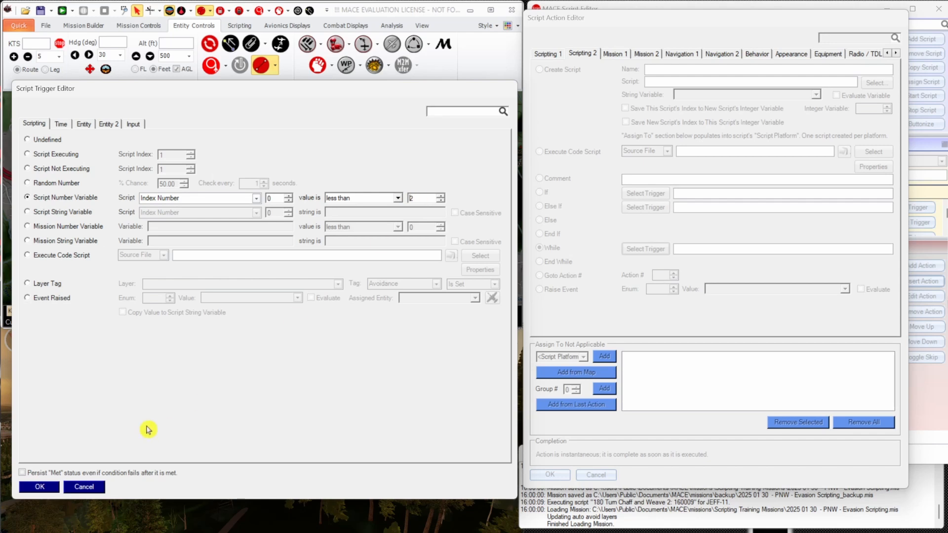
left_click(60, 487)
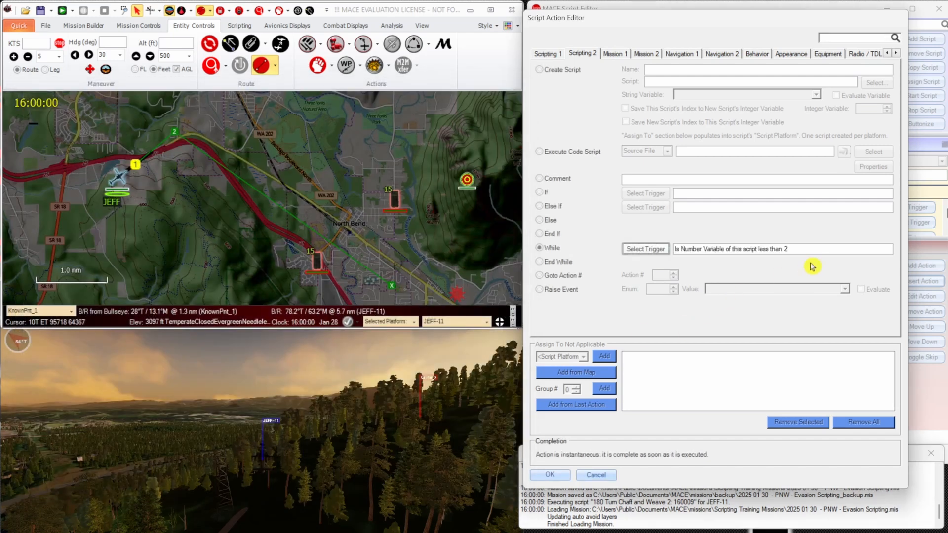
left_click(549, 474)
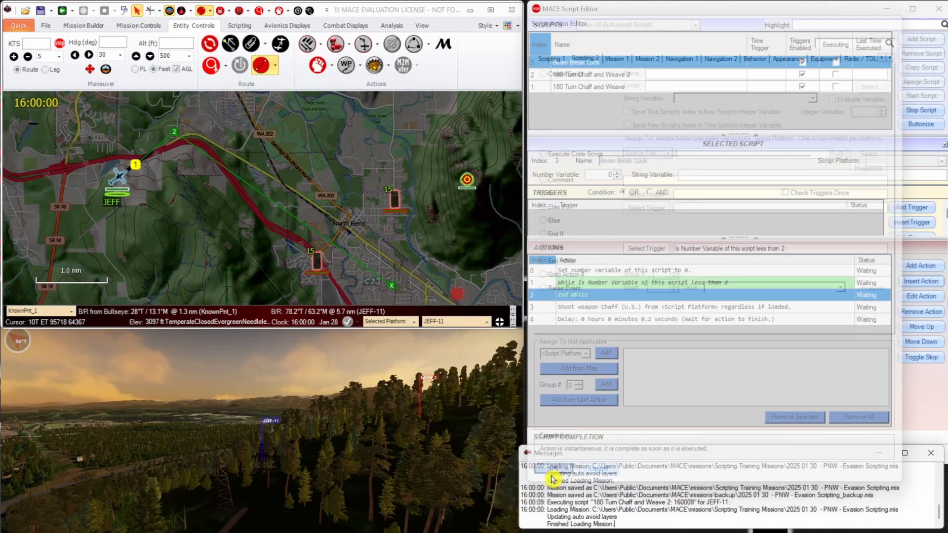
Move the chaff action and the 0.2-second delay inside the While loop.
left_click(778, 307)
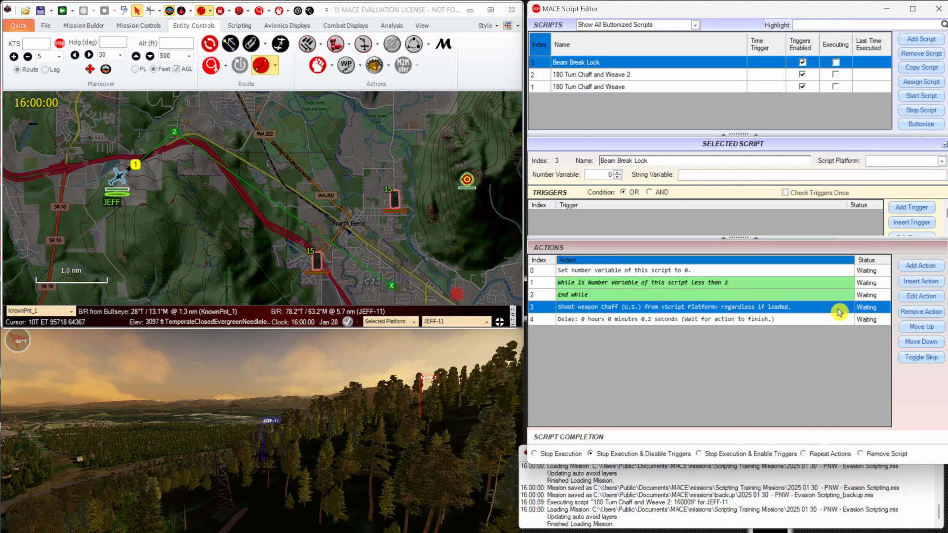
left_click(920, 327)
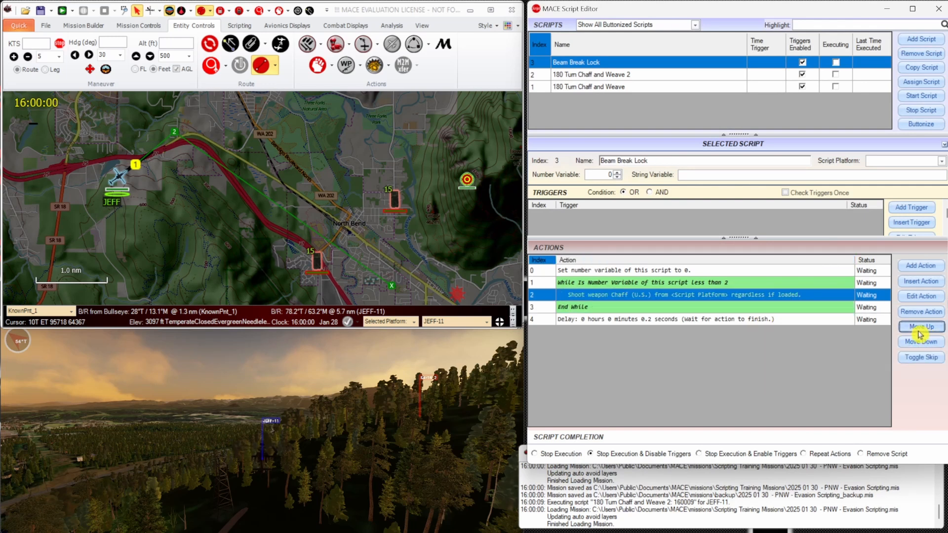
left_click(806, 320)
left_click(927, 328)
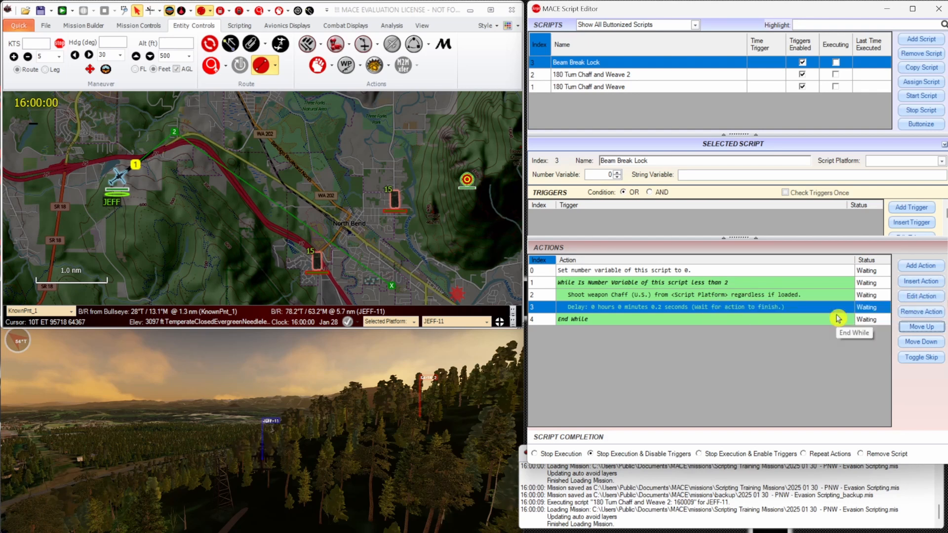
Insert an action before End While that increments this script's number variable by 1.
left_click(787, 325)
left_click(916, 280)
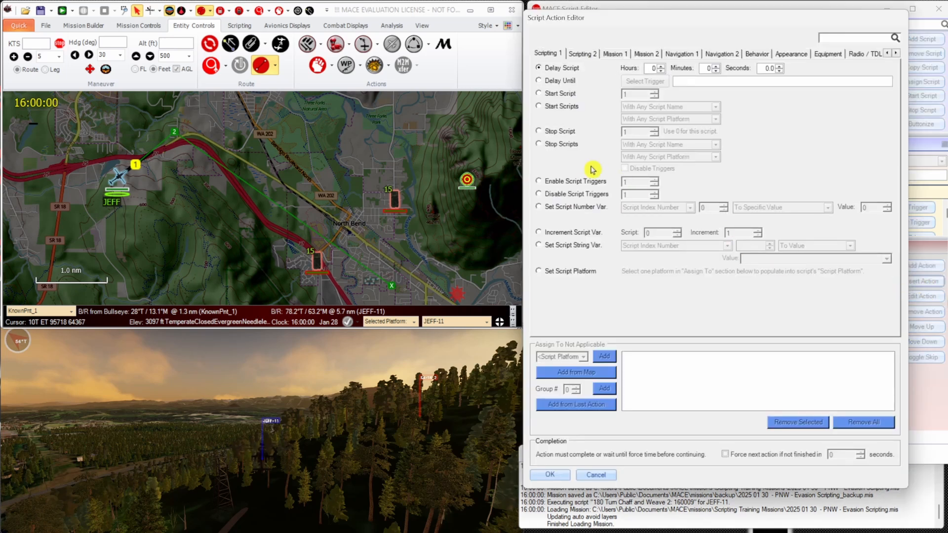
left_click(572, 232)
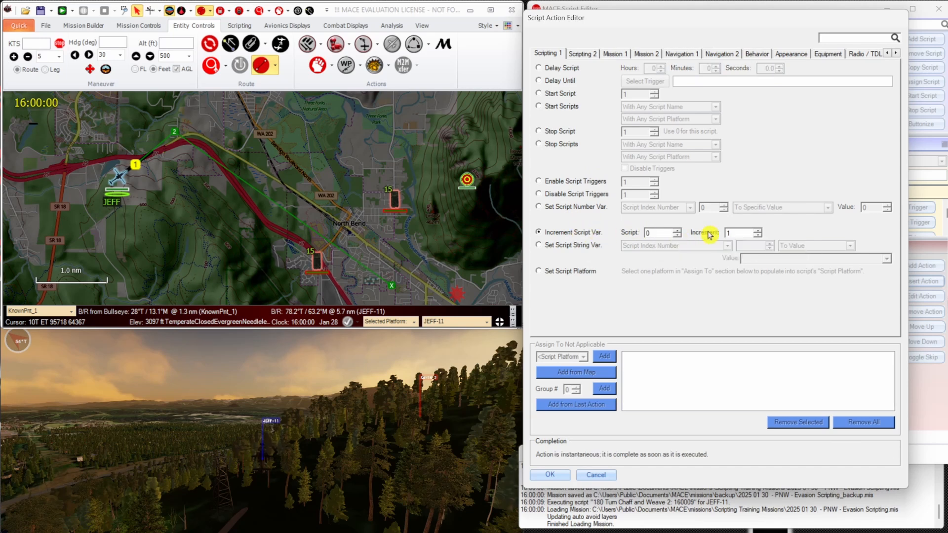
left_click(551, 474)
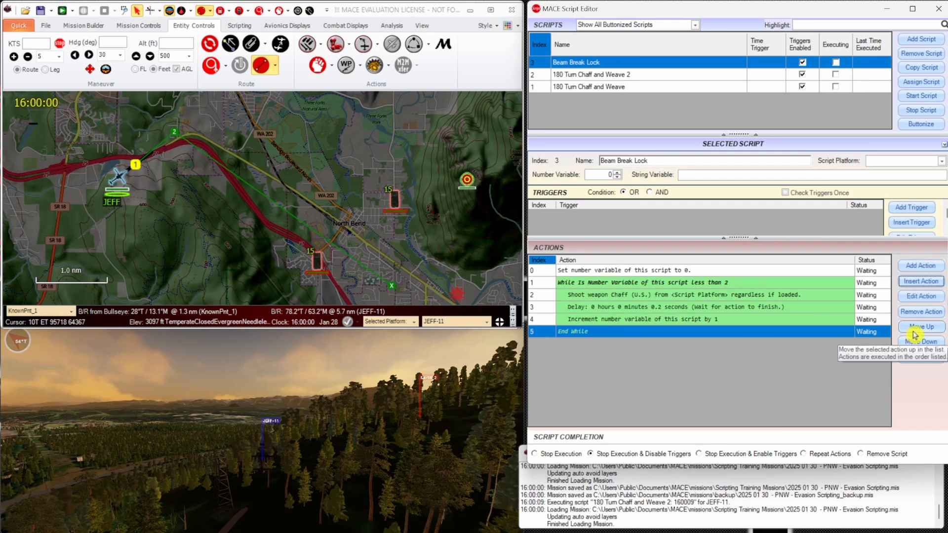
Start a new turn action at the end of the Beam Break Lock script, with the turn set to 90 degrees.
left_click(921, 267)
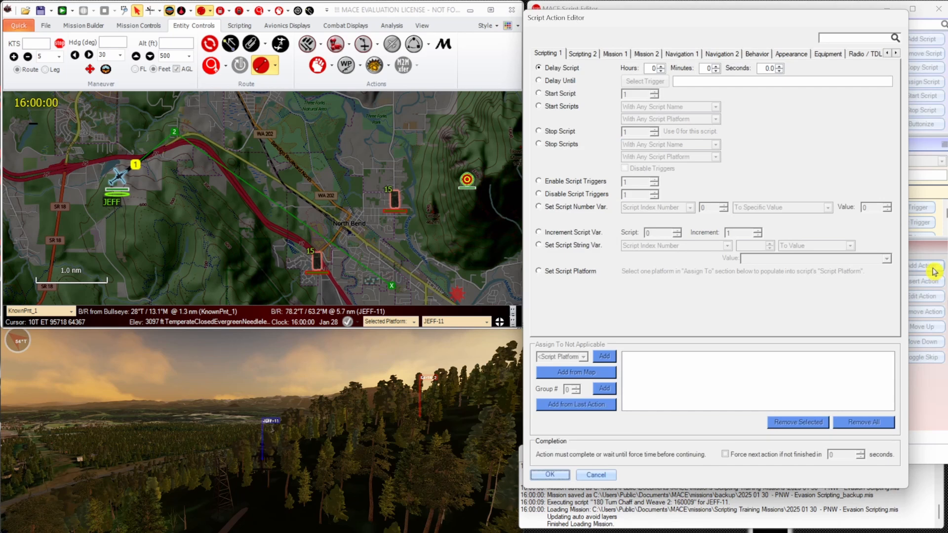
left_click(693, 55)
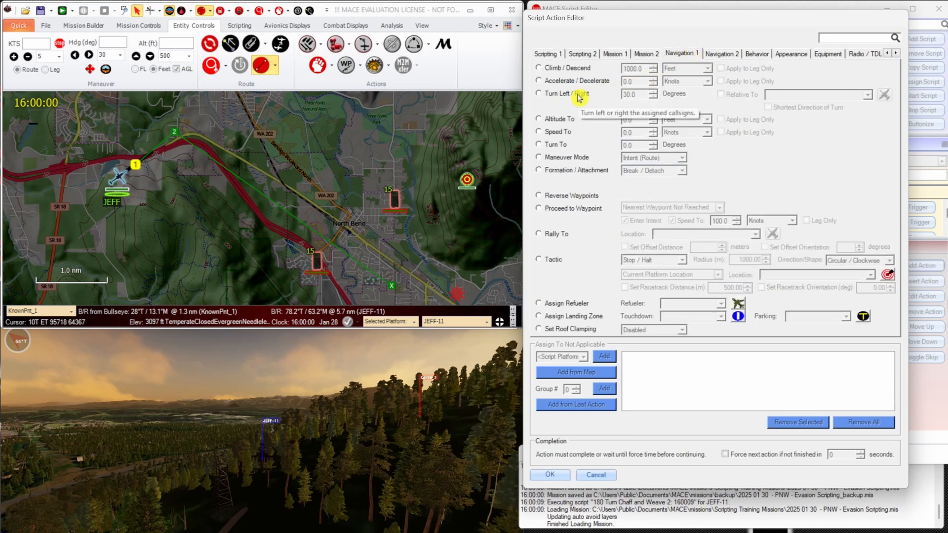
left_click(579, 98)
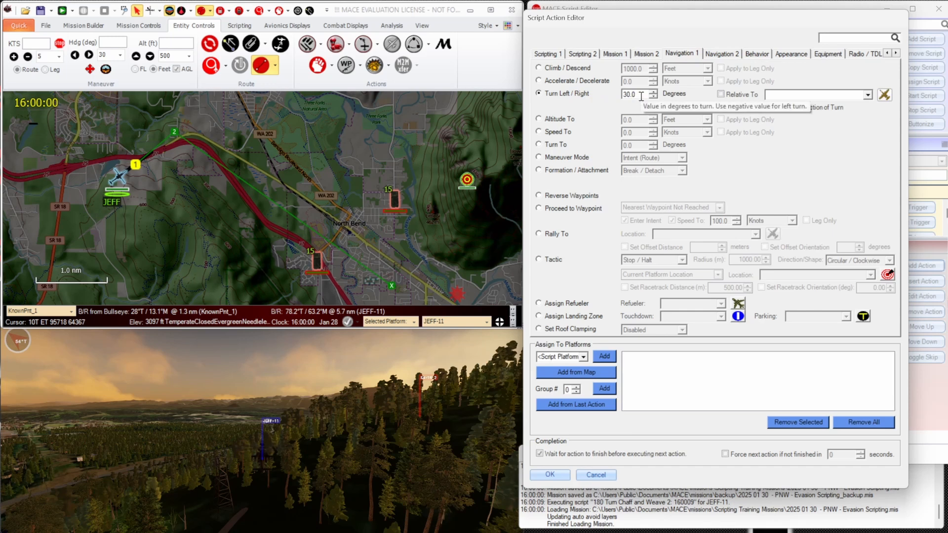
left_click_drag(640, 95, 603, 94)
type("90")
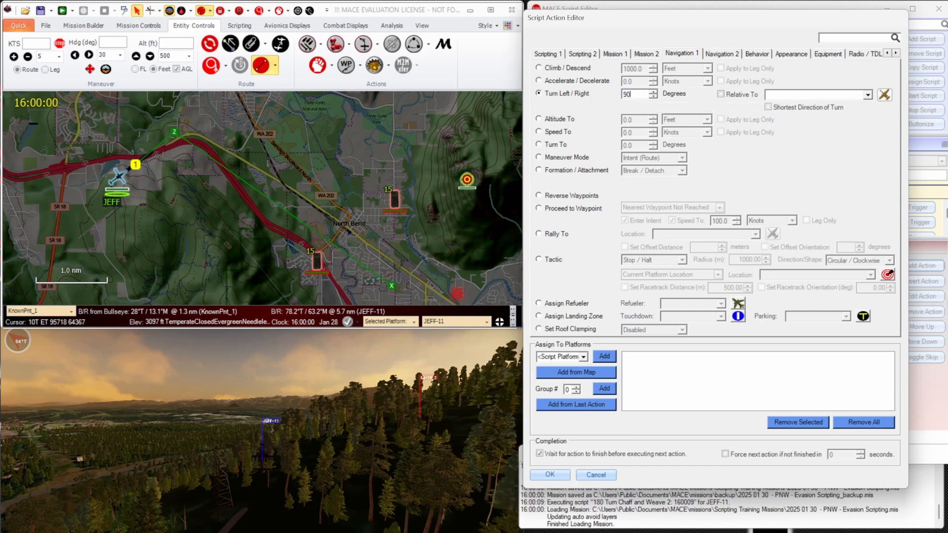
Make the turn relative to <Script Platform's Highest RADAR Threat> in the shortest direction, assigned to <Script Platform>, forcing the next action after 20 seconds.
left_click(725, 98)
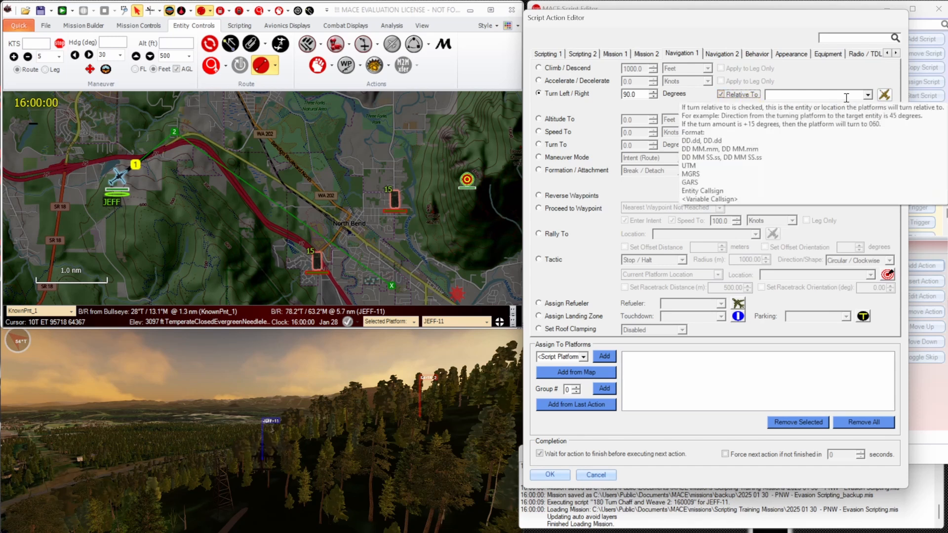
left_click(867, 95)
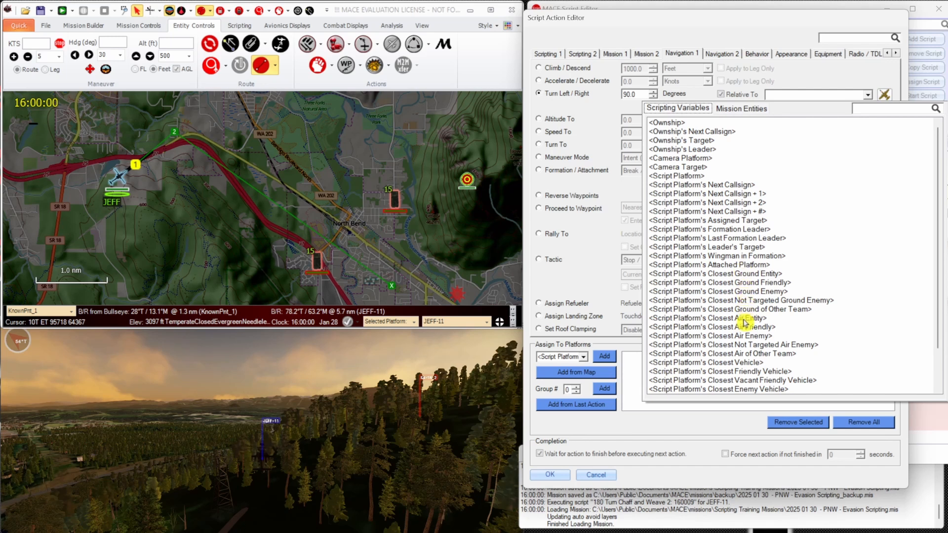
scroll(746, 322, "down", 1)
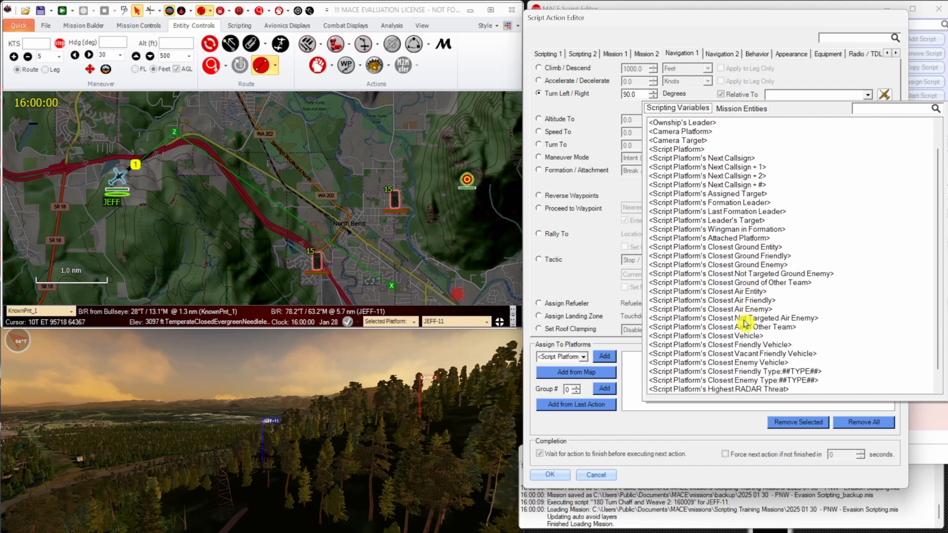
scroll(745, 323, "down", 1)
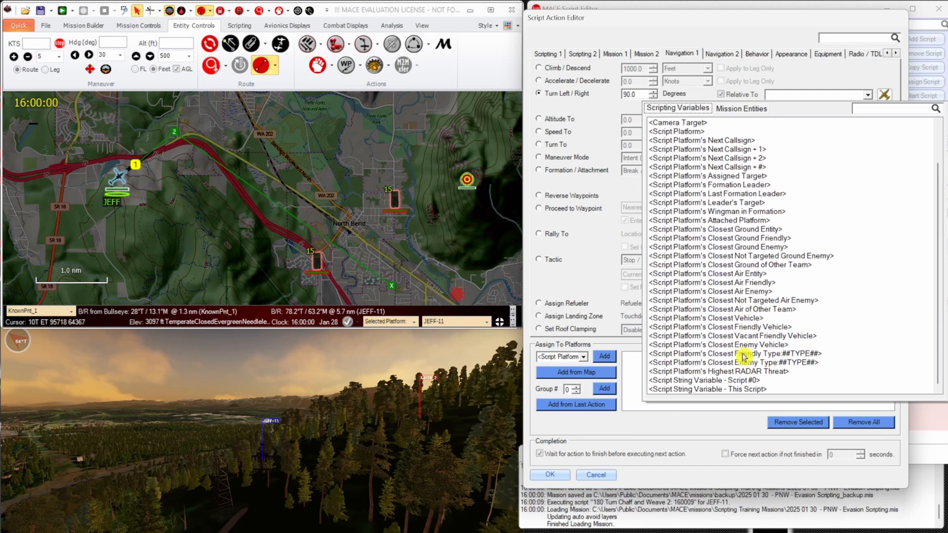
left_click(744, 374)
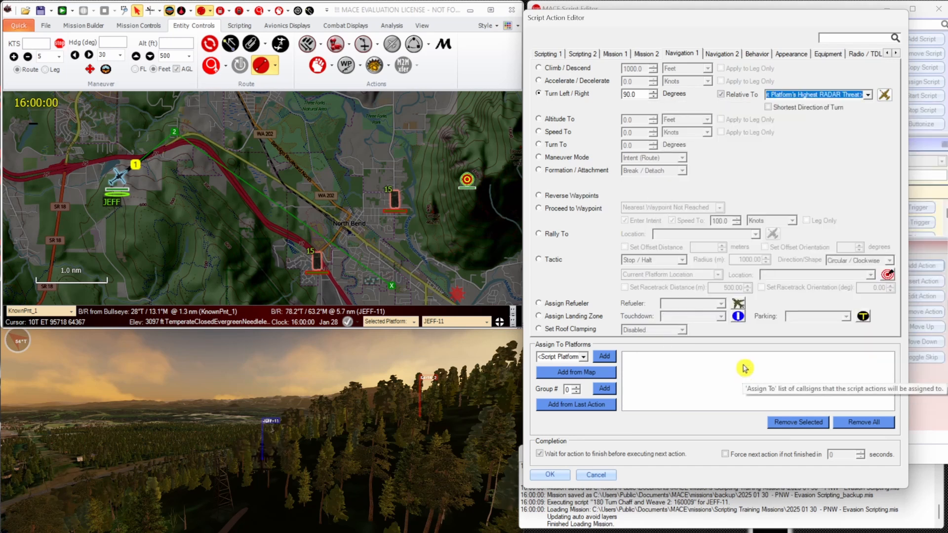
left_click(770, 110)
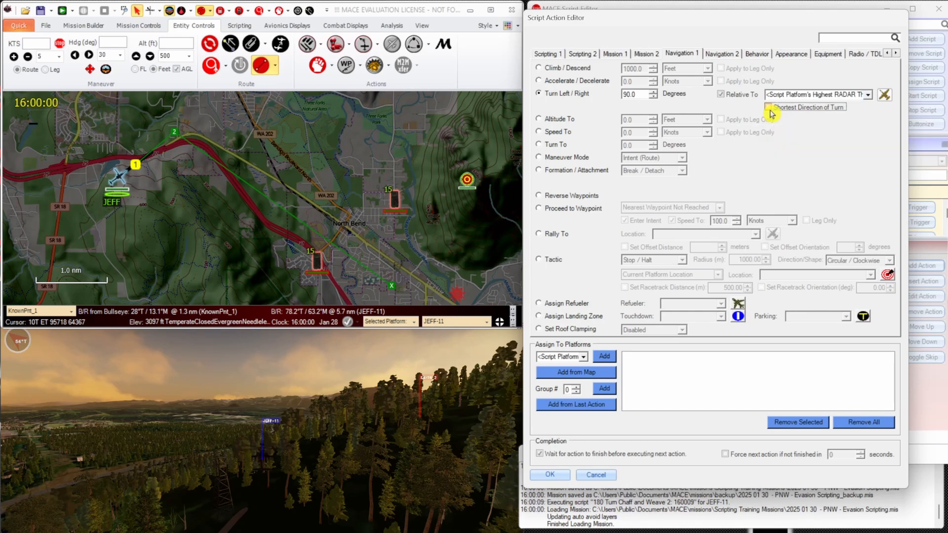
left_click(605, 356)
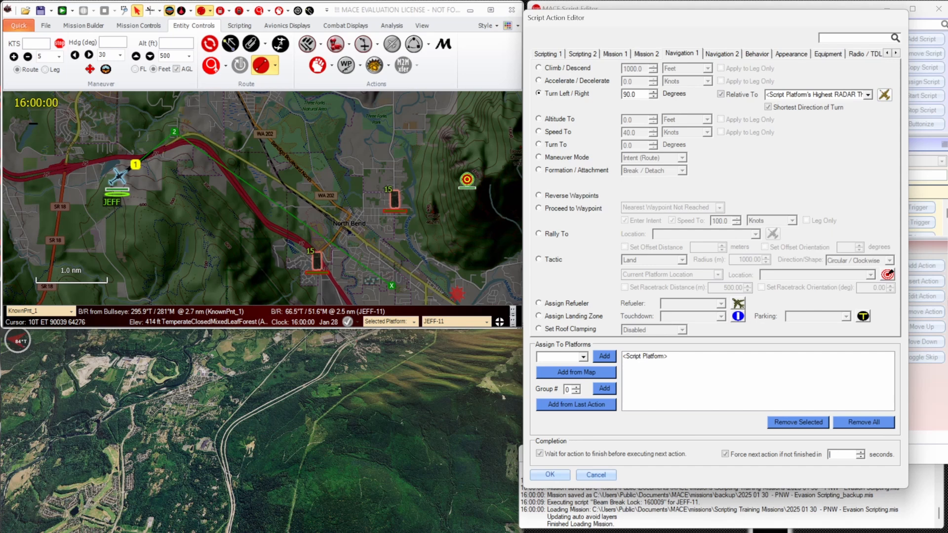
left_click(549, 474)
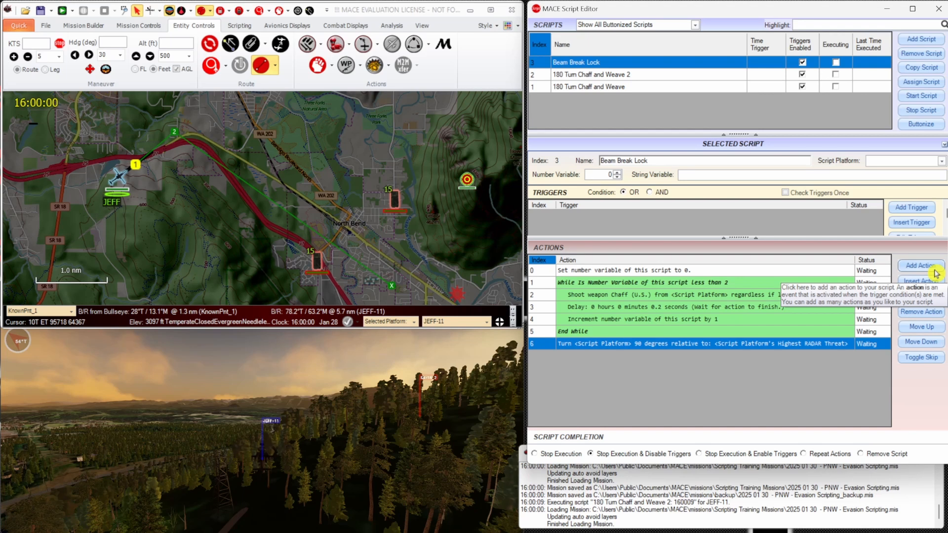
Add an action setting the speed of <Script Platform> to 40 knots without waiting for it to finish.
left_click(936, 270)
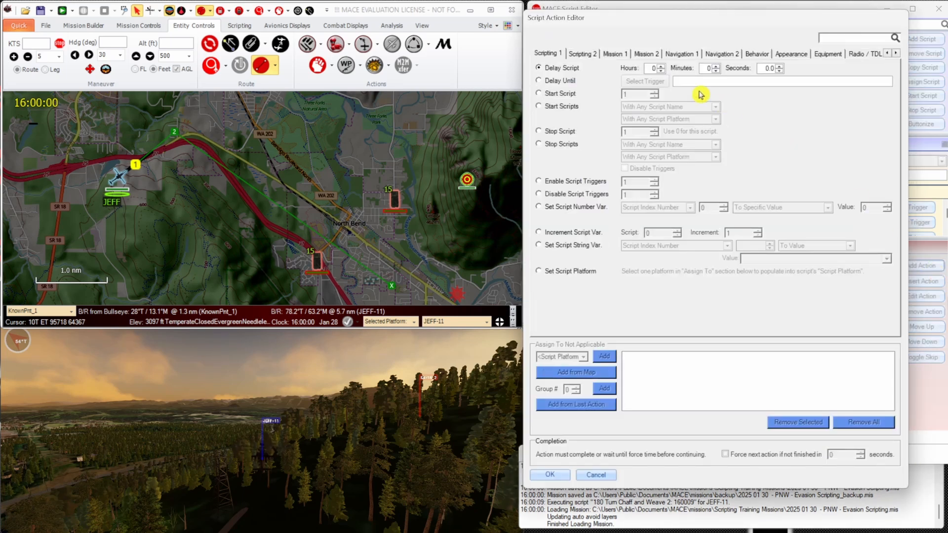
left_click(681, 58)
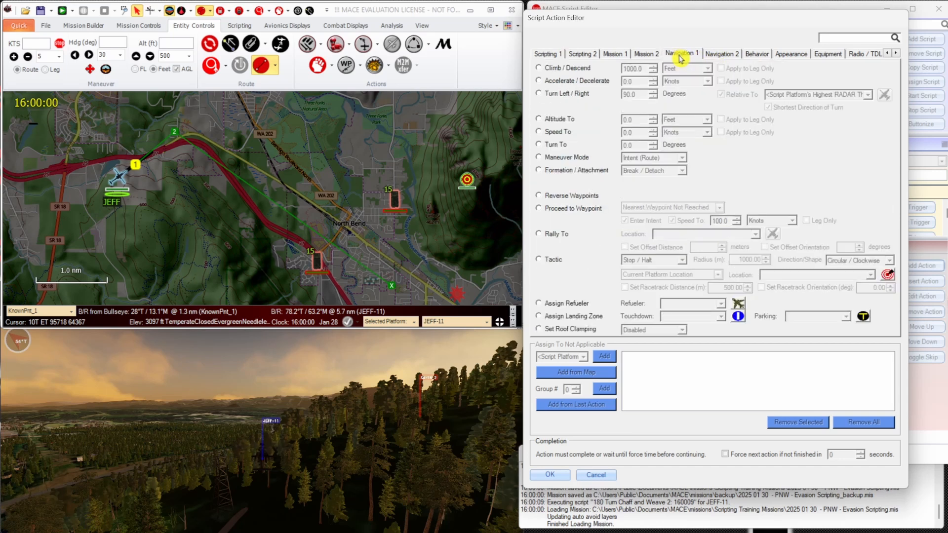
left_click(571, 134)
left_click(623, 132)
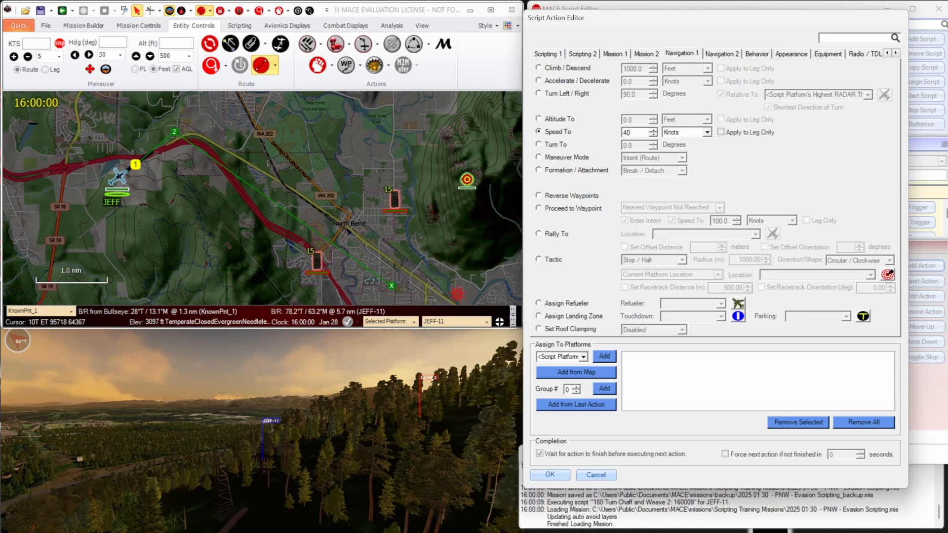
left_click(611, 357)
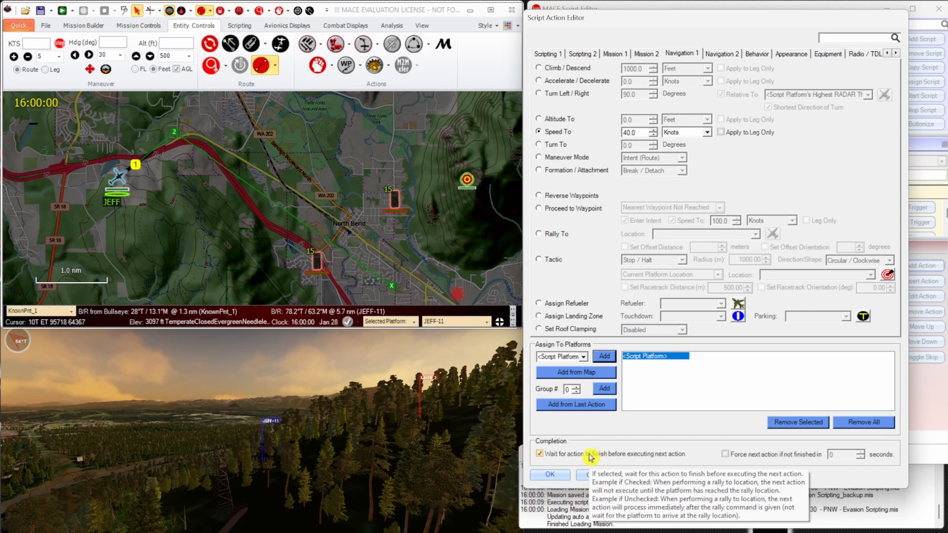
left_click(566, 458)
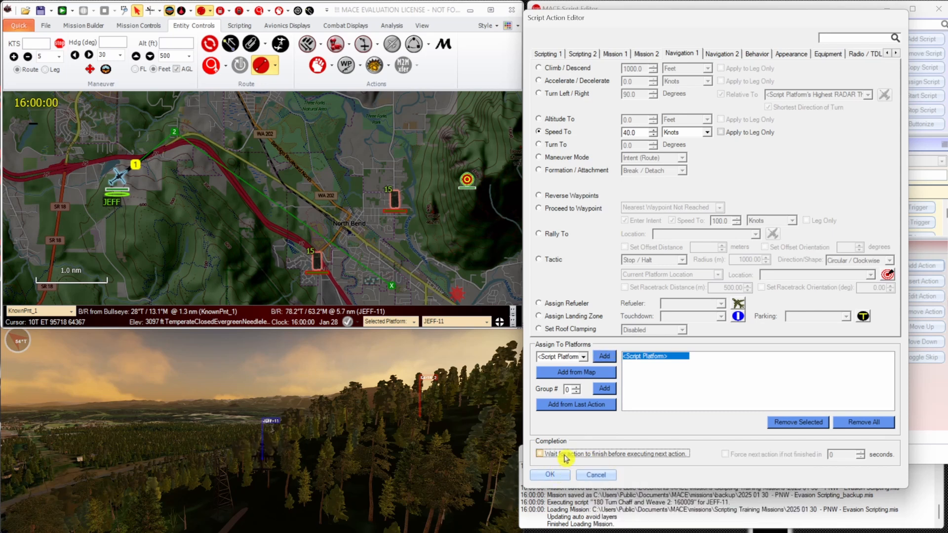
left_click(549, 475)
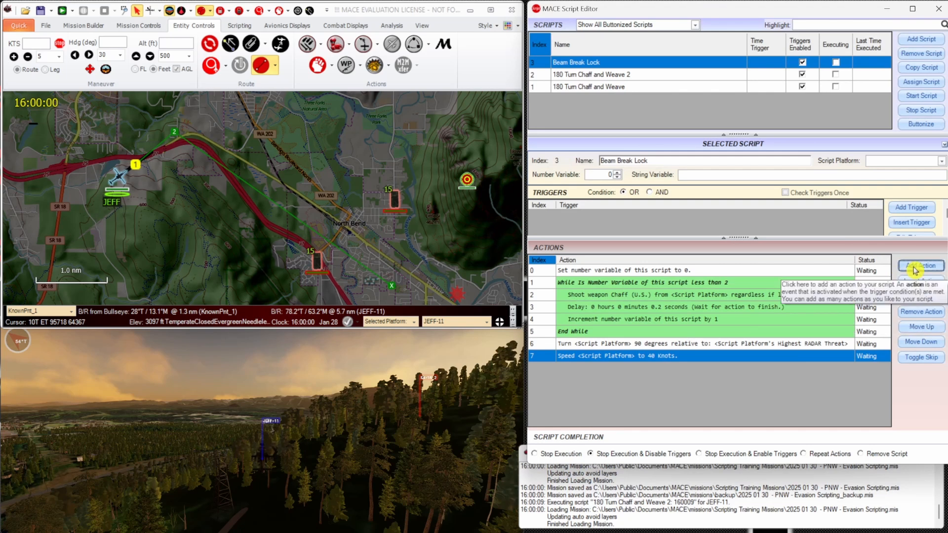
Add an action that assigns <Script Platform> a blank landing zone with no touchdown or parking location.
left_click(915, 269)
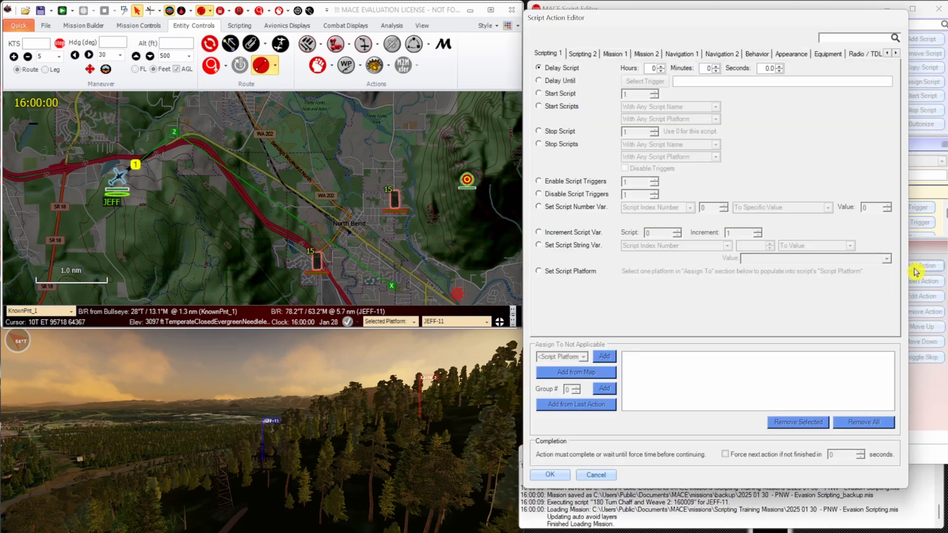
left_click(681, 54)
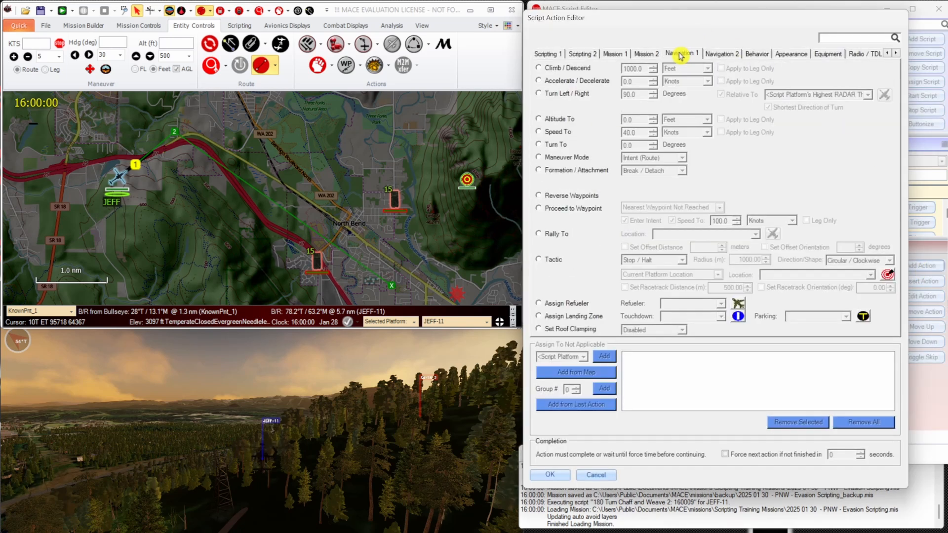
left_click(596, 320)
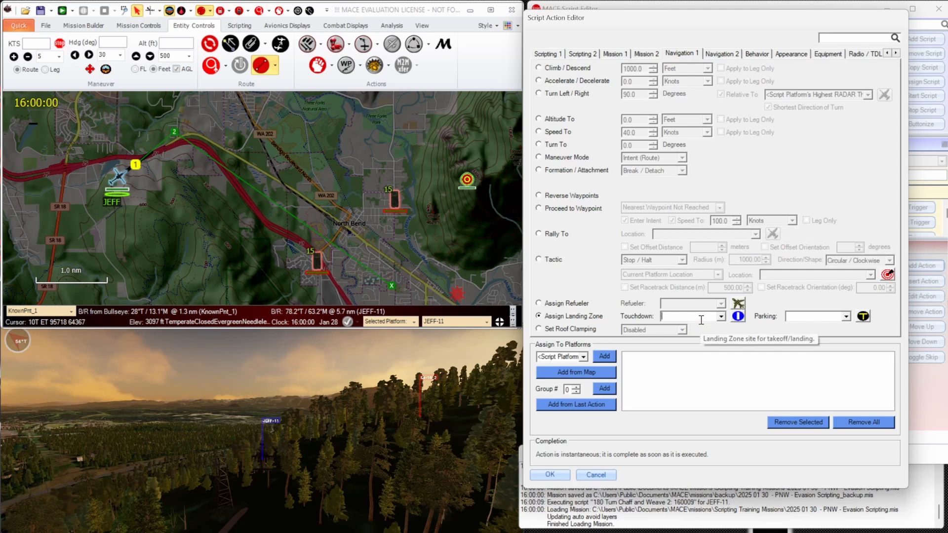
left_click(604, 356)
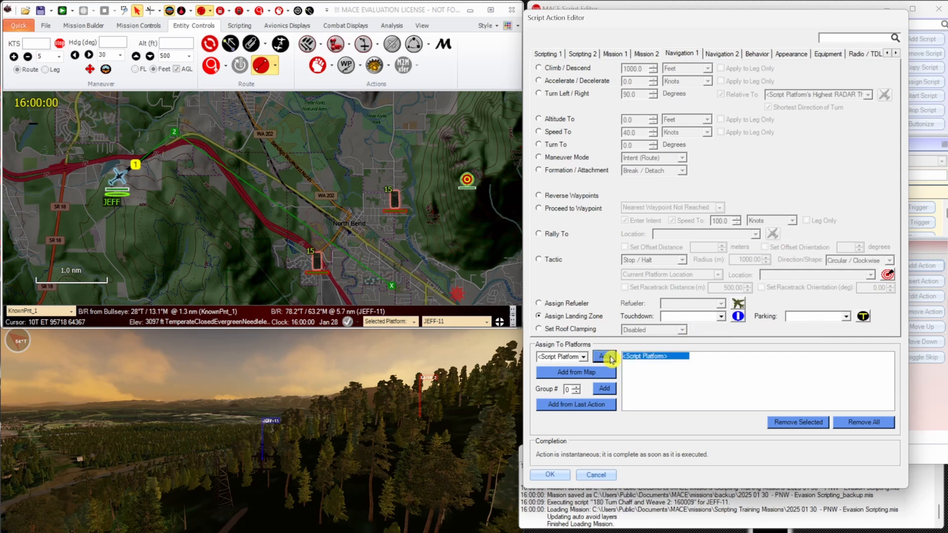
left_click(559, 477)
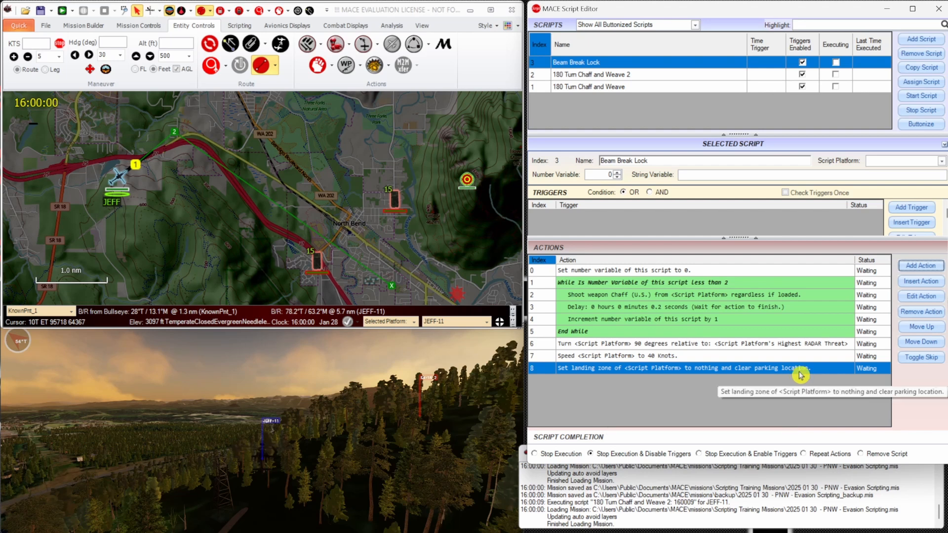
Add a Land tactic action for <Script Platform> that waits to finish before the next action.
left_click(921, 266)
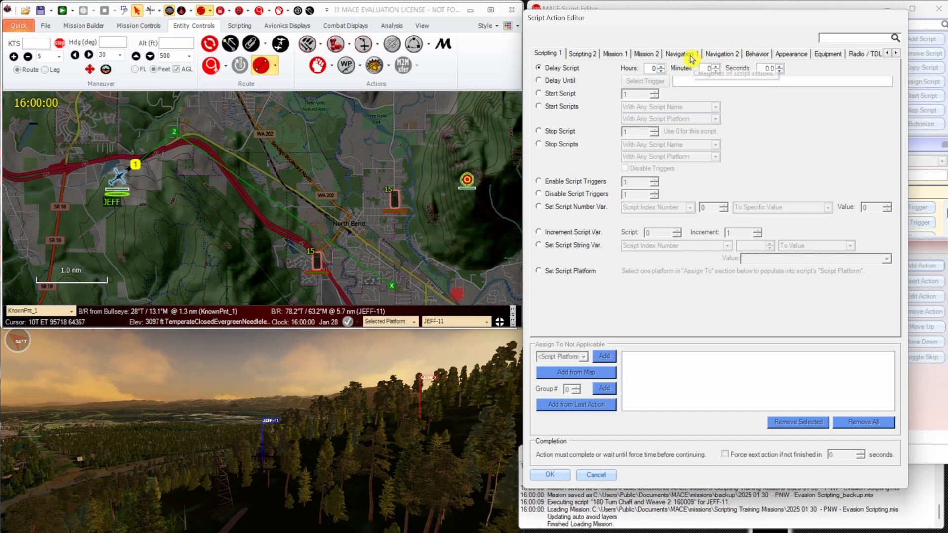
left_click(691, 55)
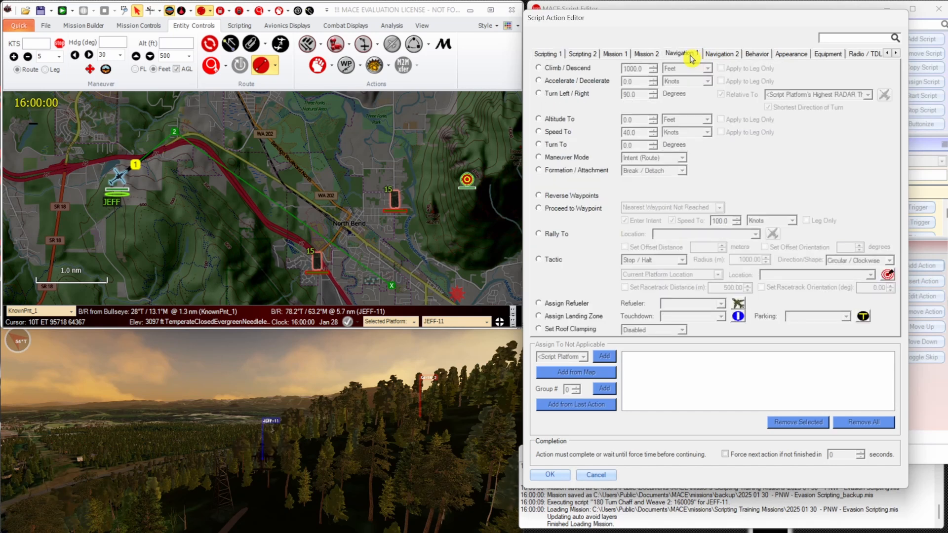
left_click(555, 259)
left_click(682, 260)
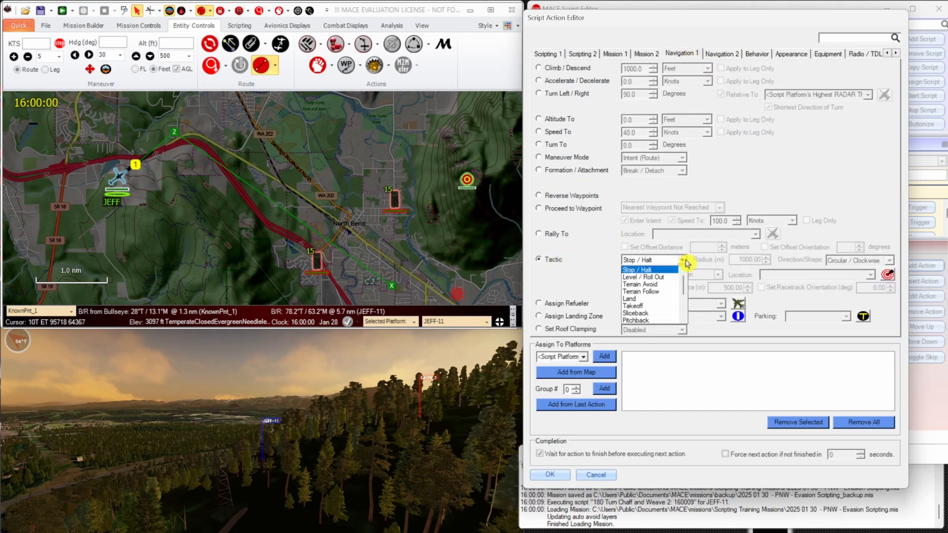
left_click(667, 300)
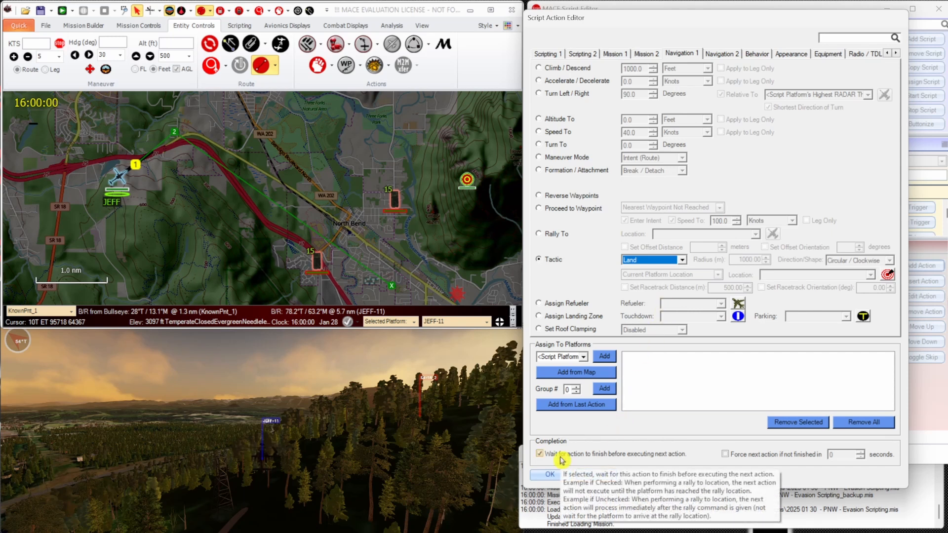
left_click(549, 475)
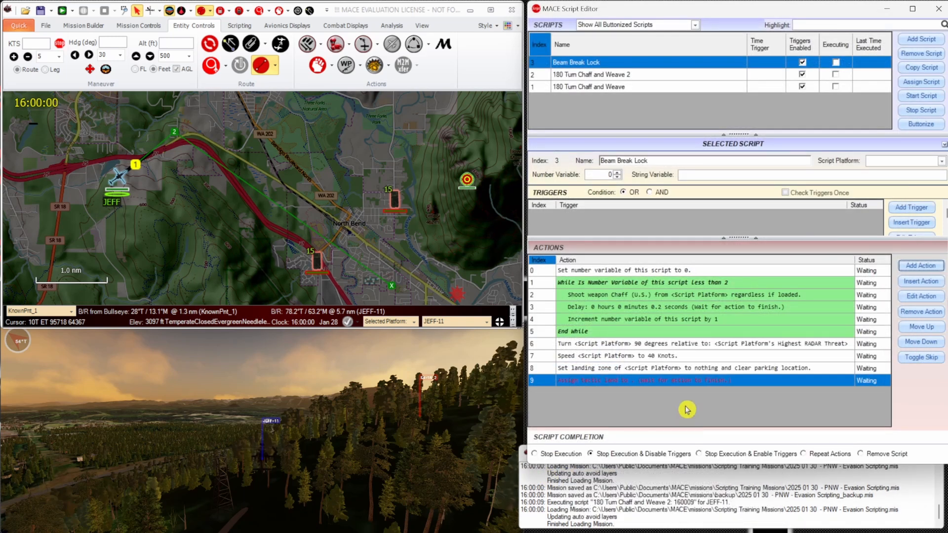
double_click(686, 383)
left_click(605, 356)
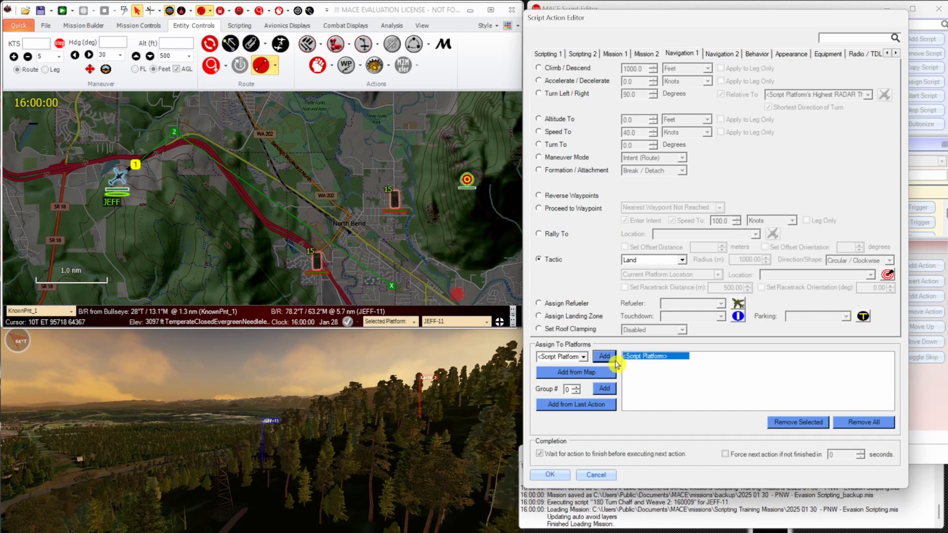
left_click(549, 475)
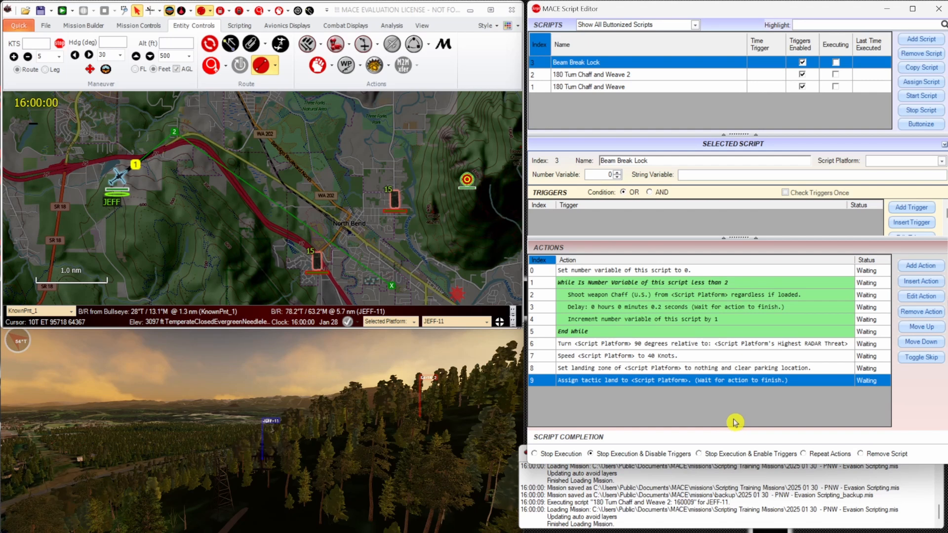
Review the script's action sequence from the number variable reset and chaff loop through the turn, speed and landing actions.
left_click(730, 272)
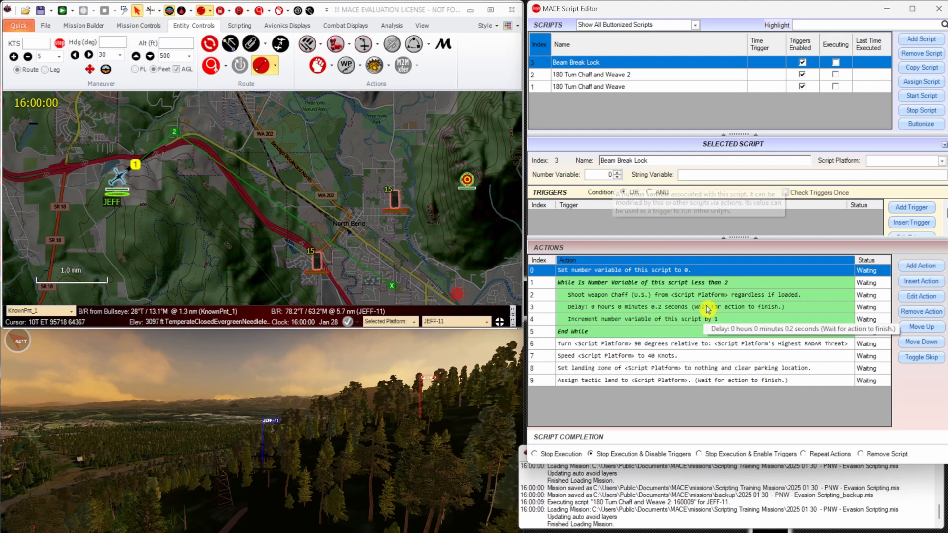
left_click(655, 297)
left_click(657, 308)
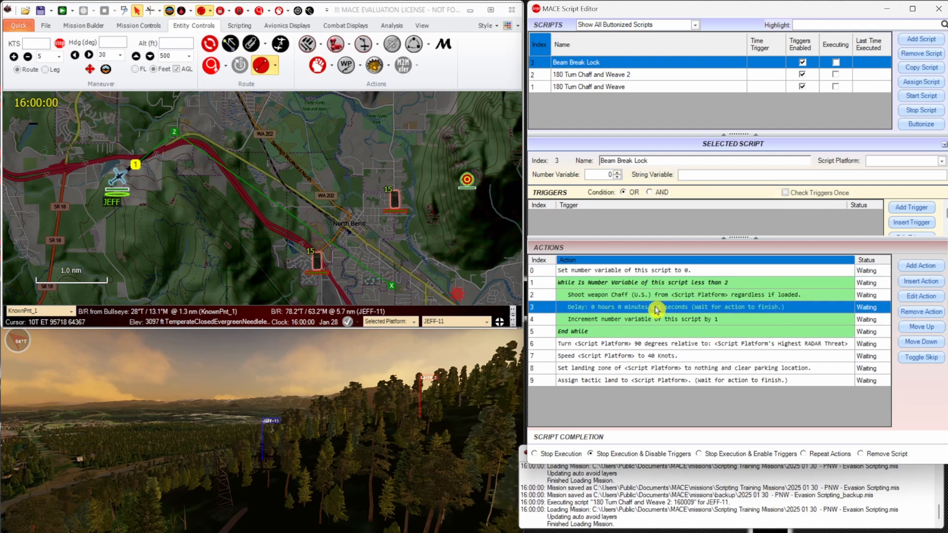
left_click(657, 319)
left_click(662, 299)
left_click(660, 309)
left_click(659, 320)
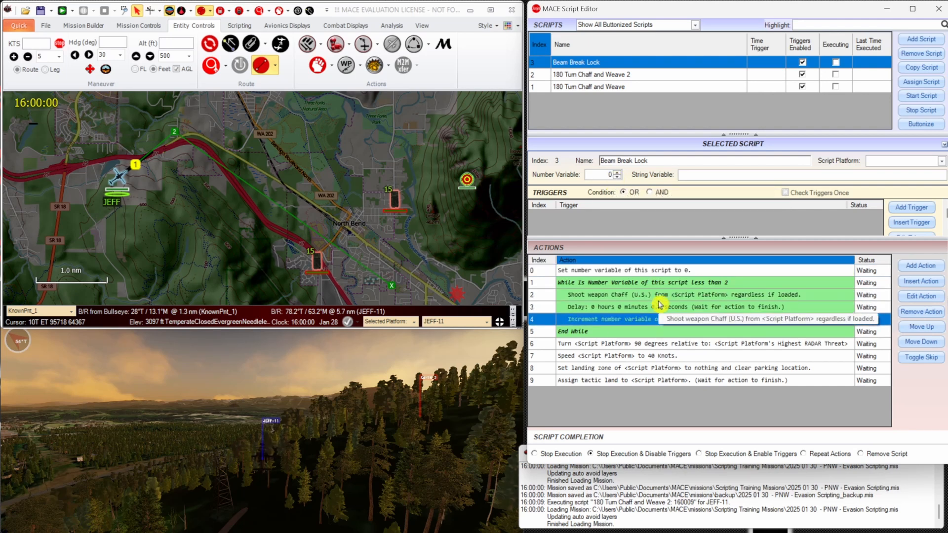
left_click(660, 299)
left_click(659, 310)
left_click(659, 319)
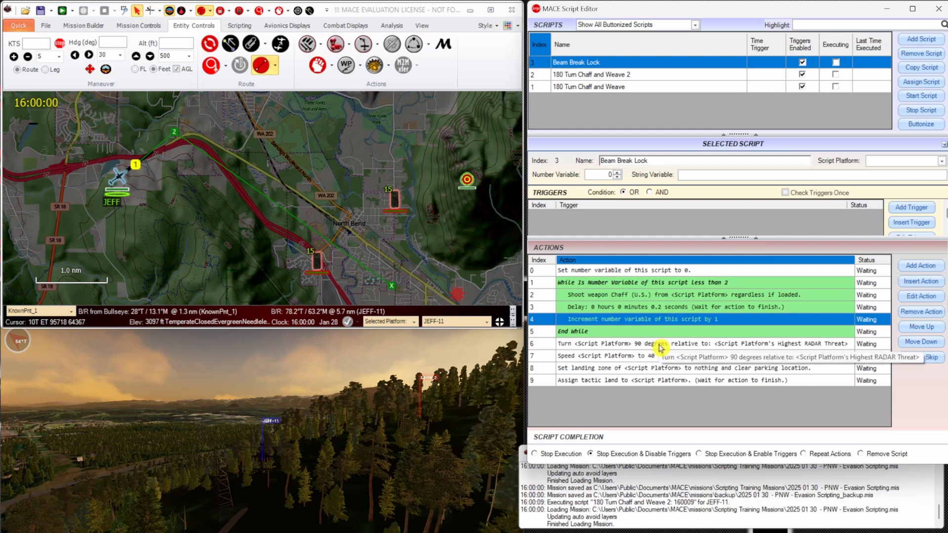
left_click(659, 344)
left_click(680, 356)
left_click(680, 369)
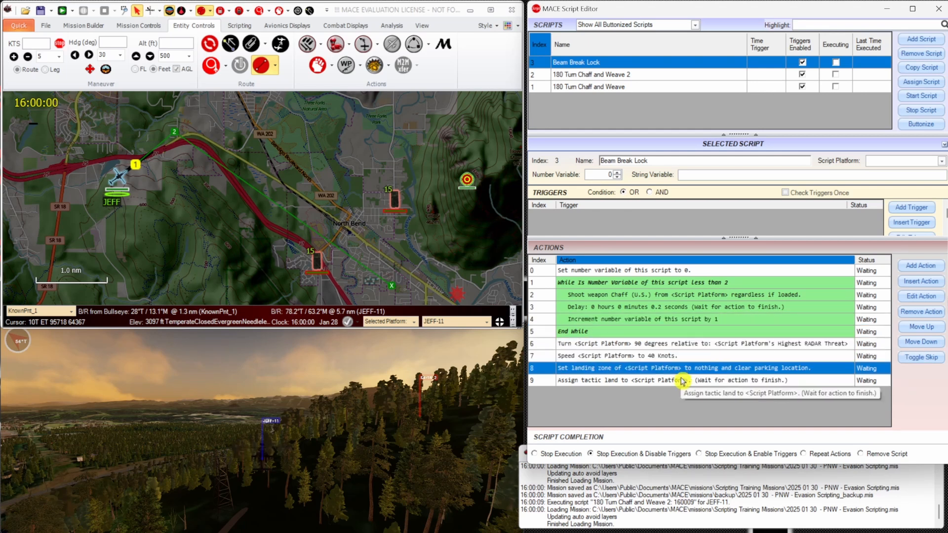
Start buttonizing the Beam Break Lock script and set its save path to Beam_Break_Lock.xml in the SAM folder.
left_click(682, 381)
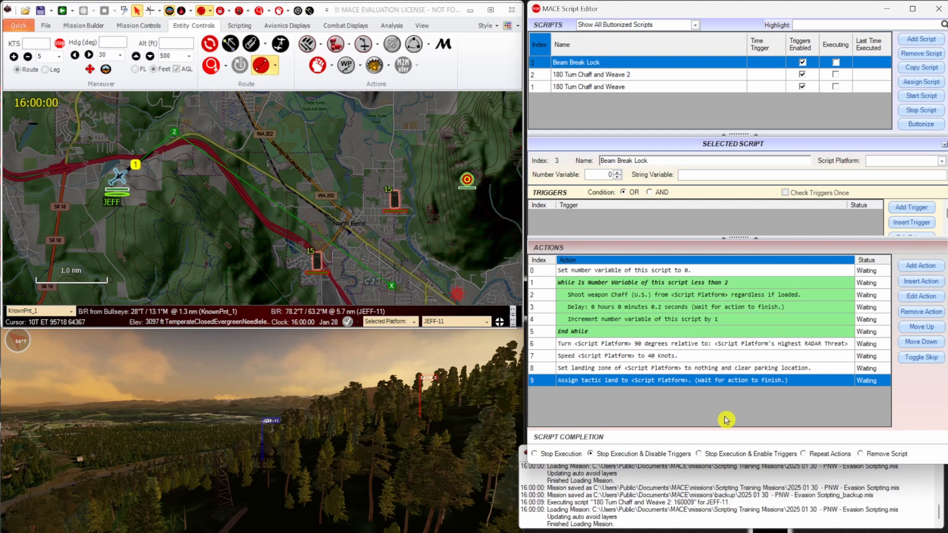
left_click(921, 124)
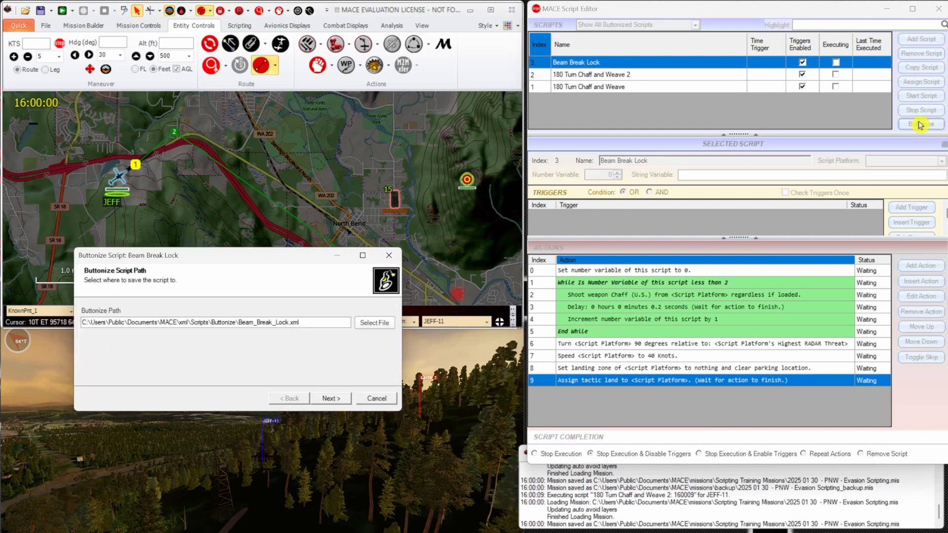
left_click(371, 324)
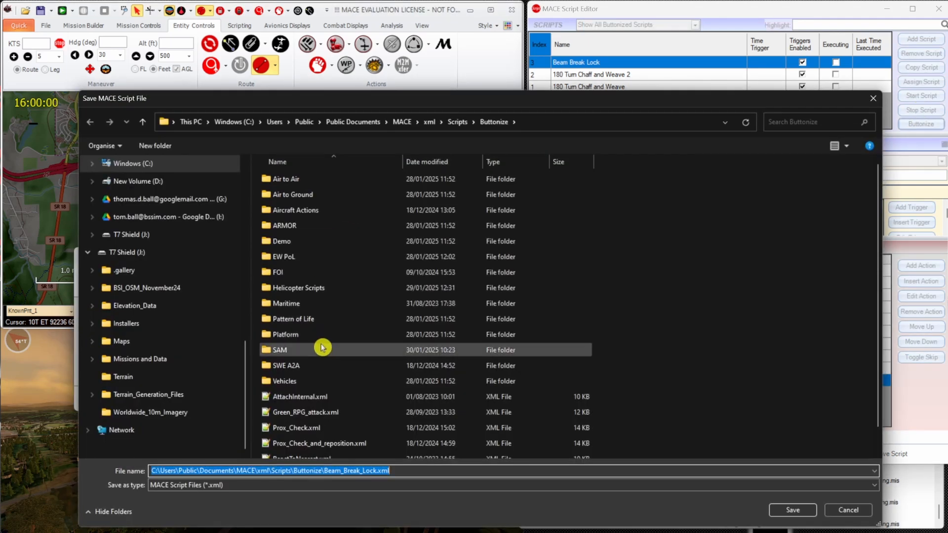
double_click(322, 346)
left_click(793, 510)
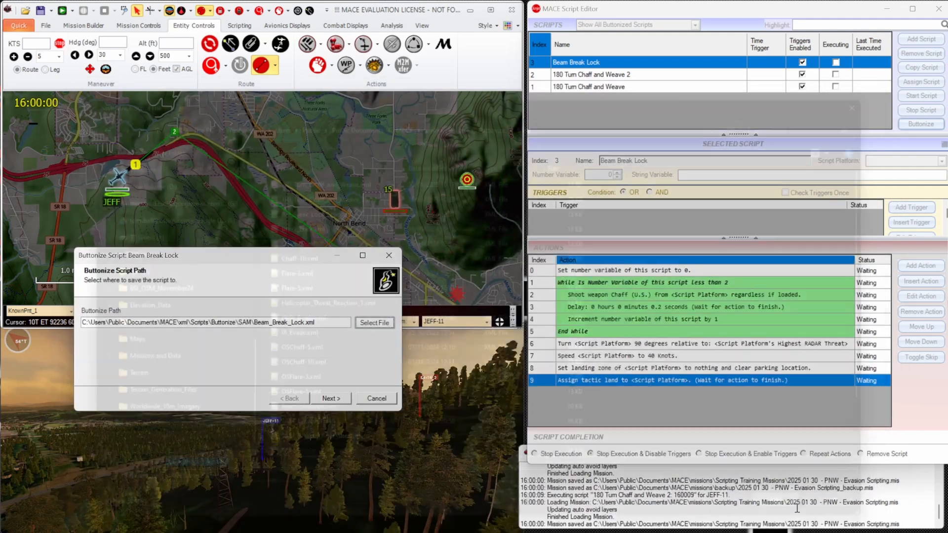
left_click(346, 398)
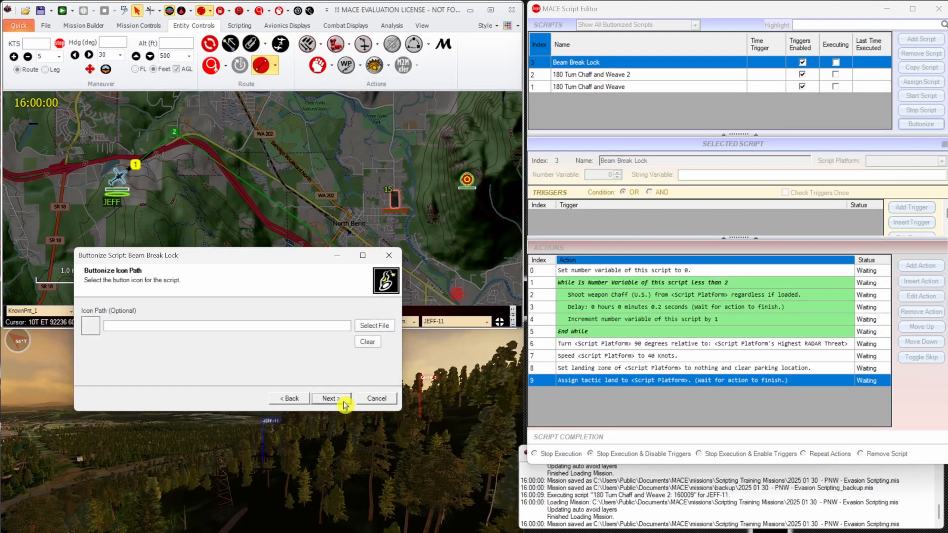
Use beam_left_32.png as the script's button icon and finish buttonizing it with the default options.
left_click(374, 327)
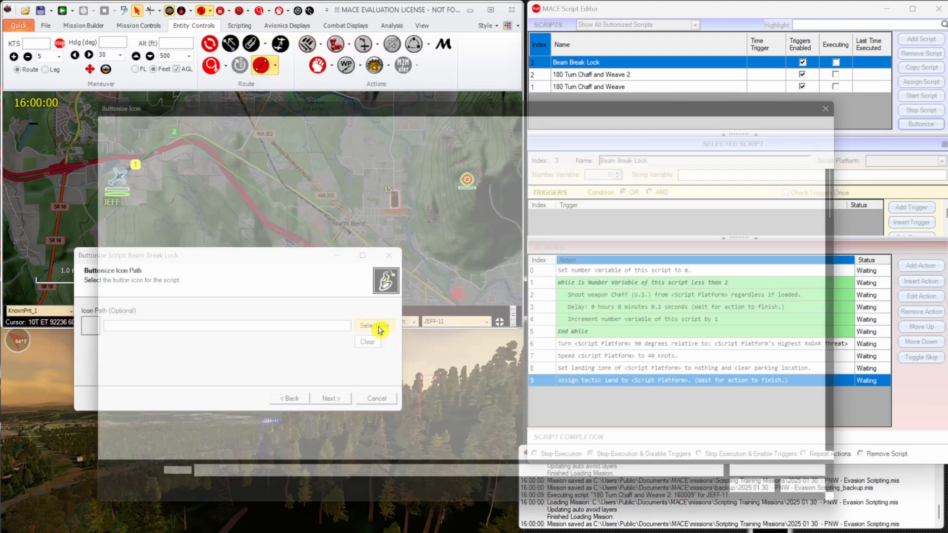
left_click(469, 353)
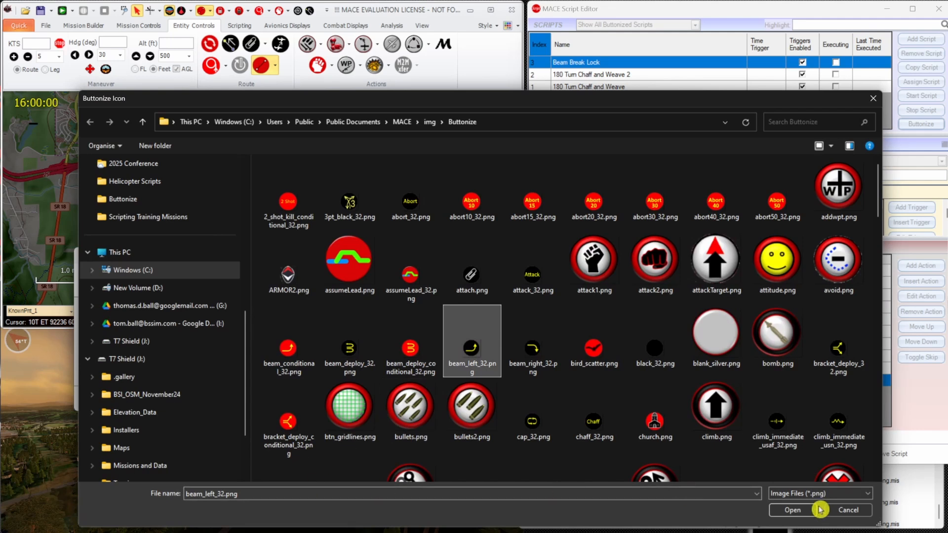
left_click(792, 510)
left_click(348, 402)
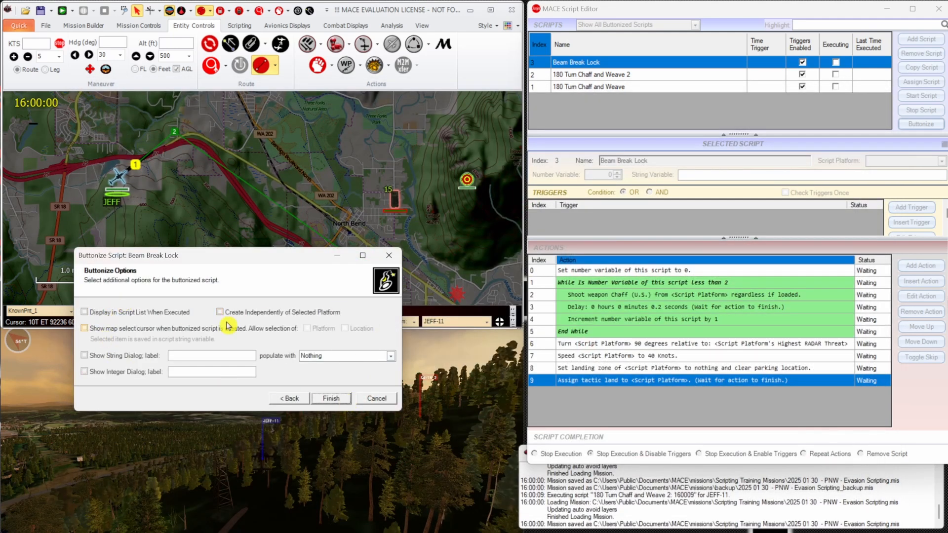
left_click(348, 399)
Set the selected AH-64's threat reaction to run the Beam Break Lock script.
left_click(351, 47)
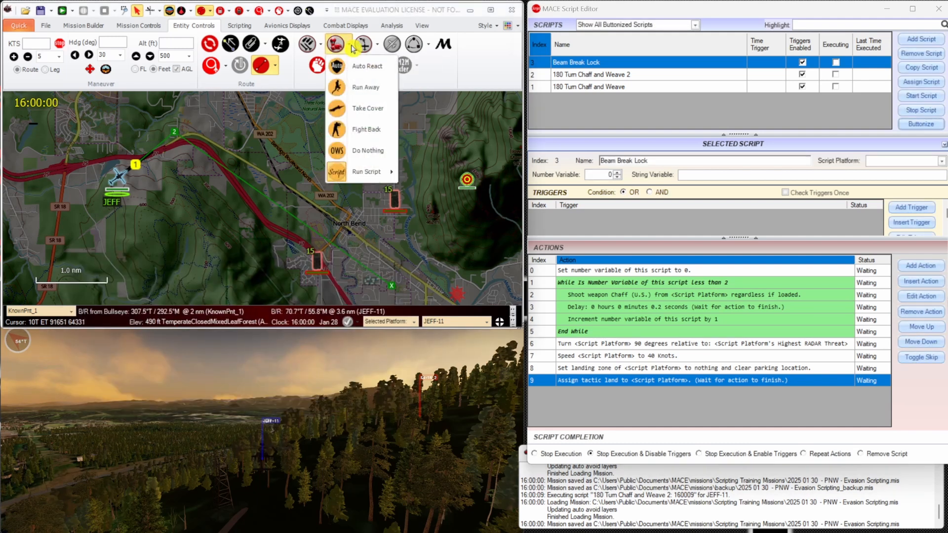
mouse_move(375, 170)
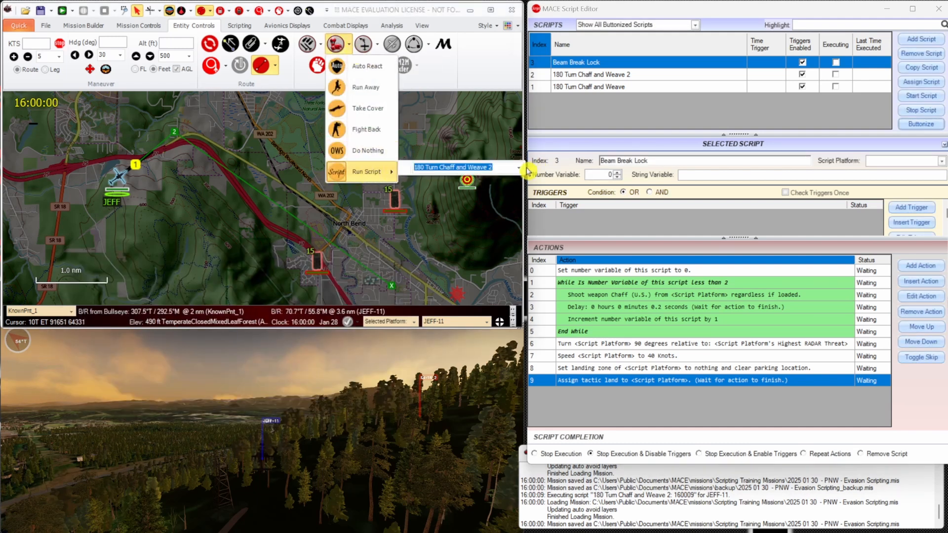
left_click(519, 168)
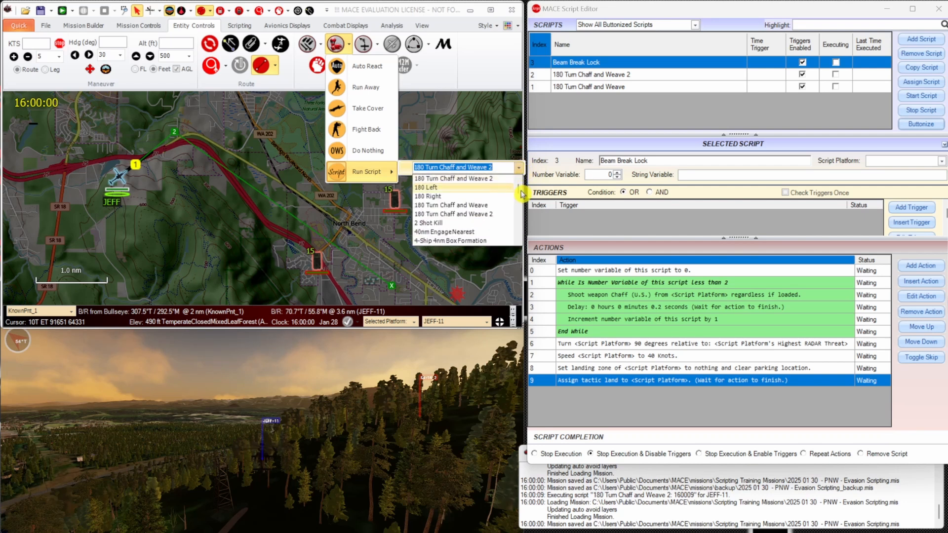
scroll(521, 192, "down", 5)
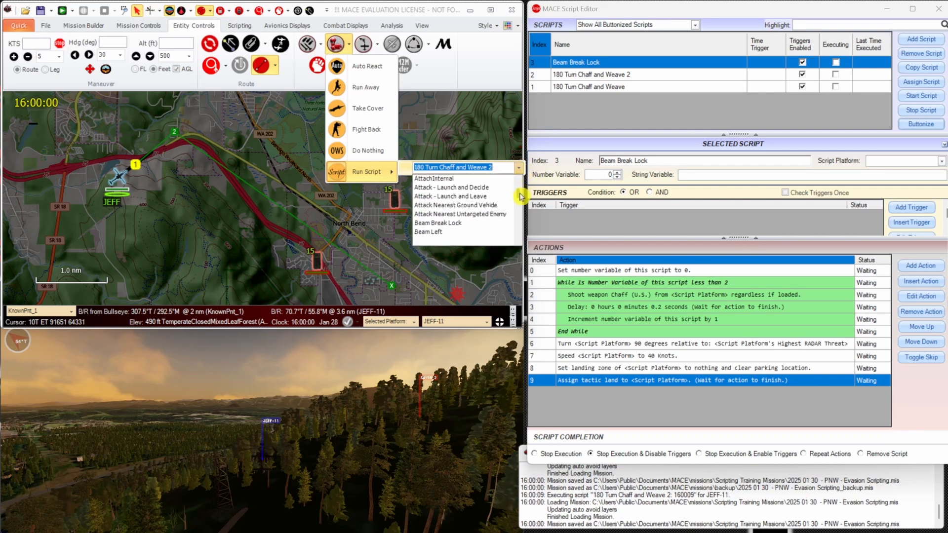
scroll(521, 198, "up", 3)
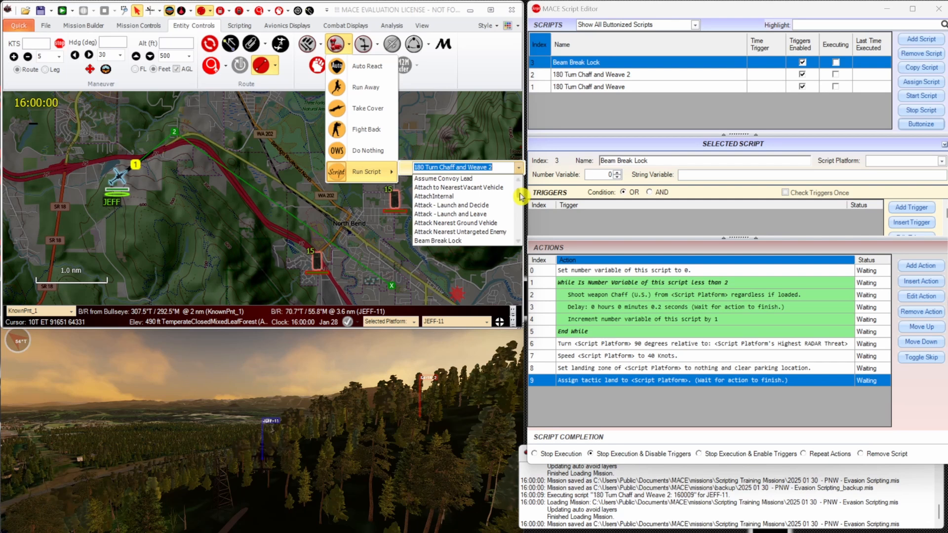
left_click(478, 241)
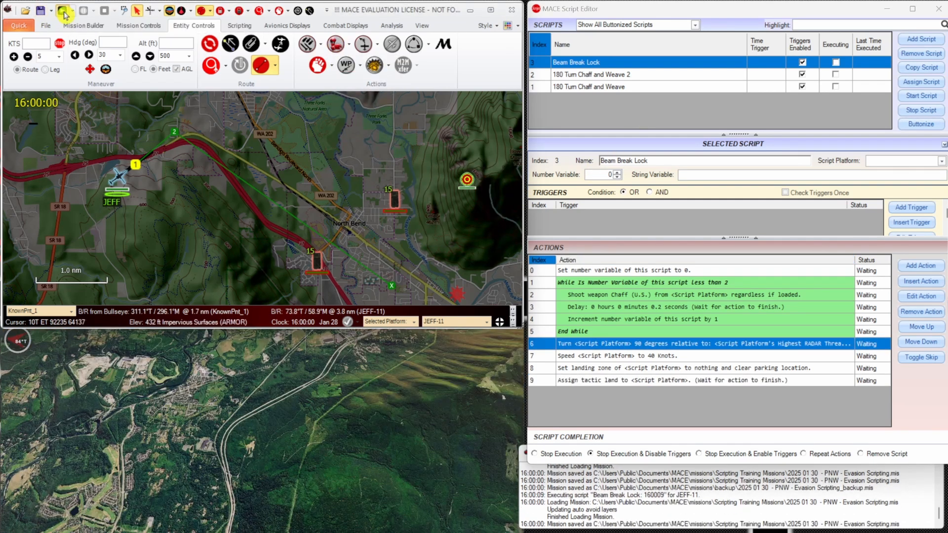
Run the mission and examine the AH-64's evasion on the map, the executing Beam Break Lock script's action statuses, and the landing in 3D.
scroll(132, 159, "up", 3)
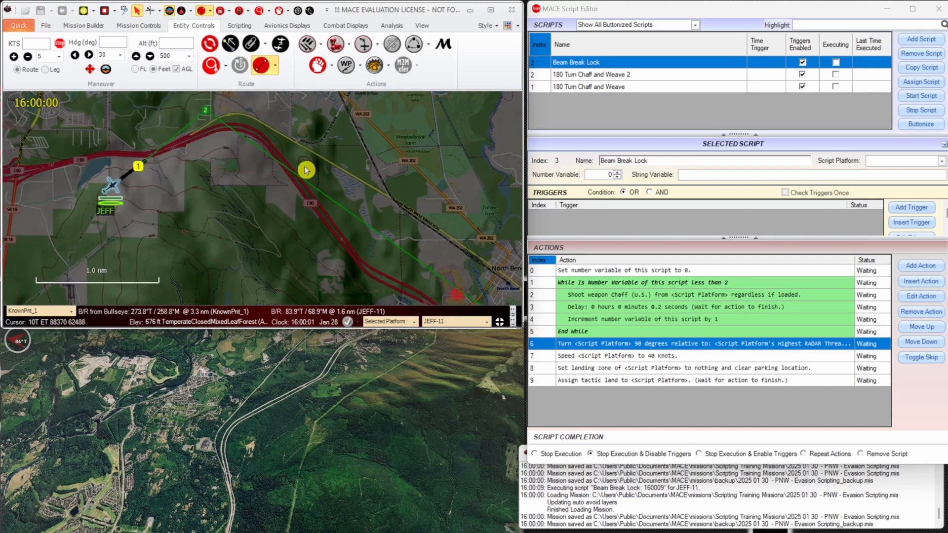
left_click_drag(305, 170, 235, 170)
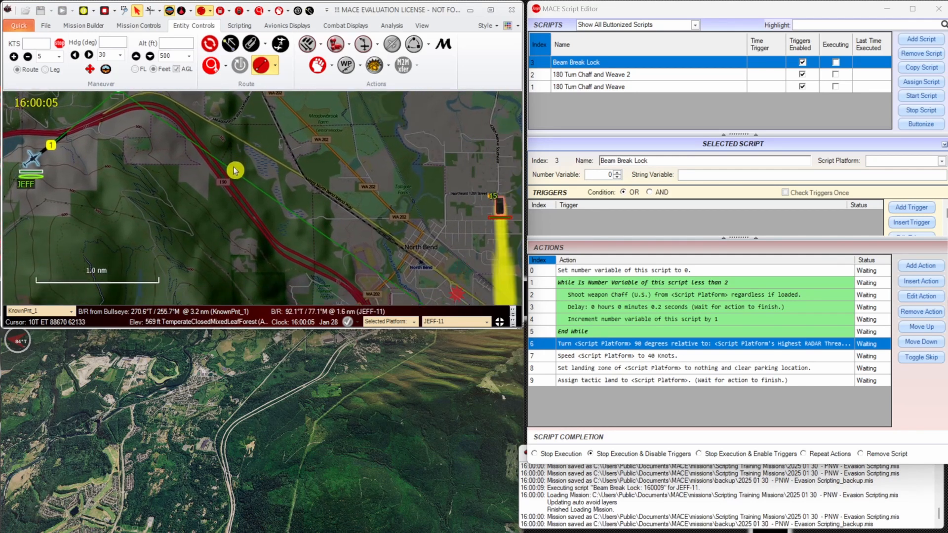
scroll(242, 178, "down", 1)
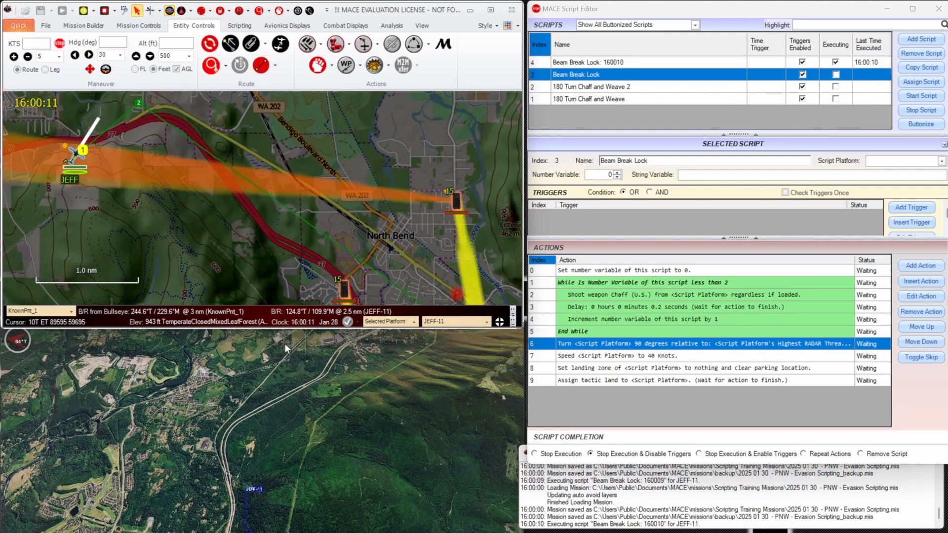
left_click(627, 63)
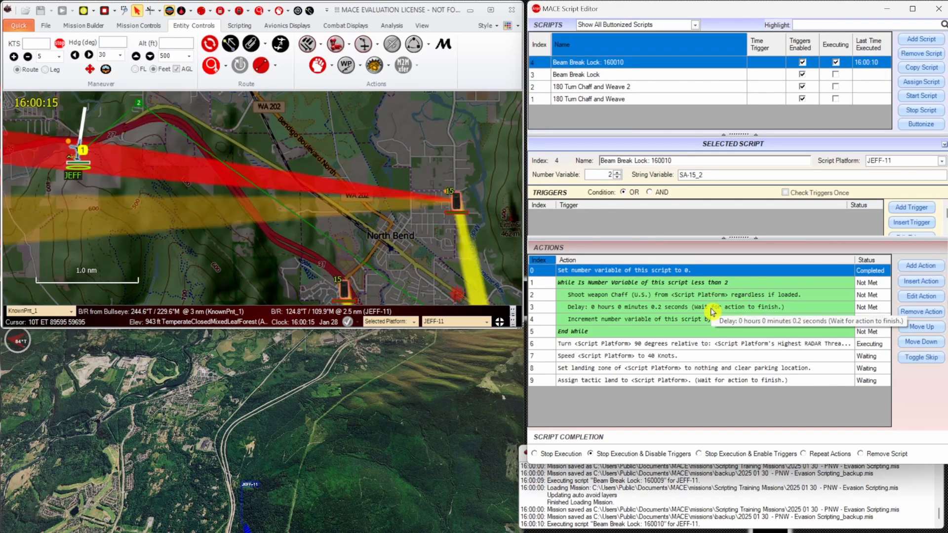
scroll(104, 149, "up", 5)
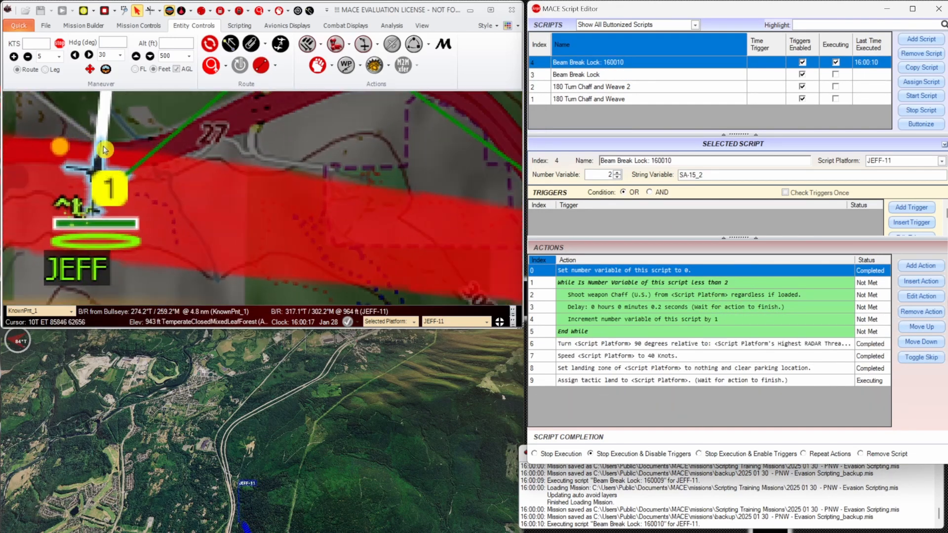
scroll(100, 174, "down", 4)
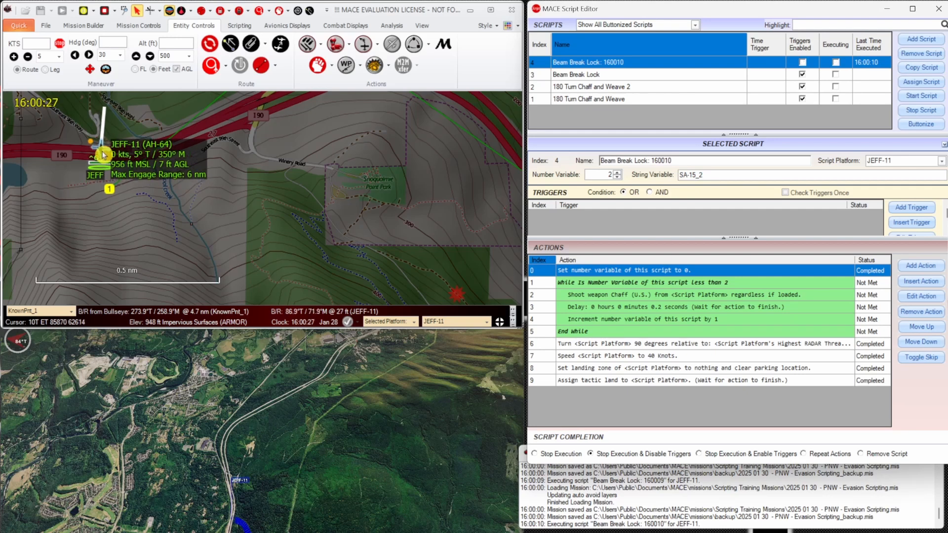
double_click(256, 413)
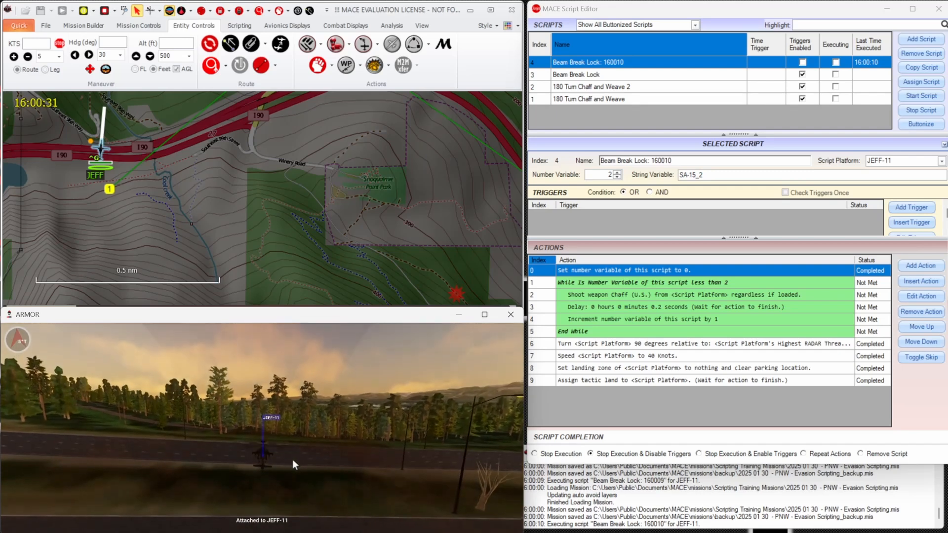
Stop the simulation and reload the recent mission 2025 01 30 - PNW - Evasion Scripting.
left_click(104, 10)
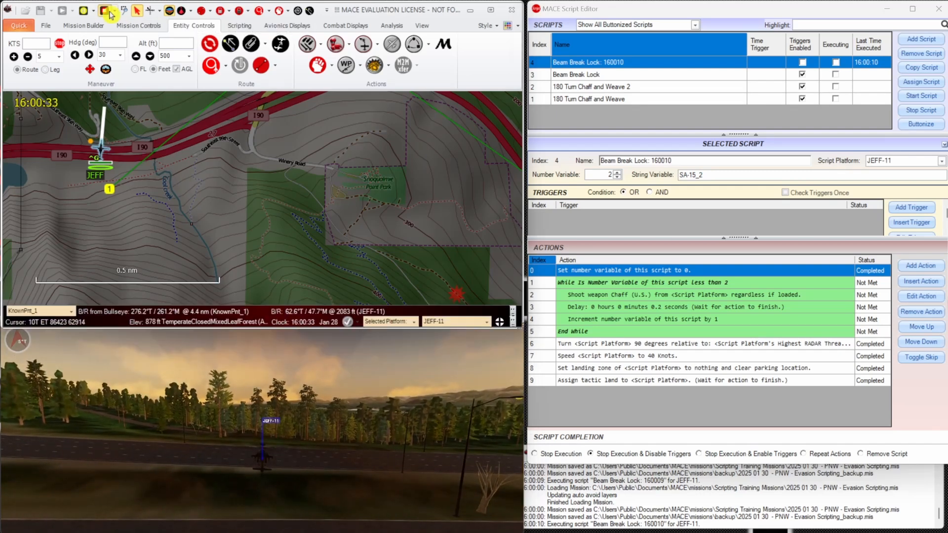
left_click(19, 25)
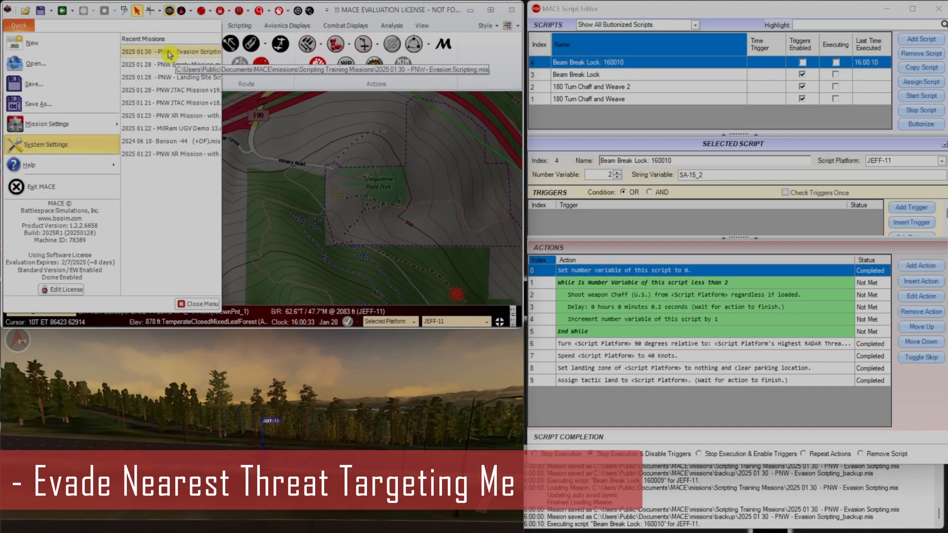
left_click(169, 54)
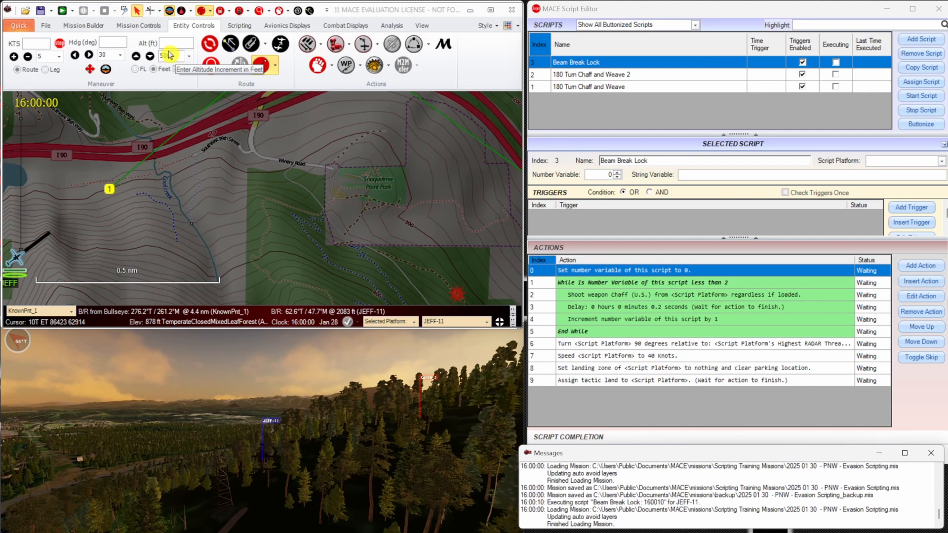
Copy the Beam Break Lock script under the name Evade Nearest Threat Targeting Me.
left_click(676, 236)
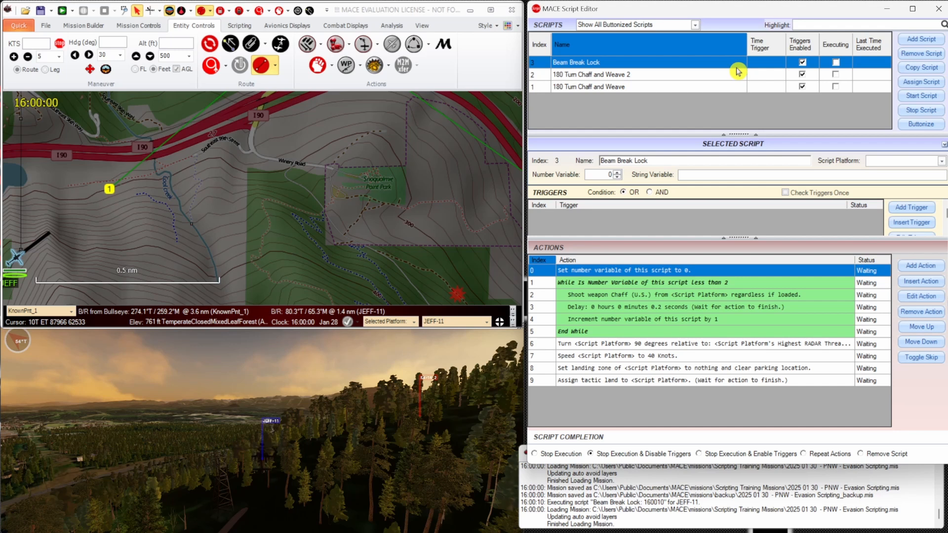
left_click(922, 67)
left_click(476, 294)
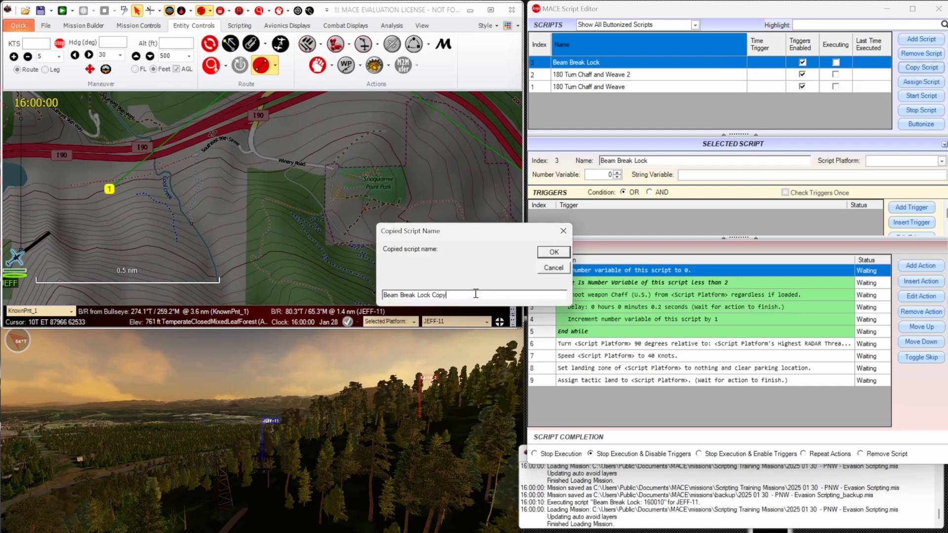
left_click_drag(449, 295, 397, 300)
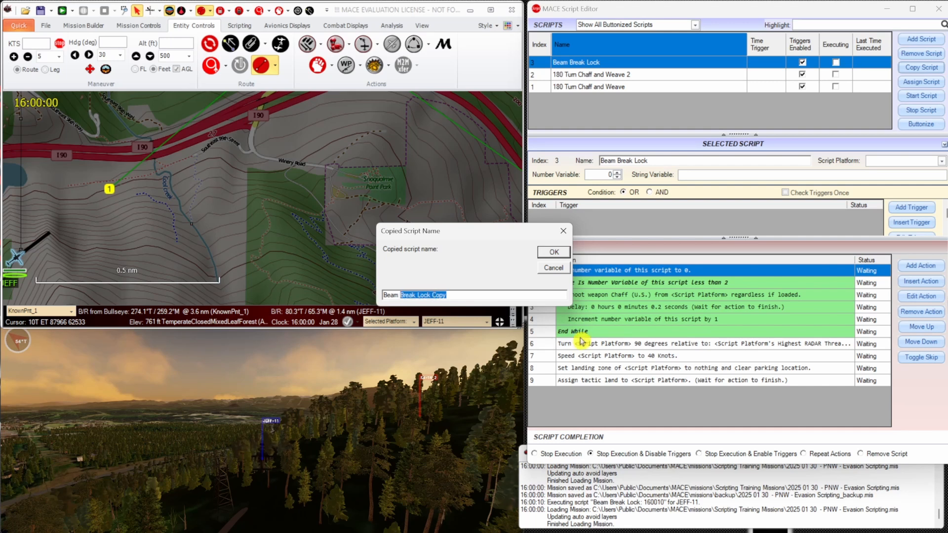
type("Nearest Threat Target")
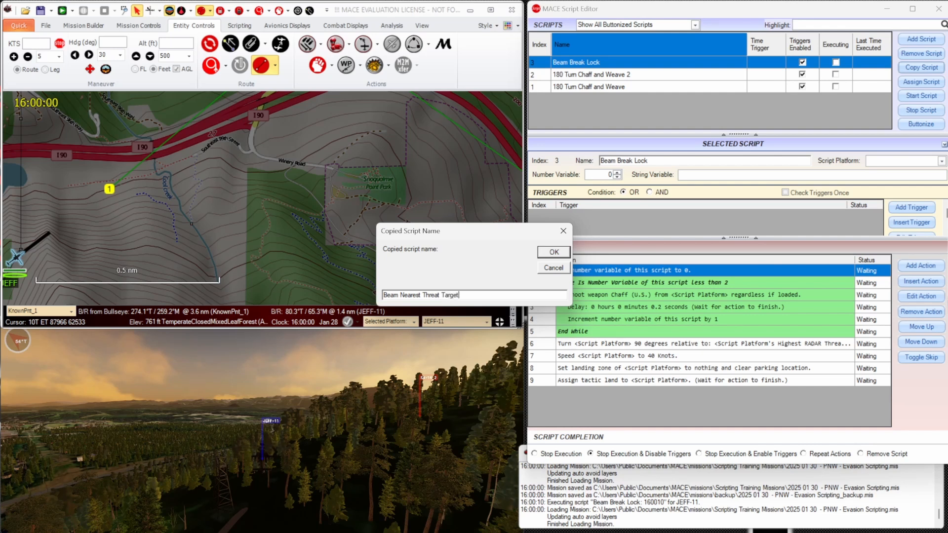
type("ME")
key("Delete")
key("Delete")
key("Delete")
key("Delete")
key("Delete")
type("Evade")
key("Return")
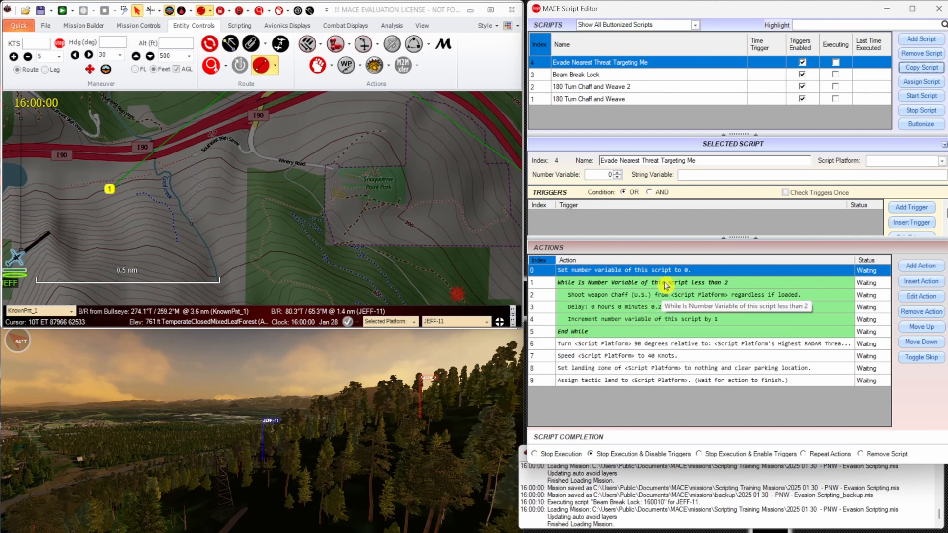
Set up a new Shoot Weapon action for Flare (U.S.) ahead of the chaff action inside the While loop.
left_click(685, 296)
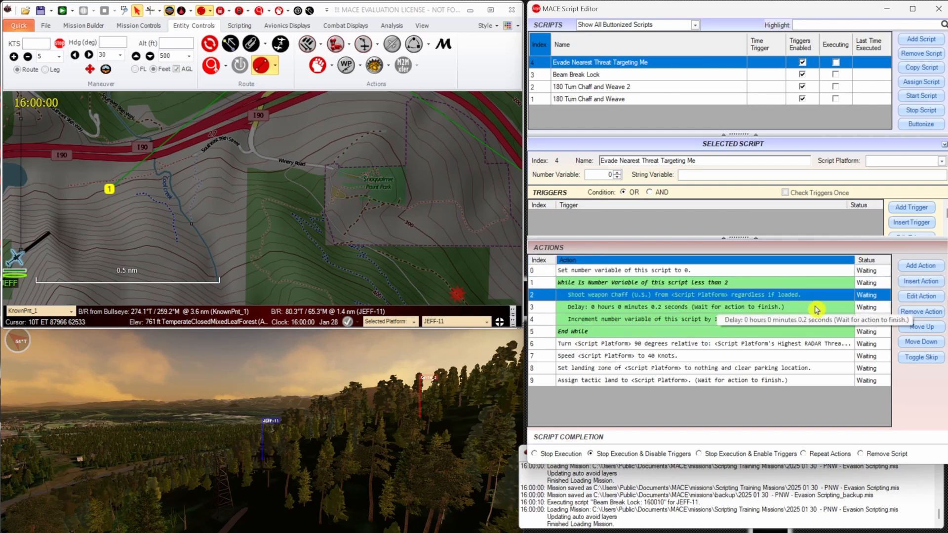
left_click(914, 285)
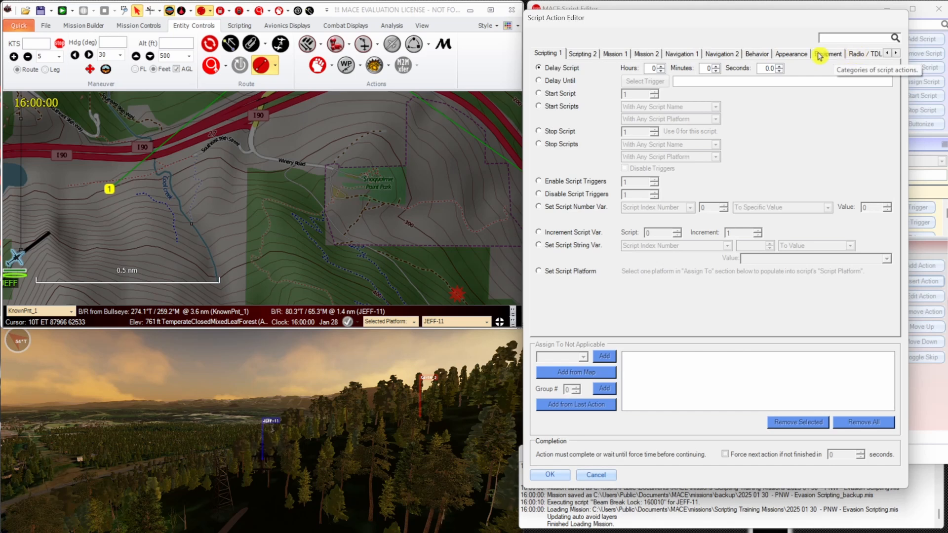
left_click(833, 54)
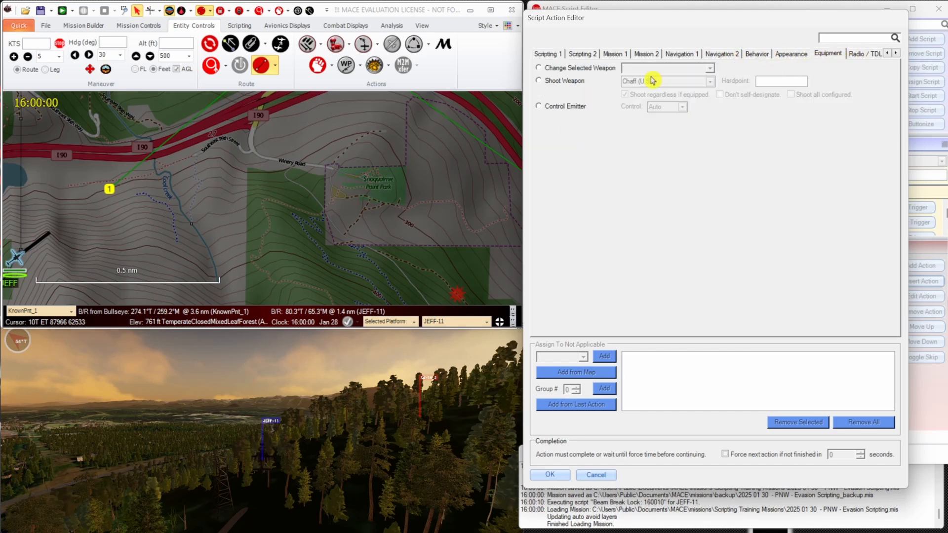
left_click(552, 80)
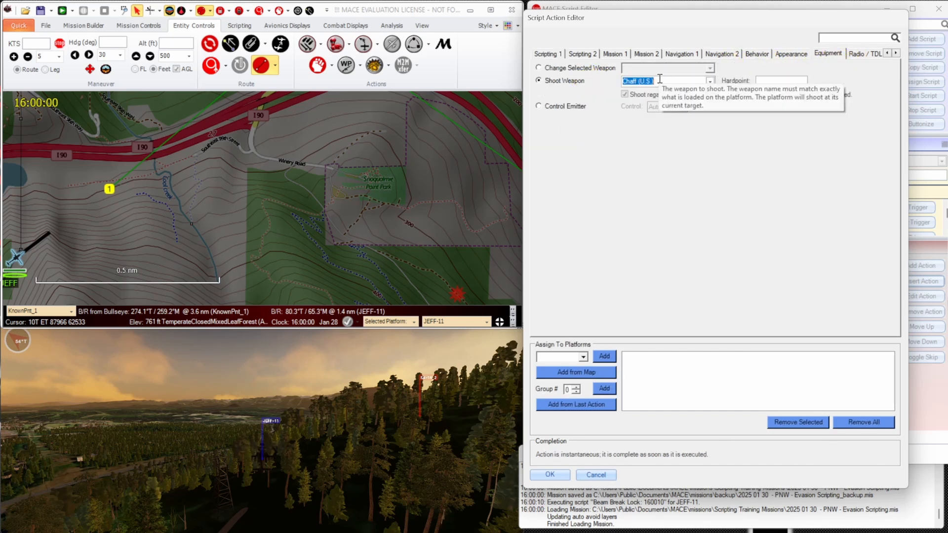
type("F")
key("Down")
key("Down")
key("Down")
key("Down")
Assign the flare action to <Script Platform> and insert it into the script.
left_click(583, 356)
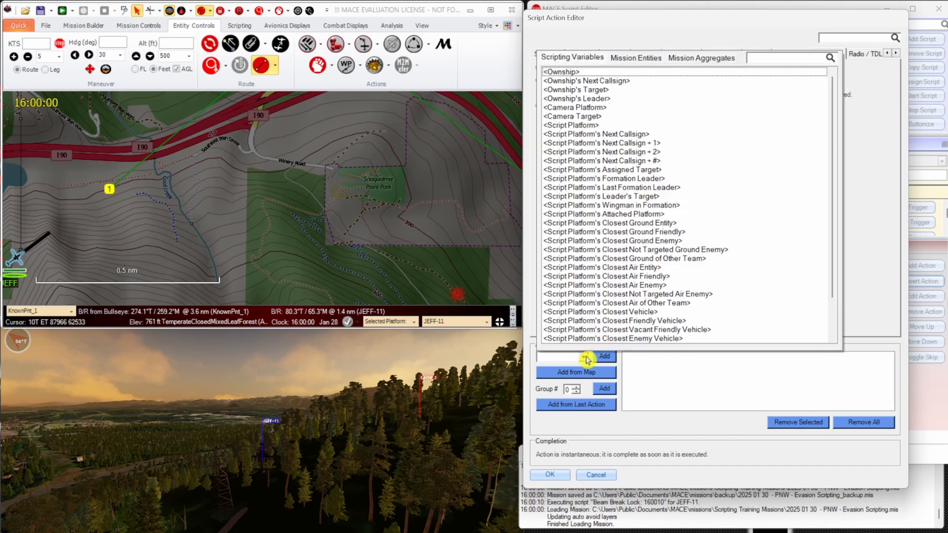
left_click(589, 126)
left_click(604, 356)
left_click(549, 475)
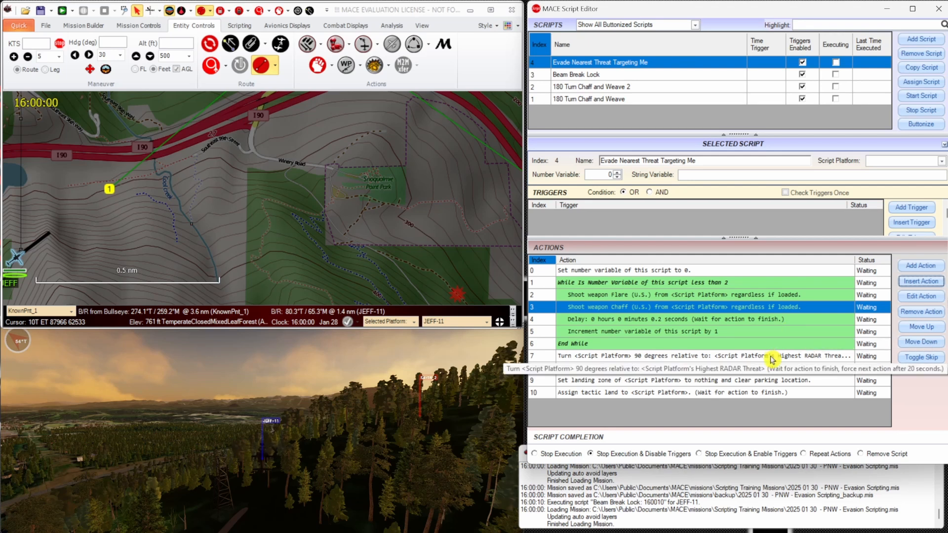
Remove the turn, speed, landing zone and land tactic actions that follow End While in the Evade Nearest Threat Targeting Me script.
left_click(719, 356)
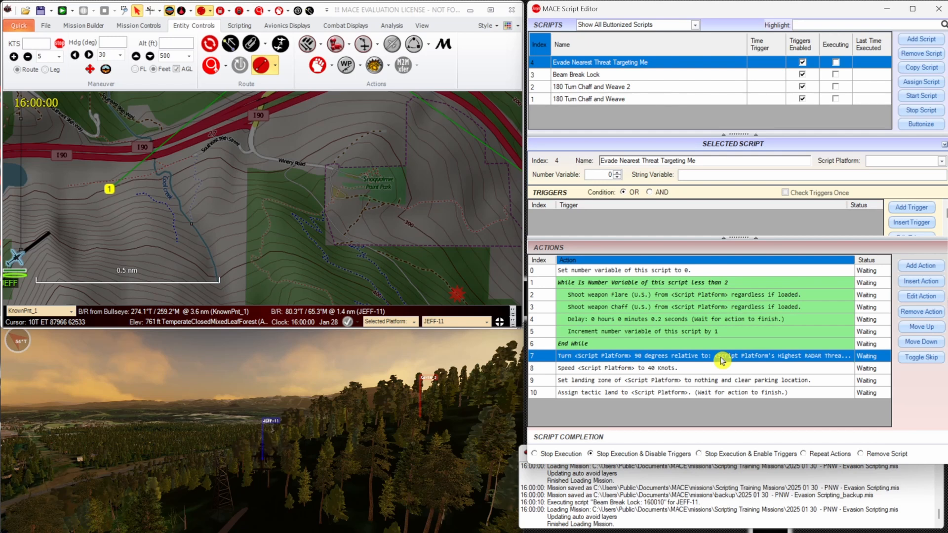
left_click(921, 312)
left_click(921, 312)
left_click(921, 314)
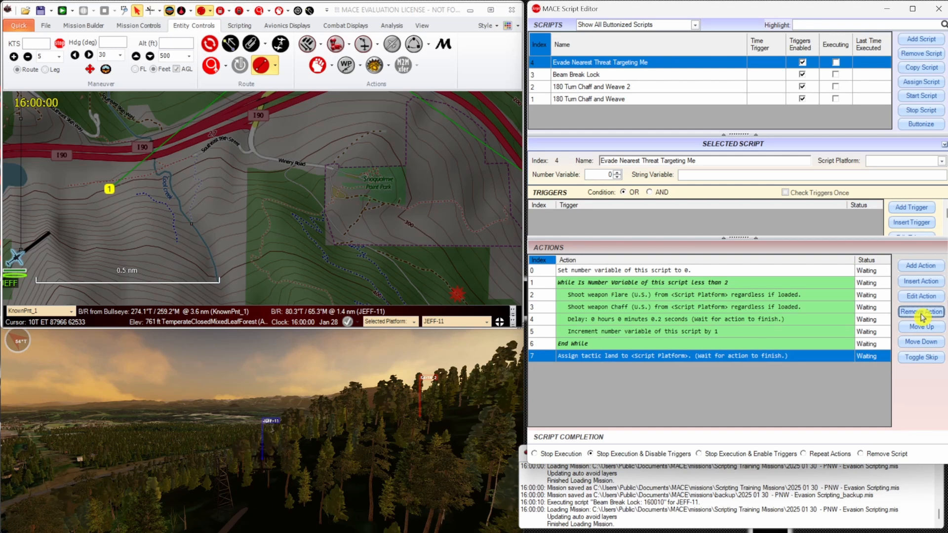
left_click(921, 314)
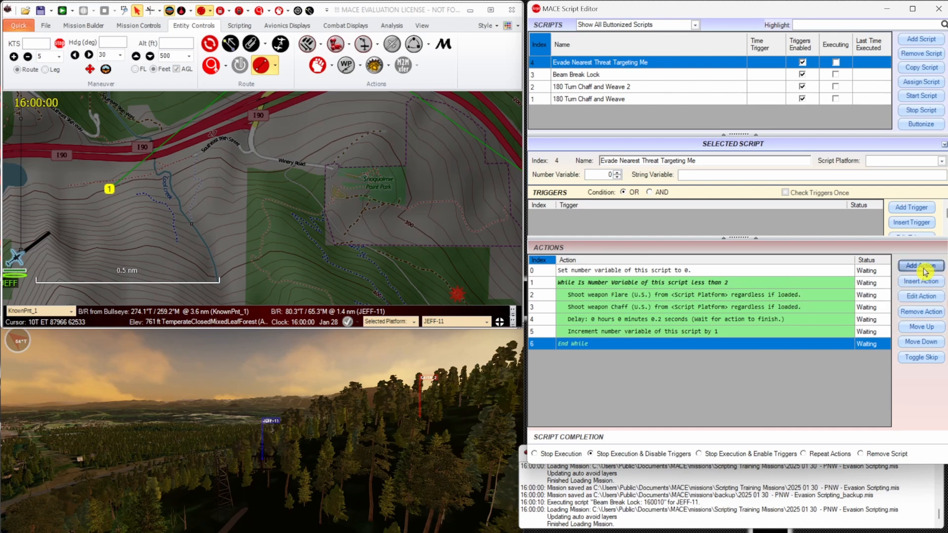
Add an Execute Code Script action that runs the source file ClosestEnemyTargettingMe.cs from the MACE CodeScripts\Actions folder.
left_click(908, 266)
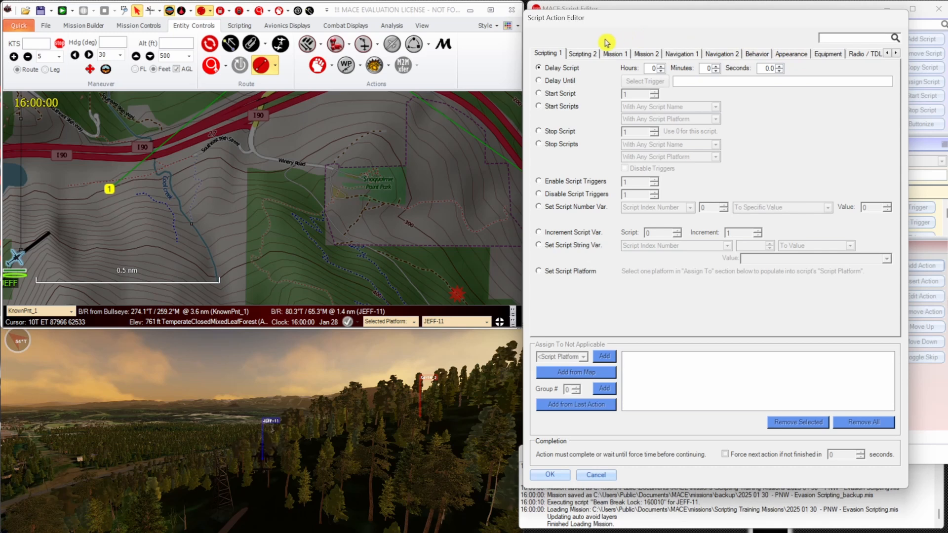
left_click(581, 53)
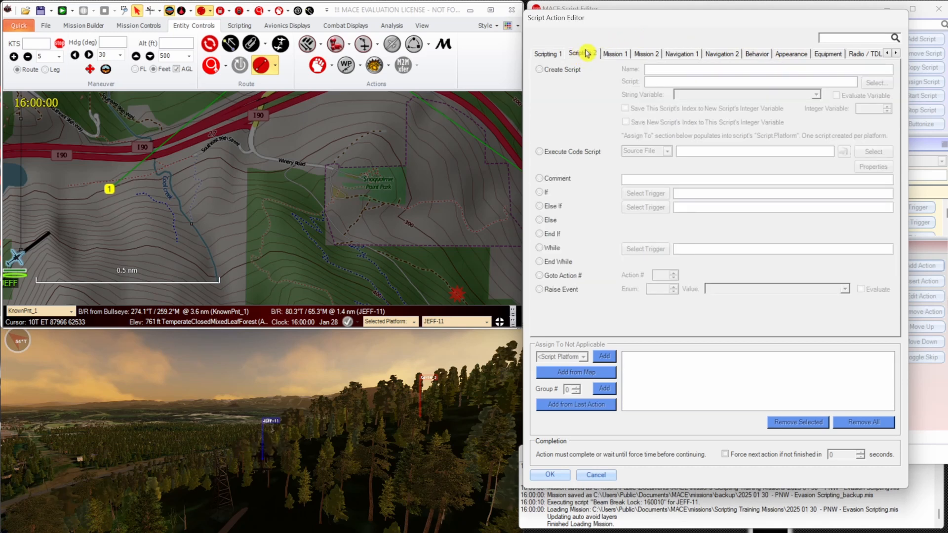
left_click(594, 155)
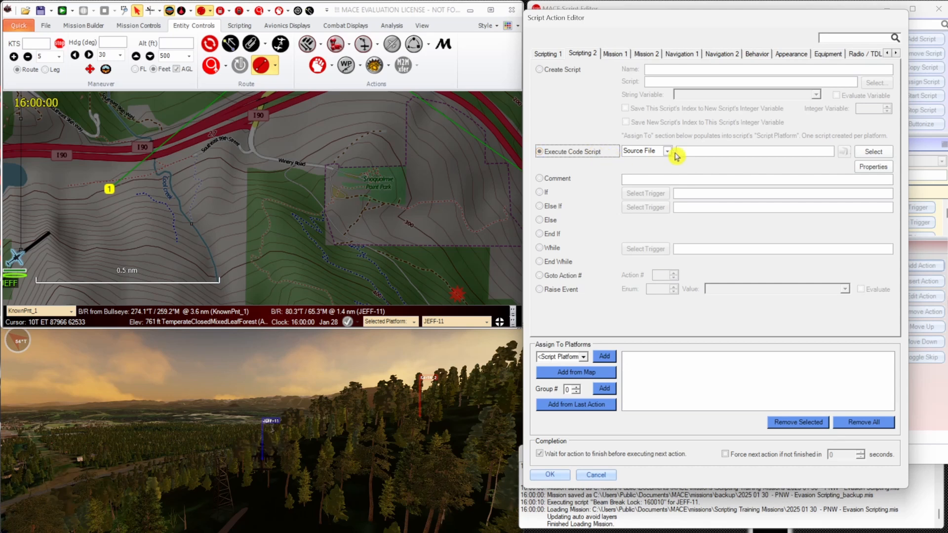
left_click(868, 152)
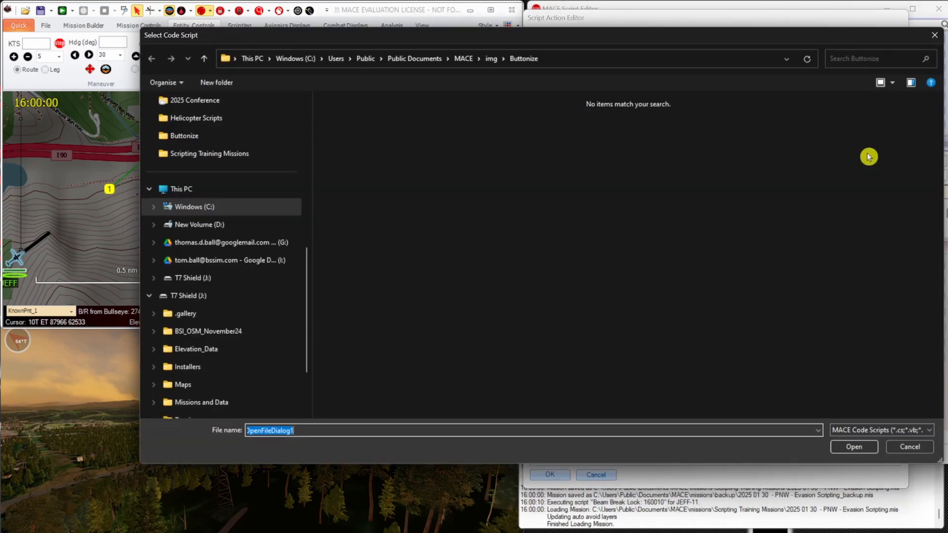
left_click(463, 59)
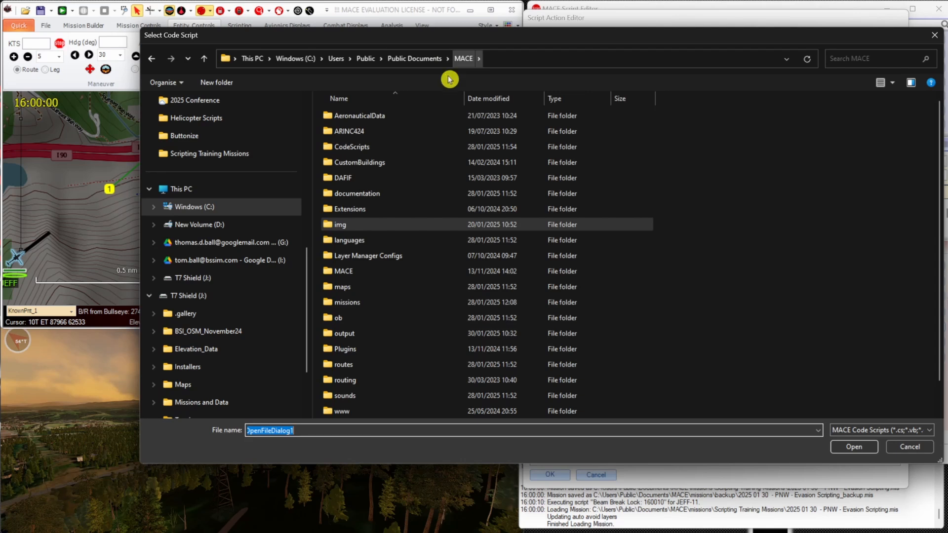
double_click(389, 146)
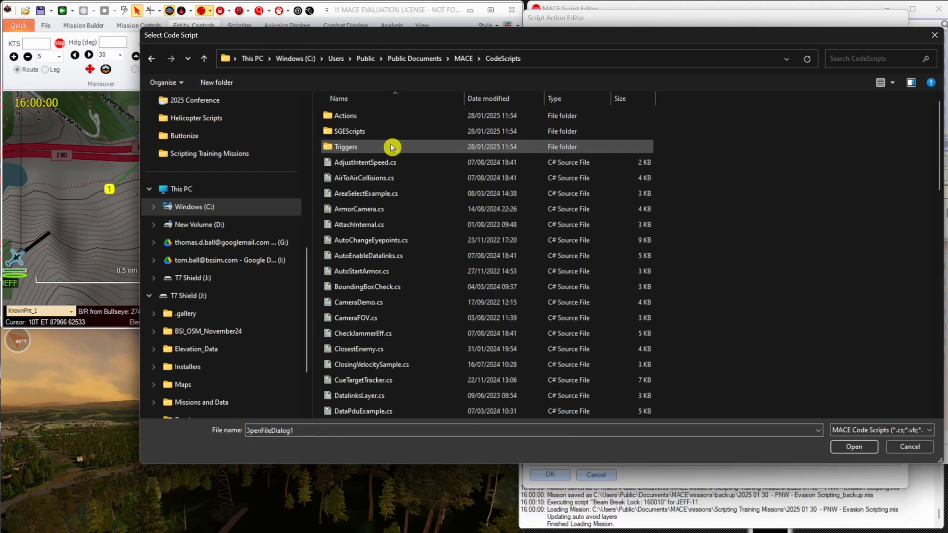
double_click(418, 117)
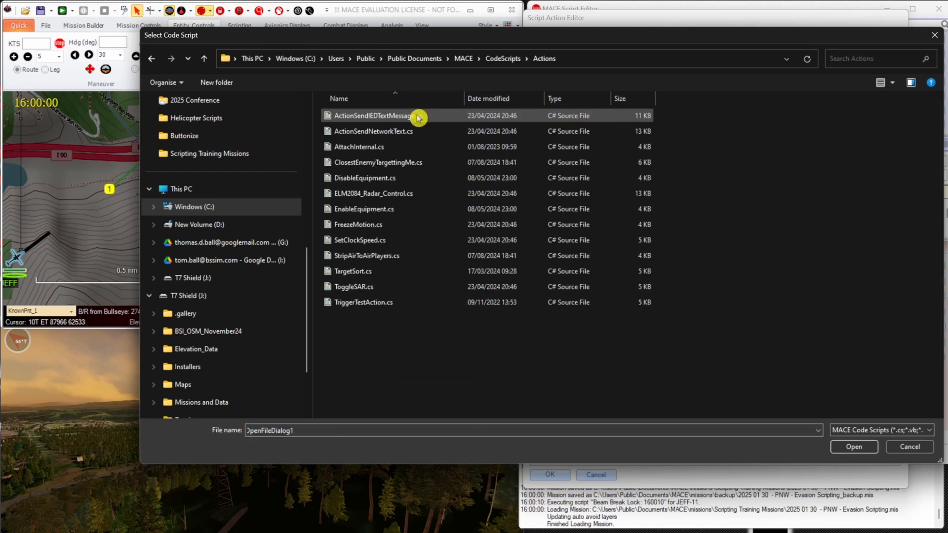
left_click(422, 166)
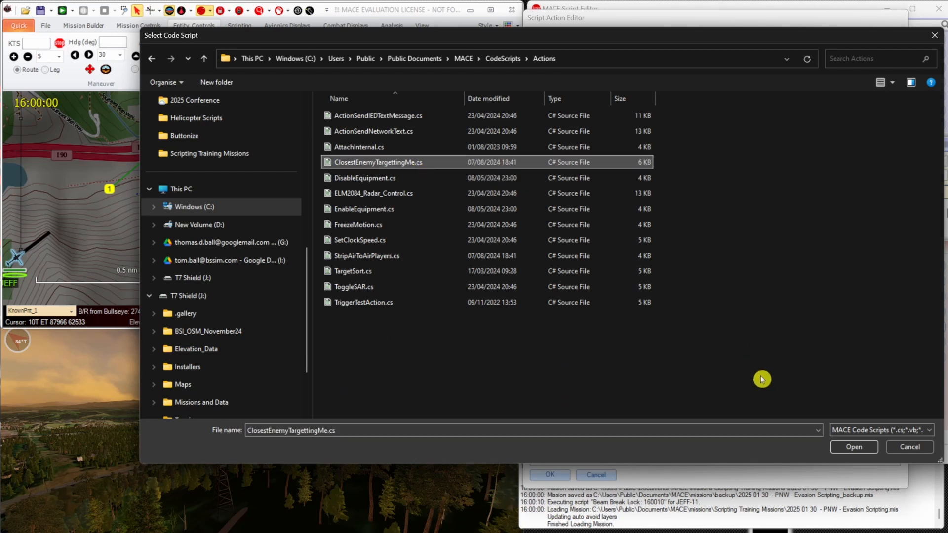
left_click(844, 447)
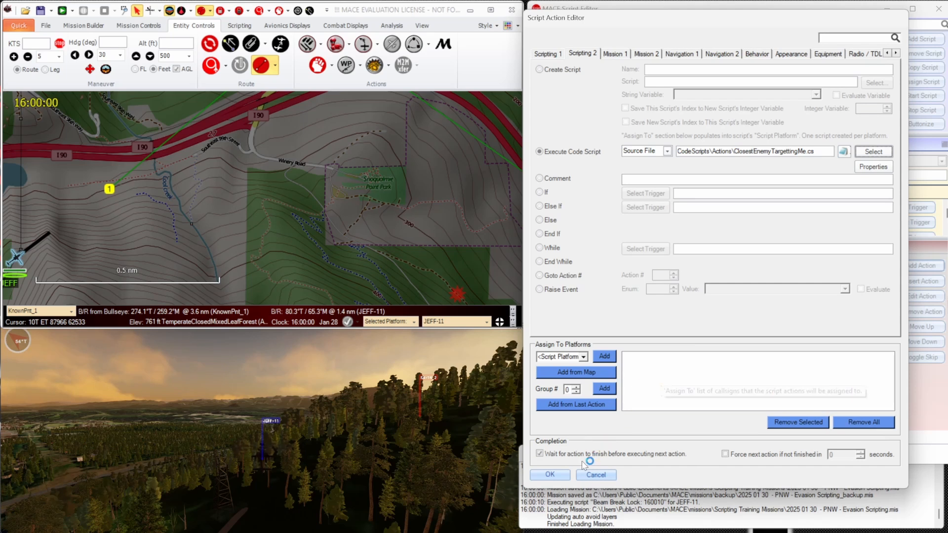
left_click(558, 475)
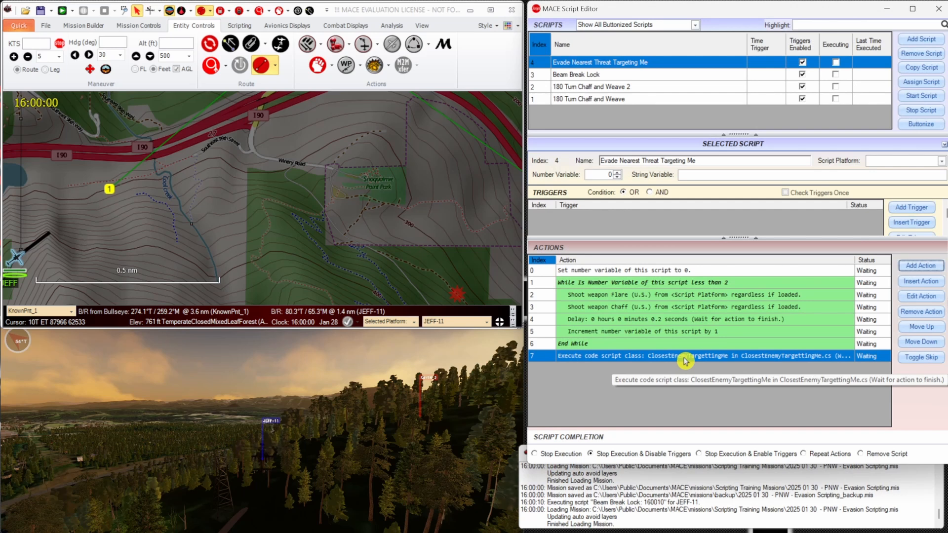
Open the source code of ClosestEnemyTargettingMe.cs from the Actions code scripts in the MACE system settings.
left_click(422, 26)
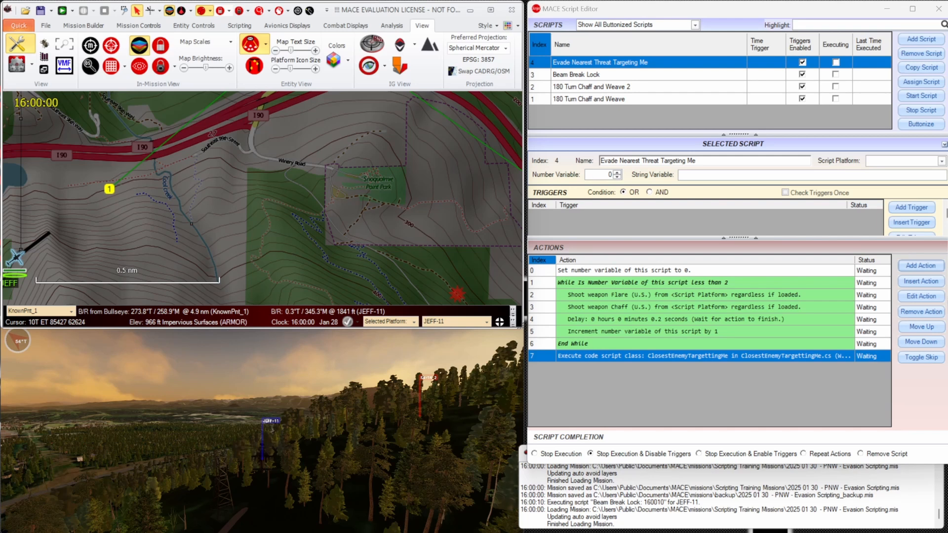
left_click_drag(459, 532, 496, 29)
left_click(110, 59)
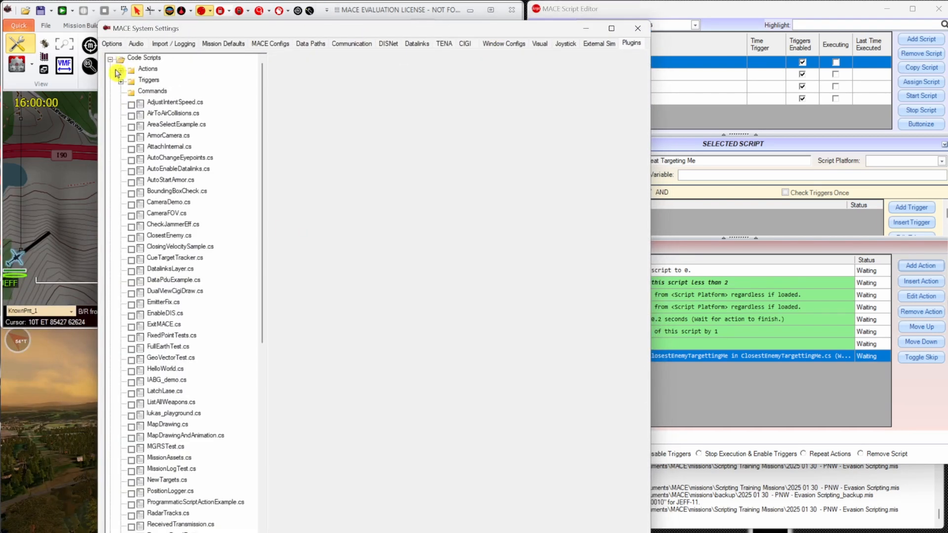
left_click(121, 70)
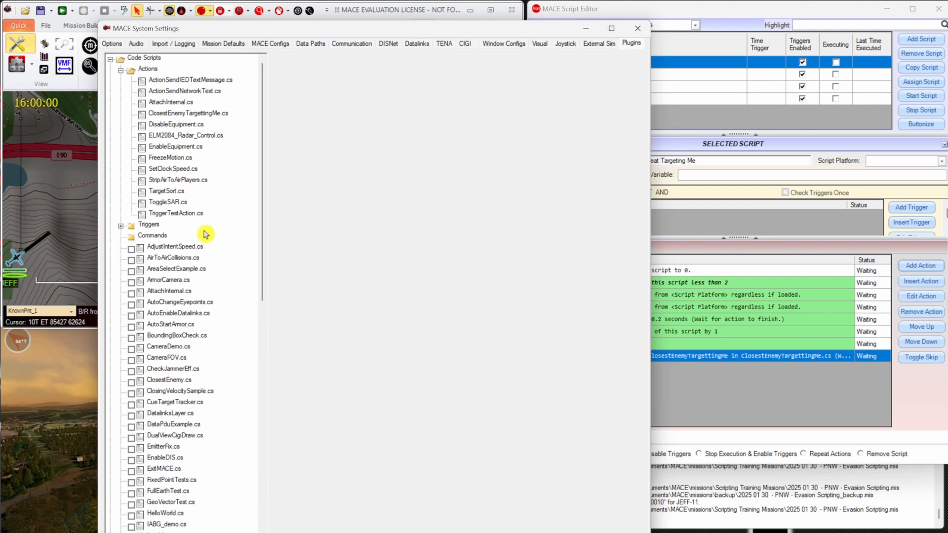
left_click(192, 114)
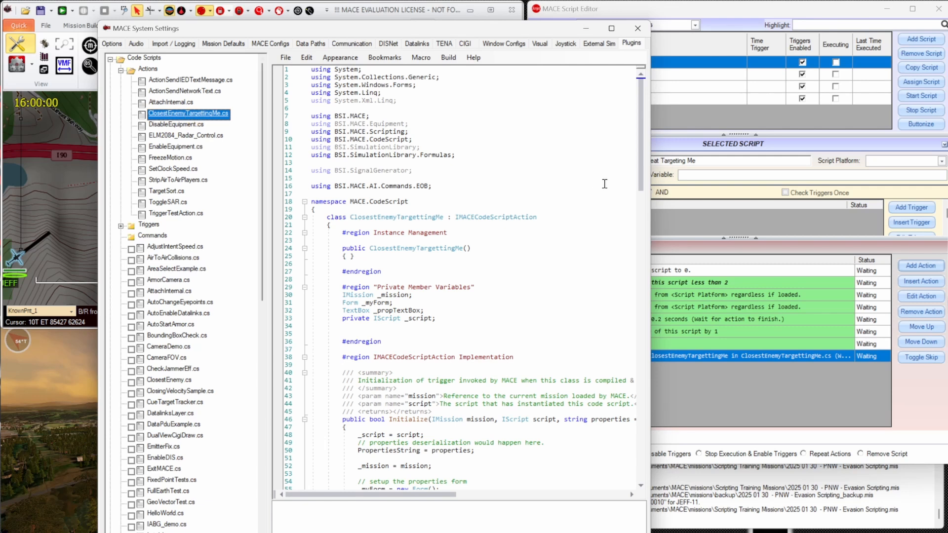
Examine the code down to the _script.ScriptString assignment for the closest entity, and close the system settings.
left_click(641, 144)
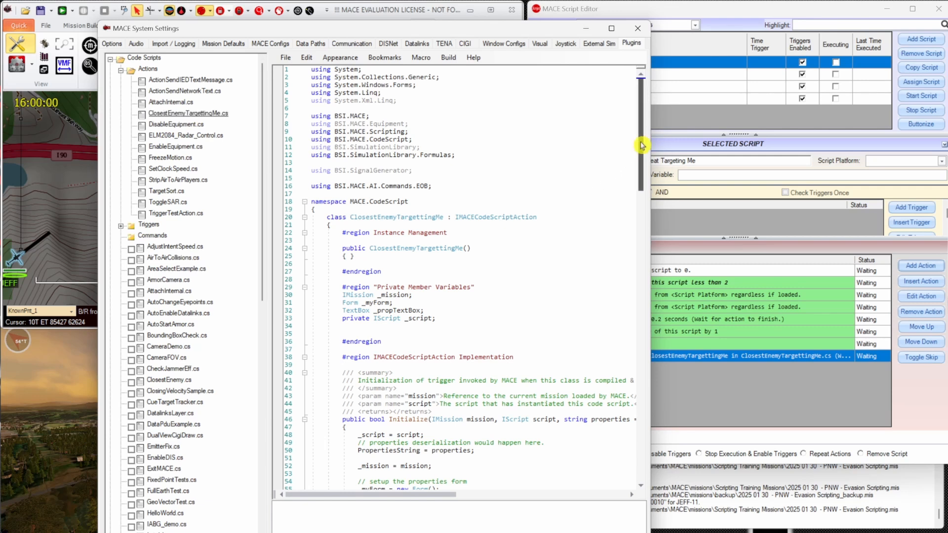
left_click_drag(641, 145, 652, 229)
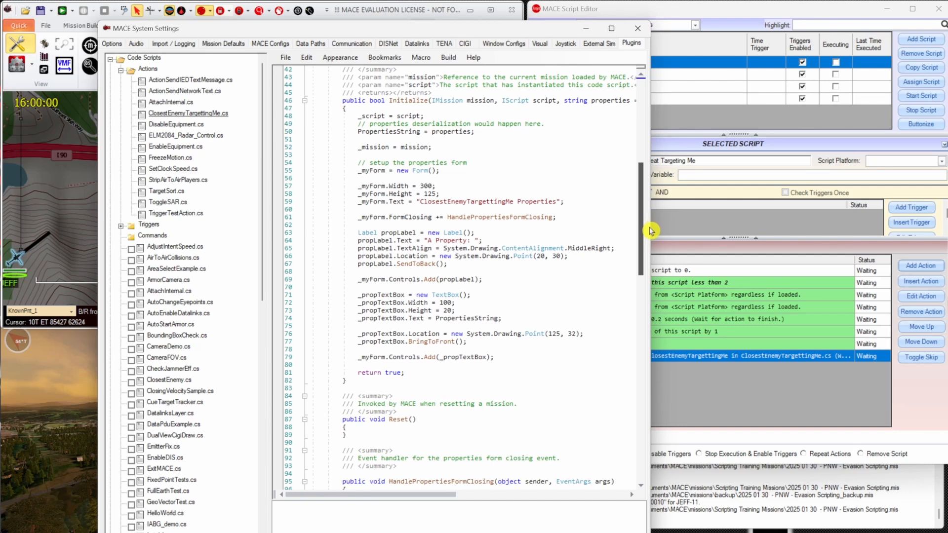
left_click_drag(651, 230, 647, 374)
left_click(390, 358)
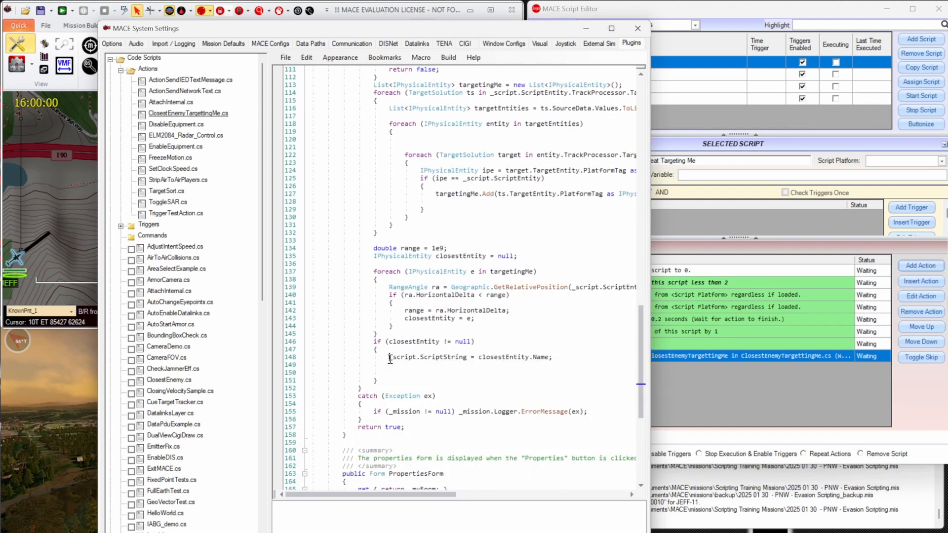
left_click_drag(390, 358, 467, 359)
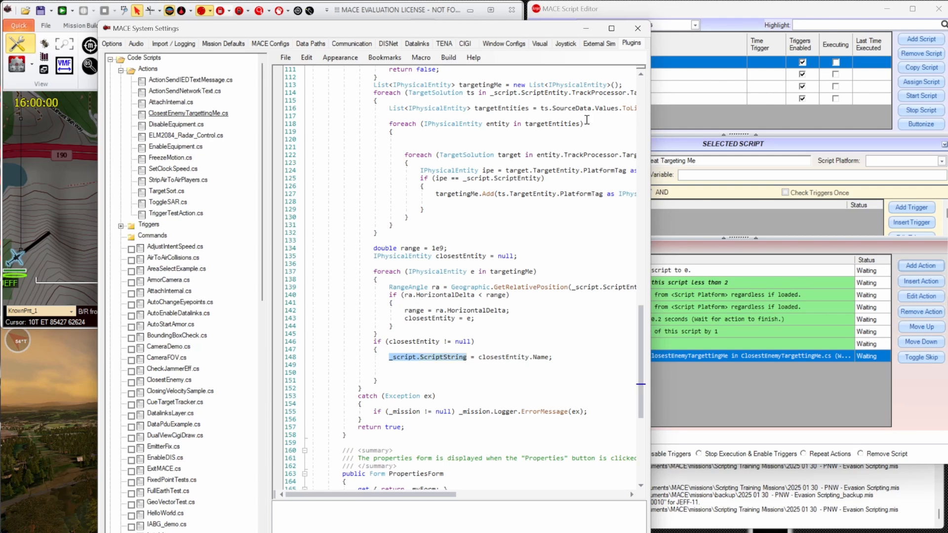
left_click(637, 29)
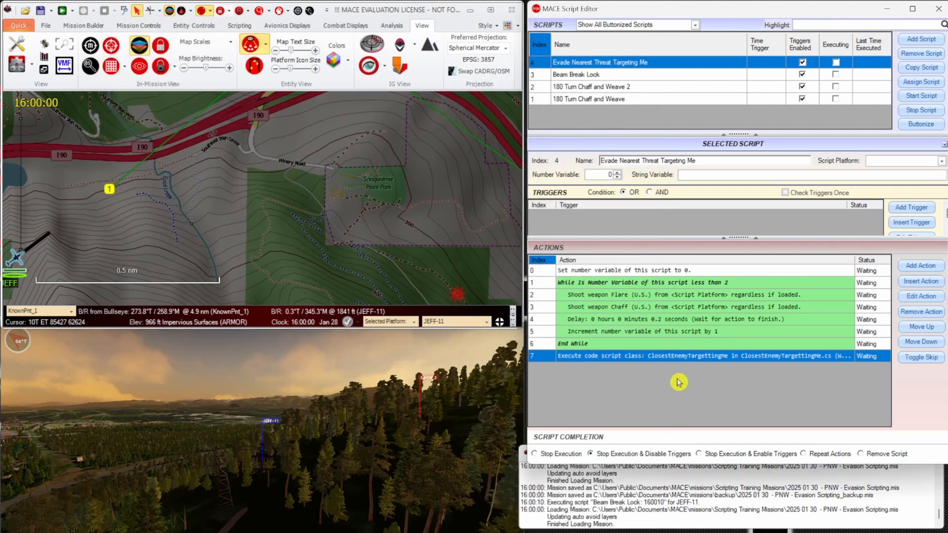
Add a 180 degree turn action relative to <Script String Variable - This Script> and assign it to <Script Platform>.
left_click(935, 270)
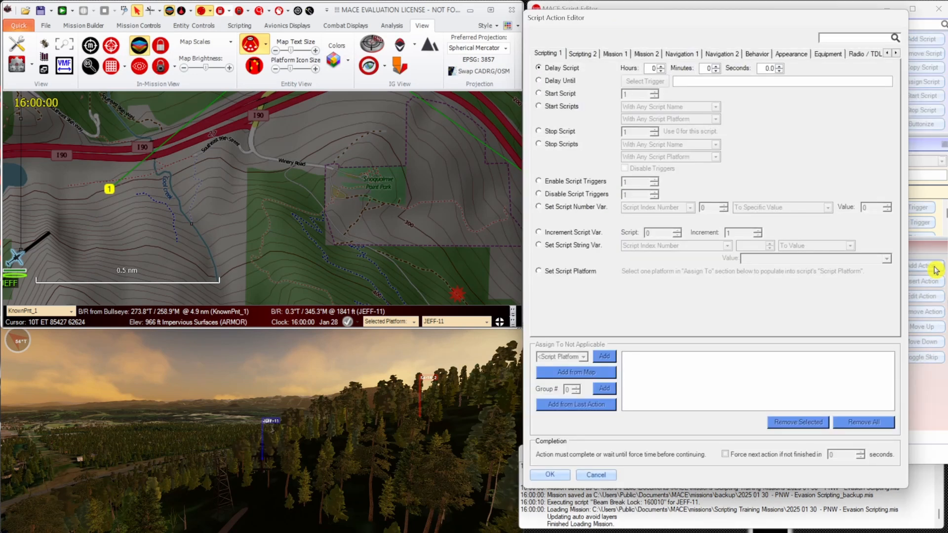
left_click(682, 54)
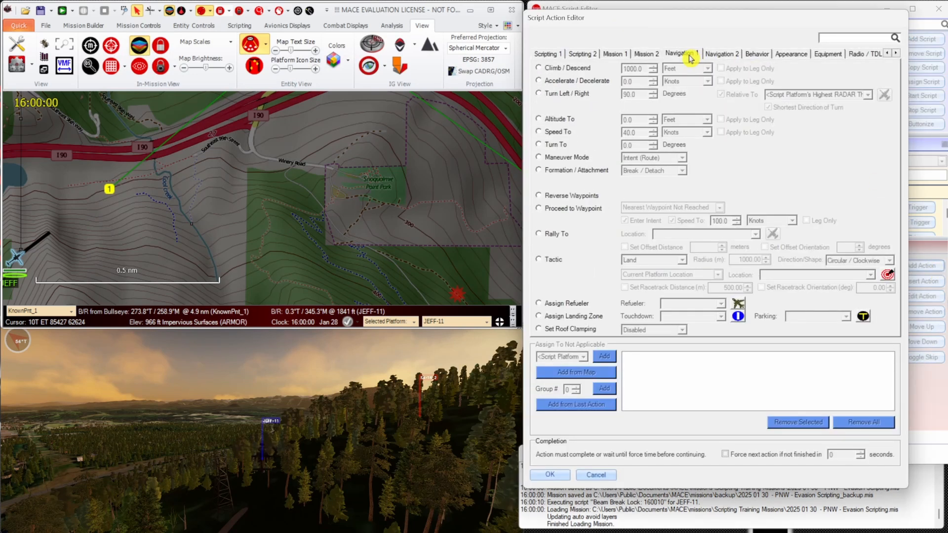
left_click(581, 97)
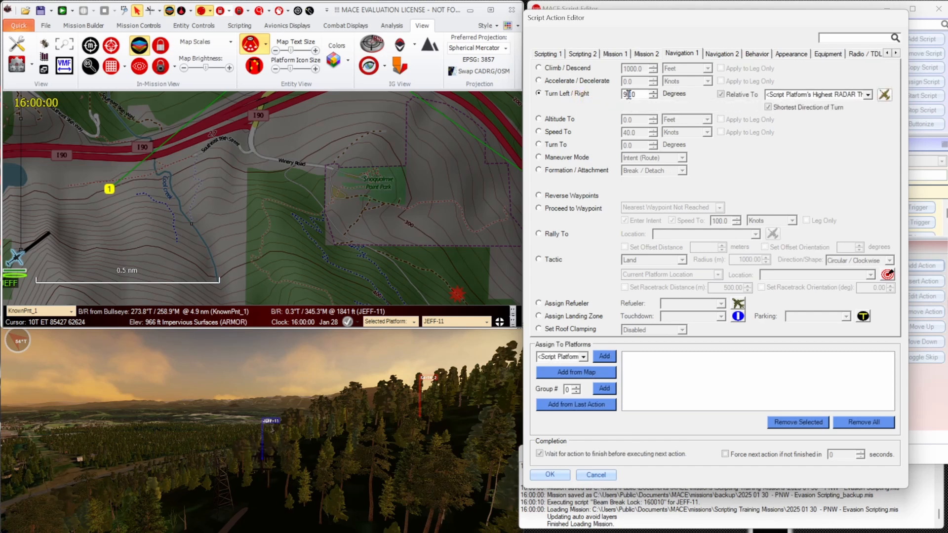
left_click_drag(629, 94, 620, 94)
type("18")
left_click(868, 95)
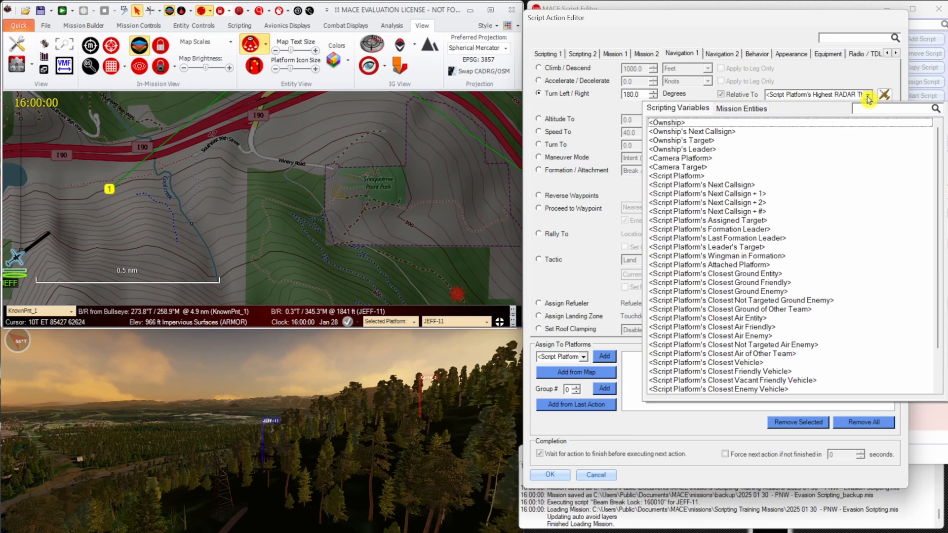
scroll(846, 237, "down", 2)
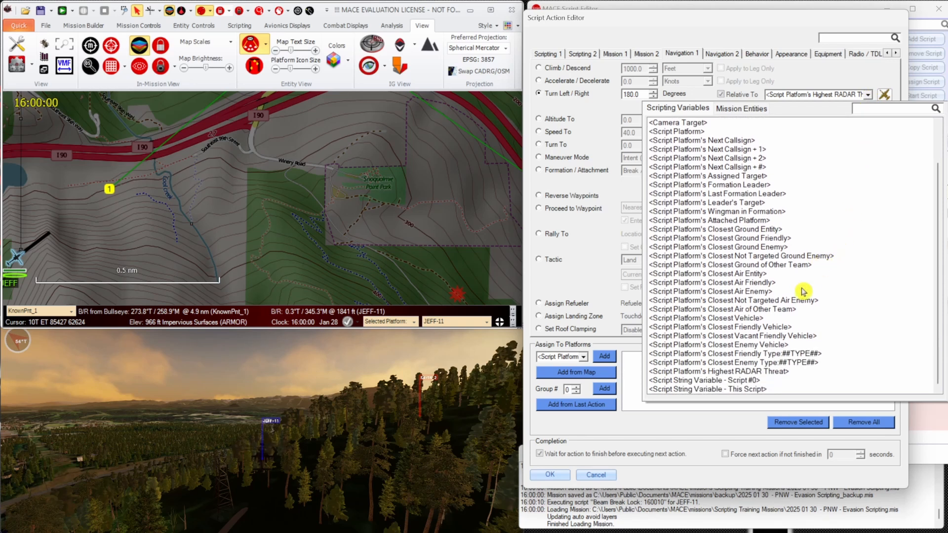
left_click(769, 390)
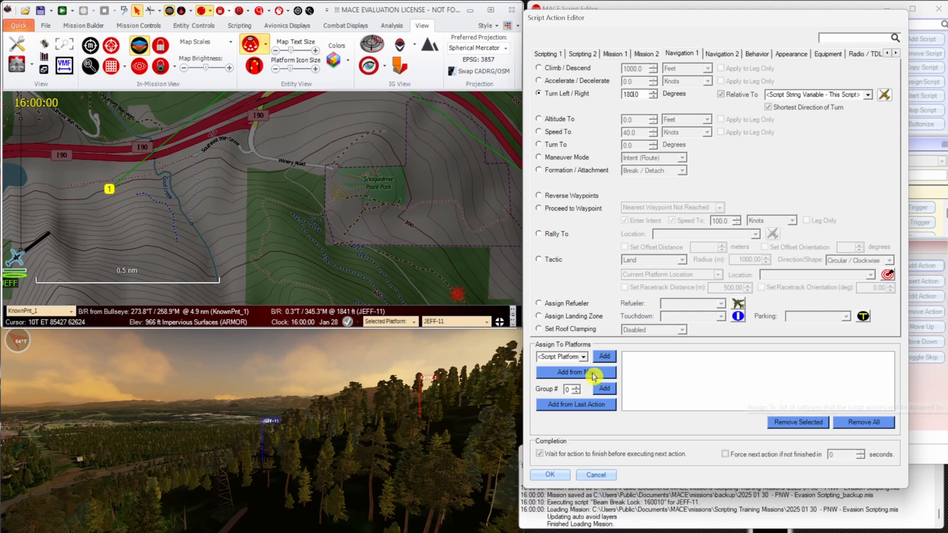
left_click(605, 357)
left_click(549, 475)
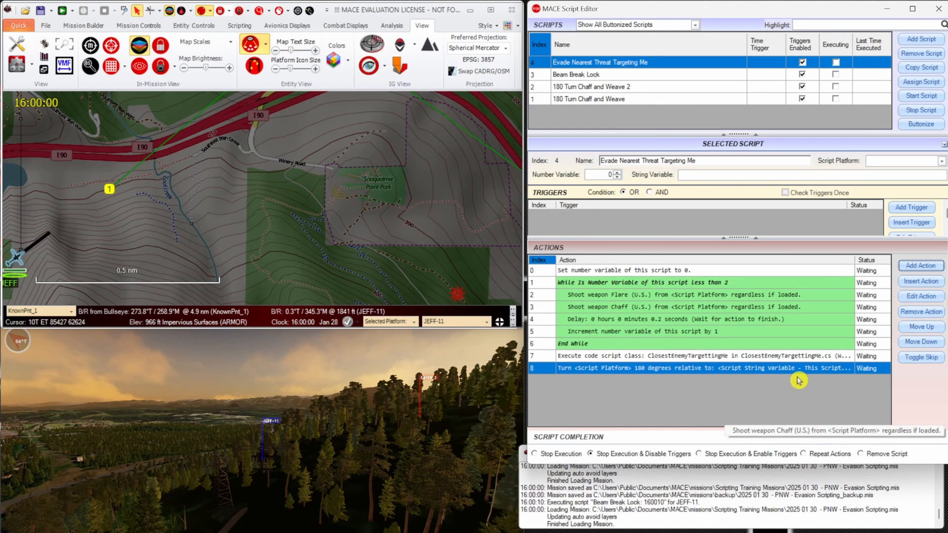
Insert a Maneuver Aggressiveness action ahead of the turn, set to Max Performance (Maintain Alt) for the current state of <Script Platform>.
left_click(918, 281)
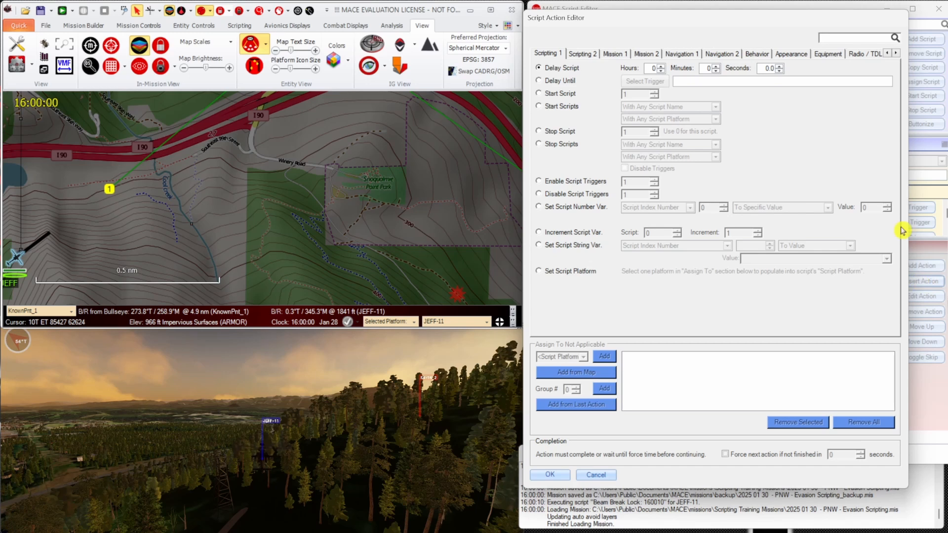
left_click(763, 57)
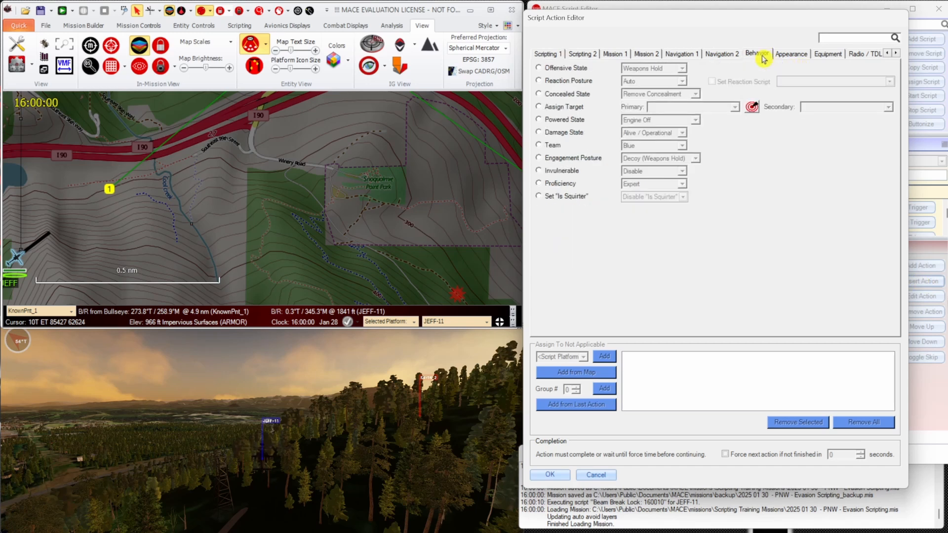
left_click(738, 58)
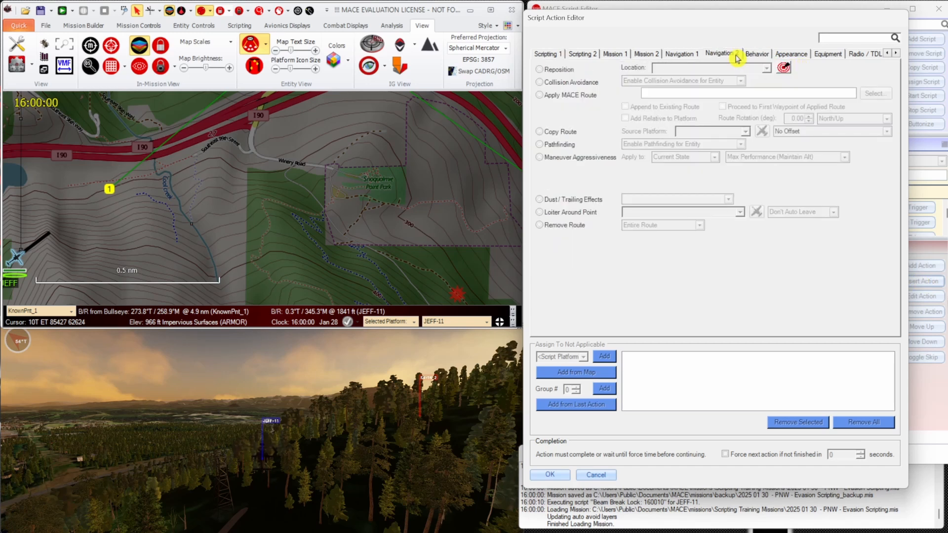
left_click(583, 159)
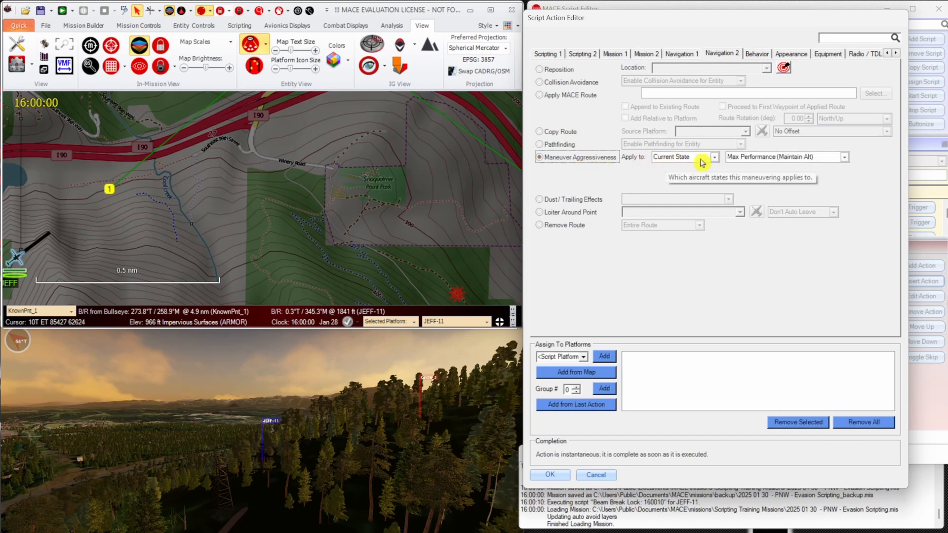
left_click(601, 361)
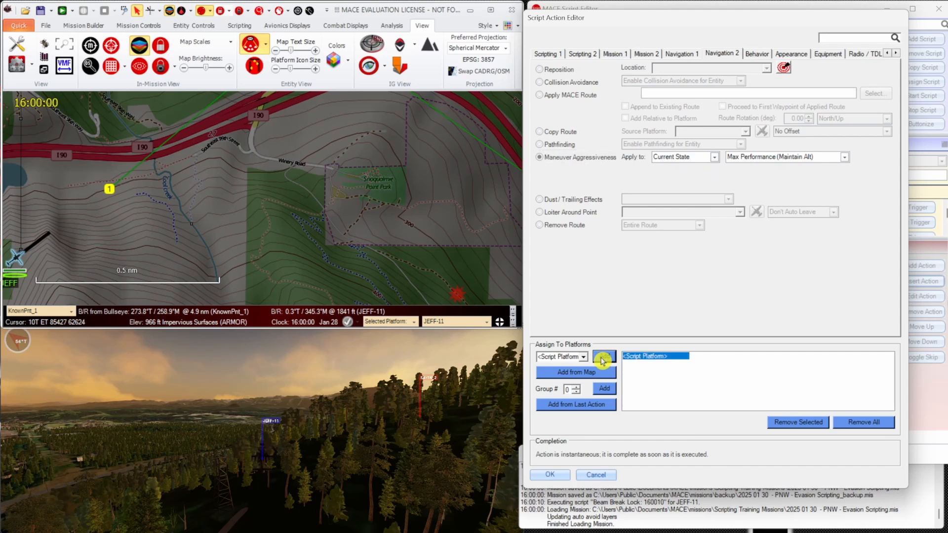
left_click(562, 474)
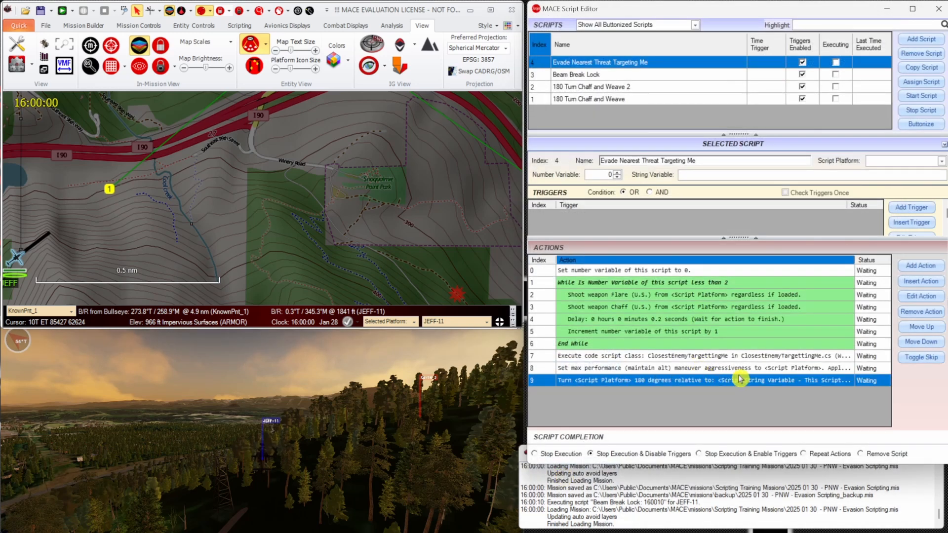
Add a Speed To action of 120 knots for <Script Platform> after the turn, without waiting for it to finish.
left_click(742, 369)
left_click(745, 382)
left_click(921, 266)
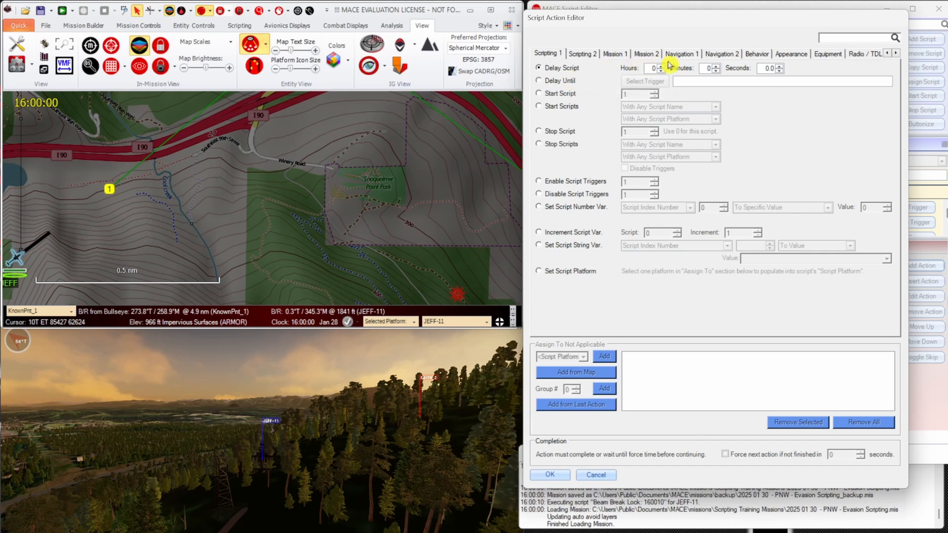
left_click(681, 54)
left_click(607, 133)
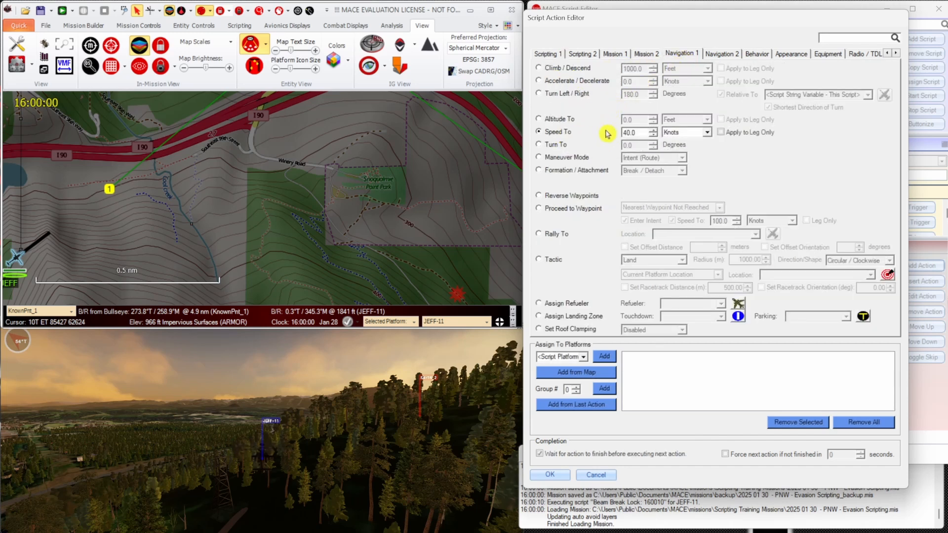
left_click_drag(634, 131, 607, 130)
left_click(604, 356)
left_click(587, 453)
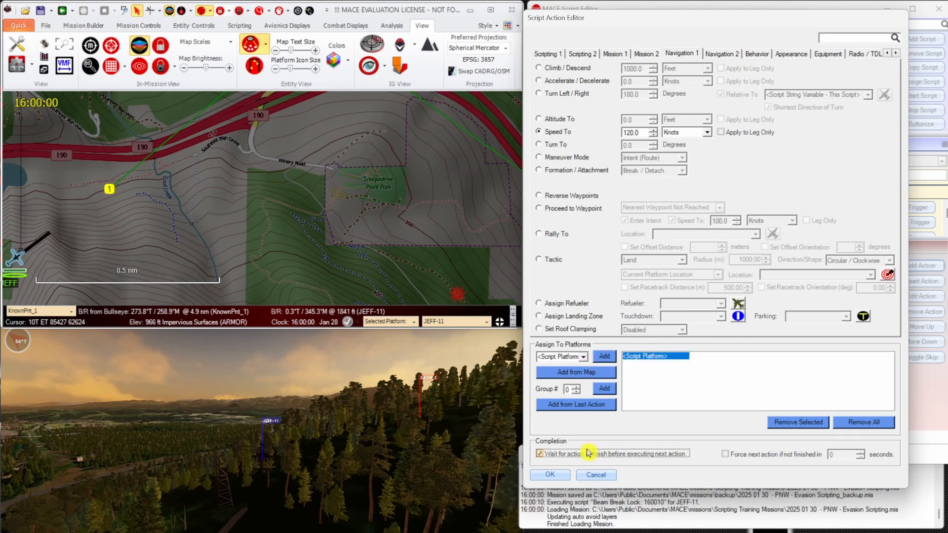
left_click(562, 475)
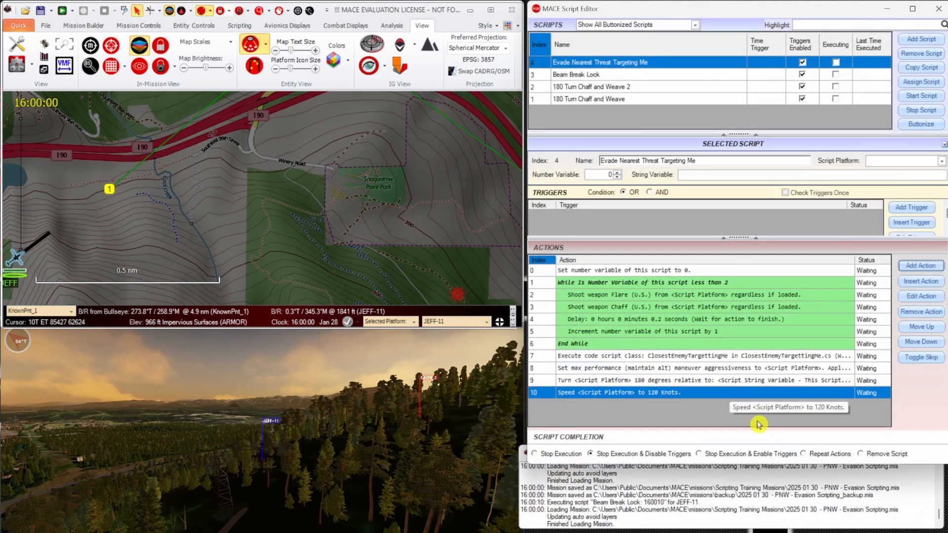
Add a 20-second delay, followed by an action sending <Script Platform> to the nearest waypoint with Enter Intent and 100 knots.
left_click(938, 271)
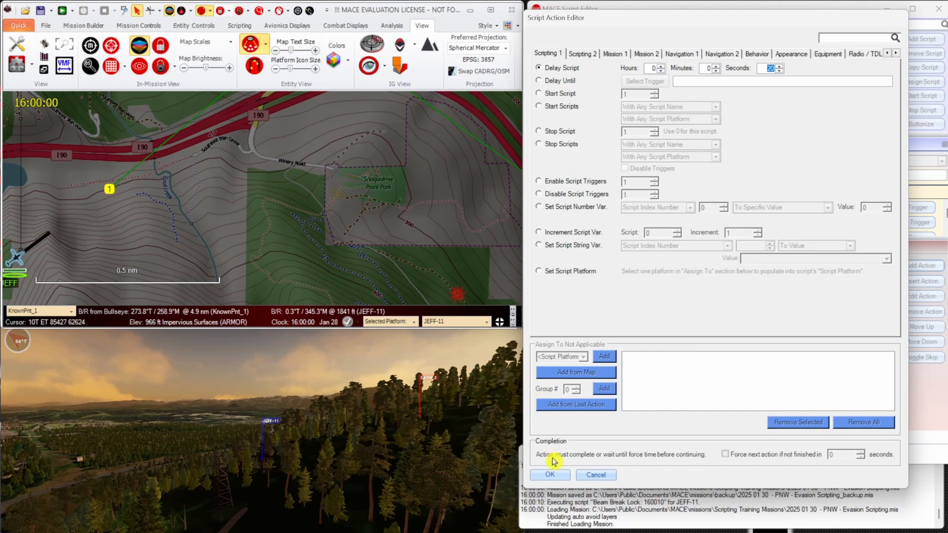
left_click(550, 474)
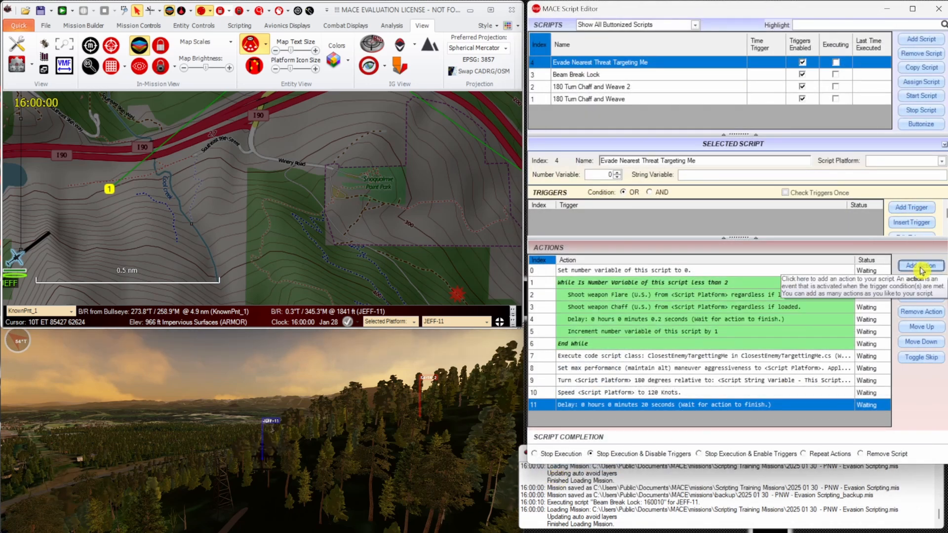
left_click(922, 267)
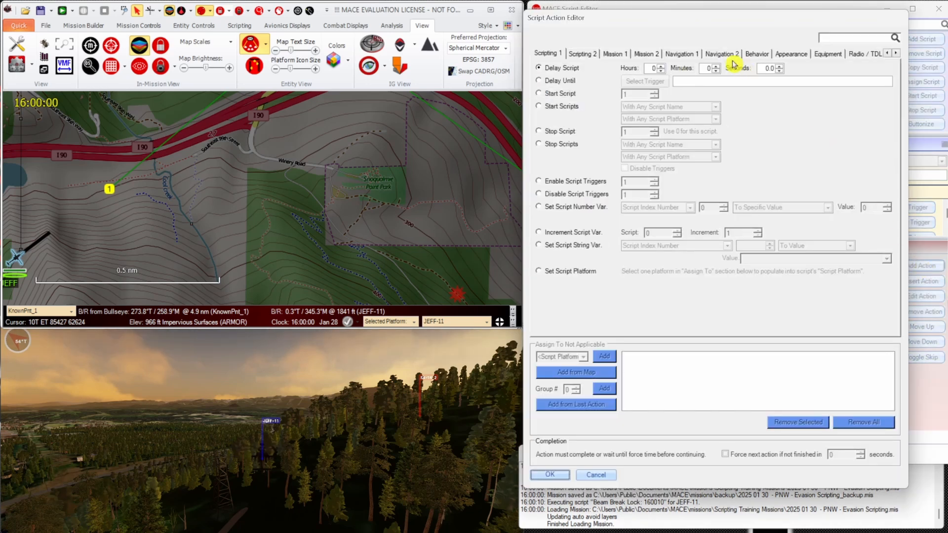
left_click(681, 53)
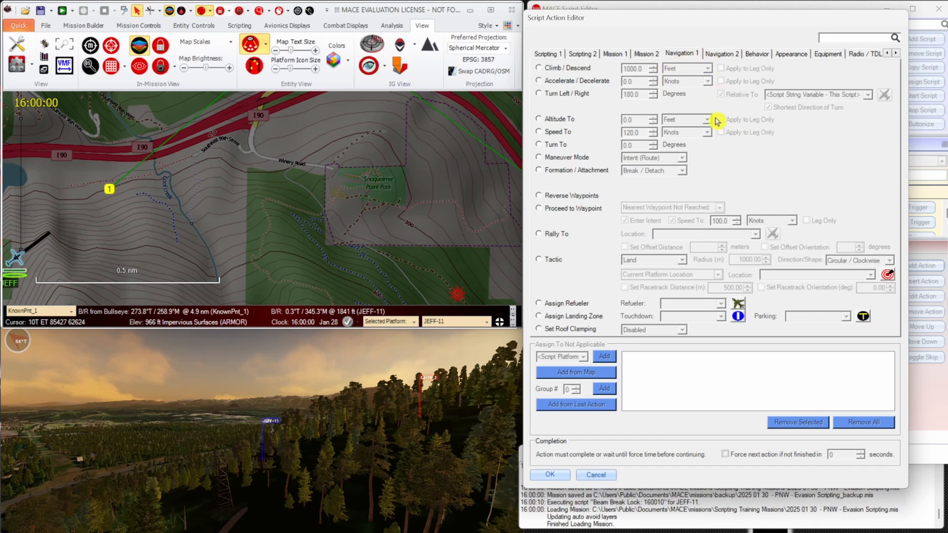
left_click(566, 209)
left_click(716, 207)
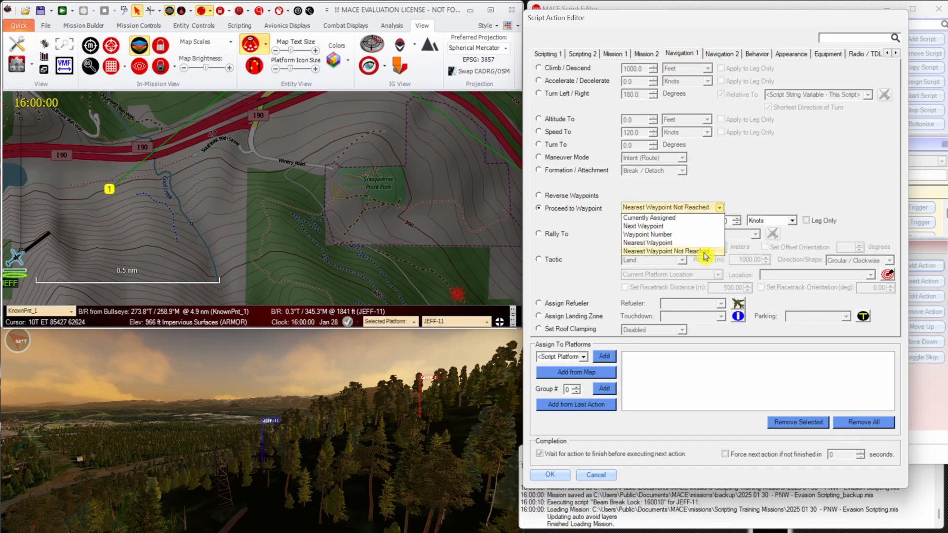
left_click(706, 243)
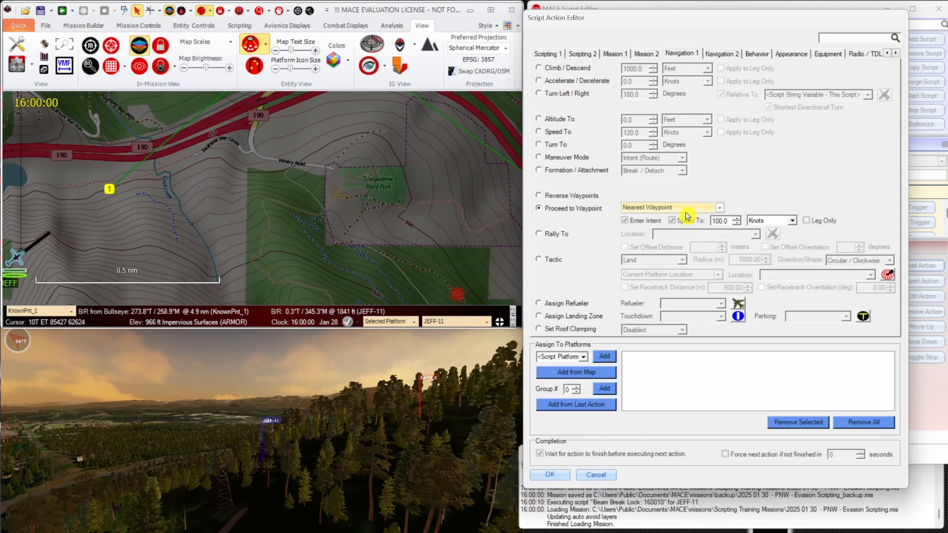
left_click(604, 356)
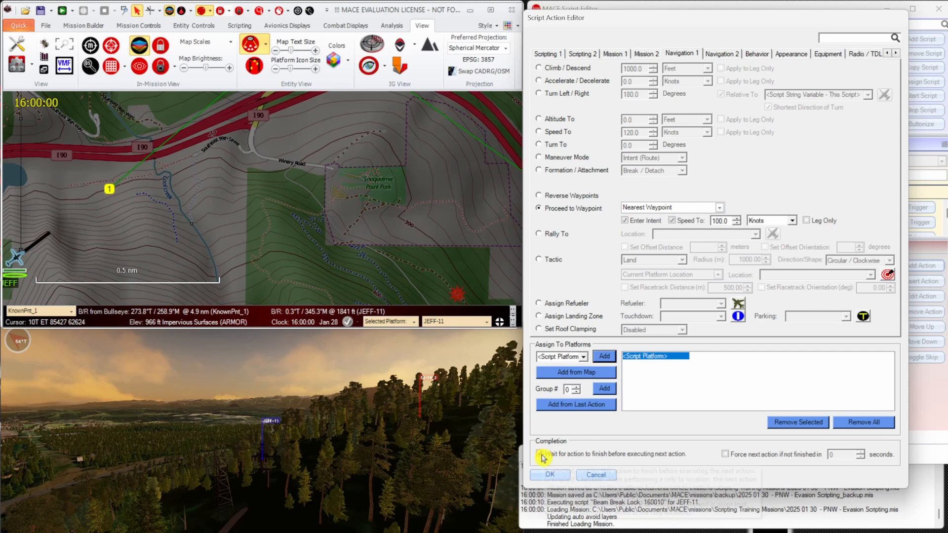
left_click(549, 475)
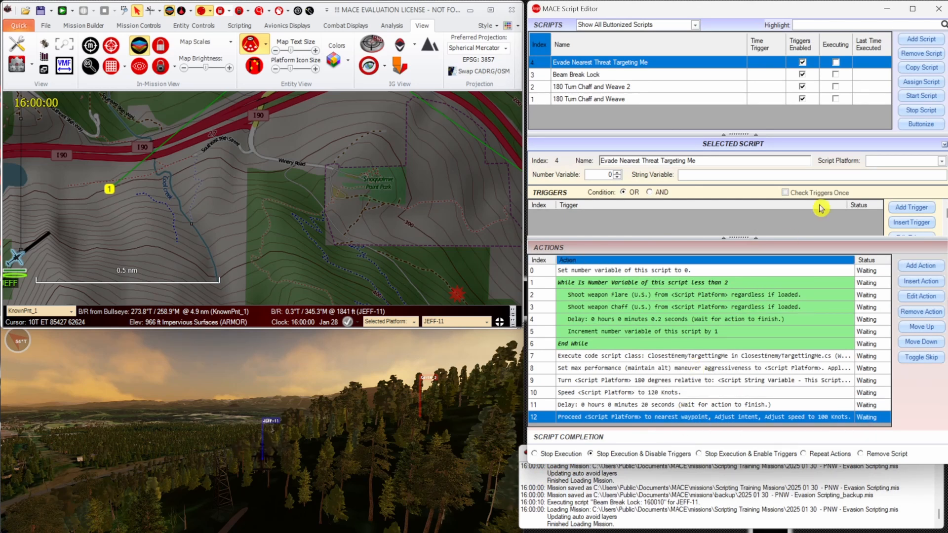
Start buttonizing the Evade Nearest Threat Targeting Me script and set its save location to the SAM folder.
left_click(921, 124)
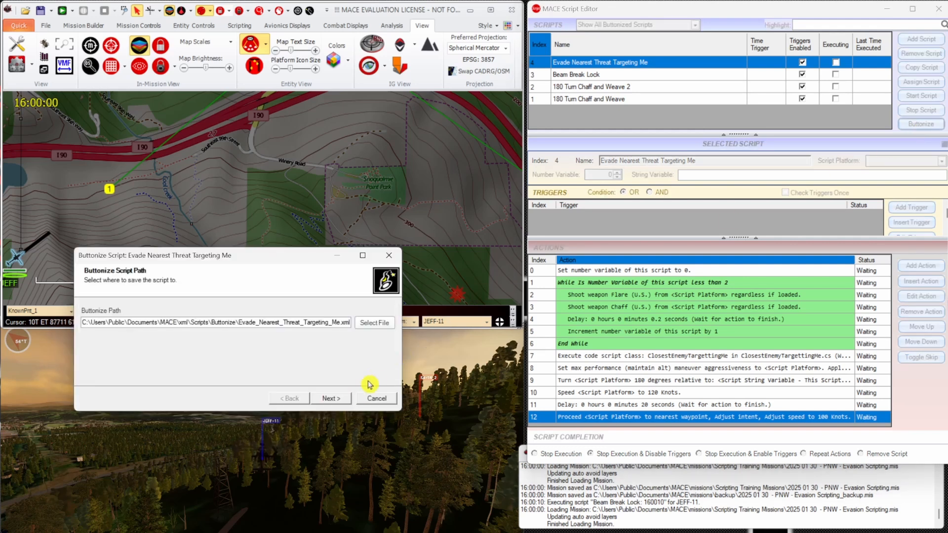
left_click(380, 316)
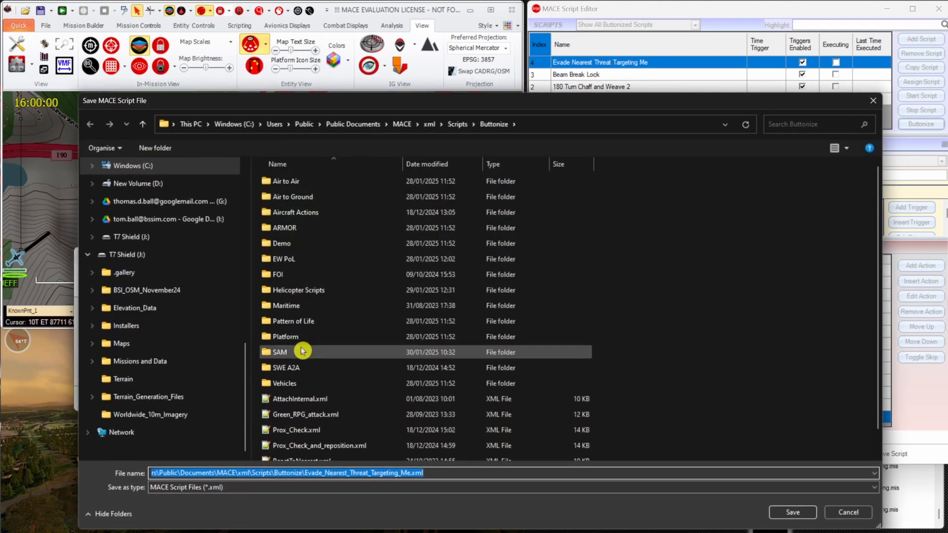
left_click(306, 351)
double_click(306, 351)
left_click(792, 512)
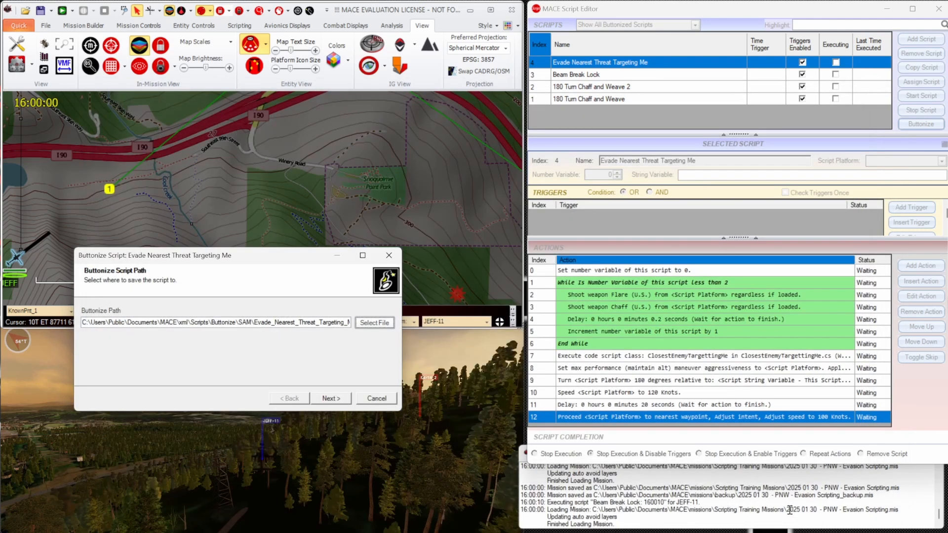
Give the script button the bird_scatter.png icon and finish buttonizing with the default options.
left_click(318, 397)
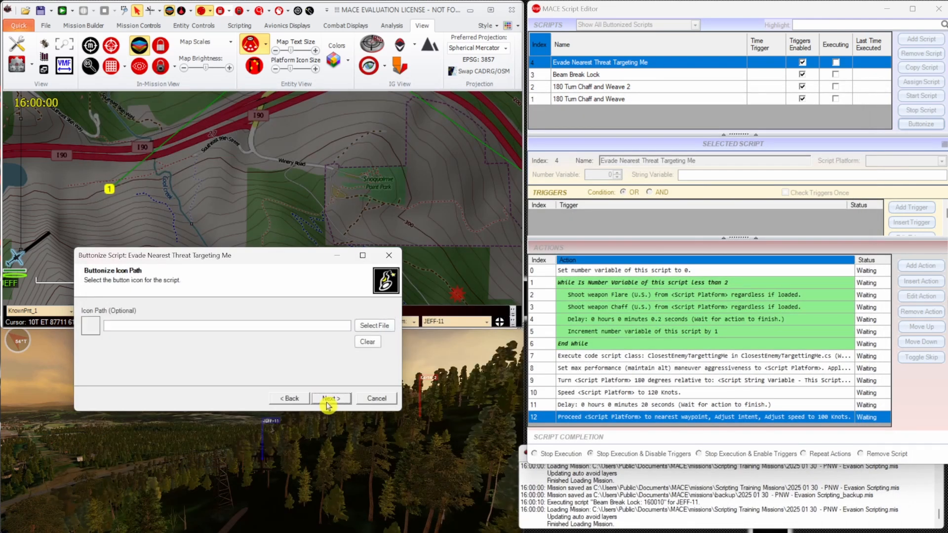
left_click(370, 326)
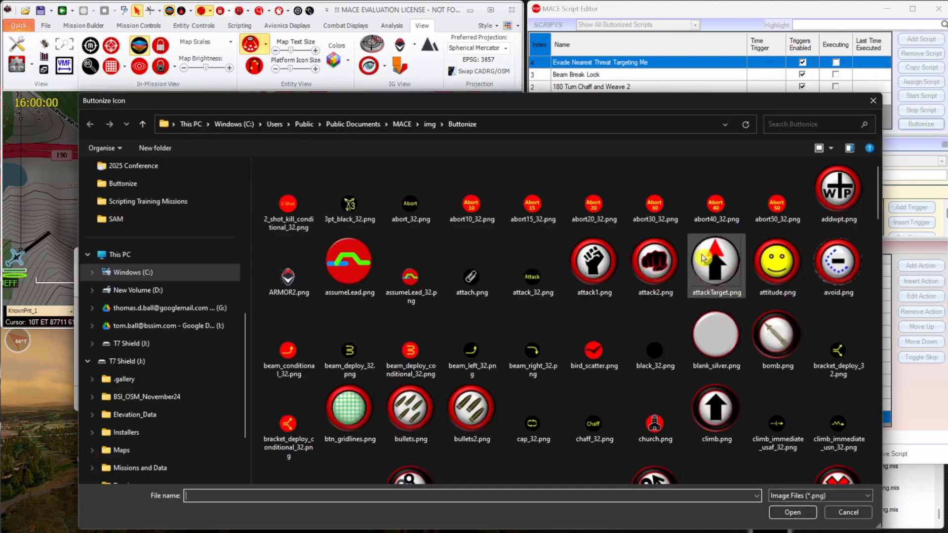
left_click(593, 352)
left_click(792, 511)
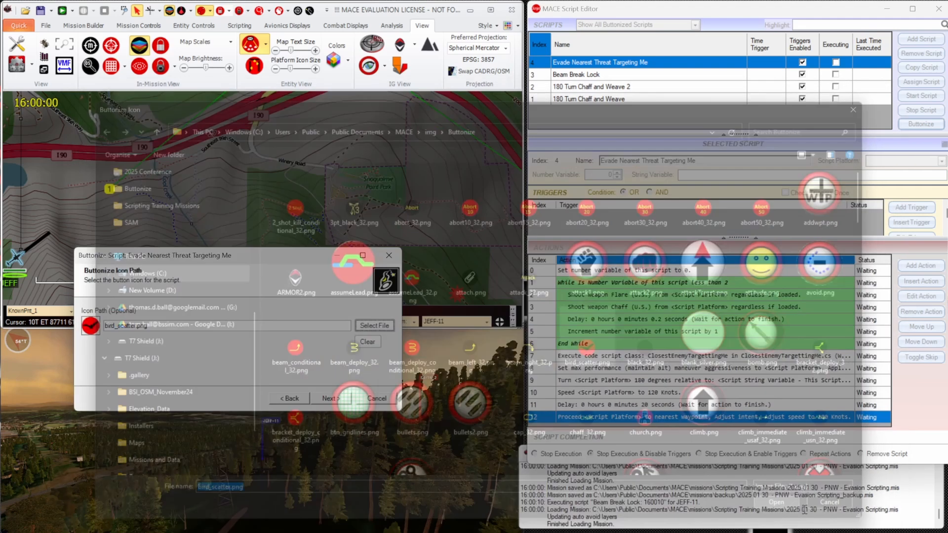
left_click(344, 398)
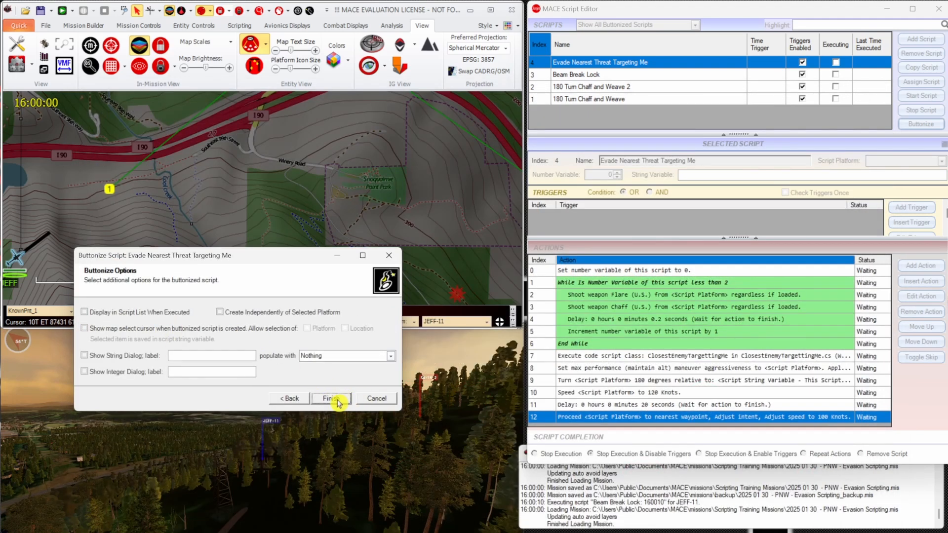
left_click(337, 399)
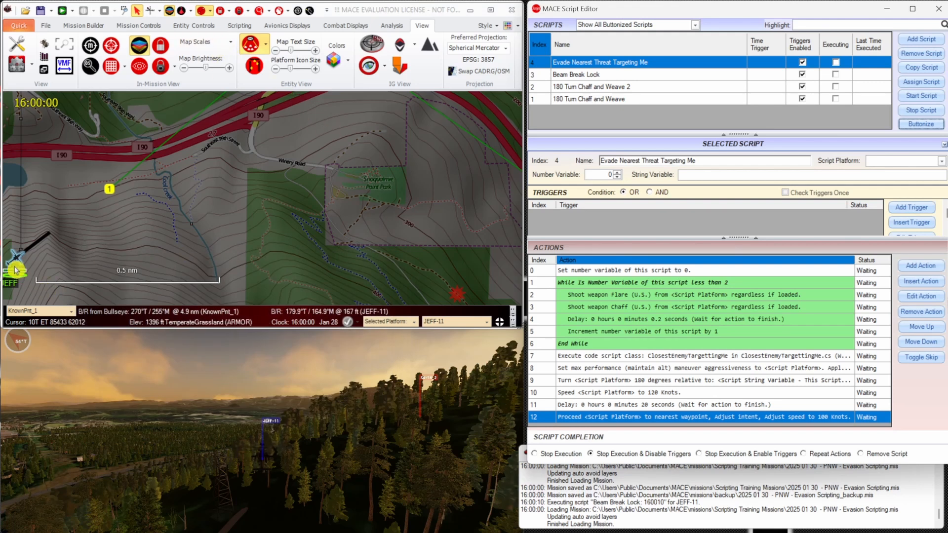
Set the reaction of JEFF-11 to run the Evade Nearest Threat Targeting Me script.
left_click(203, 13)
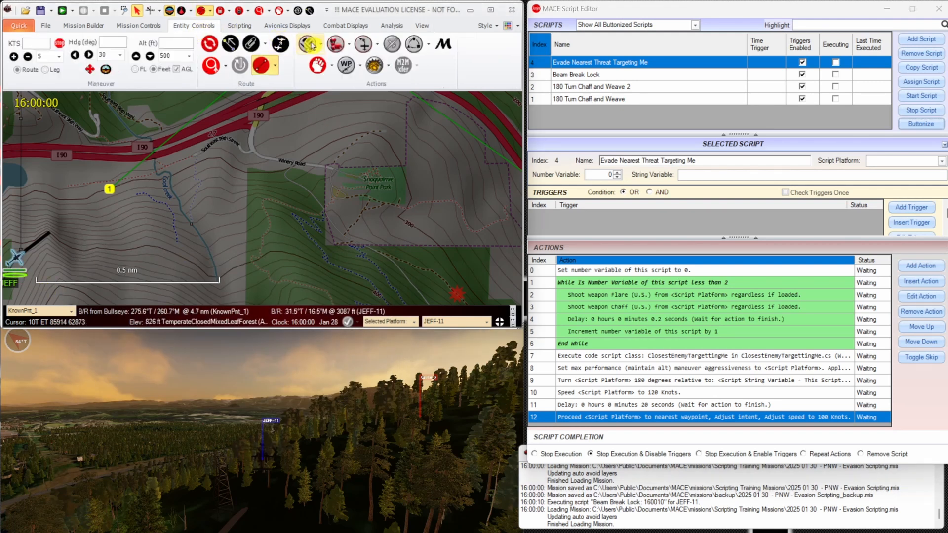
left_click(350, 47)
mouse_move(382, 171)
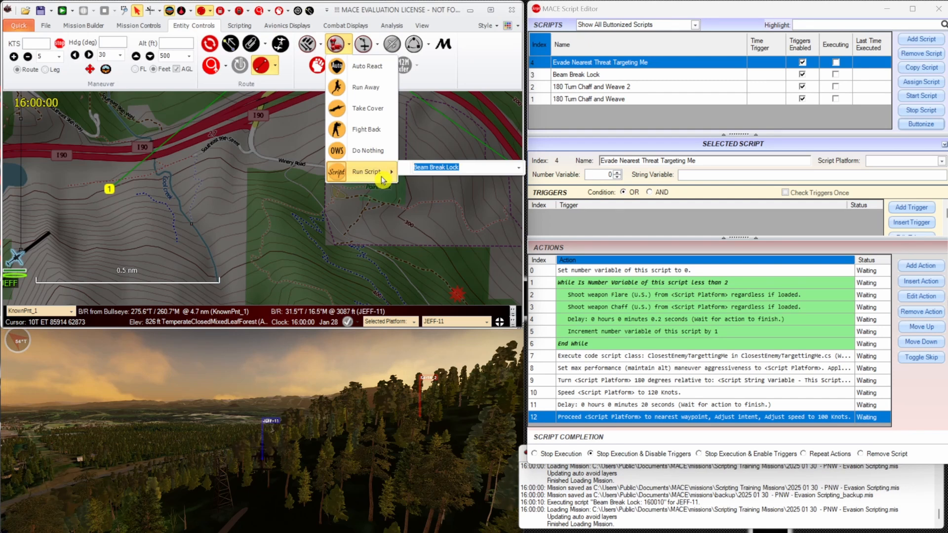
left_click(520, 168)
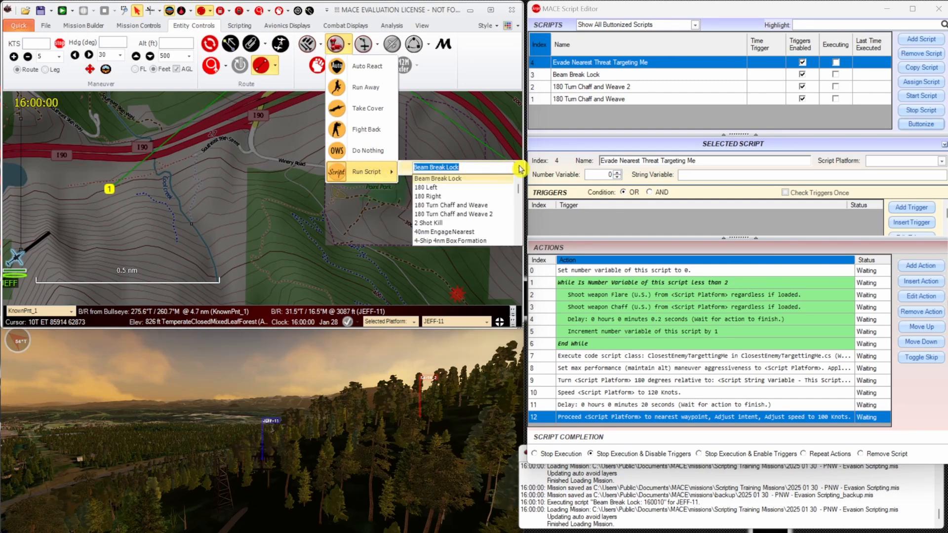
scroll(511, 198, "down", 2)
scroll(511, 197, "down", 5)
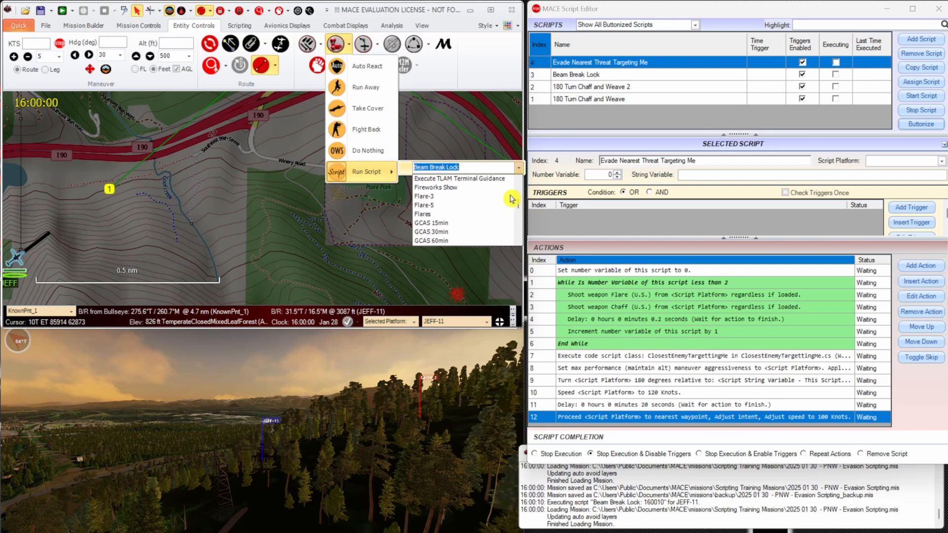
scroll(512, 198, "up", 1)
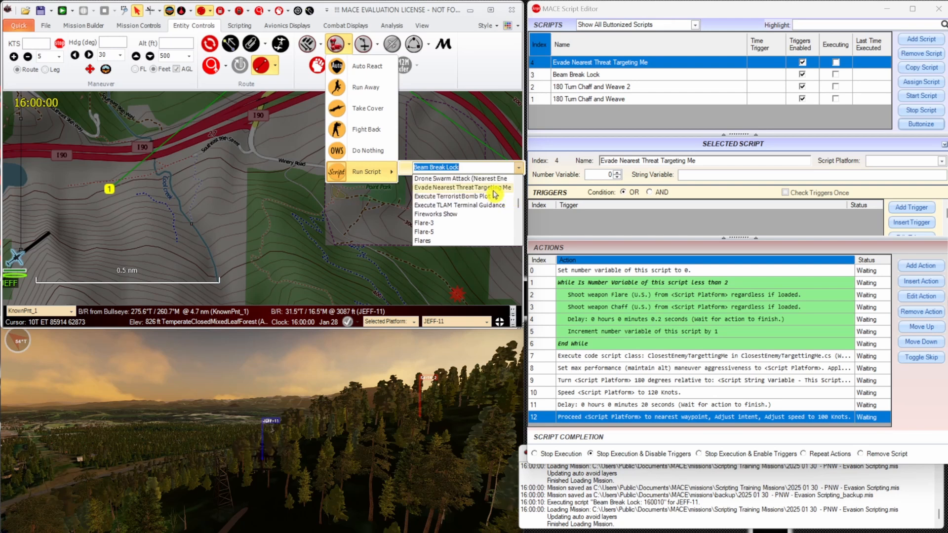
left_click(493, 189)
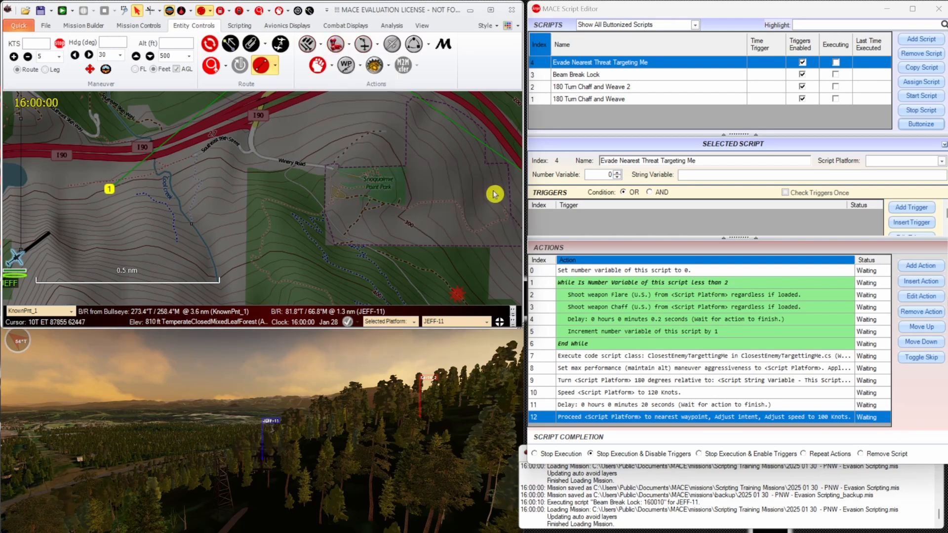
Save the mission and run it to test the reaction of JEFF-11 along its route.
left_click(40, 11)
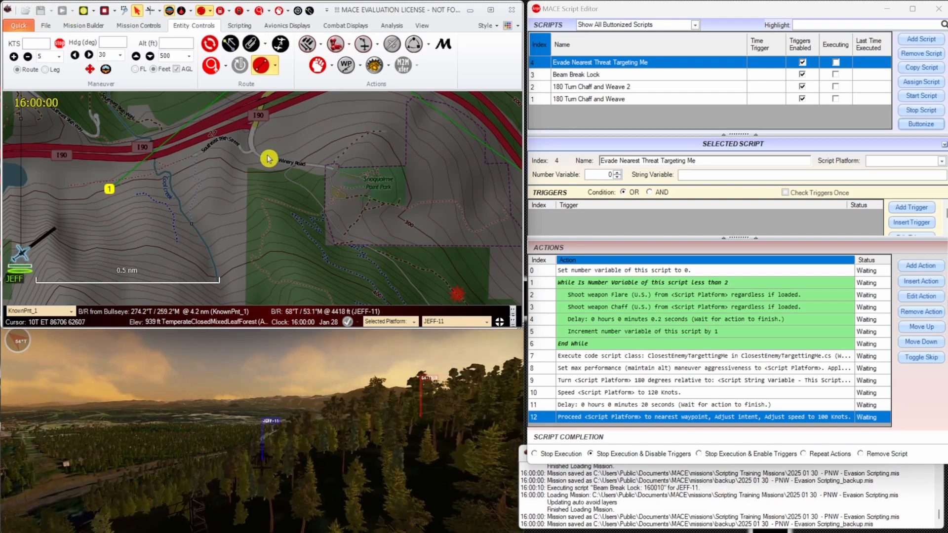
scroll(282, 175, "up", 1)
scroll(304, 193, "up", 1)
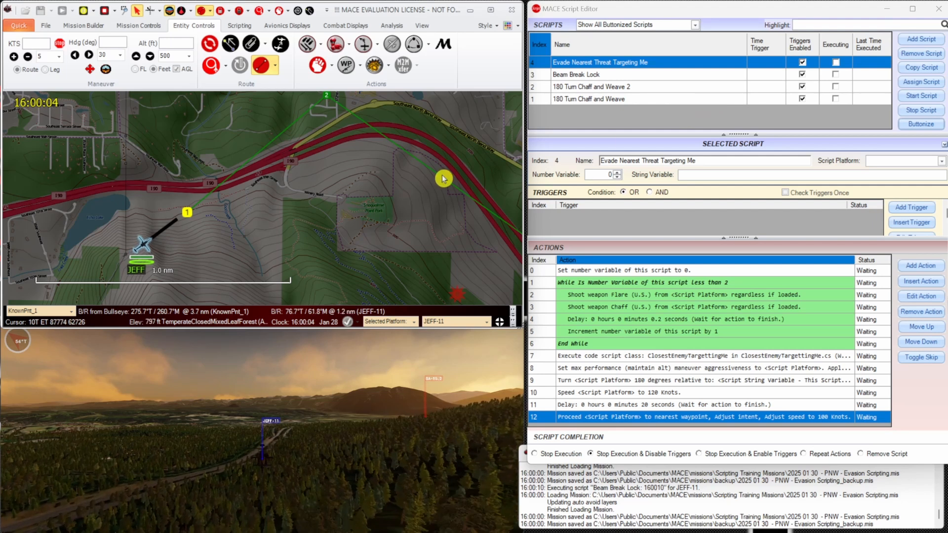
scroll(440, 178, "down", 2)
left_click_drag(439, 180, 249, 175)
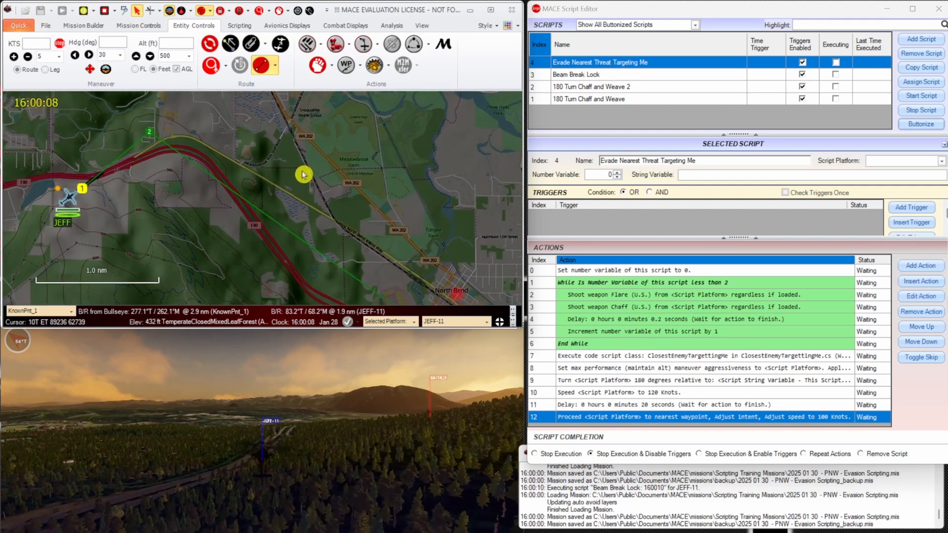
Check the executing evade script's string variable and compare it with the names of the SA-15 sites on the map.
left_click(657, 63)
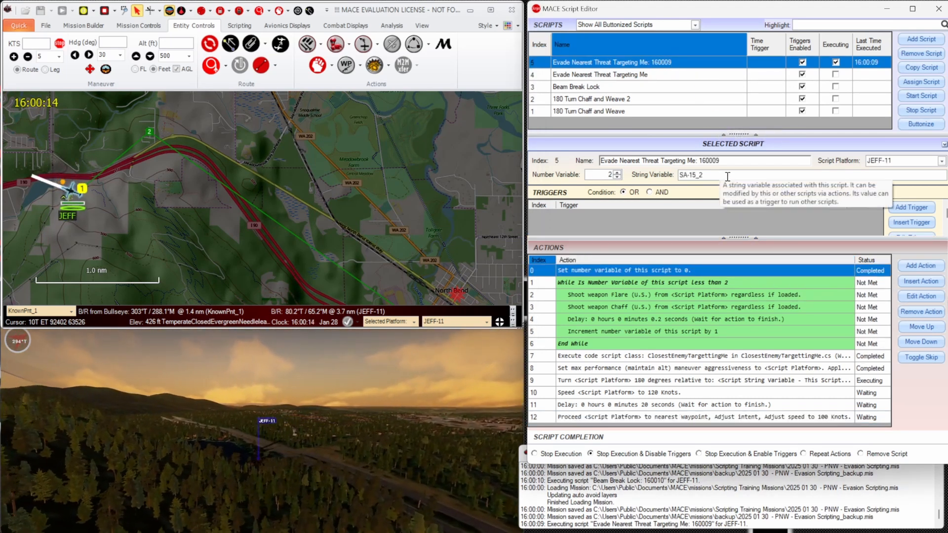
left_click_drag(719, 175, 668, 176)
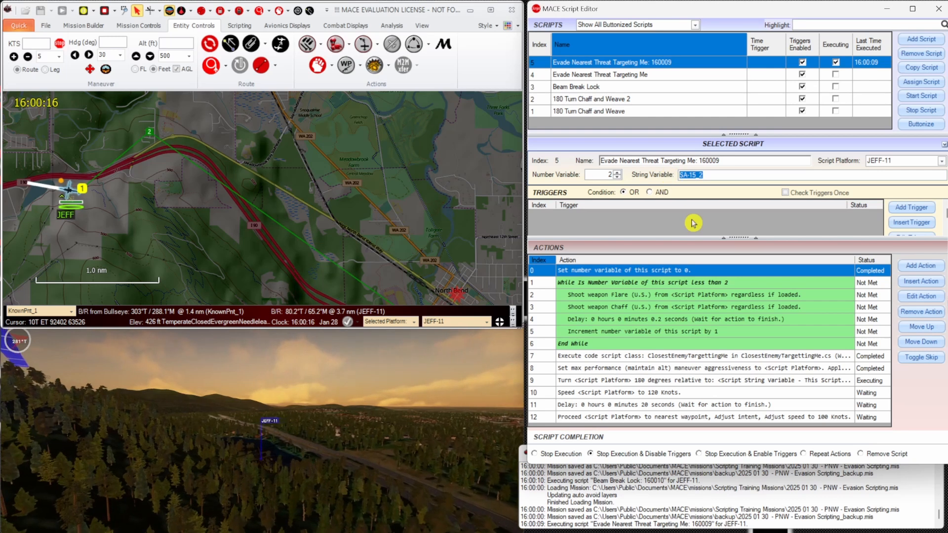
left_click_drag(410, 284, 404, 199)
scroll(407, 205, "down", 5)
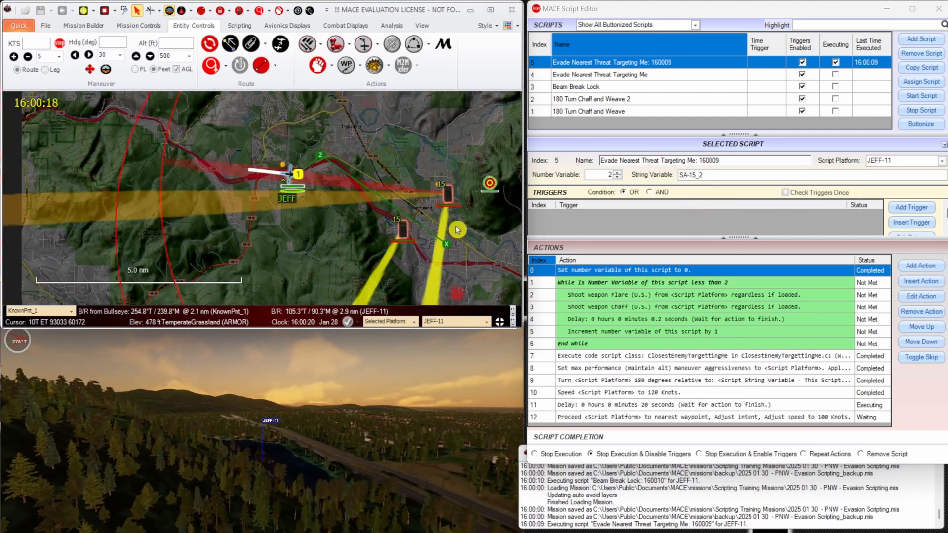
mouse_move(401, 233)
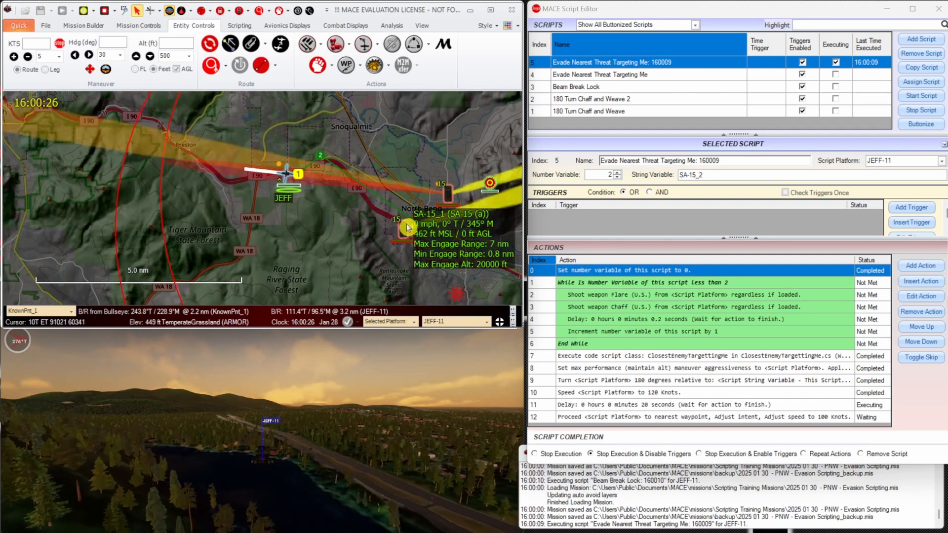
mouse_move(446, 197)
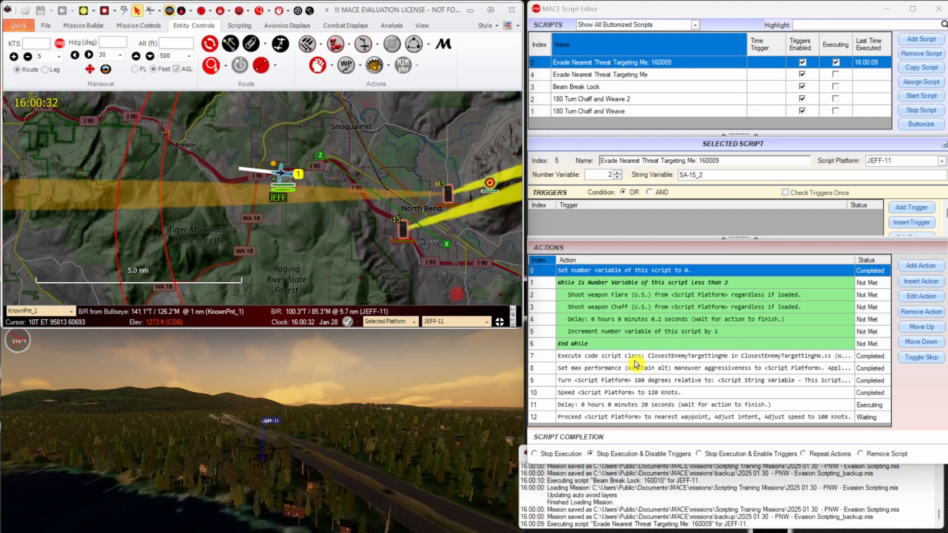
Follow the script's 20-second delay action during the run and stop the mission.
left_click(775, 404)
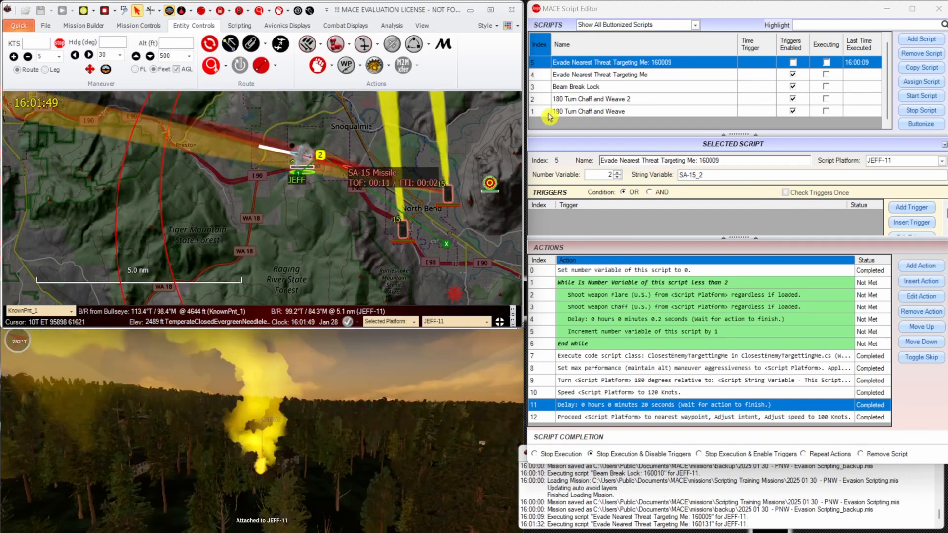
left_click(105, 10)
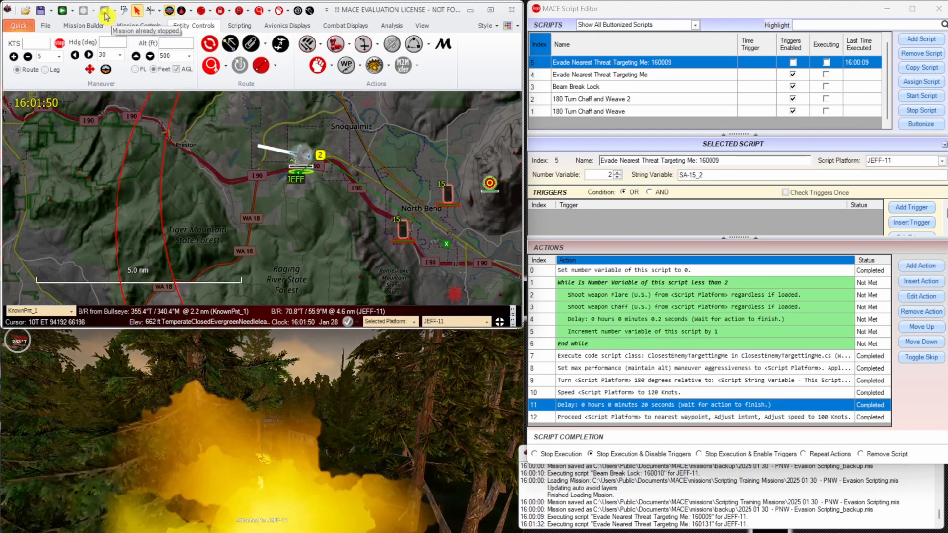